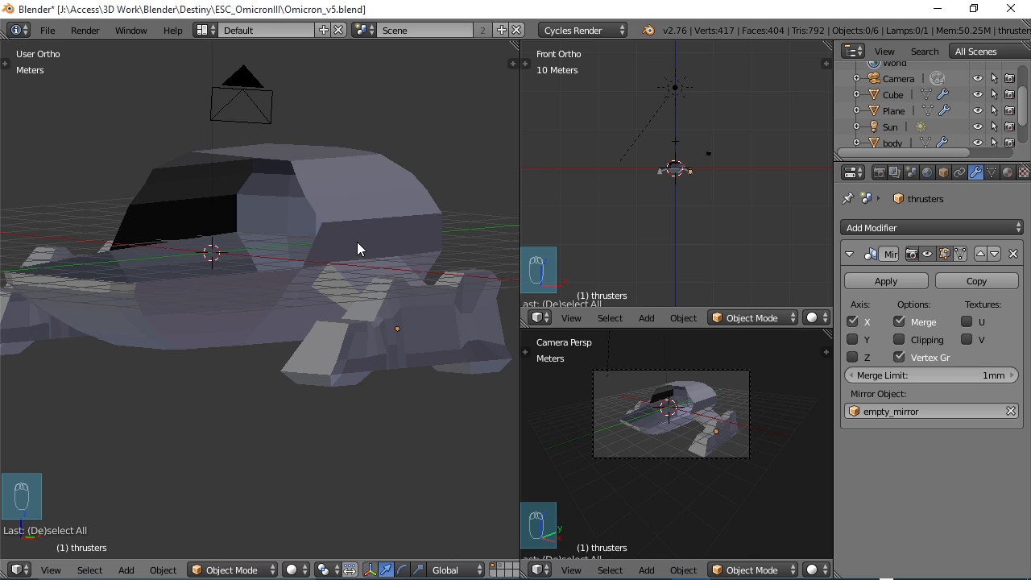
Save the current file over Omicron_v5.blend and save a new version of it as Omicron_v6.blend.
key("ctrl+s")
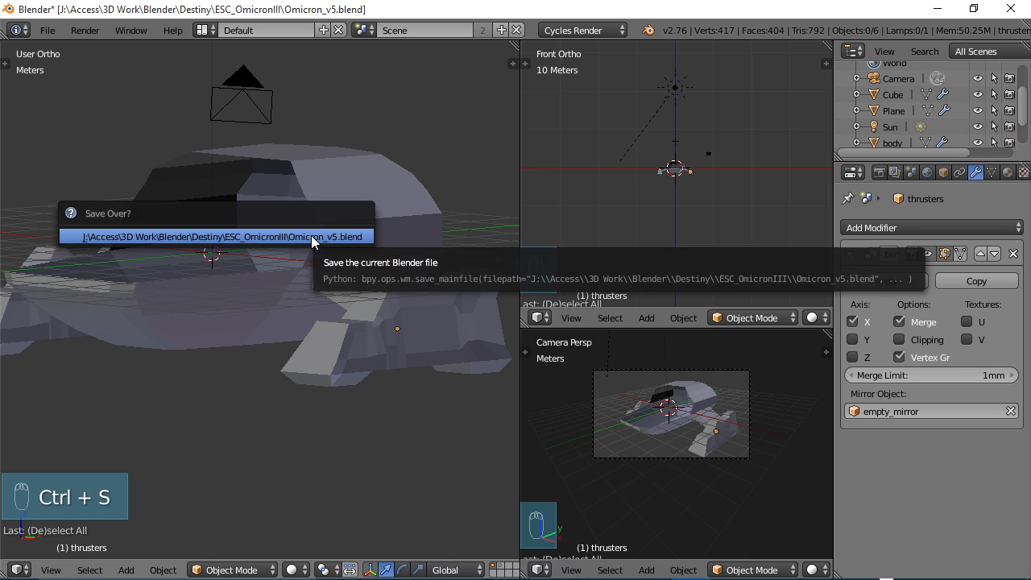
left_click(311, 236)
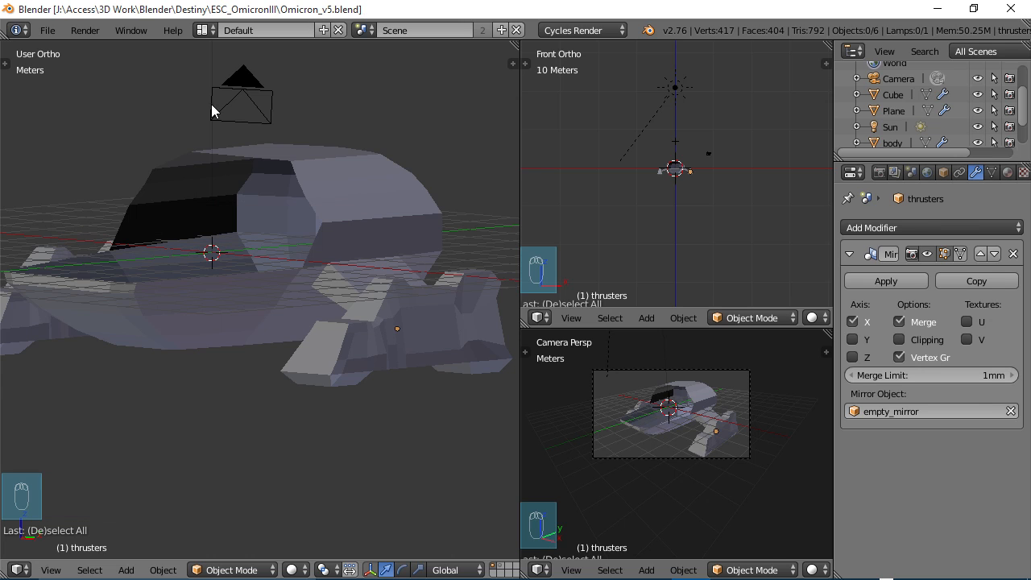
left_click(47, 31)
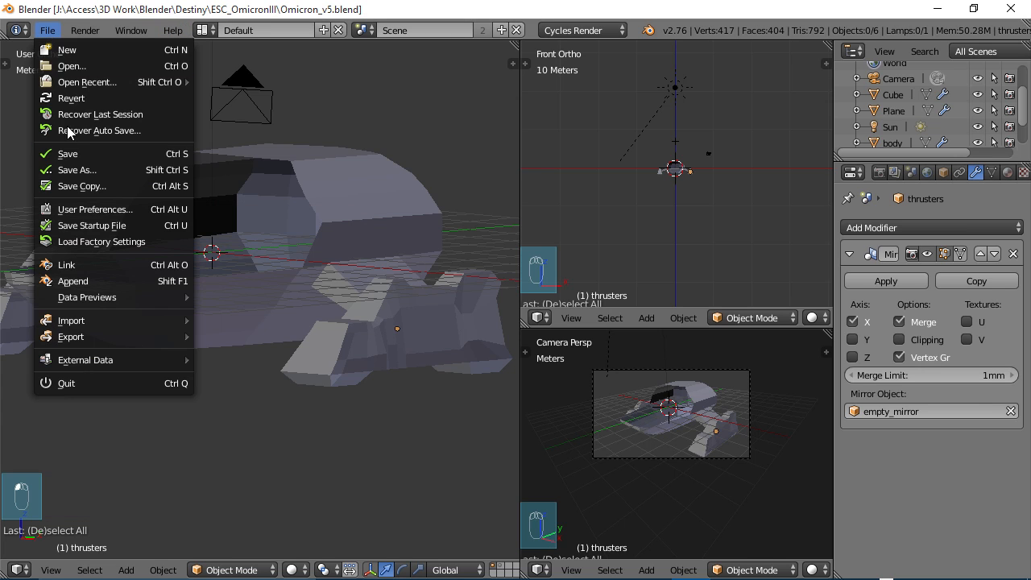
left_click(72, 169)
left_click(245, 91)
left_click(254, 92)
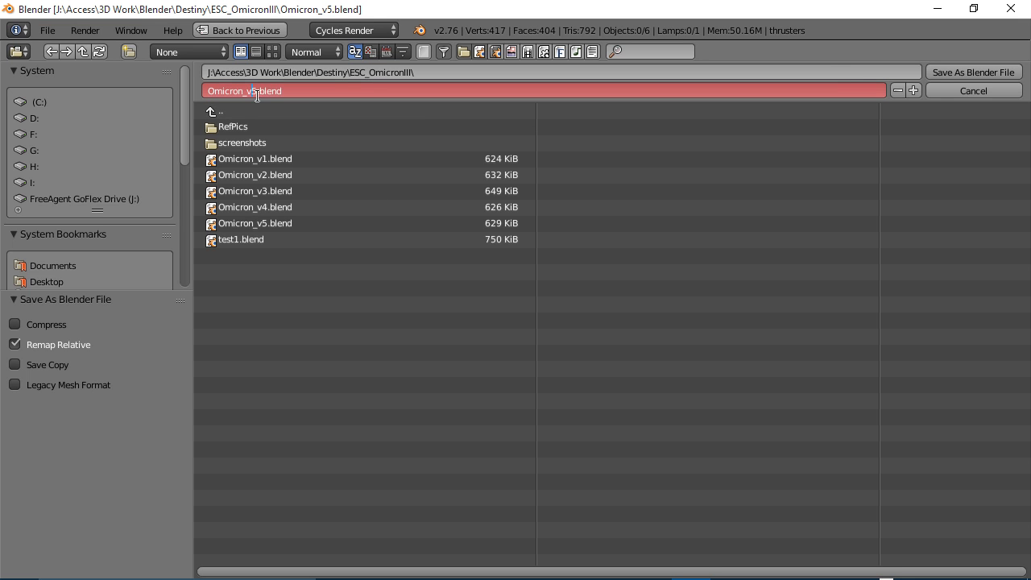
key("BackSpace")
type("6")
key("Return")
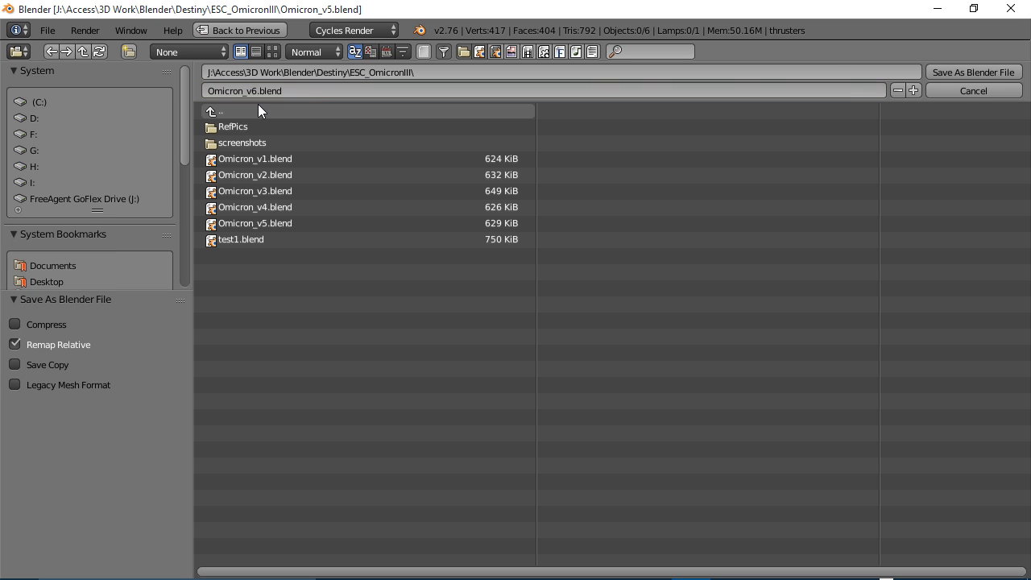
left_click(963, 70)
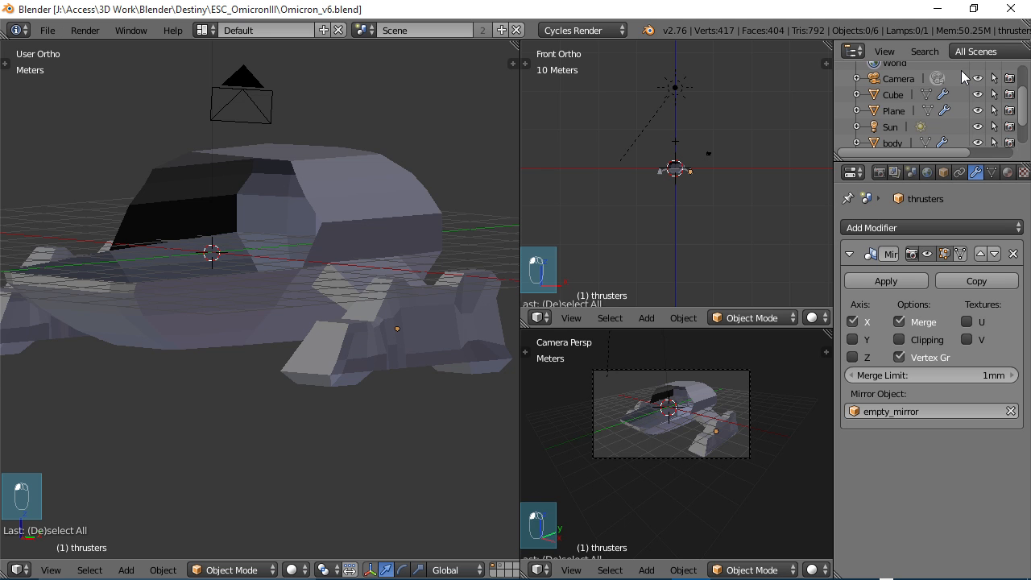
Maximize the main 3D view and open the body object in Edit Mode.
middle_click_drag(381, 236, 344, 255)
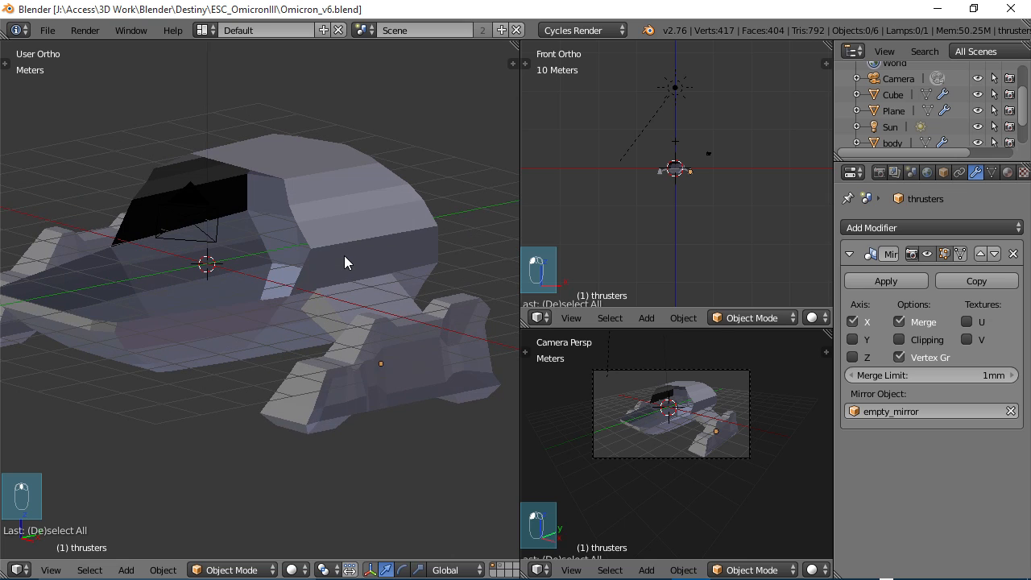
key("ctrl+Up")
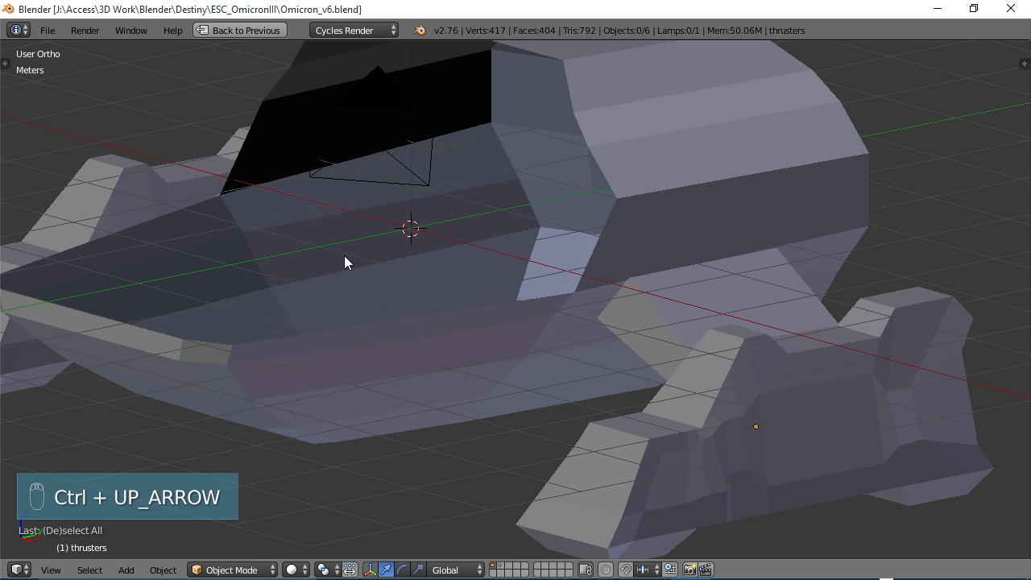
middle_click_drag(406, 272, 447, 303)
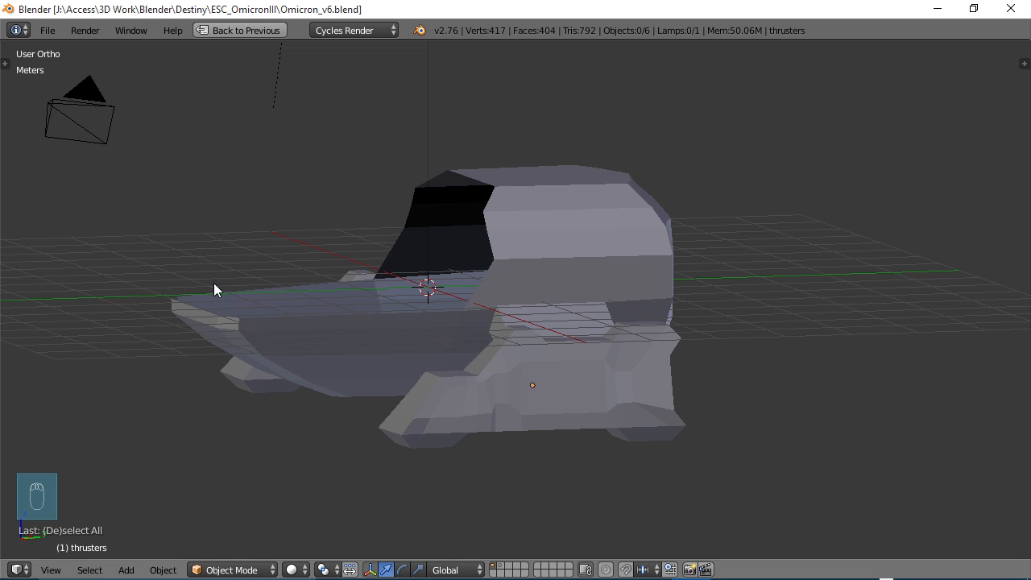
middle_click_drag(214, 284, 483, 197)
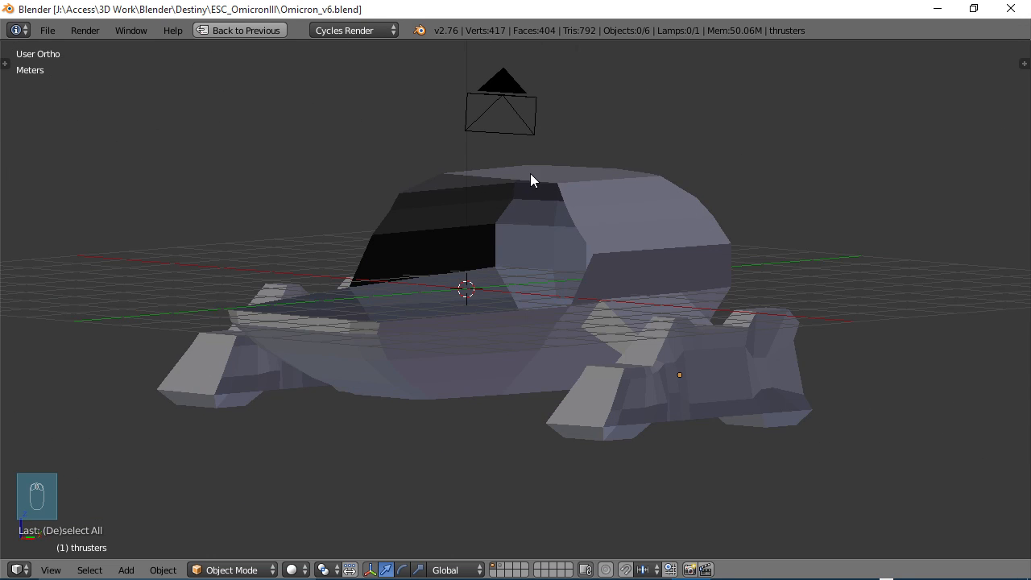
right_click(572, 180)
mouse_move(623, 208)
middle_mouse_down()
mouse_move(598, 215)
mouse_move(634, 217)
middle_mouse_up()
key("Tab")
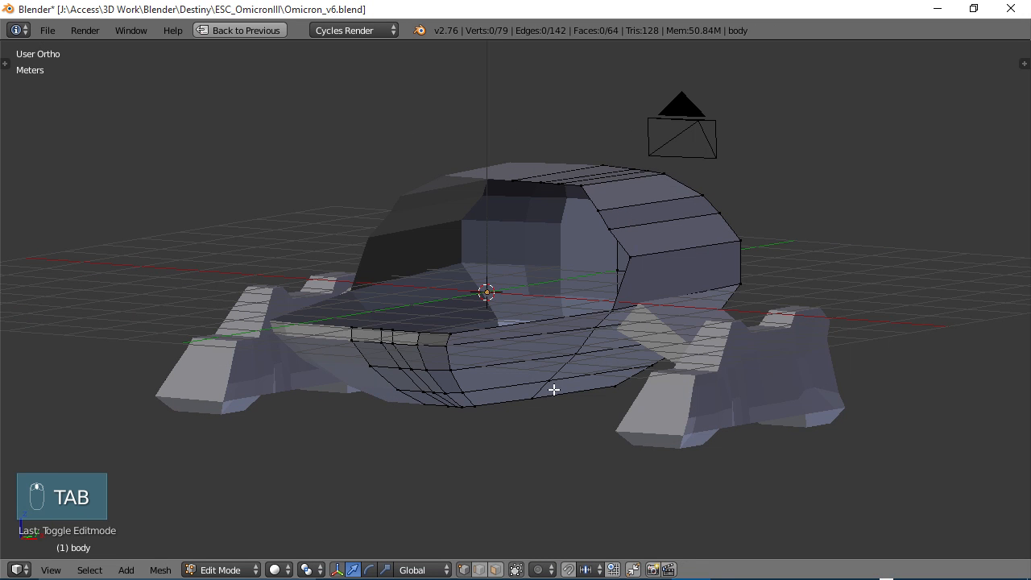
In edge selection, extrude the centre edge at the front of the cabin roof forward and slightly down in side view.
left_click(495, 570)
middle_click_drag(574, 292, 551, 307)
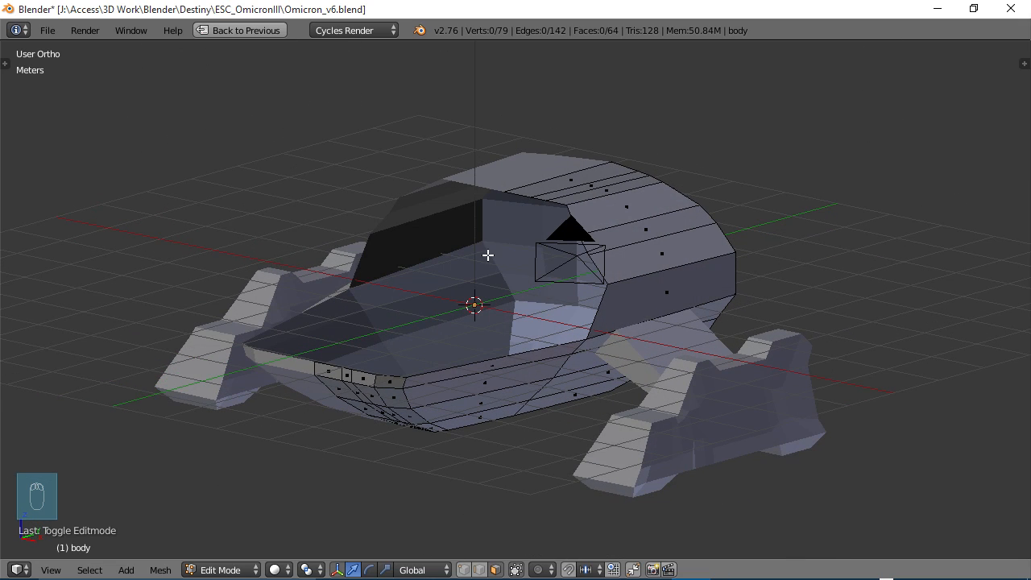
left_click(481, 570)
scroll(528, 273, "up", 3)
right_click(519, 119)
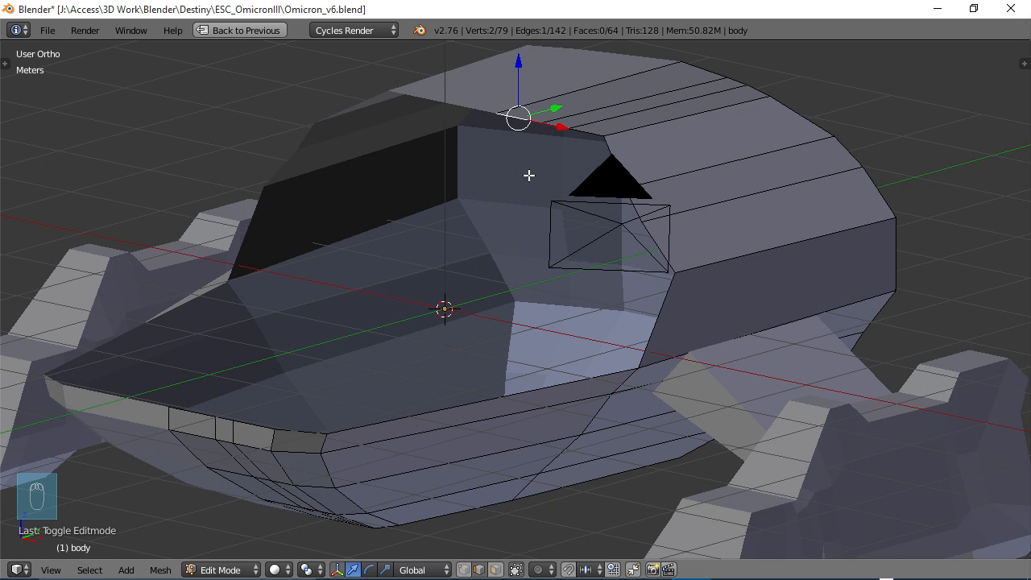
key("KP_3")
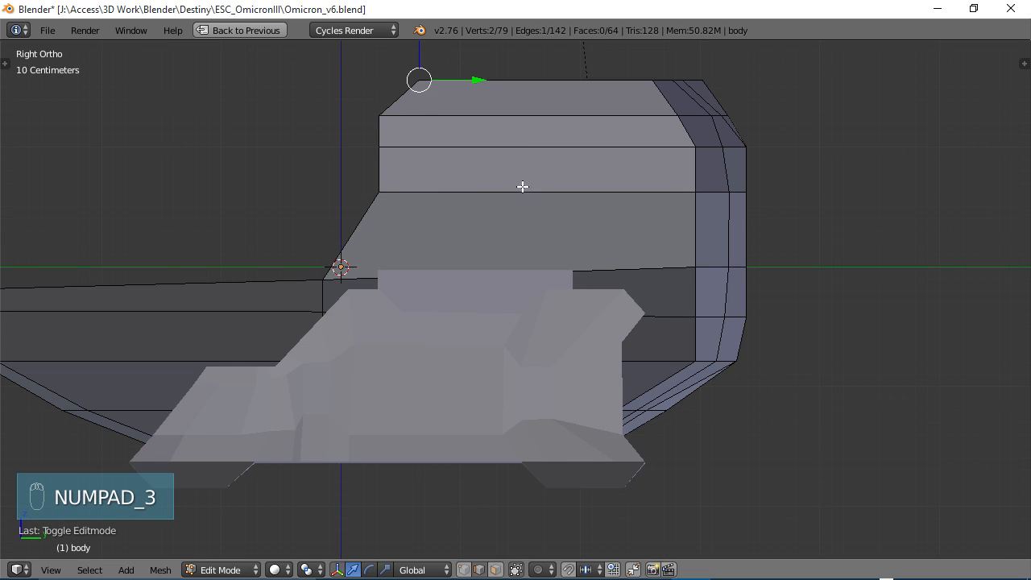
middle_click_drag(412, 245, 721, 302, "shift")
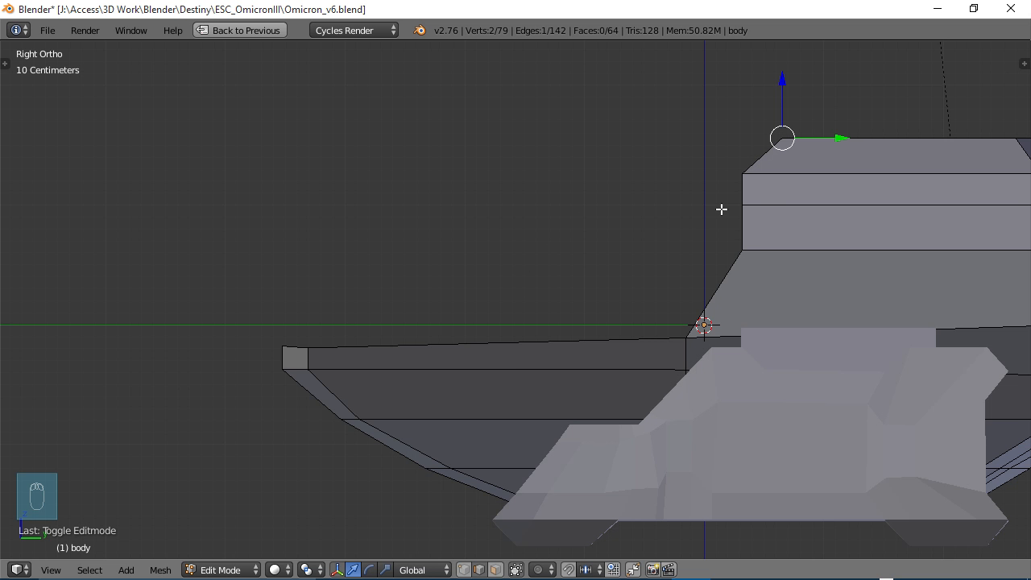
middle_click_drag(709, 231, 718, 281, "shift")
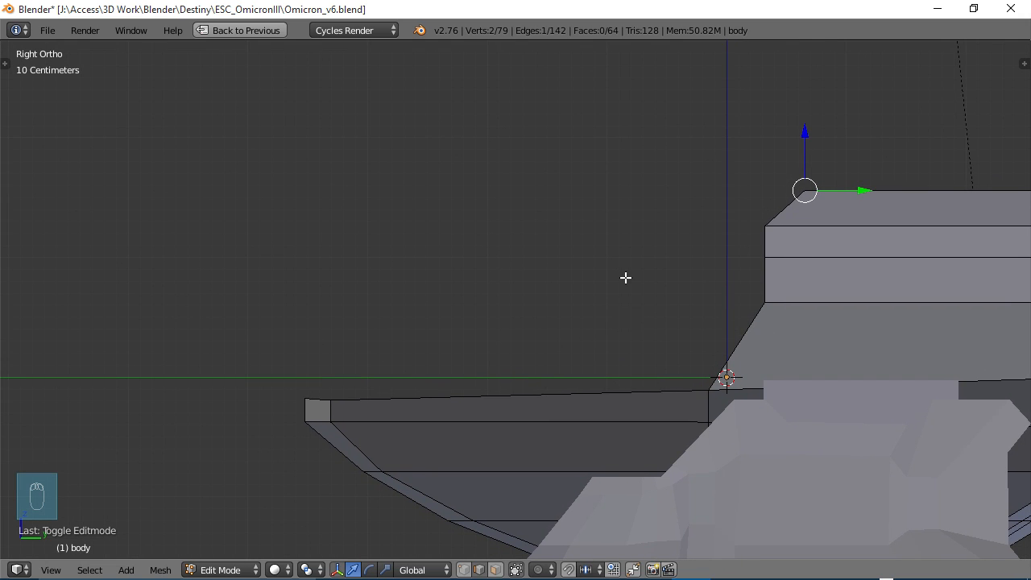
key("e")
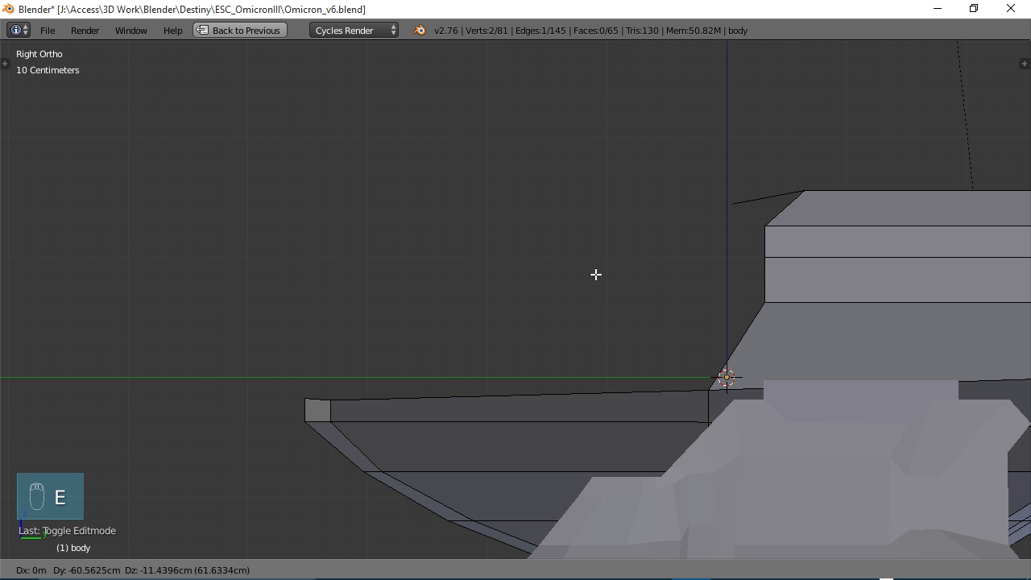
left_click(520, 280)
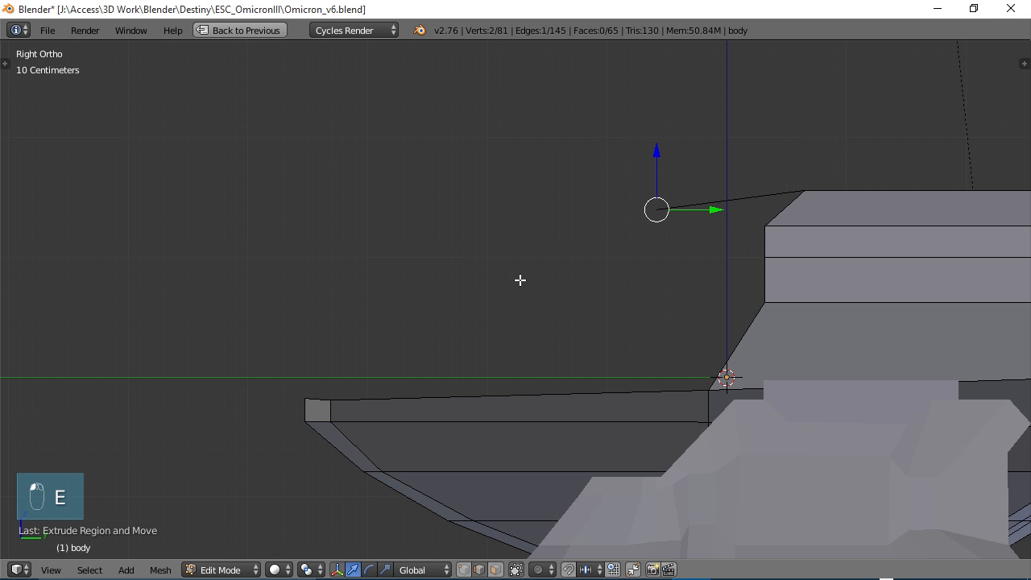
Extrude the centre strip's front edge three more times, curving it down to the nose rim.
key("e")
left_click(348, 326)
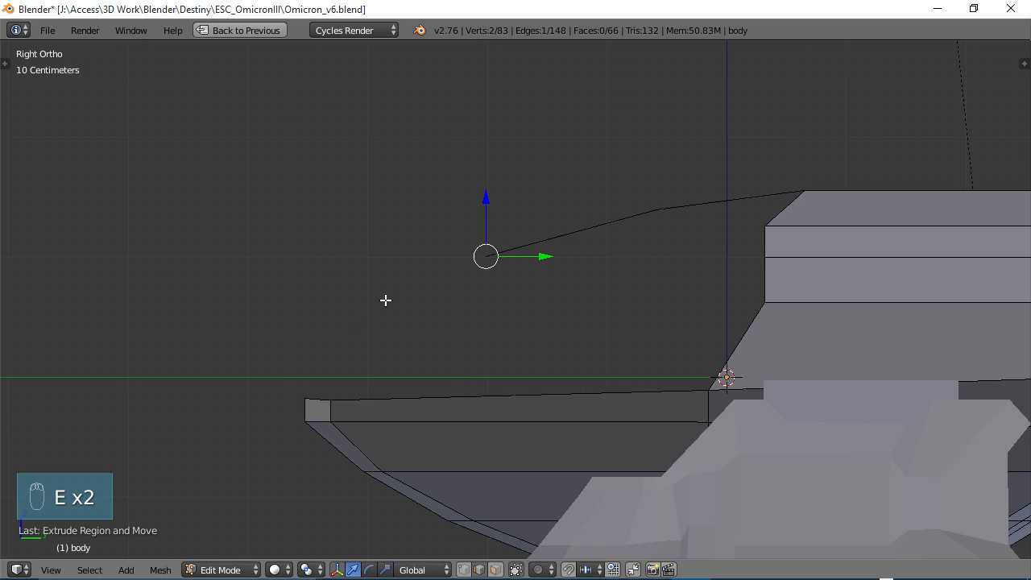
key("e")
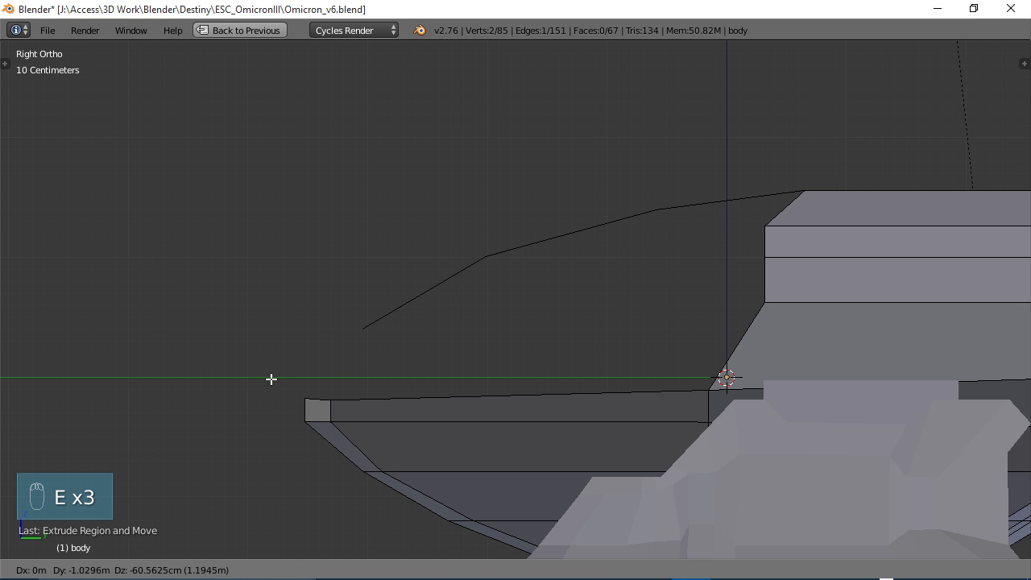
left_click(271, 378)
key("e")
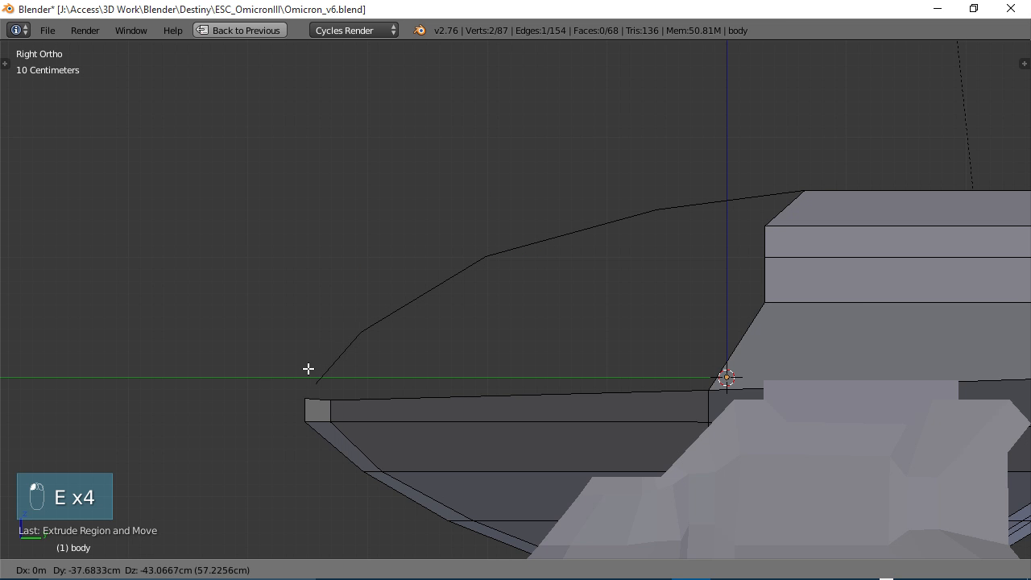
left_click(304, 379)
Extrude the two upper side edges of the cabin opening forward and slightly down, alongside the first centre strip segment.
middle_click_drag(304, 380, 436, 380)
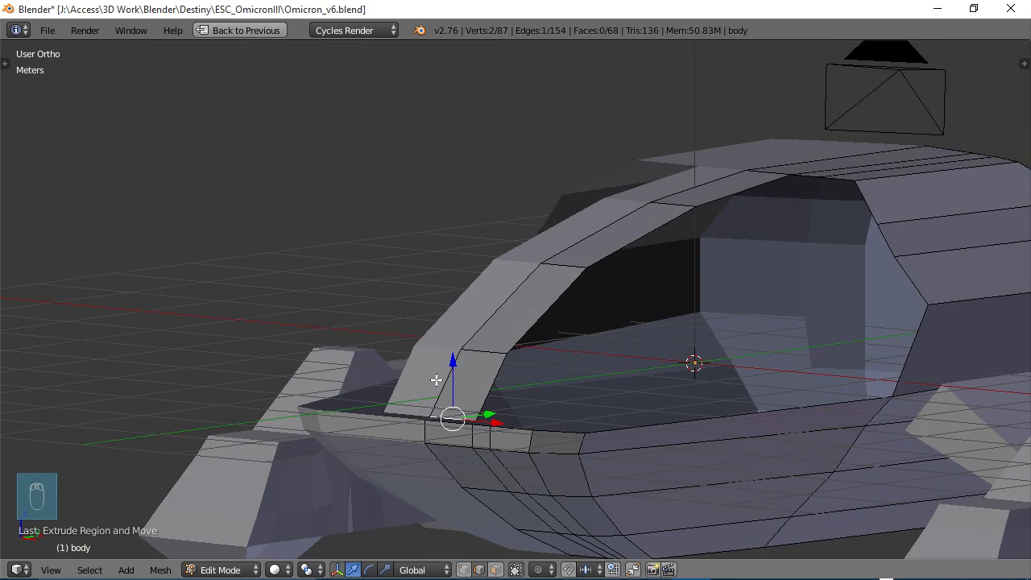
middle_click_drag(757, 253, 851, 246)
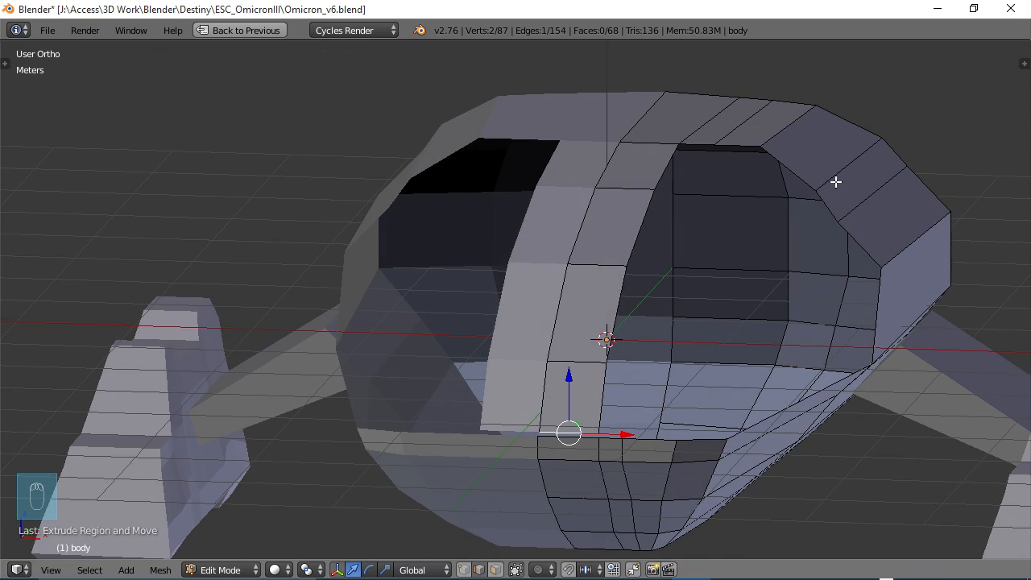
right_click(802, 179)
right_click(824, 200, "shift")
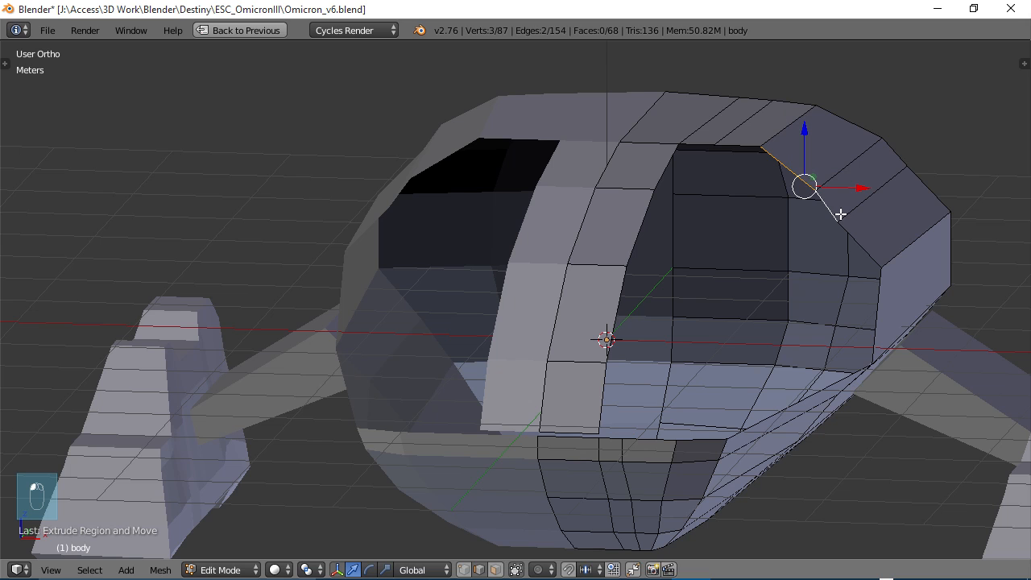
key("KP_3")
key("e")
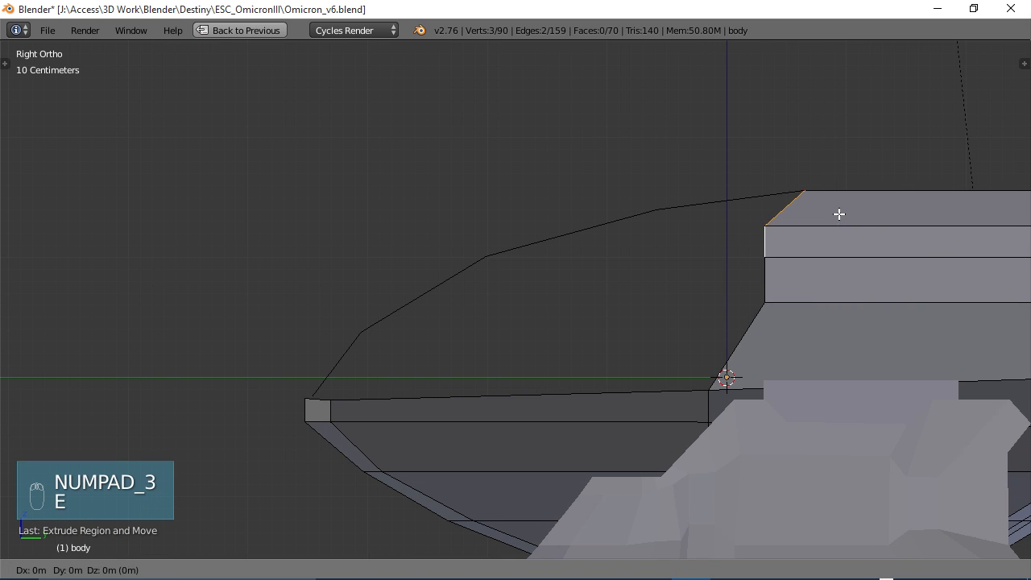
left_click(699, 239)
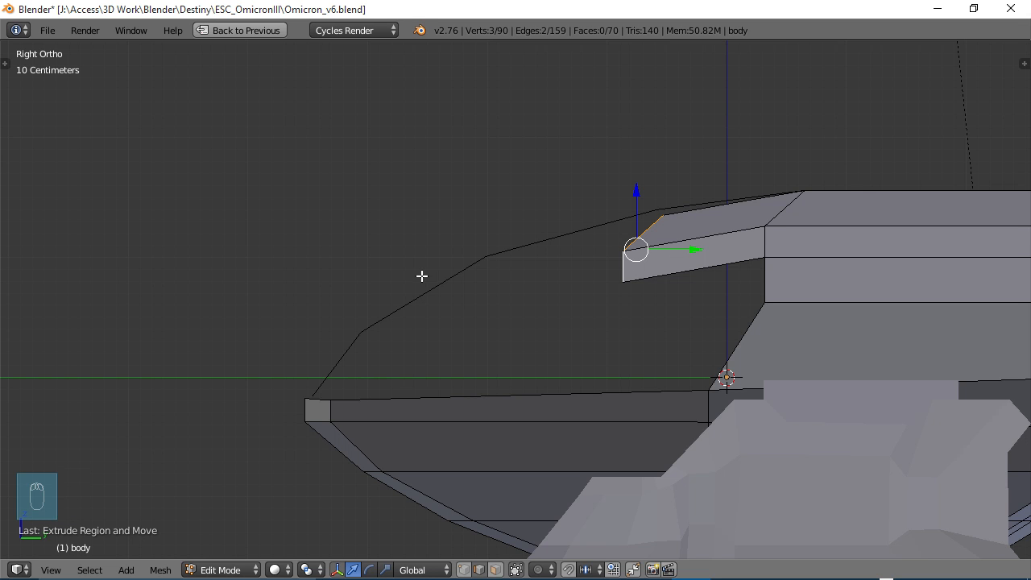
Extrude the side strip's two front edges three more times, following the centre strip's curve down to the nose.
key("e")
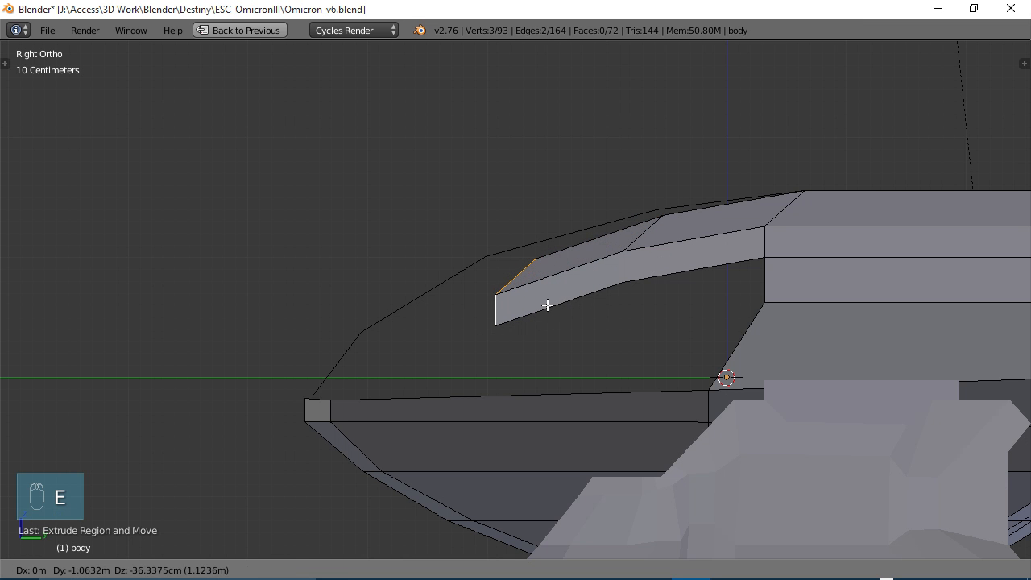
left_click(531, 313)
key("e")
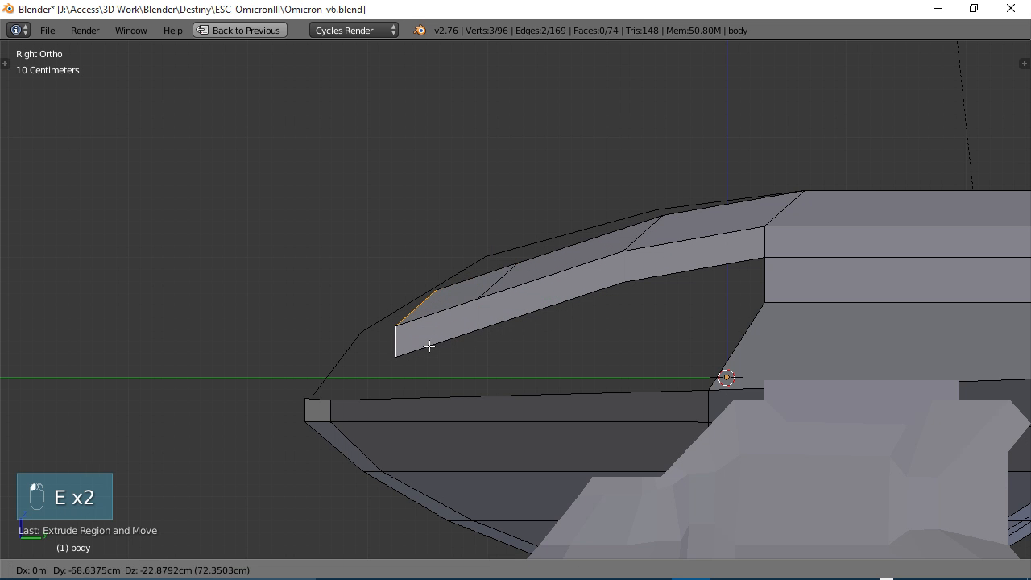
left_click(407, 376)
key("e")
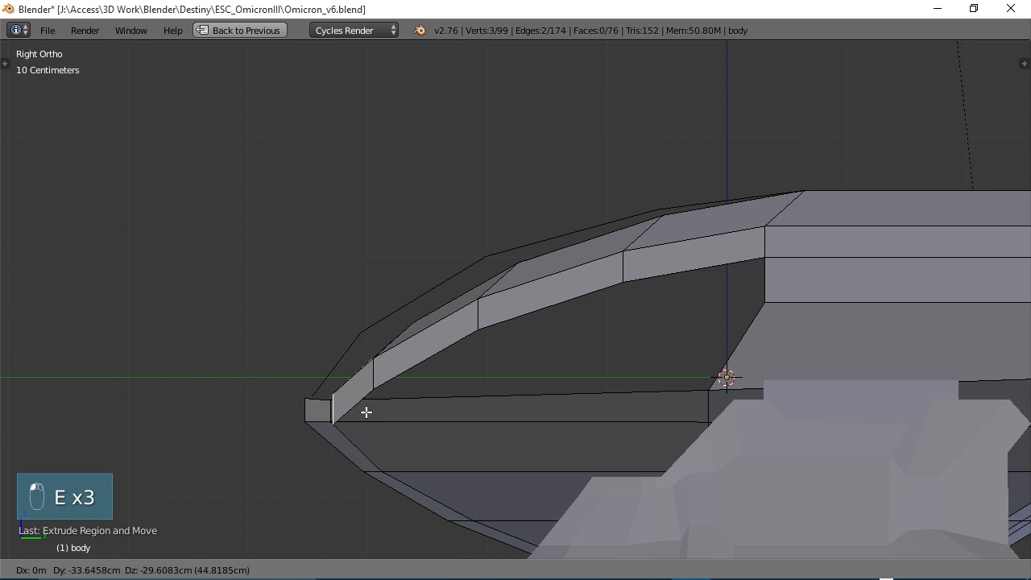
left_click(364, 412)
Move the side strip's front end edges inward along X to the nose rim, and the next pair of cross edges inward by less.
middle_click_drag(364, 412, 560, 443)
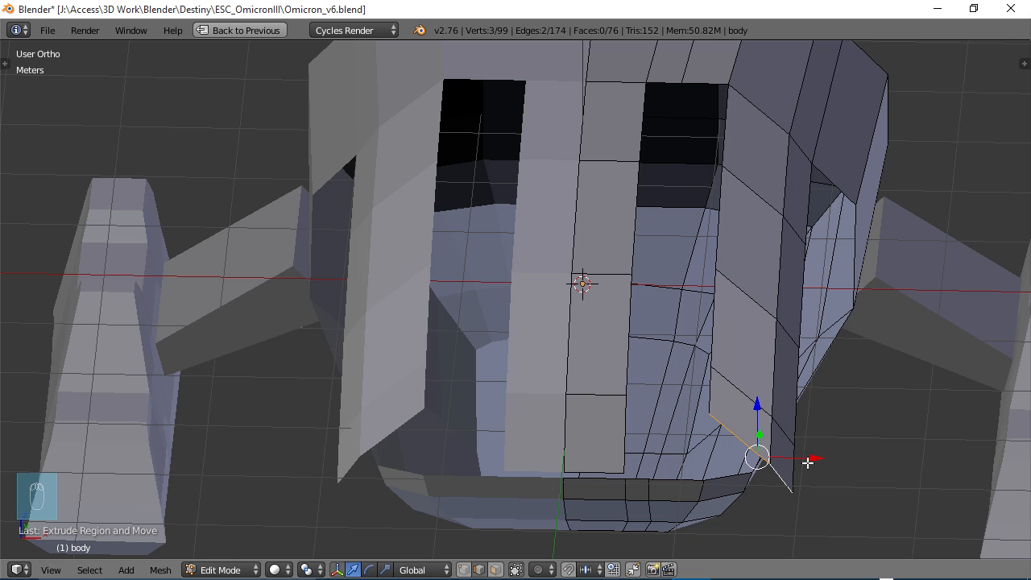
left_click_drag(816, 458, 765, 442)
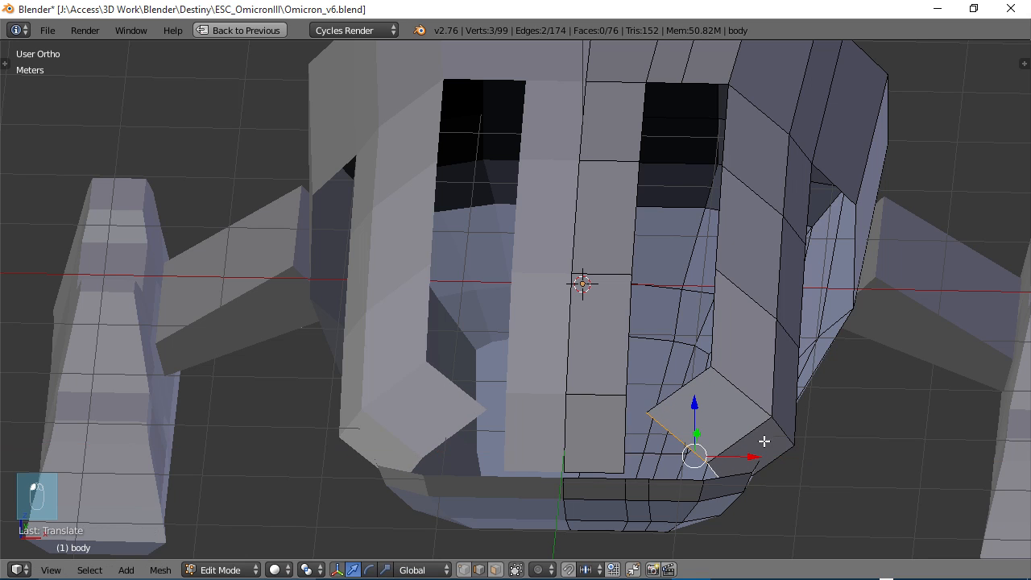
right_click(780, 417)
right_click(778, 433, "shift")
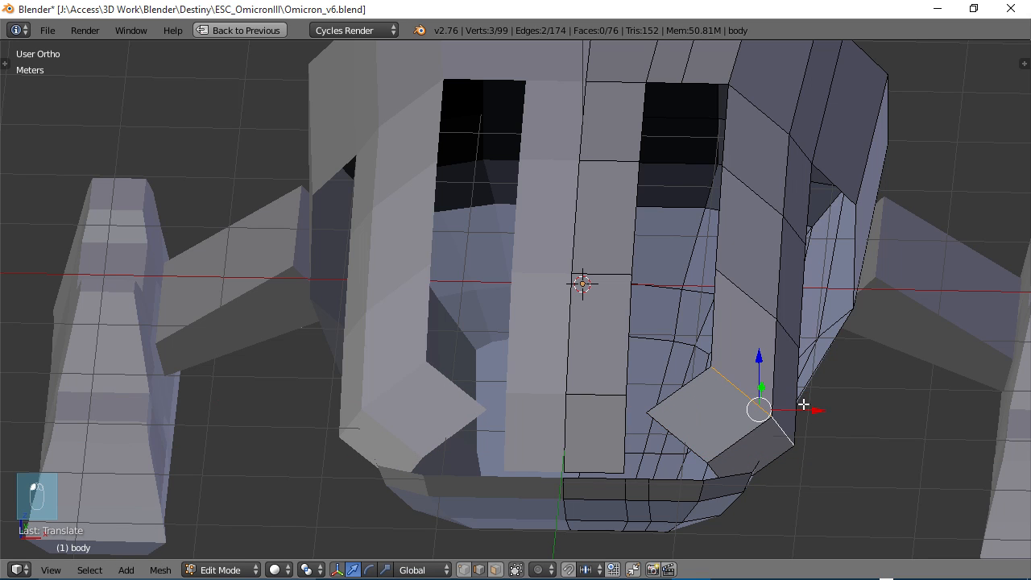
left_click_drag(805, 408, 776, 410)
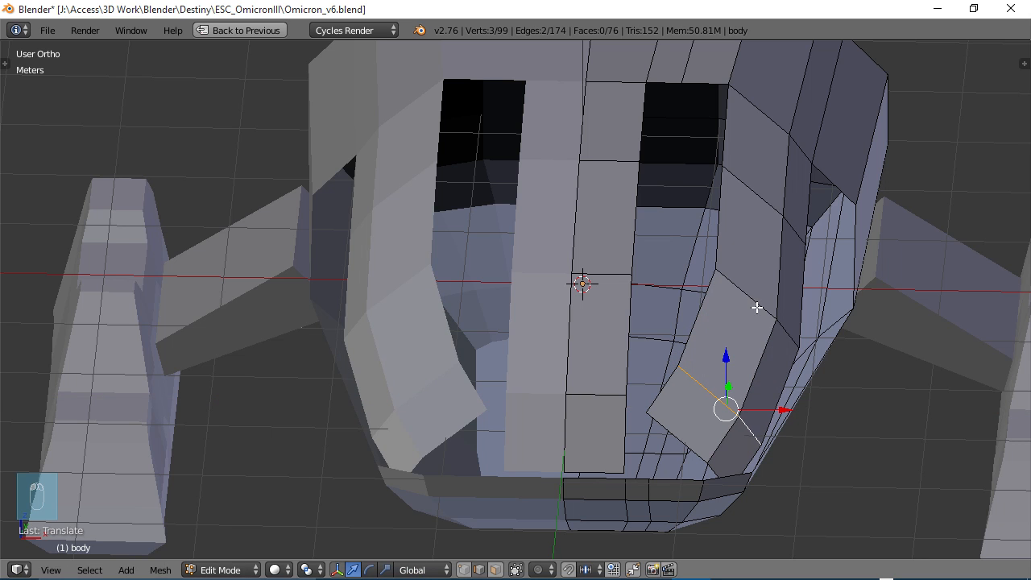
In top view, move the side strip's first cross edges in front of the cabin roof outward along X to meet the hull outline.
key("KP_7")
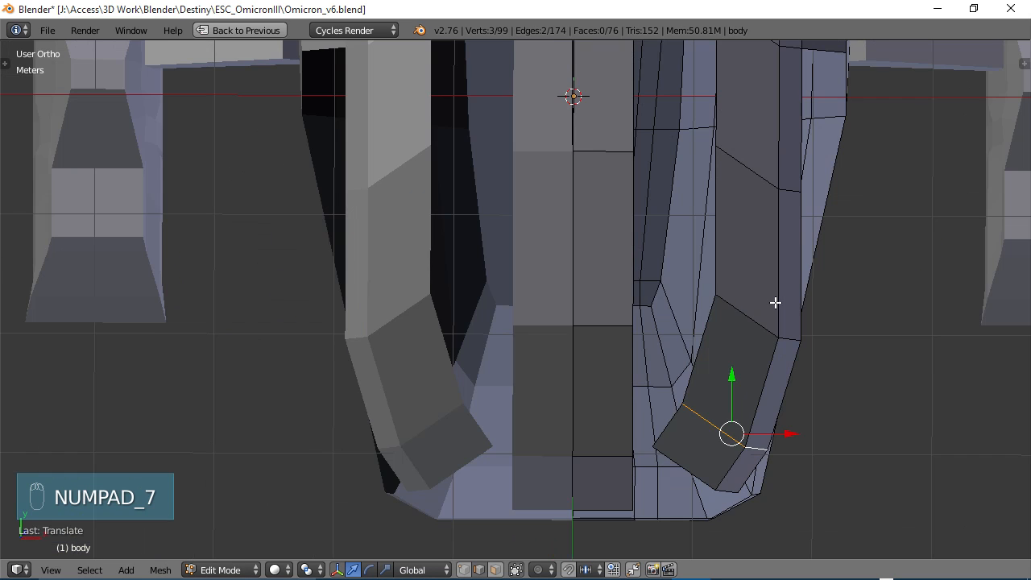
middle_click_drag(771, 179, 663, 376, "shift")
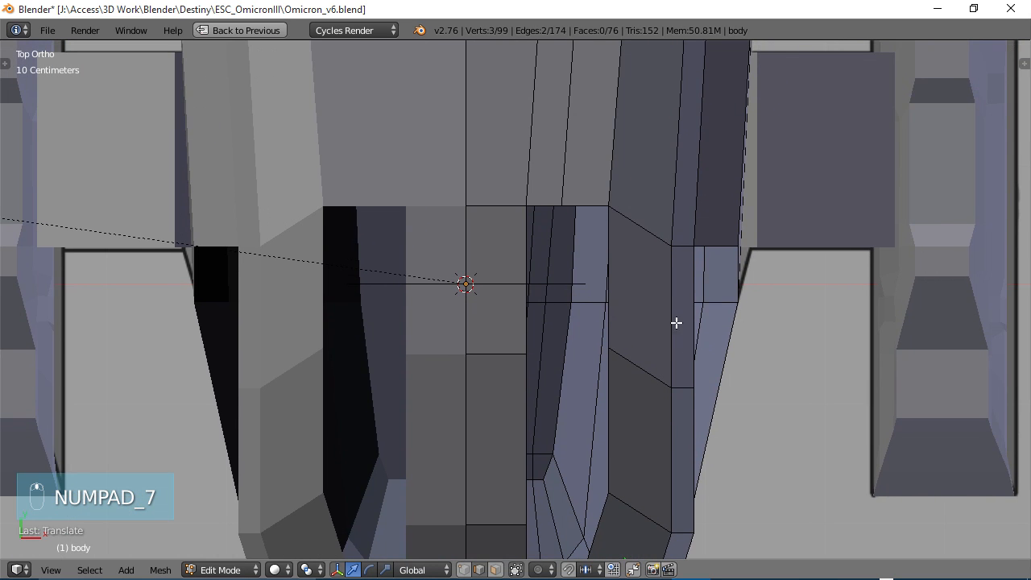
left_click_drag(714, 373, 732, 374)
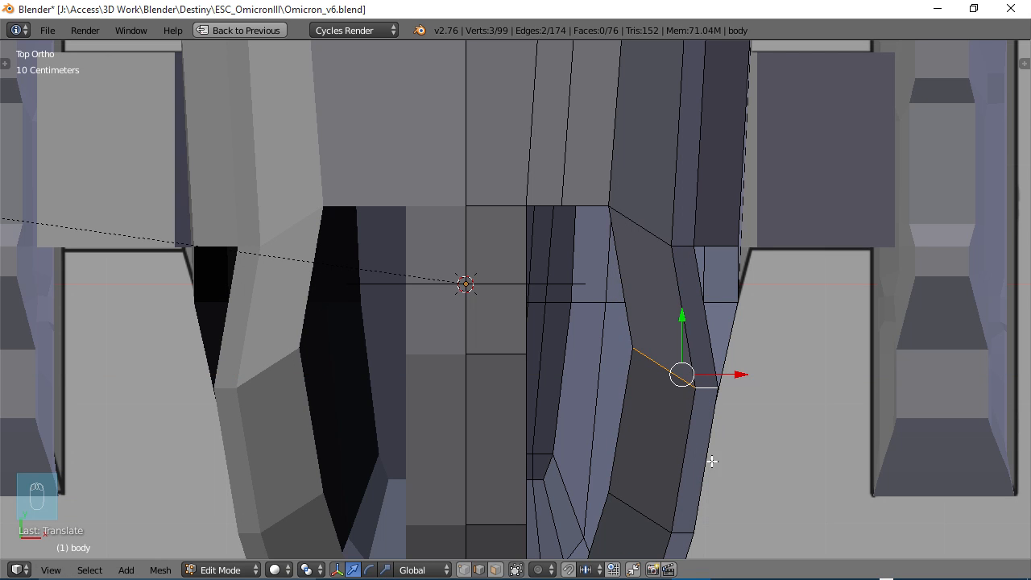
scroll(760, 270, "down", 4)
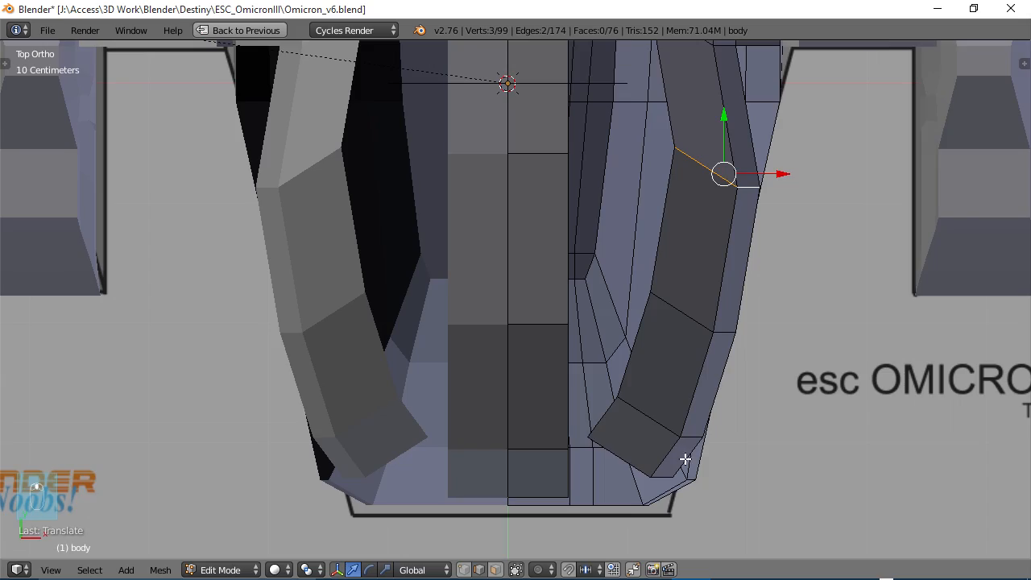
In face selection, select all twelve faces of the centre and side strips and separate them from the body by selection.
middle_click_drag(686, 460, 651, 395)
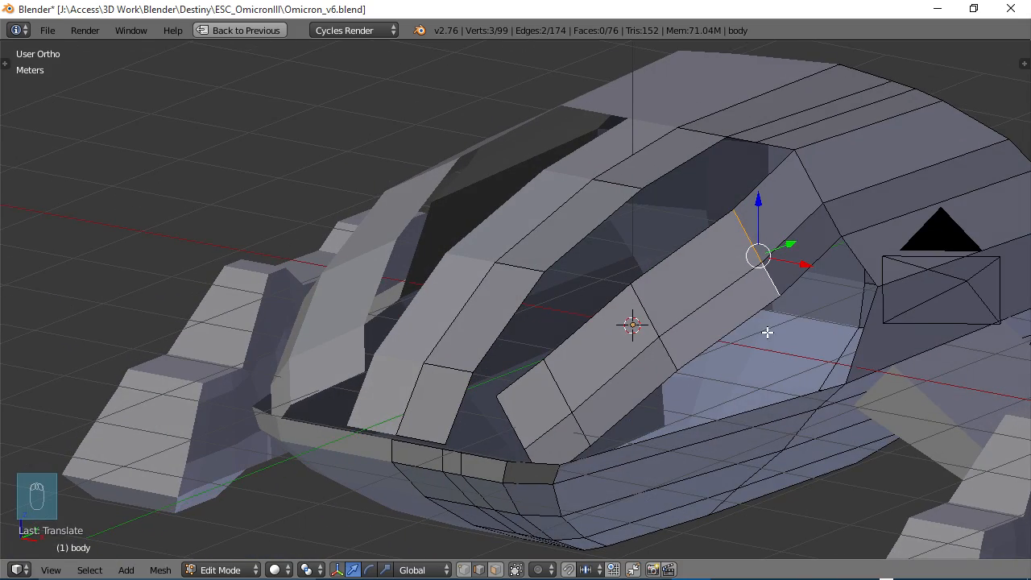
middle_click_drag(767, 269, 771, 235)
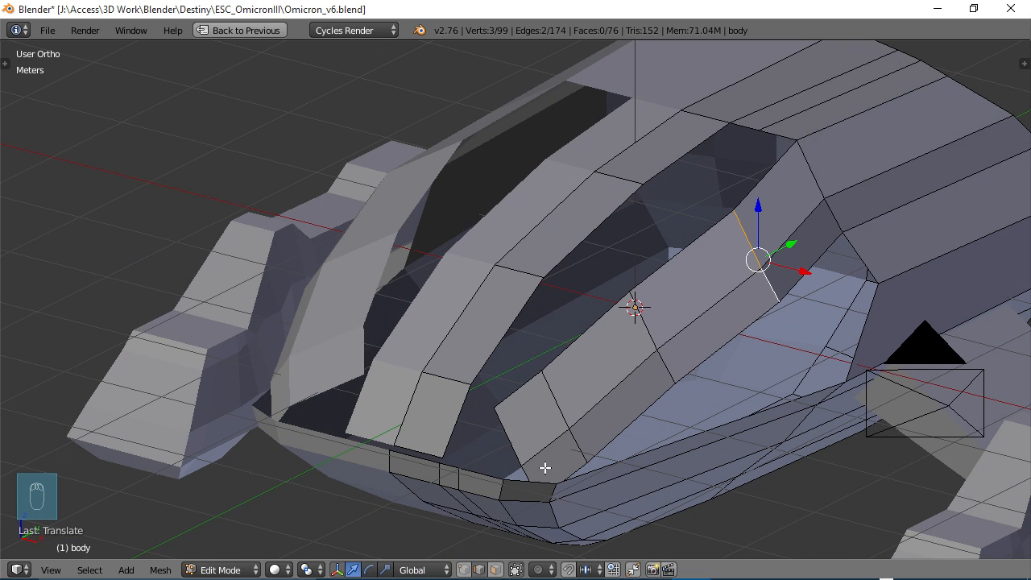
mouse_move(791, 215)
middle_mouse_down()
mouse_move(684, 212)
mouse_move(800, 209)
mouse_move(777, 229)
middle_mouse_up()
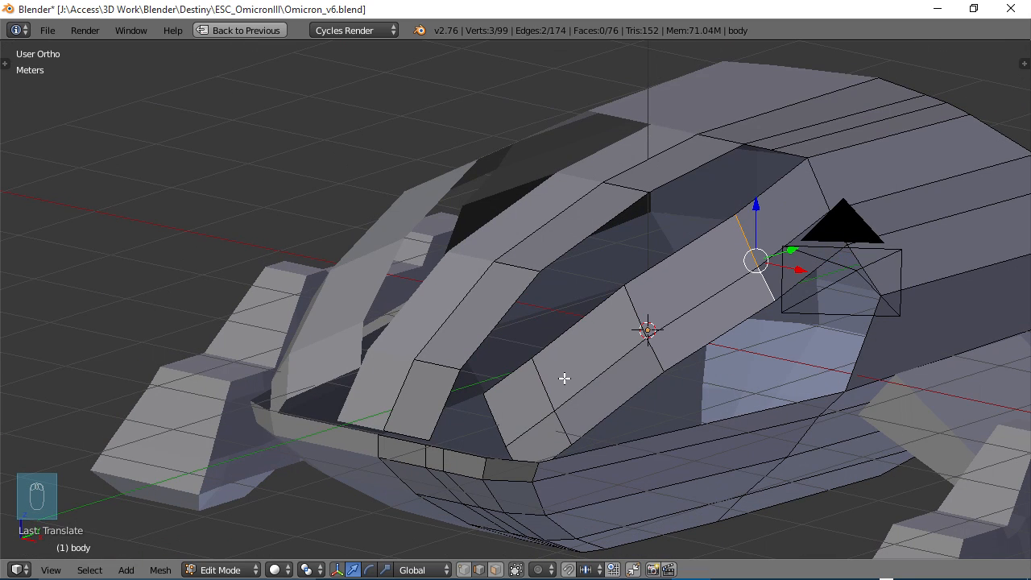
left_click(496, 570)
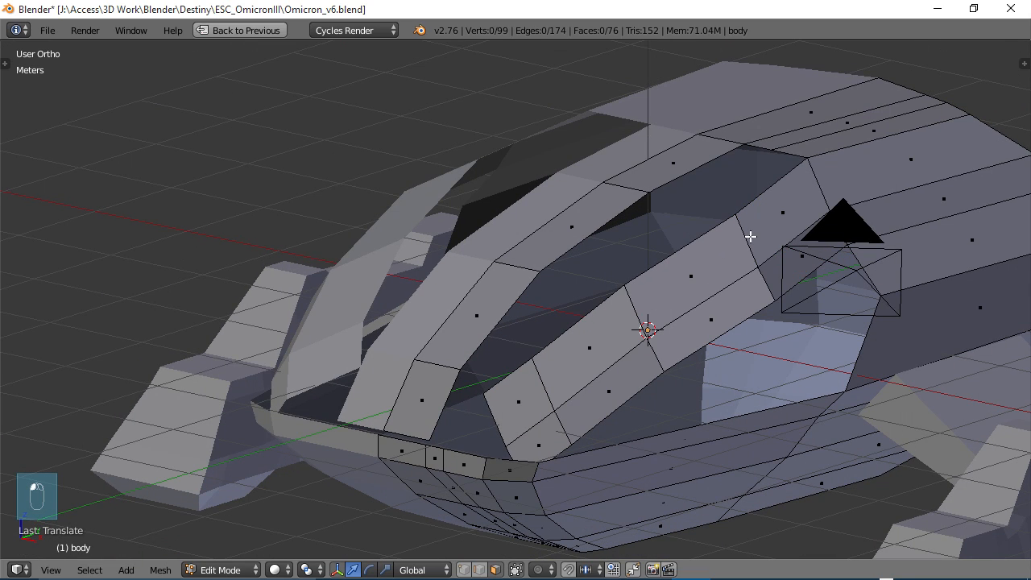
right_click(675, 165)
right_click(595, 203, "shift")
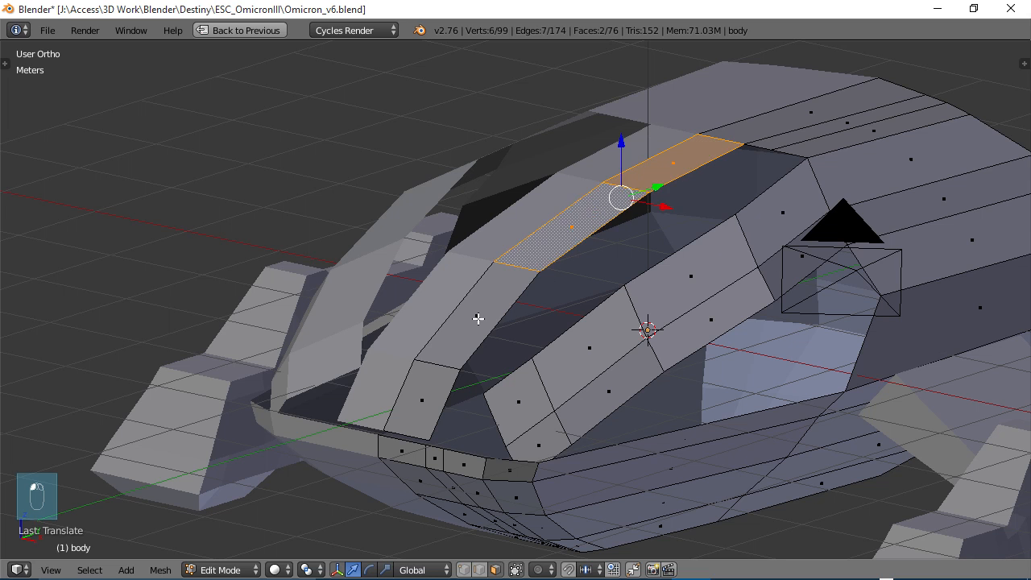
right_click(476, 317, "shift")
right_click(438, 367, "shift")
right_click(752, 239, "shift")
right_click(712, 278, "shift")
right_click(578, 338, "shift")
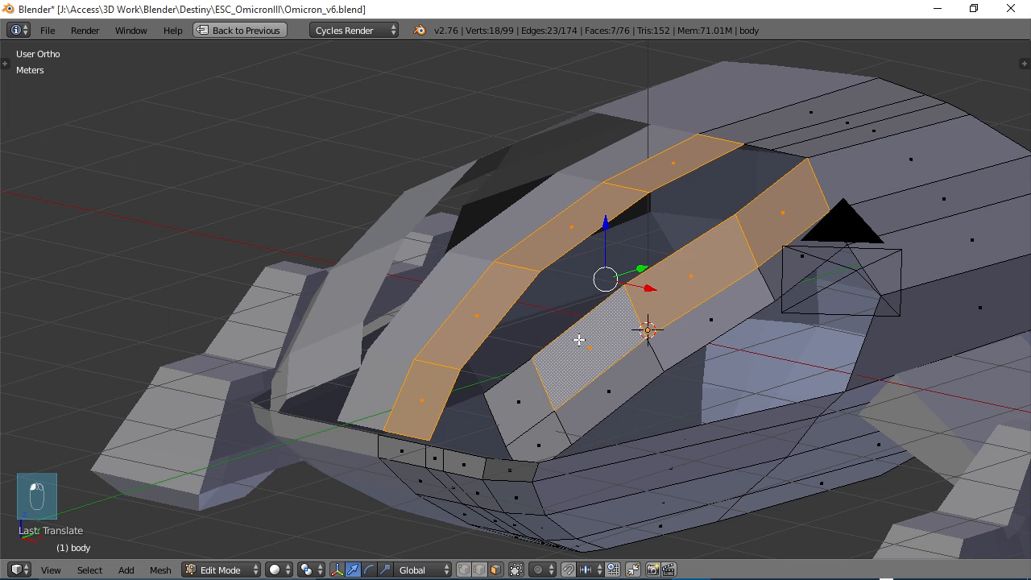
right_click(532, 402, "shift")
right_click(540, 439, "shift")
right_click(601, 389, "shift")
right_click(692, 318, "shift")
right_click(797, 254, "shift")
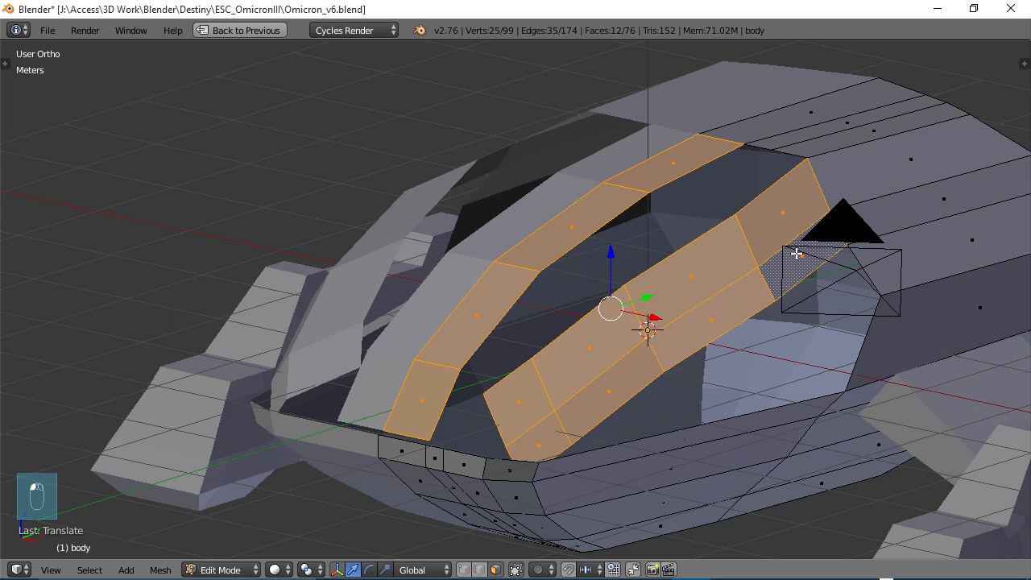
key("p")
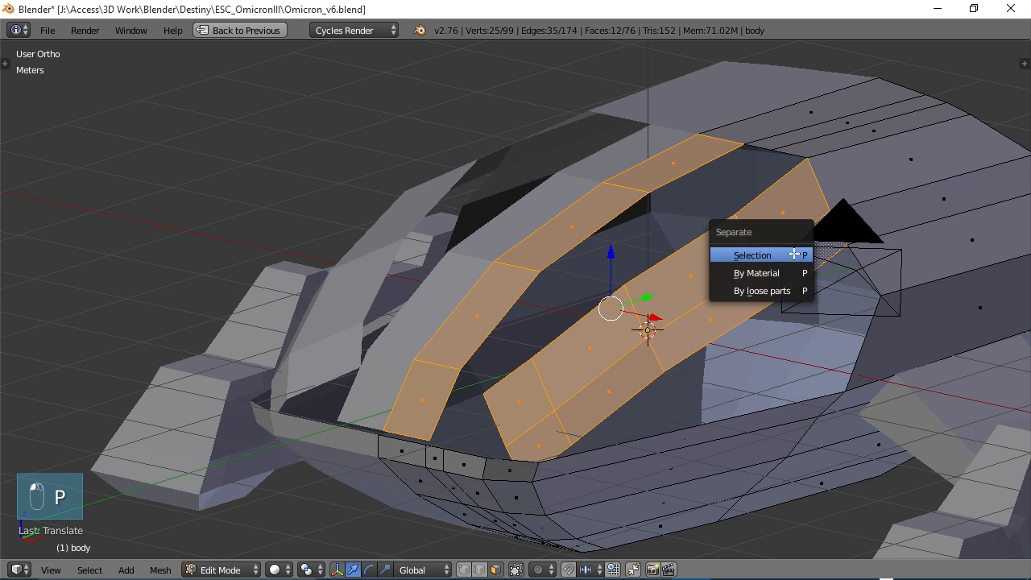
left_click(749, 256)
Return to object mode, select the separated canopy strips and rename the object to shield.
middle_click_drag(799, 299, 739, 268)
key("Tab")
scroll(740, 266, "down", 3)
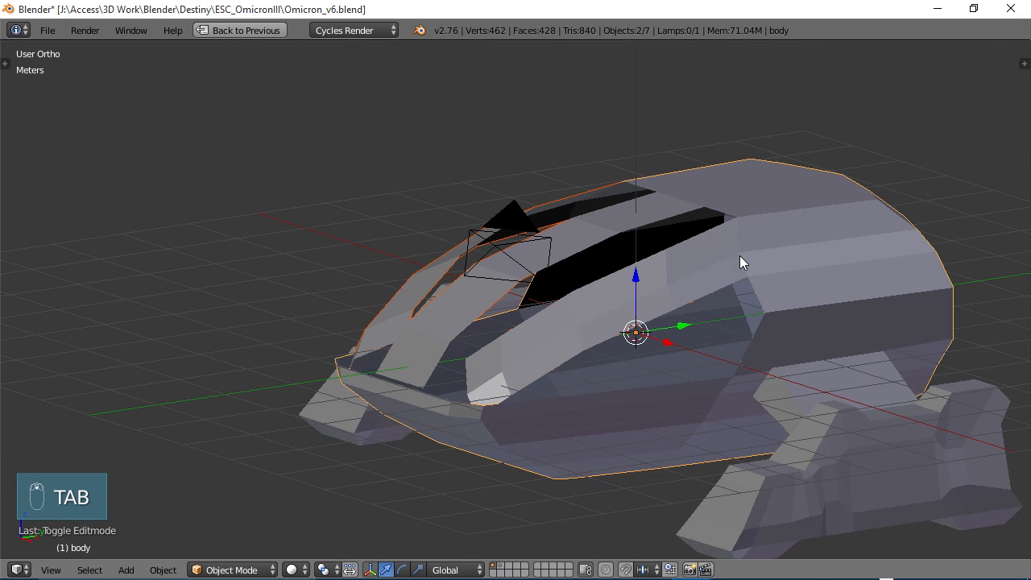
right_click(684, 269)
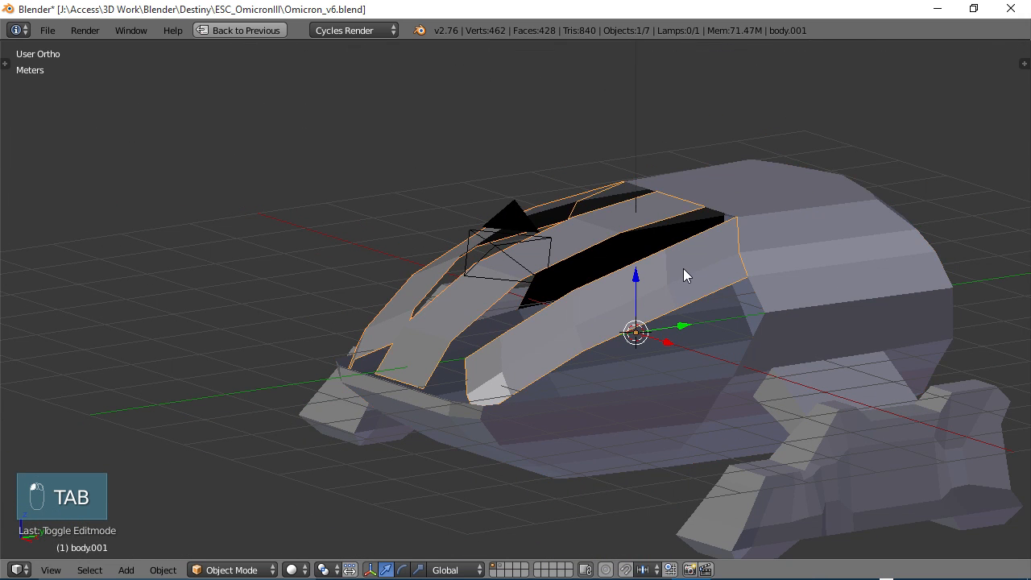
key("ctrl+Up")
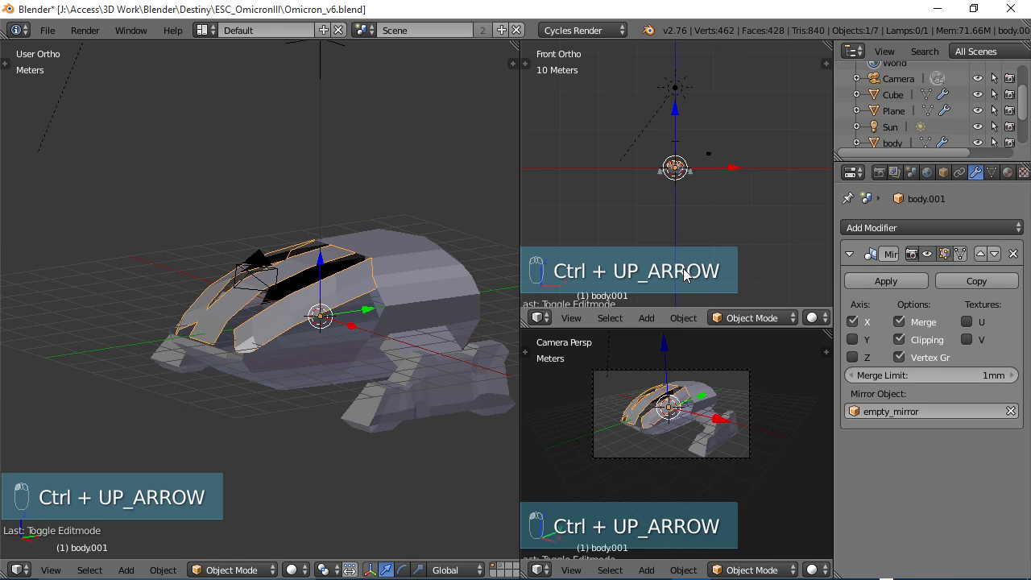
scroll(905, 113, "down", 3)
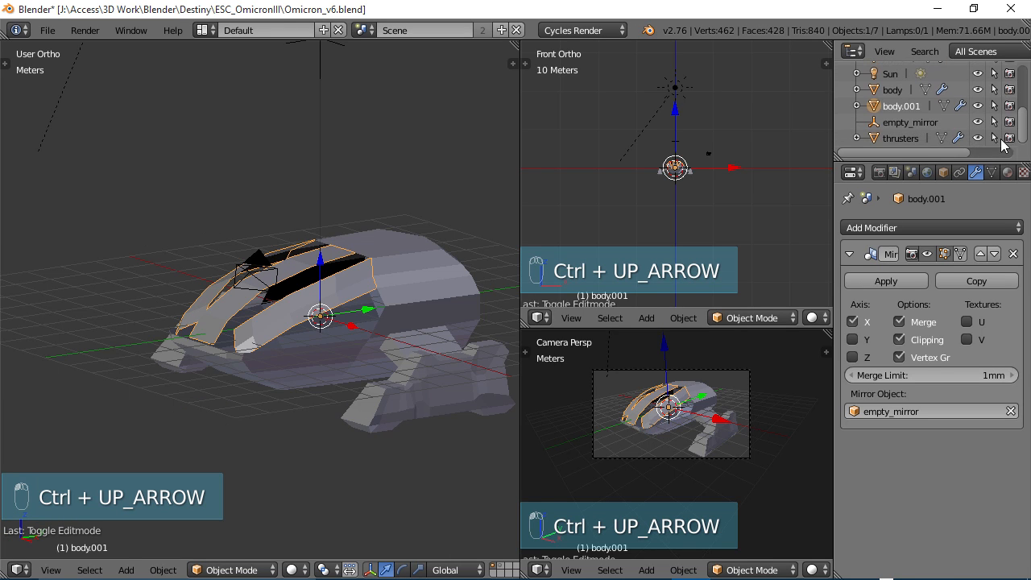
double_click(902, 106)
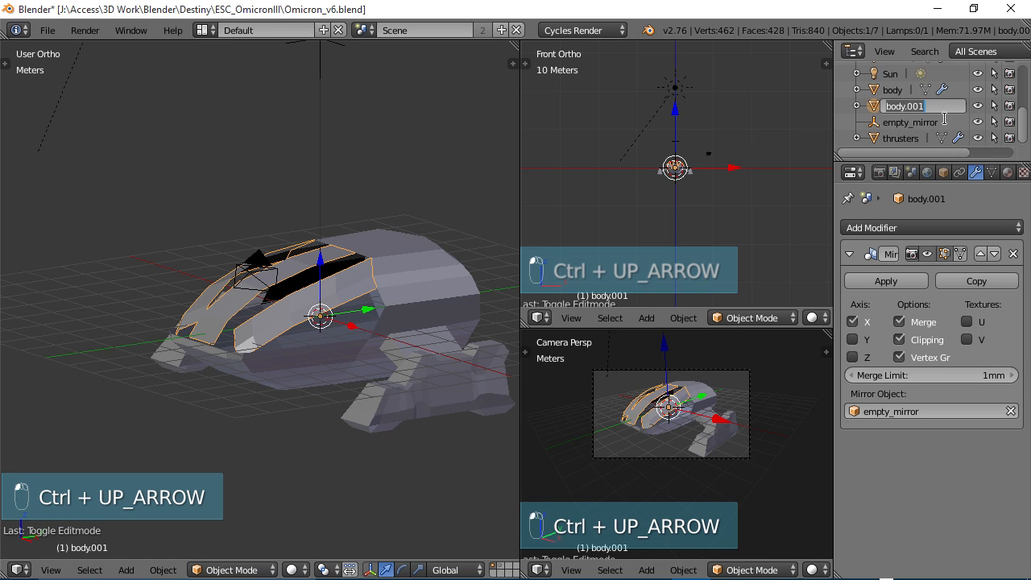
type("shield")
key("Return")
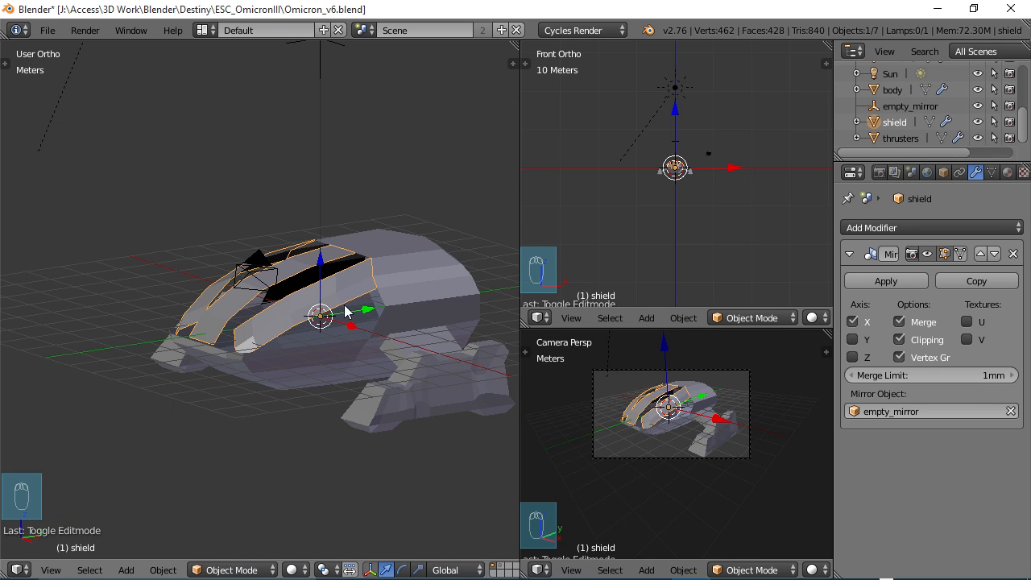
key("ctrl+Up")
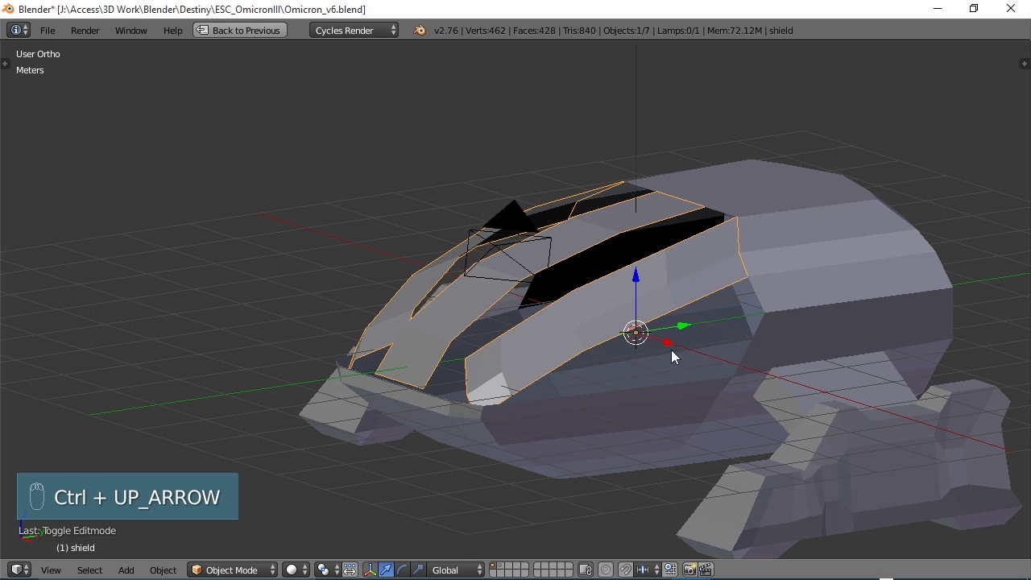
In edge selection on the shield mesh, fill the three rear gaps between the centre strip and side strip with faces.
key("Tab")
middle_click_drag(642, 306, 679, 340)
scroll(700, 331, "up", 5)
middle_click_drag(647, 274, 548, 301, "shift")
scroll(548, 265, "down", 3)
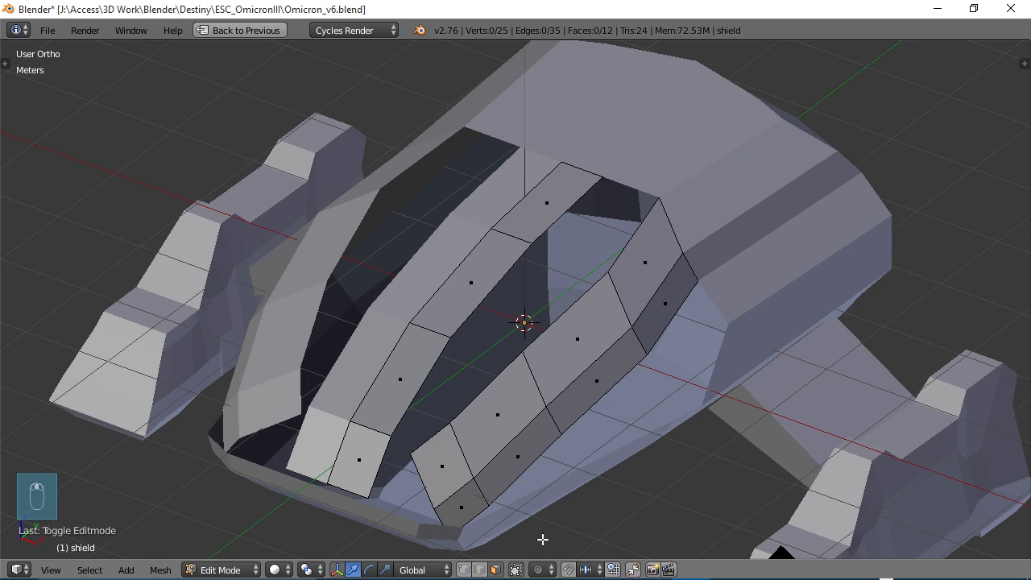
left_click(480, 572)
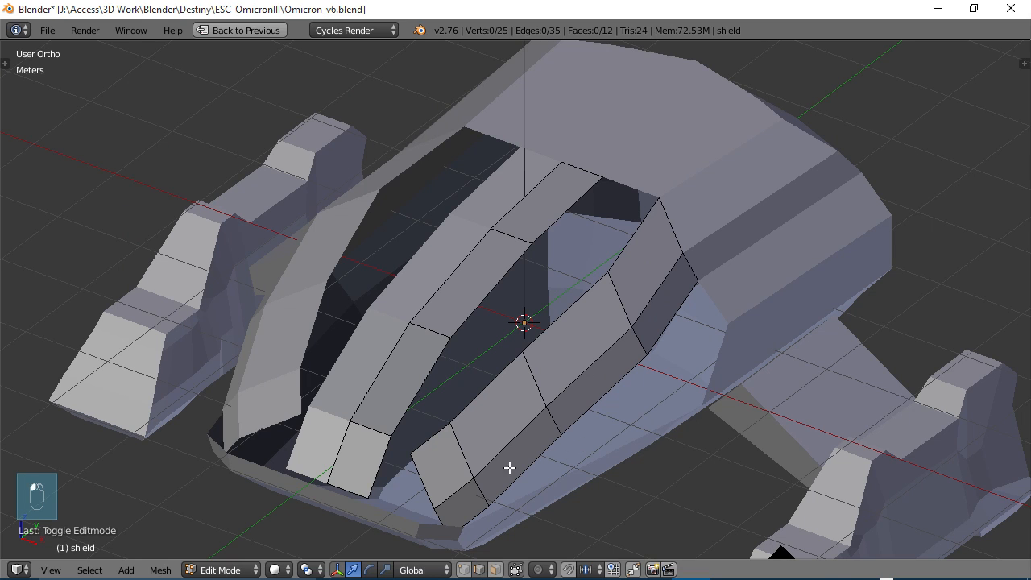
right_click(624, 250)
right_click(569, 210, "shift")
key("f")
right_click(566, 316)
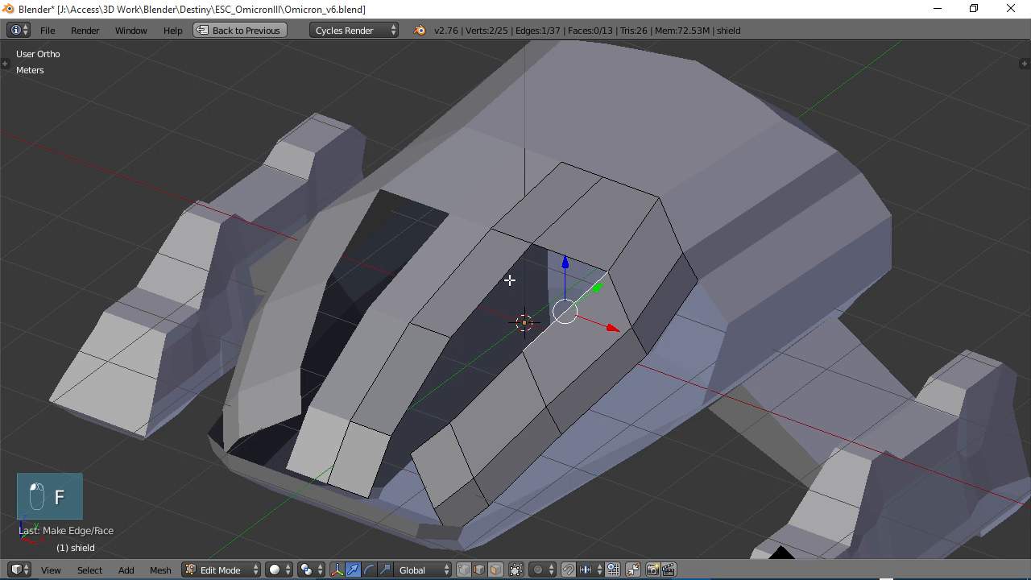
right_click(499, 279, "shift")
key("f")
right_click(480, 390)
right_click(416, 378, "shift")
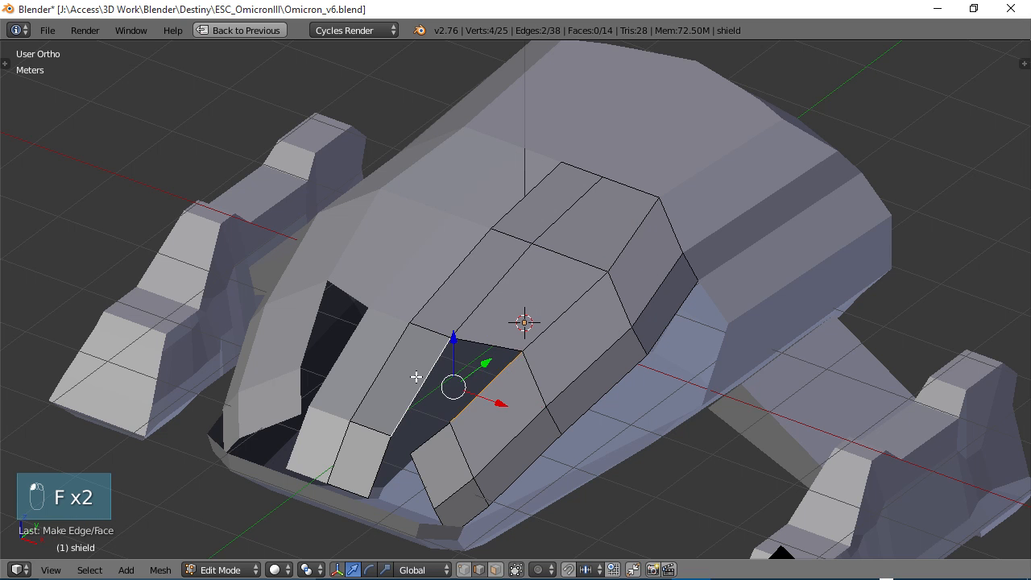
key("f")
In vertex selection and top view, move the side strip's inner front corner vertex forward and slightly outward towards the nose edge.
middle_click_drag(455, 481, 485, 481)
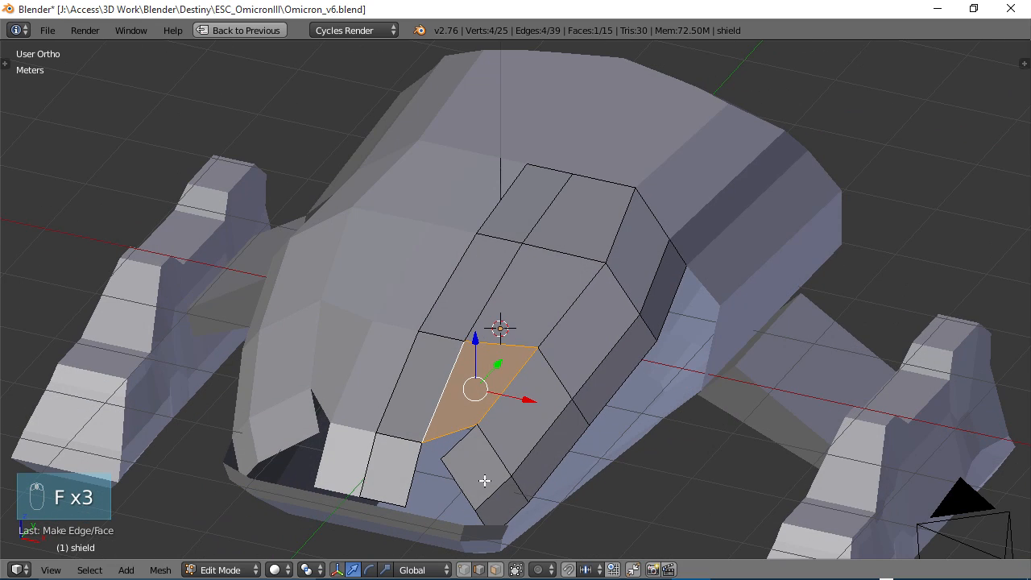
left_click(464, 569)
right_click(442, 457)
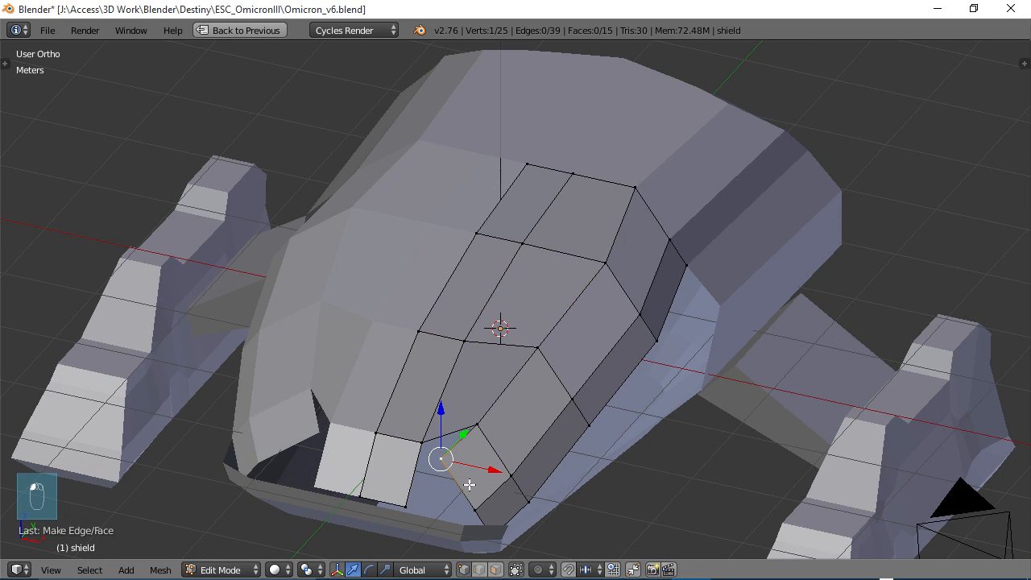
key("KP_7")
middle_click_drag(469, 483, 470, 259, "shift")
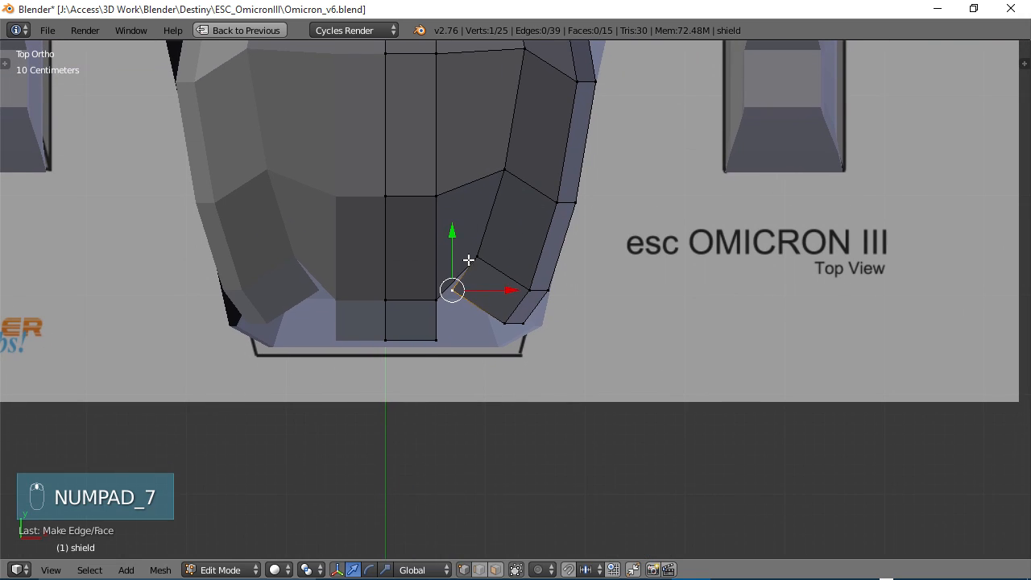
key("g")
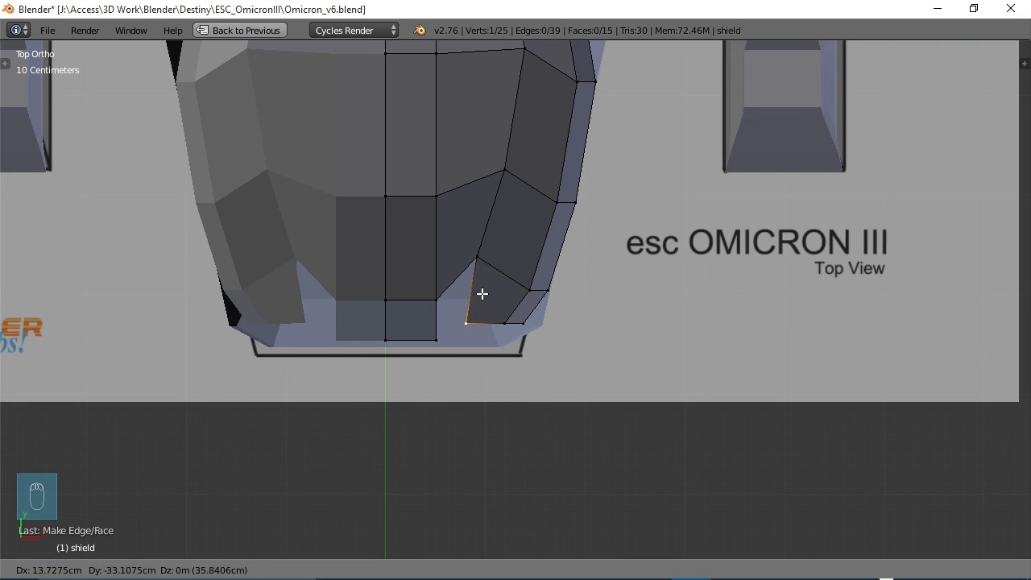
left_click(487, 307)
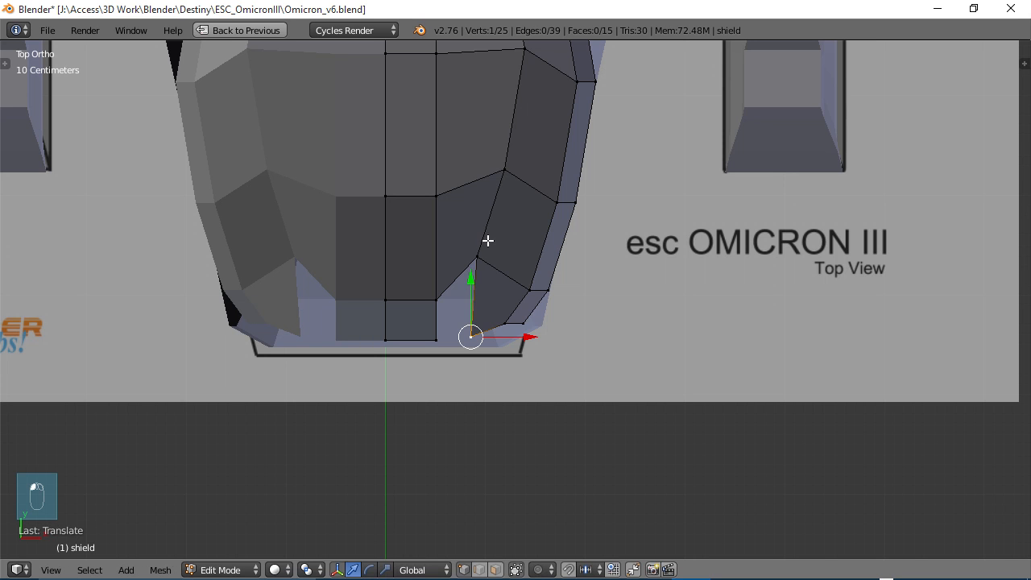
Move the inner vertex behind that corner about 35 cm forward along Y, and the strip's middle front vertex slightly forward along Y.
right_click(477, 258)
key("g")
key("y")
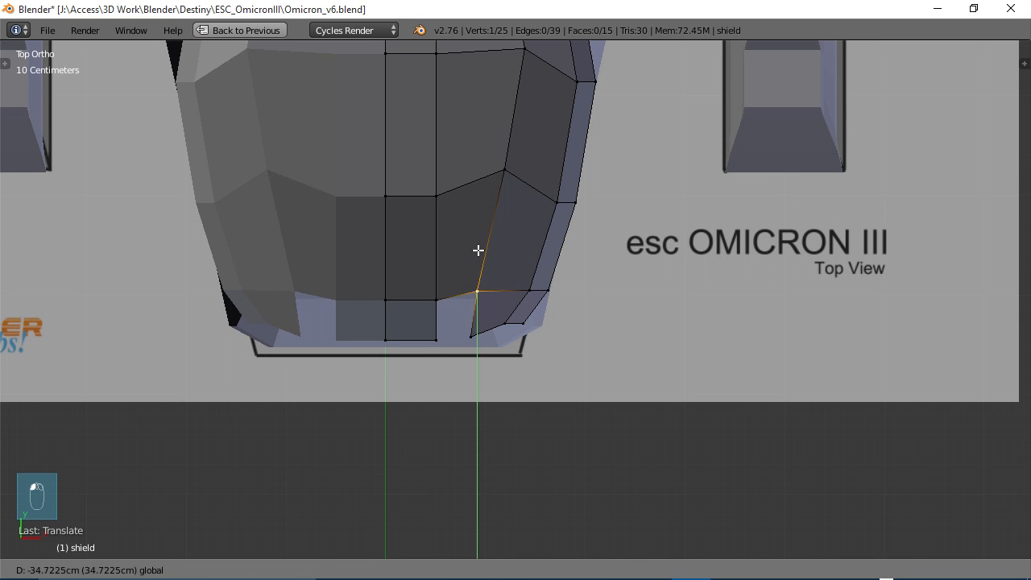
left_click(478, 250)
right_click(510, 322)
key("g")
key("y")
left_click(507, 291)
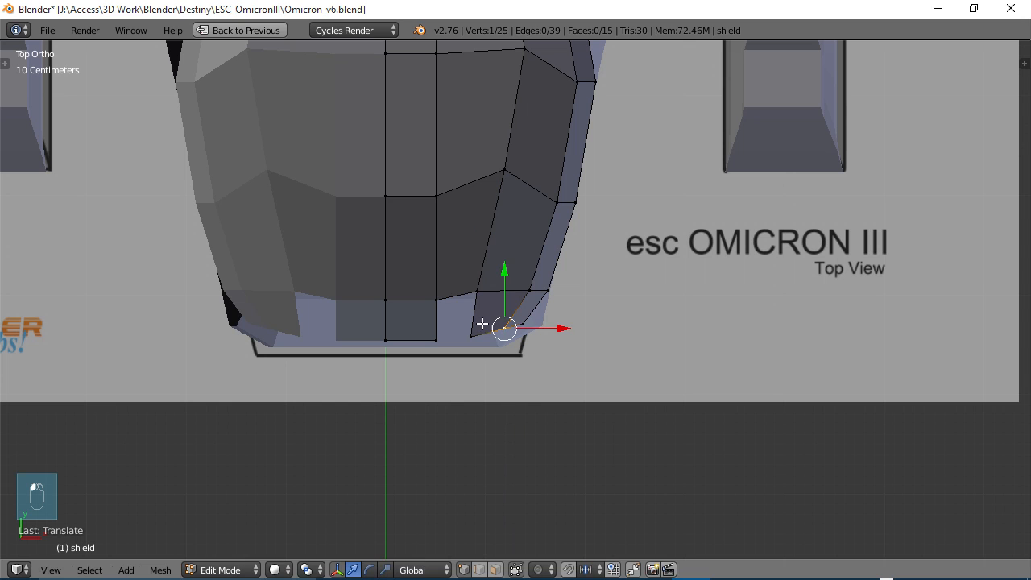
Fill the front gap between the centre strip and side strip with a face across its four corner vertices.
right_click(472, 336)
right_click(478, 291, "shift")
right_click(435, 300, "shift")
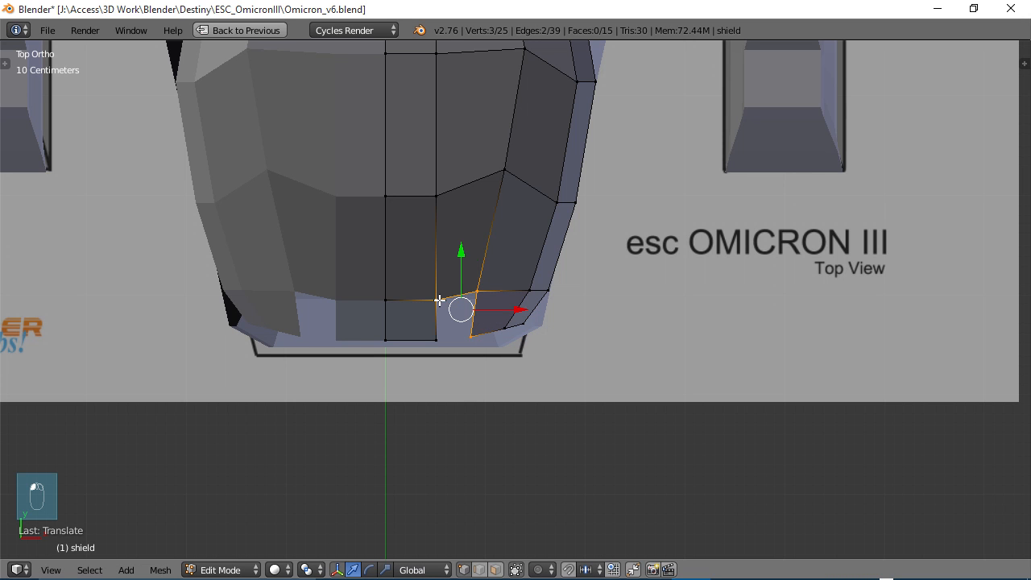
right_click(436, 340, "shift")
key("f")
Lower the side strip's two front vertices along Z so they meet the nose edge of the hull.
middle_click_drag(518, 307, 459, 209)
right_click(462, 383)
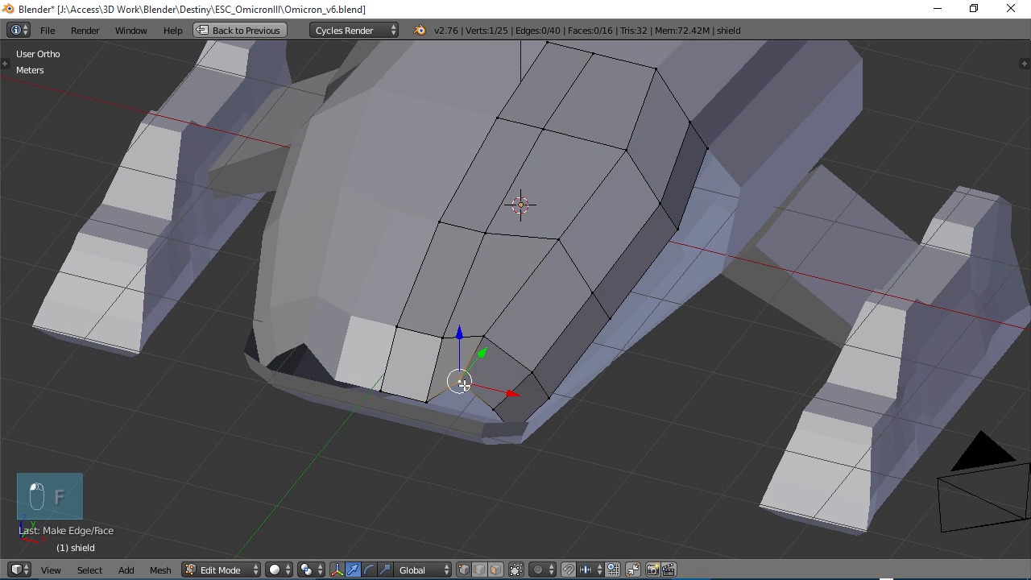
left_click(463, 337)
left_click(463, 359)
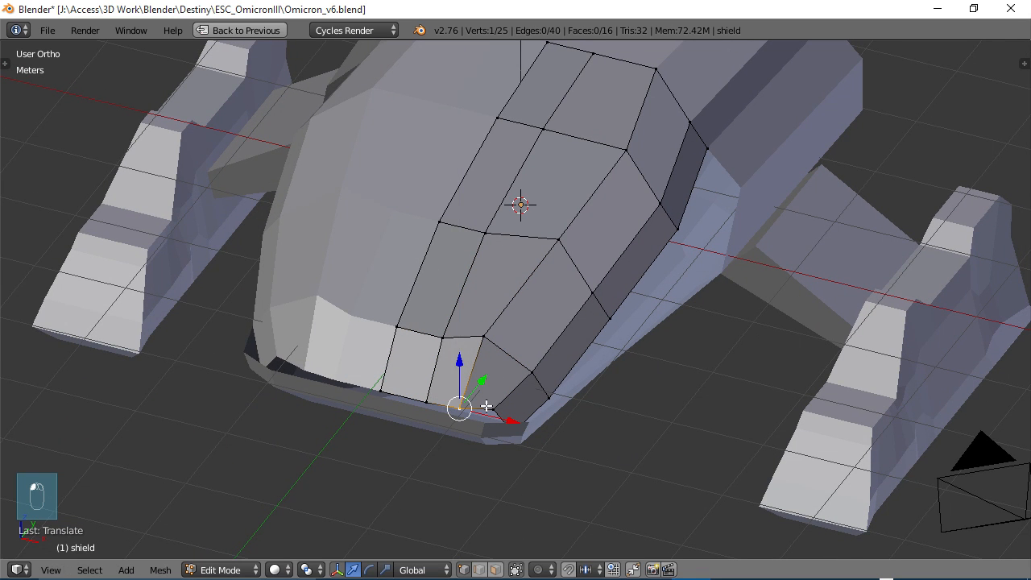
right_click(494, 407)
left_click(496, 367)
left_click(491, 373)
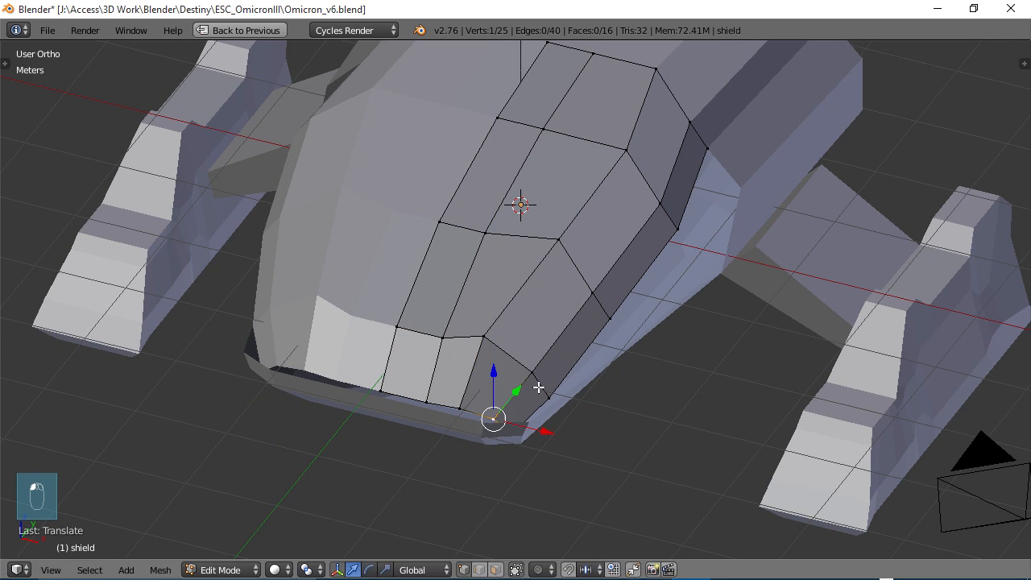
Select the shield's outer side edge loop and extrude it straight down along Z to form a side wall.
middle_click_drag(491, 373, 498, 334)
middle_click_drag(737, 307, 628, 307)
middle_click_drag(554, 331, 597, 280)
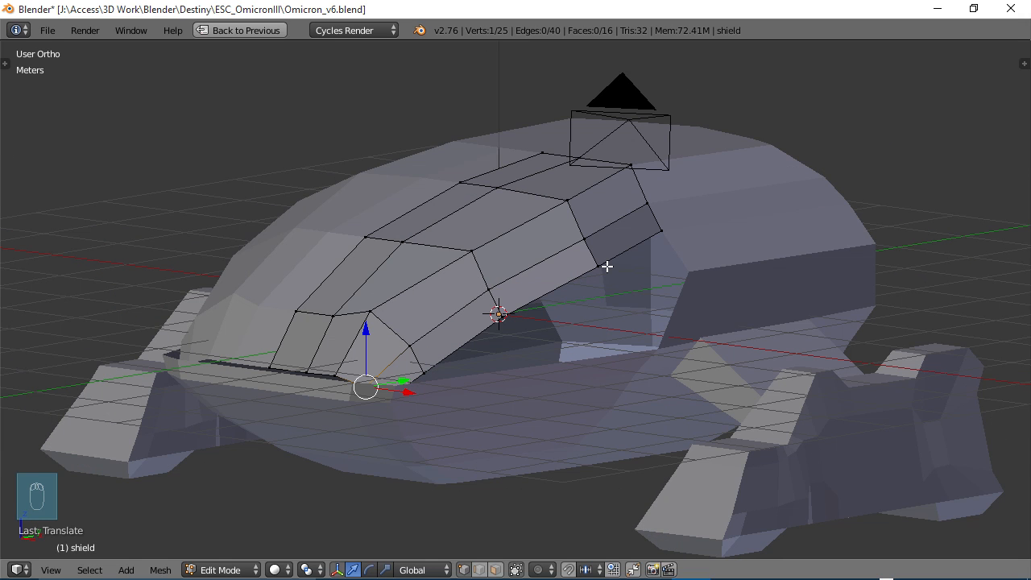
right_click(648, 241, "alt")
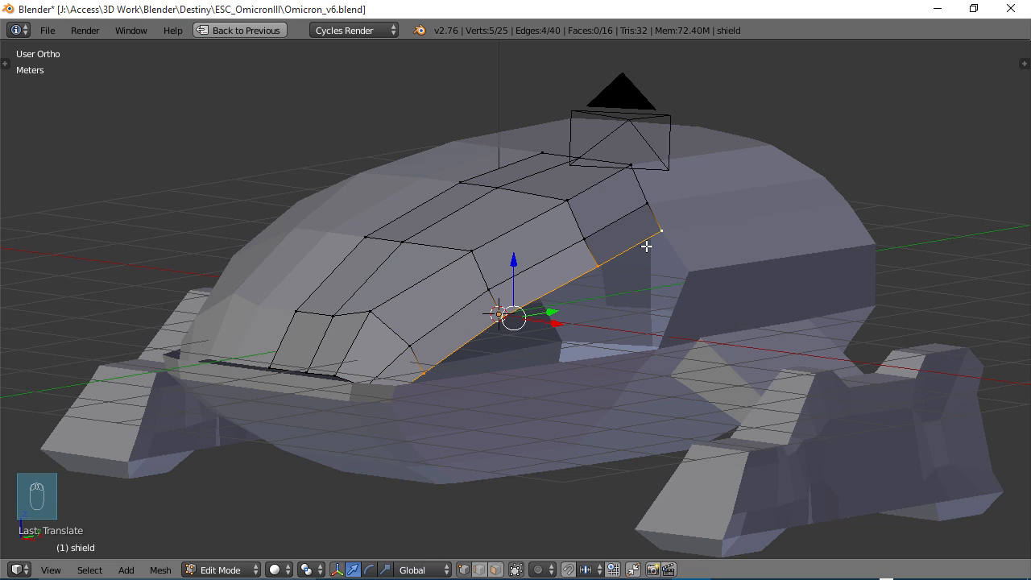
right_click(644, 239)
left_click(639, 242)
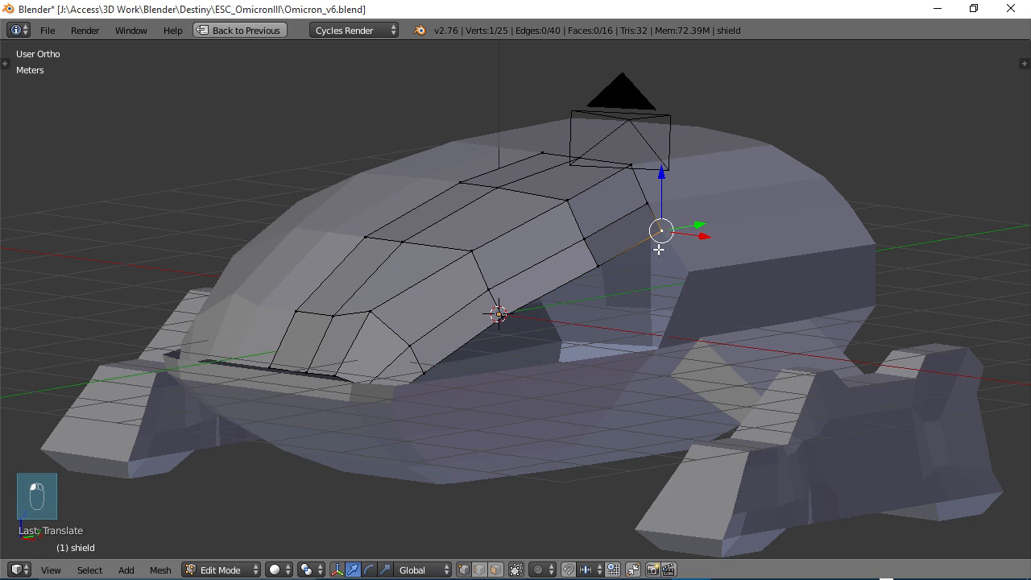
right_click(629, 248, "alt")
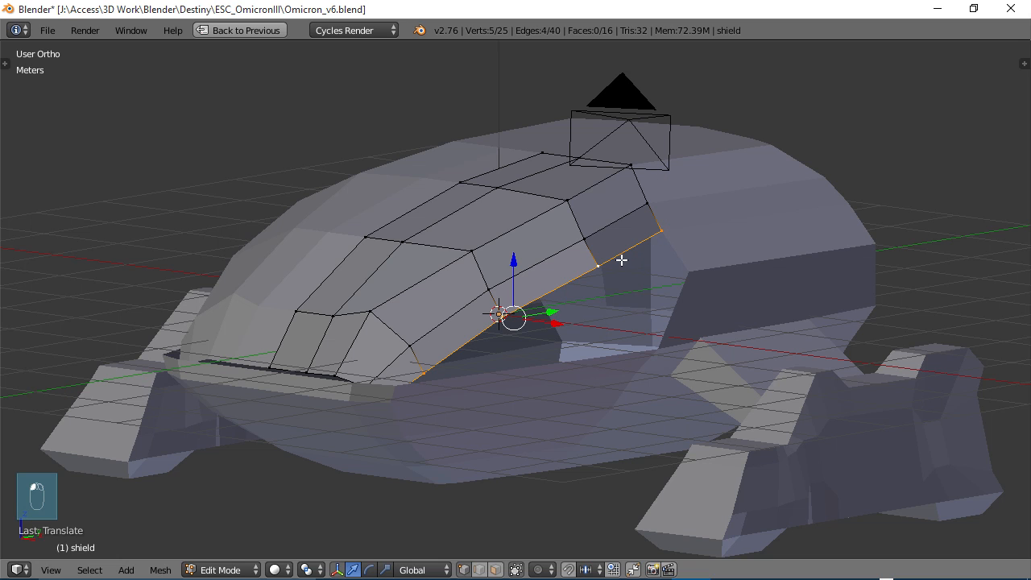
key("e")
right_click(621, 260)
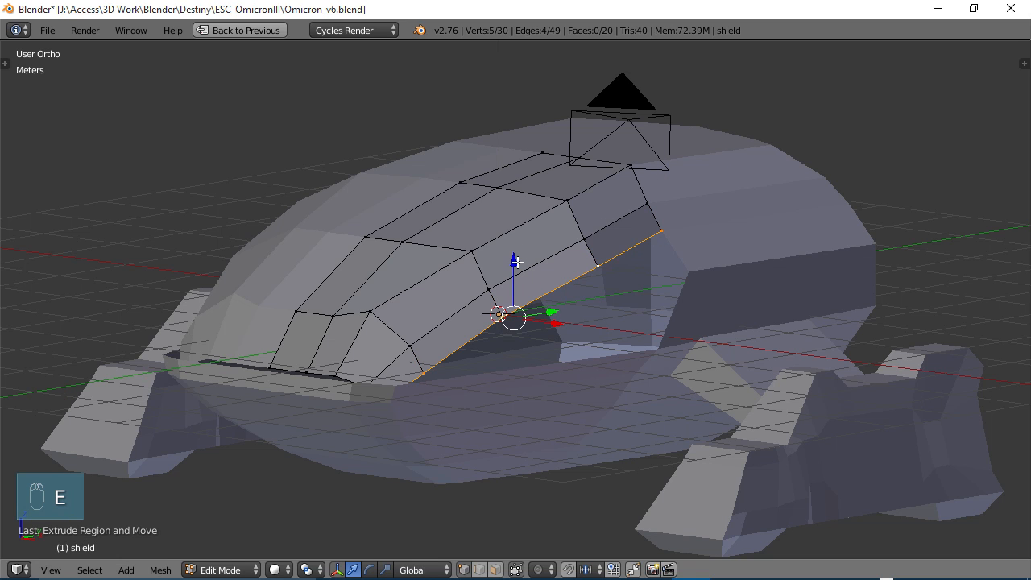
left_click_drag(516, 262, 552, 340)
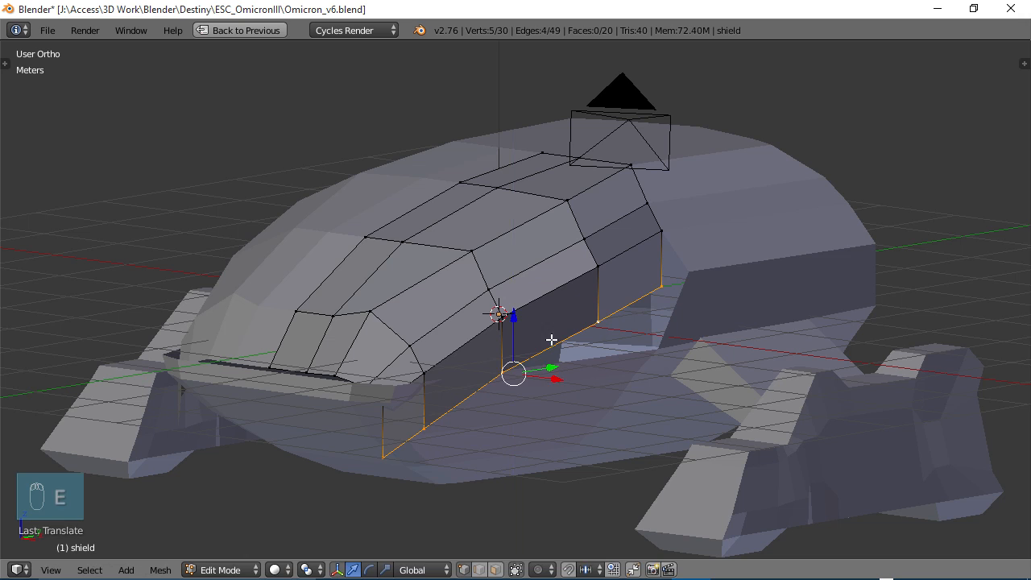
Lower the side wall's two rear bottom vertices to the hull rim and raise the third one slightly along Z.
middle_click_drag(551, 340, 588, 332)
right_click(734, 310)
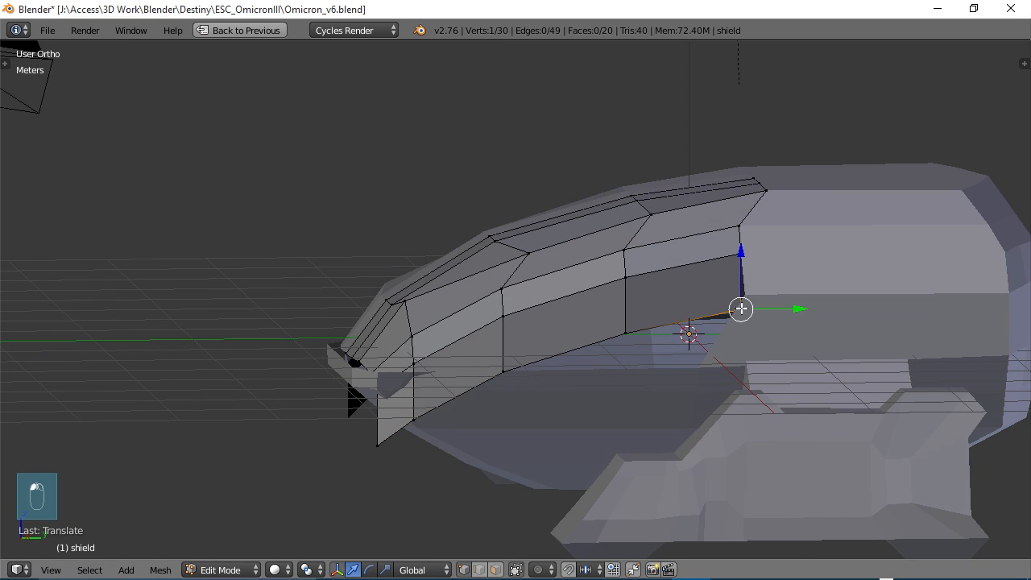
left_click_drag(741, 278, 625, 327)
right_click(629, 325)
right_click(508, 369)
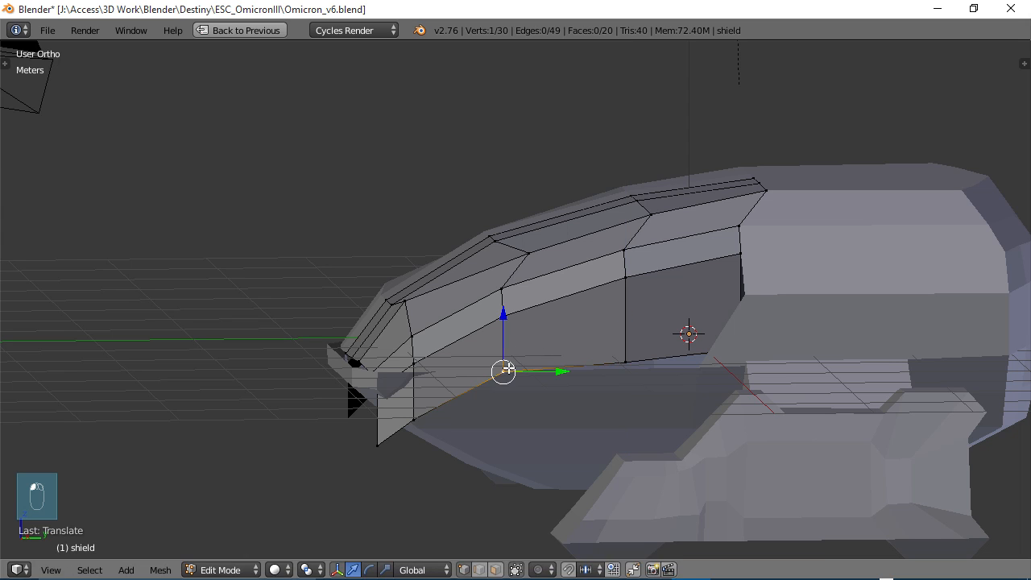
key("g")
key("z")
left_click_drag(508, 337, 507, 340)
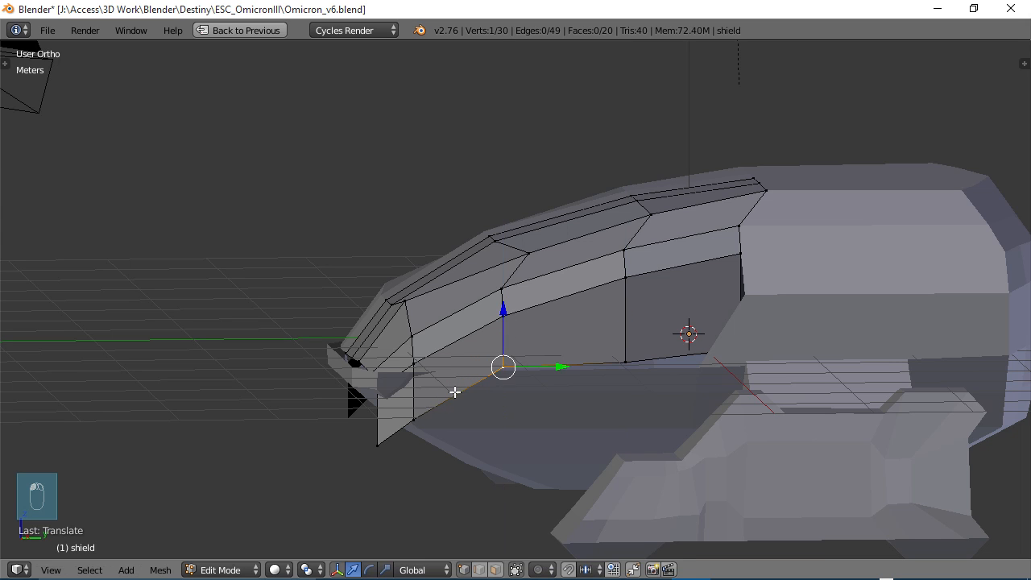
Raise the side wall's two front bottom vertices along Z to the hull rim, the foremost by about 54 cm.
right_click(420, 411)
key("g")
key("z")
left_click(415, 345)
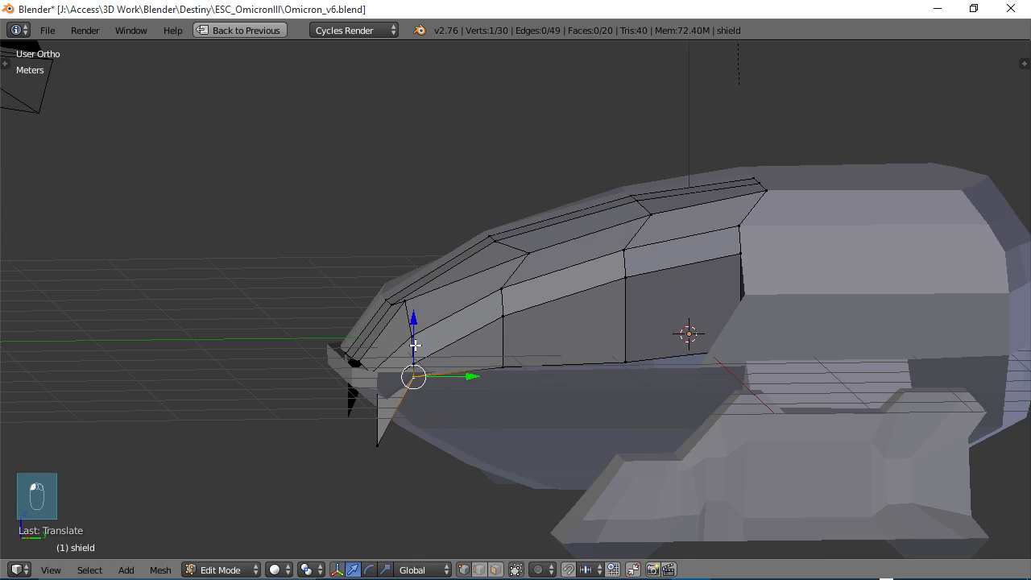
right_click(383, 442)
key("g")
key("z")
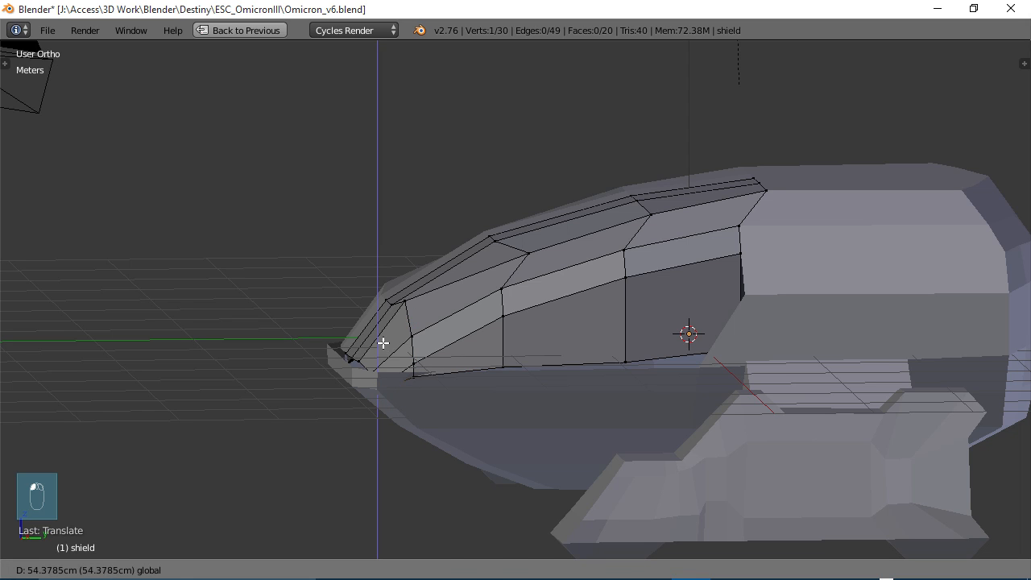
left_click(383, 343)
Shift the two middle vertices on the side strip's inner edge inward along X towards the centre strip.
middle_click_drag(461, 421, 430, 390)
middle_click_drag(436, 262, 412, 271)
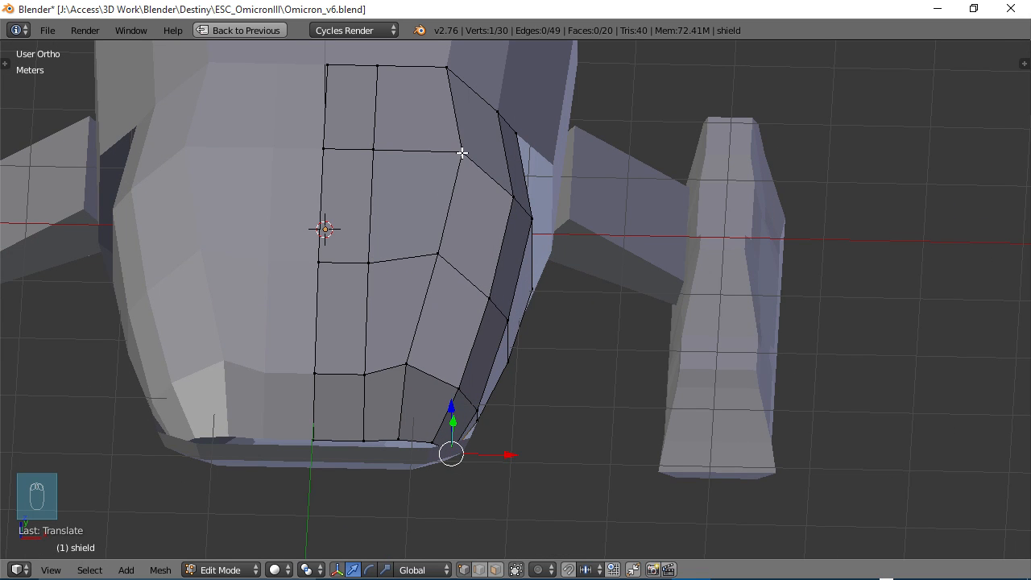
right_click(462, 152)
key("g")
left_click(486, 154)
right_click(442, 258)
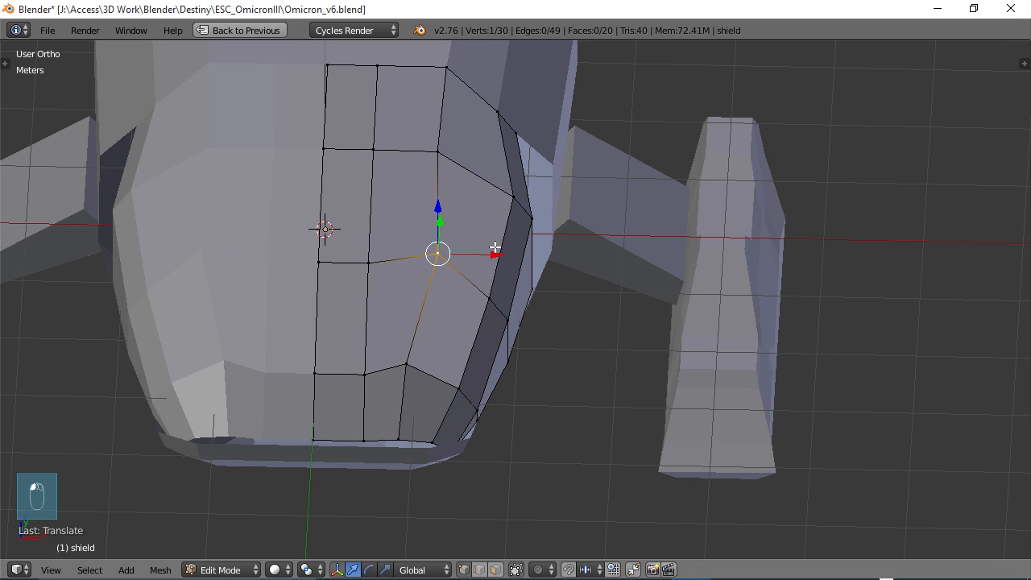
left_click_drag(488, 253, 464, 254)
Adjust the next vertex forward on the same inner edge slightly along Z and Y to smooth the front.
right_click(402, 365)
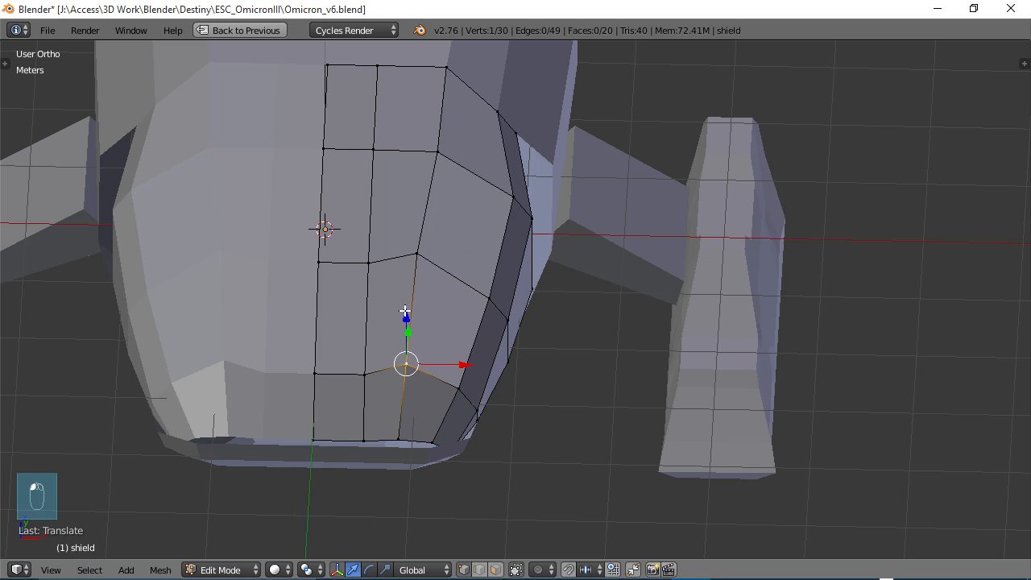
left_click_drag(405, 311, 406, 312)
middle_click_drag(434, 340, 396, 329)
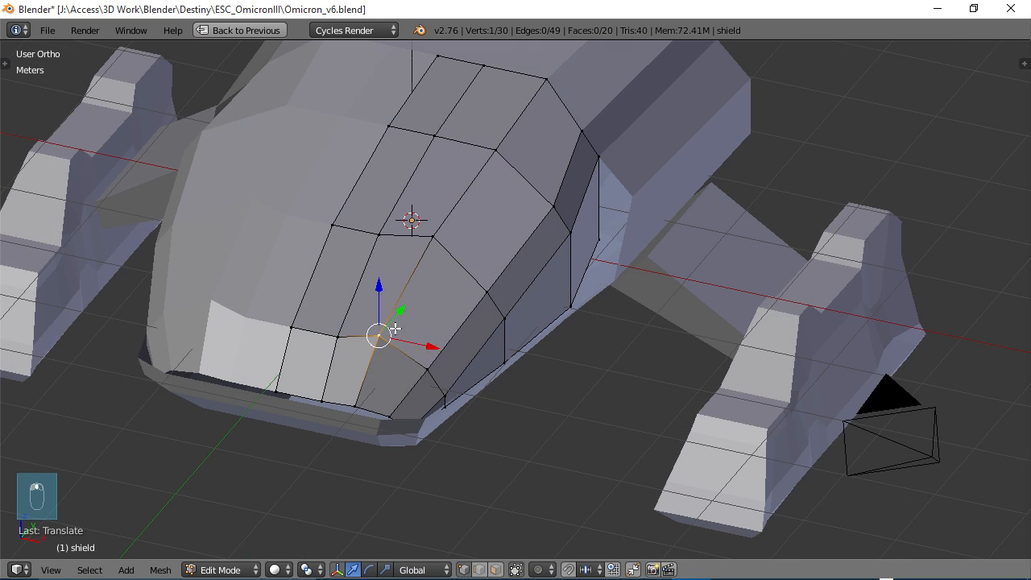
left_click_drag(405, 309, 399, 317)
Slide the two front vertices of the side strip's middle edge inward and move the third about 29 cm inward.
mouse_move(439, 372)
middle_mouse_down()
mouse_move(369, 338)
mouse_move(458, 379)
middle_mouse_up()
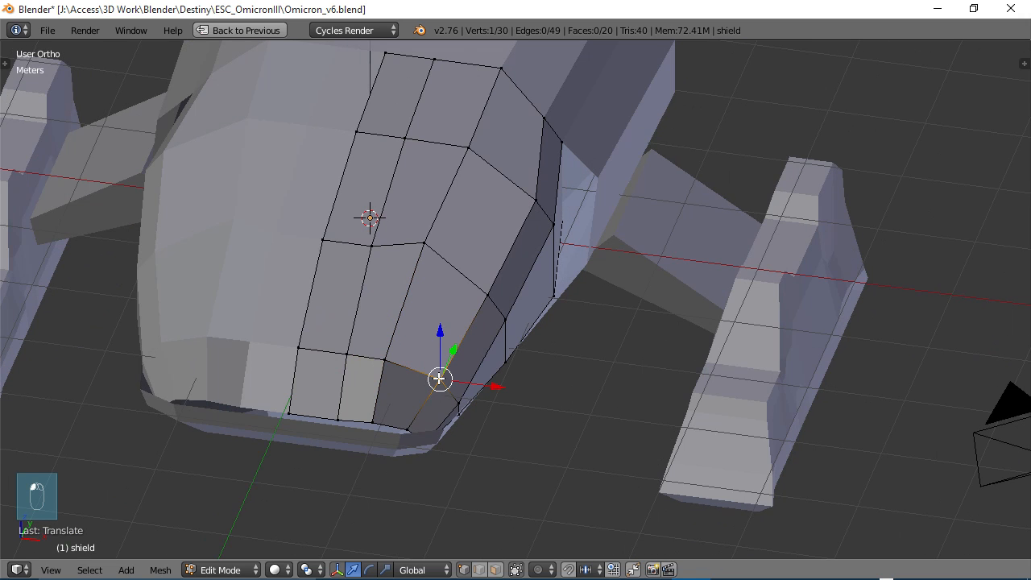
key("g")
key("g")
left_click(423, 375)
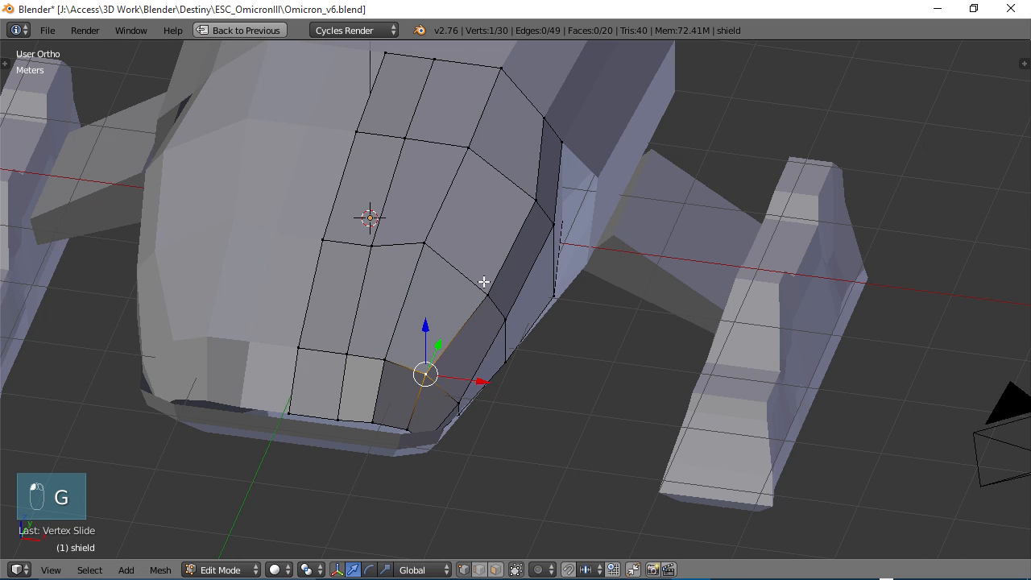
right_click(486, 287)
key("g")
key("g")
left_click(472, 284)
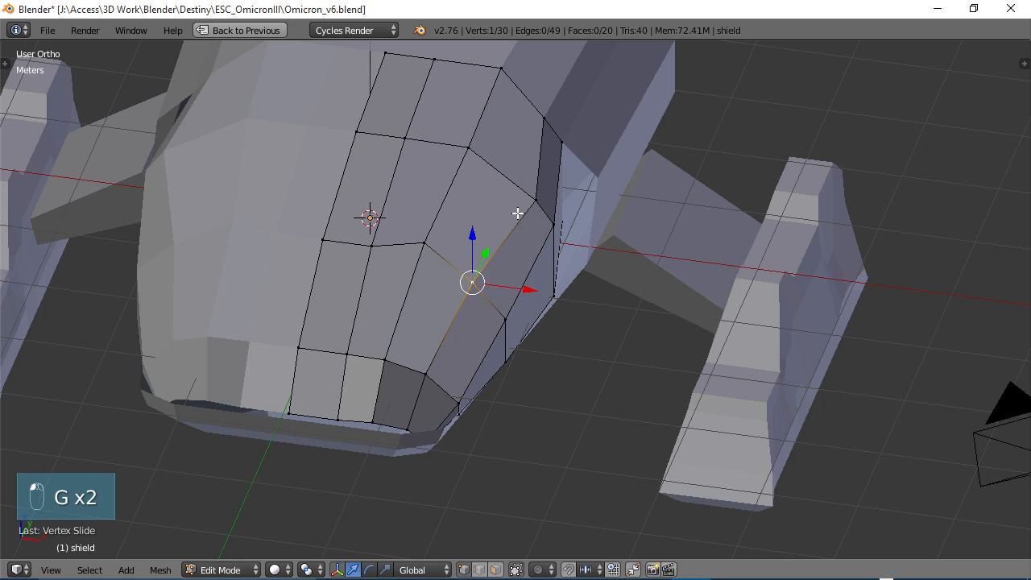
right_click(530, 204)
key("g")
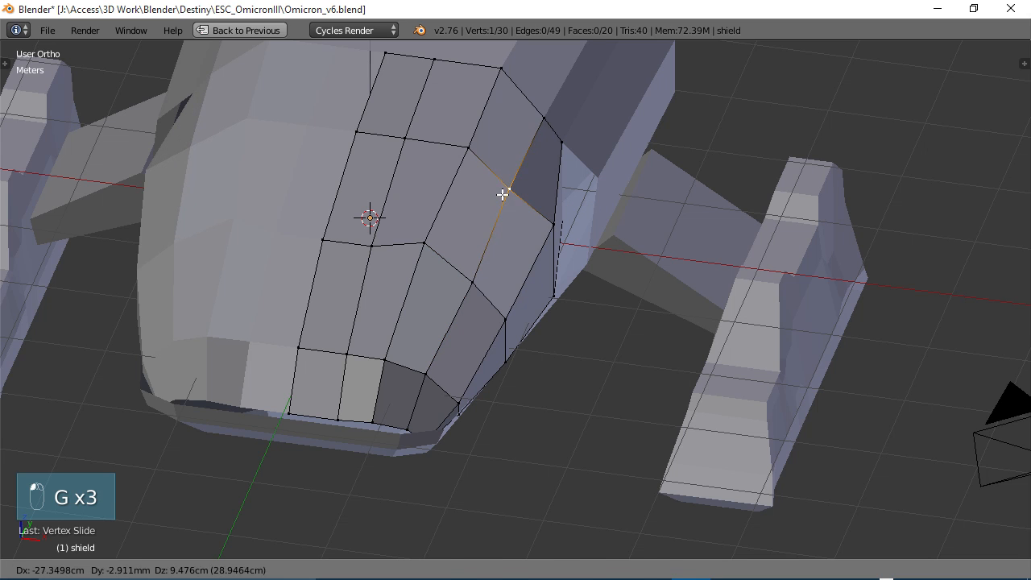
left_click(506, 193)
Move the side wall's upper middle vertex about 11 cm inward and its rear bottom vertex about 26 cm outward along X.
right_click(551, 228)
key("g")
key("x")
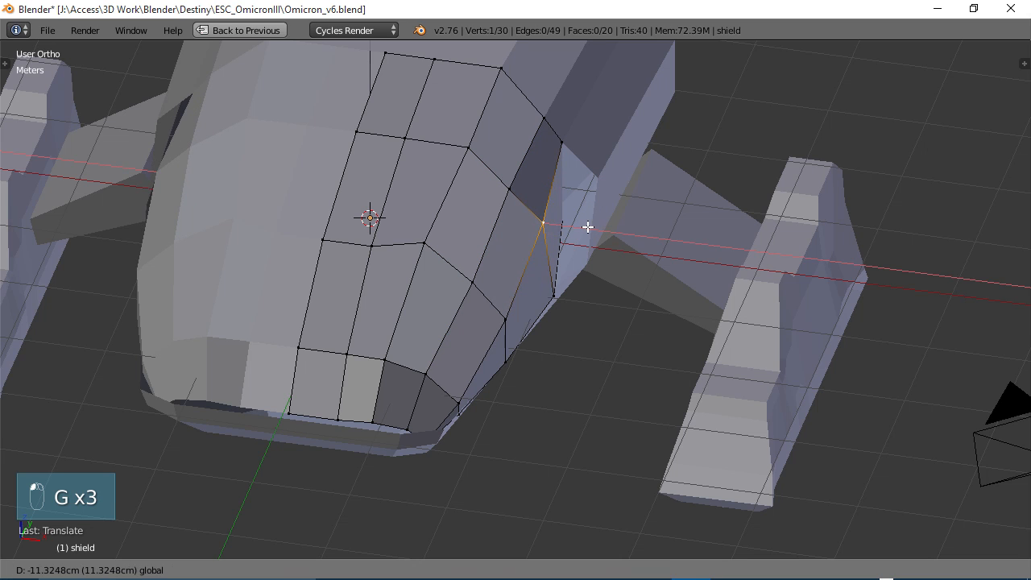
left_click(588, 227)
middle_click_drag(588, 227, 550, 234)
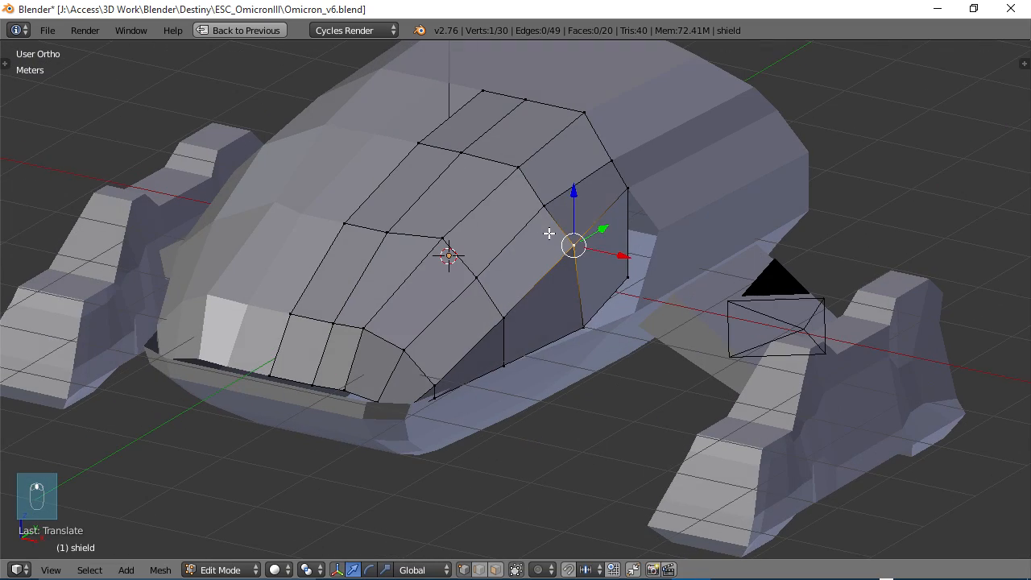
right_click(626, 274)
left_click_drag(668, 286, 687, 292)
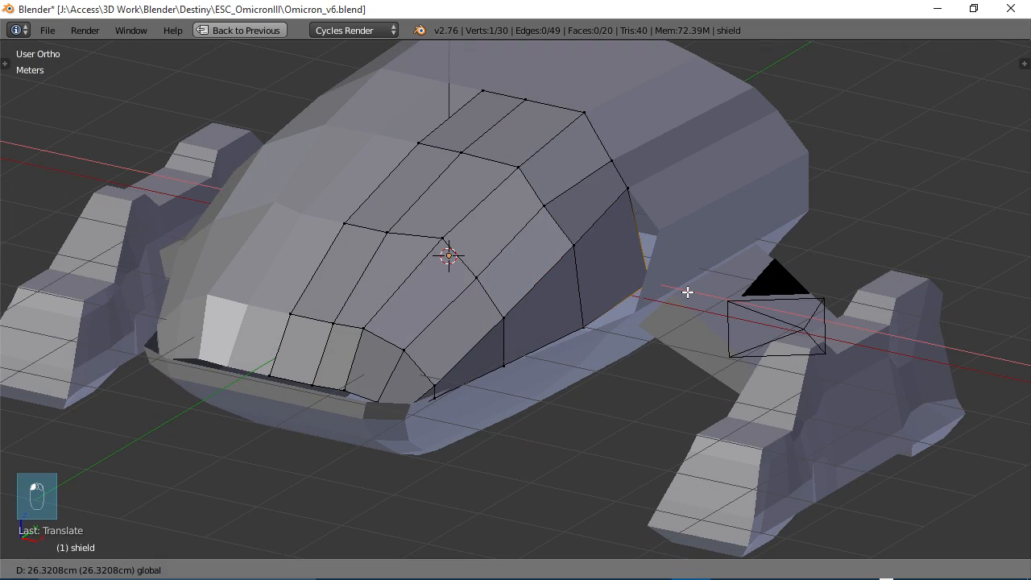
Select the three top vertices of the shield's rear edge and lower them about 7 cm along Z.
middle_click_drag(637, 233, 673, 216)
mouse_move(560, 235)
middle_mouse_down()
mouse_move(588, 230)
mouse_move(533, 269)
mouse_move(508, 266)
mouse_move(562, 239)
middle_mouse_up()
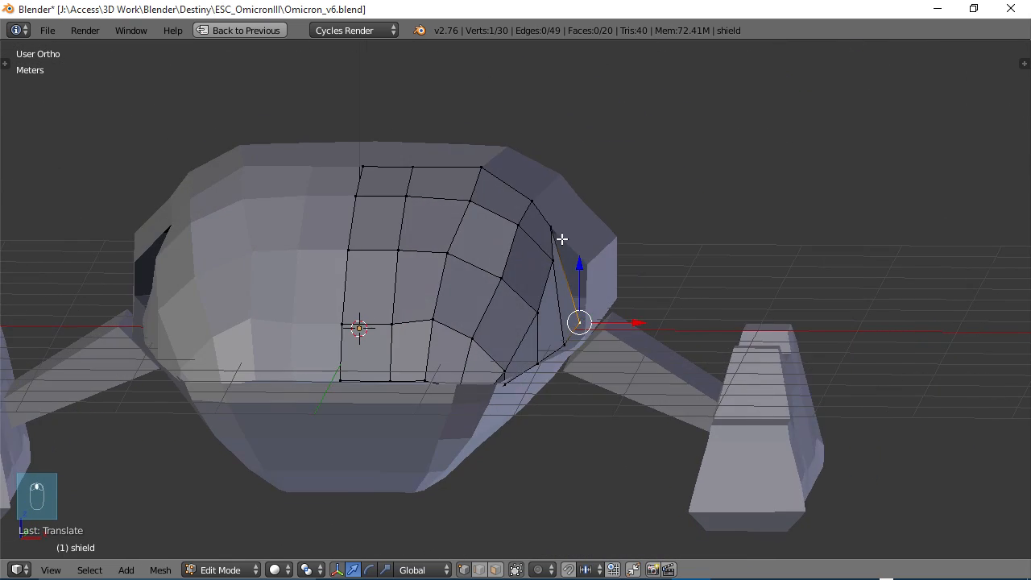
right_click(376, 165)
right_click(415, 146, "shift")
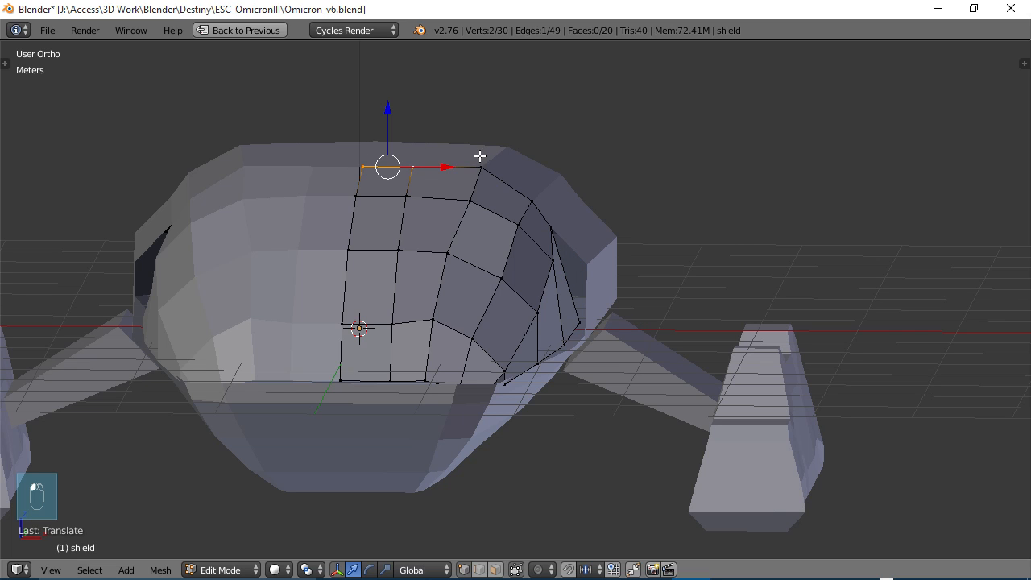
right_click(480, 157, "shift")
key("g")
key("z")
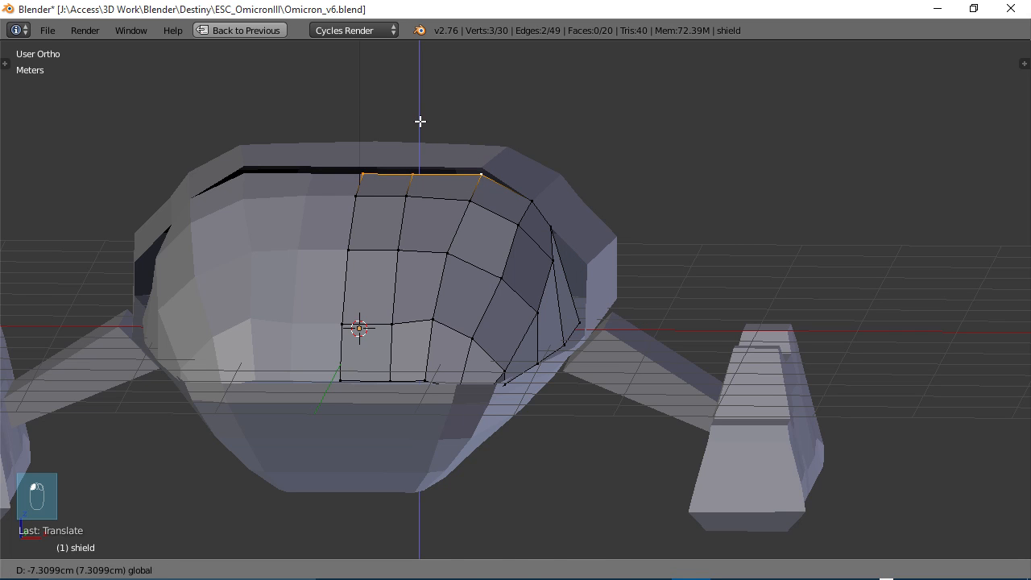
left_click(420, 120)
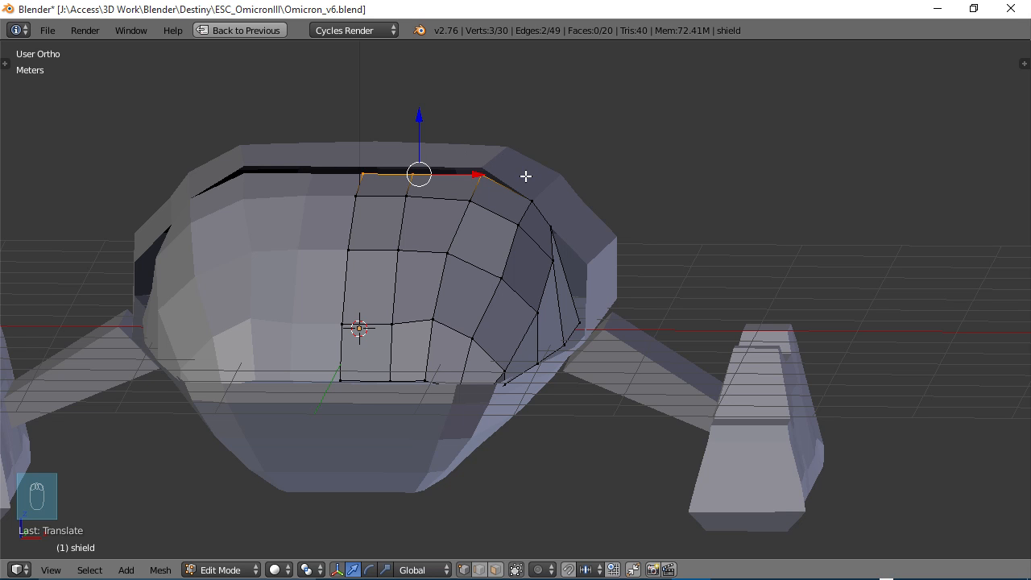
Lower the next outer vertex on the shield's rear edge about 11 cm along Z.
right_click(530, 201)
key("g")
key("z")
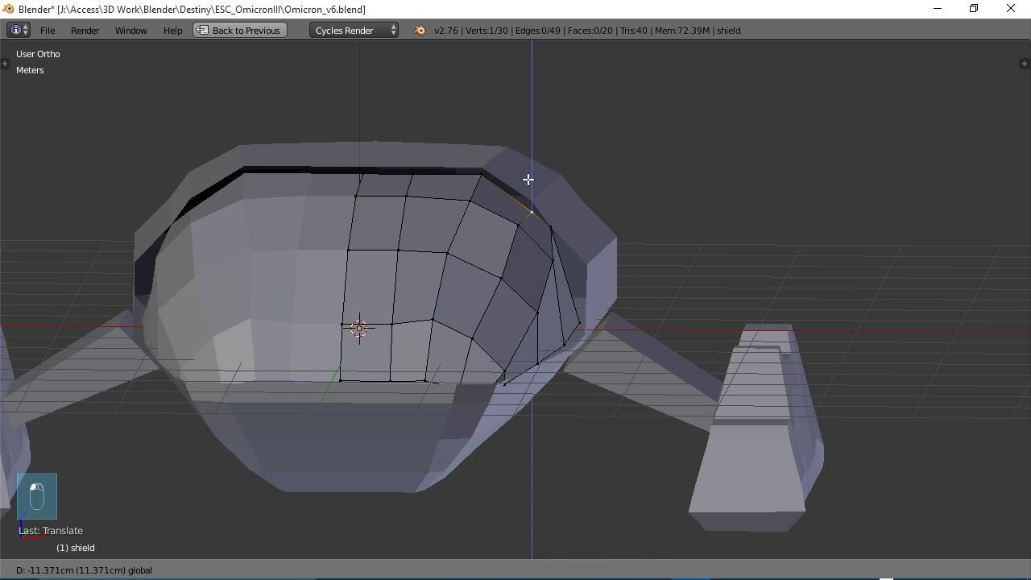
left_click(528, 179)
Move the side wall's upper rear vertex outward along X and lower it about 42 cm along Z.
middle_click_drag(559, 277, 609, 221)
key("g")
key("x")
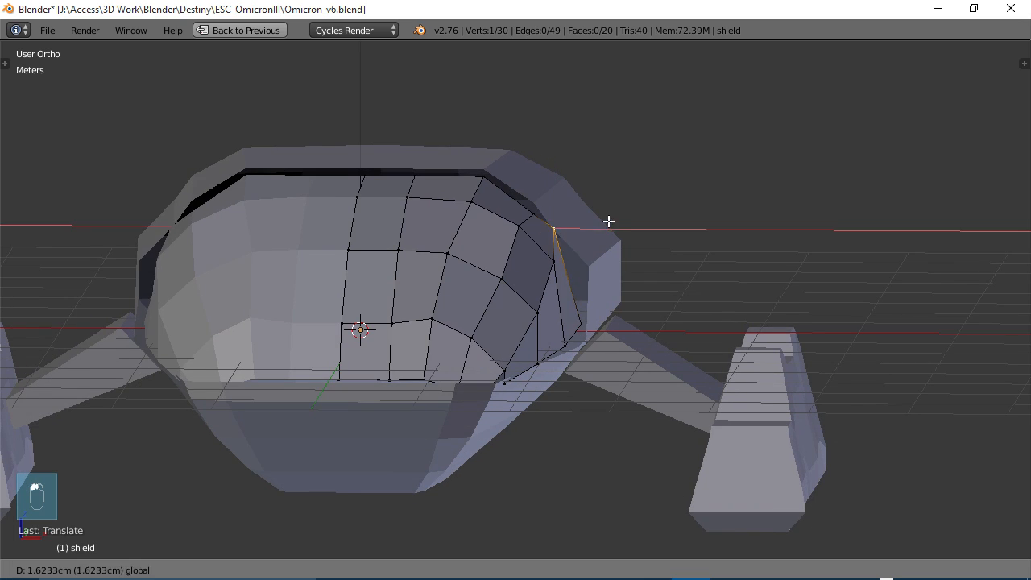
left_click(636, 224)
key("g")
key("z")
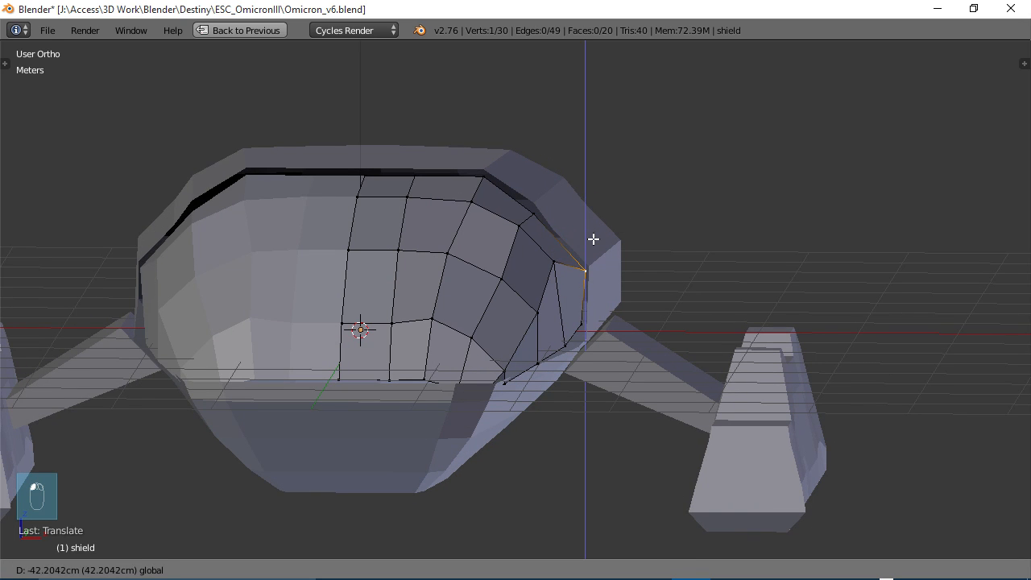
left_click(594, 239)
Lower the side wall's upper vertex just ahead of the rear edge along Z.
right_click(553, 261)
key("g")
key("z")
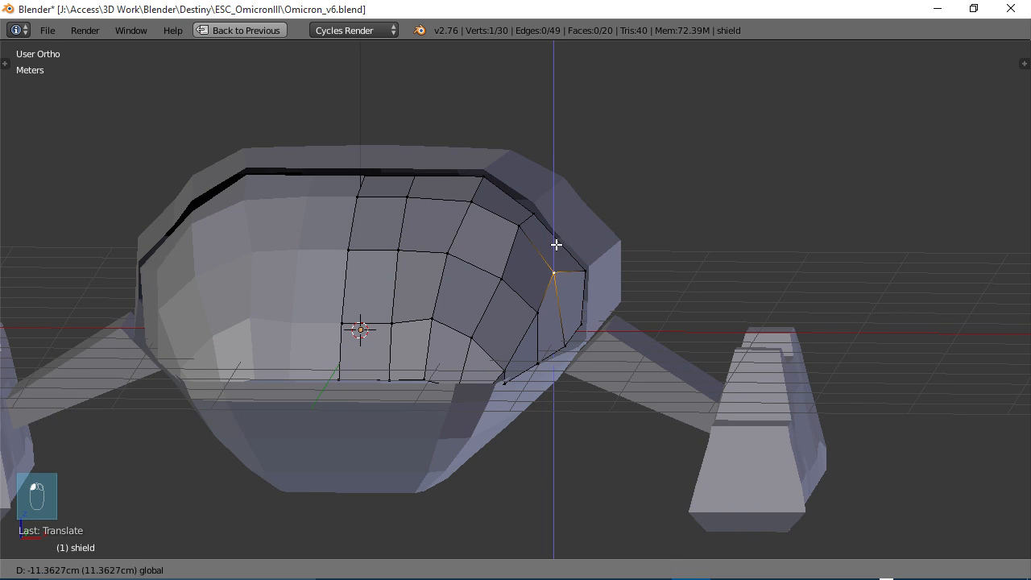
left_click(558, 258)
Raise the two front-corner vertices on the shield's lower edge along Z, the inner one by about 11 cm.
middle_click_drag(580, 292, 581, 318)
right_click(451, 381)
key("g")
key("z")
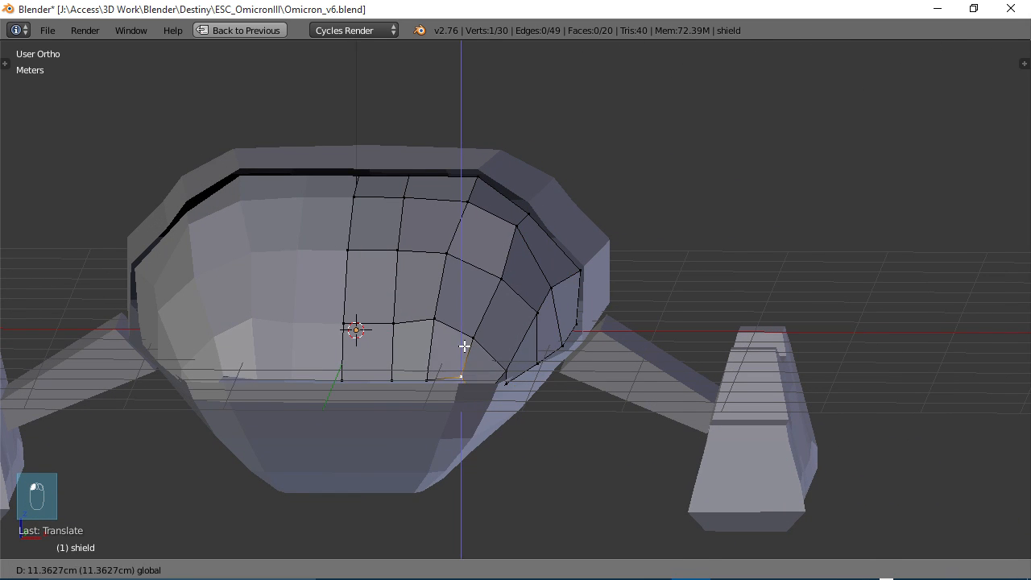
left_click(465, 345)
right_click(484, 394)
key("g")
key("z")
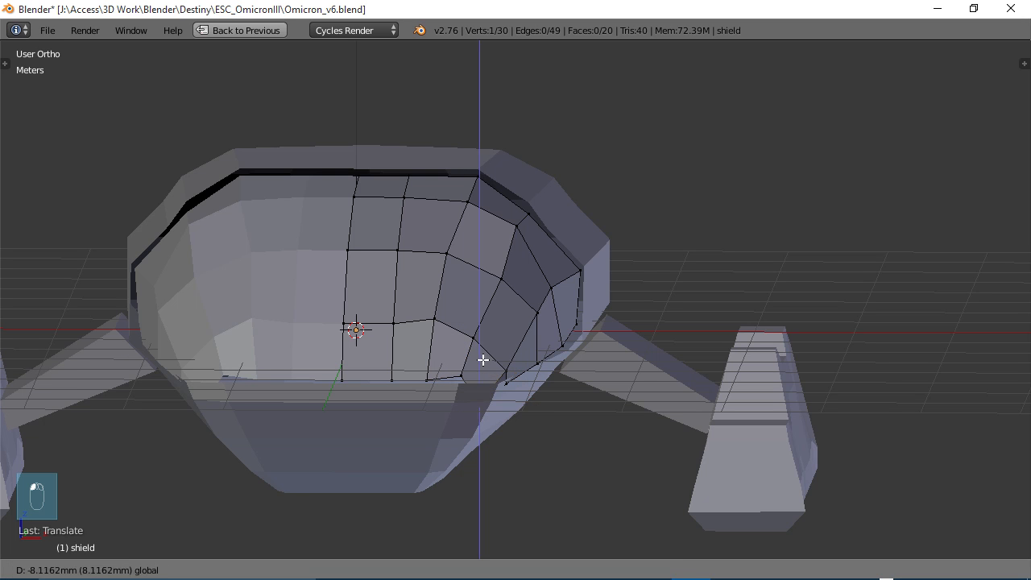
left_click(486, 339)
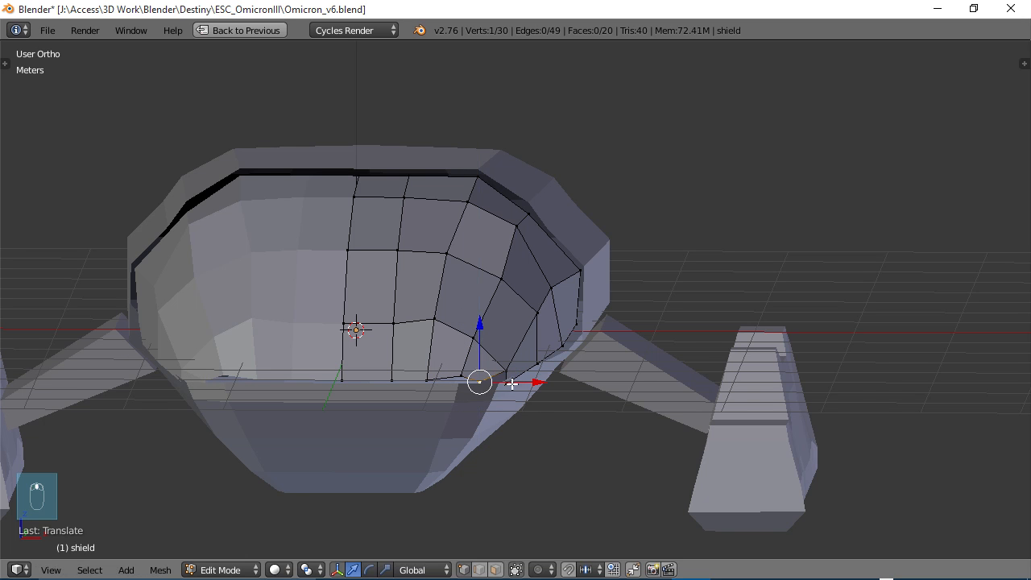
Move the two front-corner vertices on the lower edge slightly inward along X, and lower the inner one slightly along Z.
middle_click_drag(511, 385, 446, 396)
right_click(446, 396)
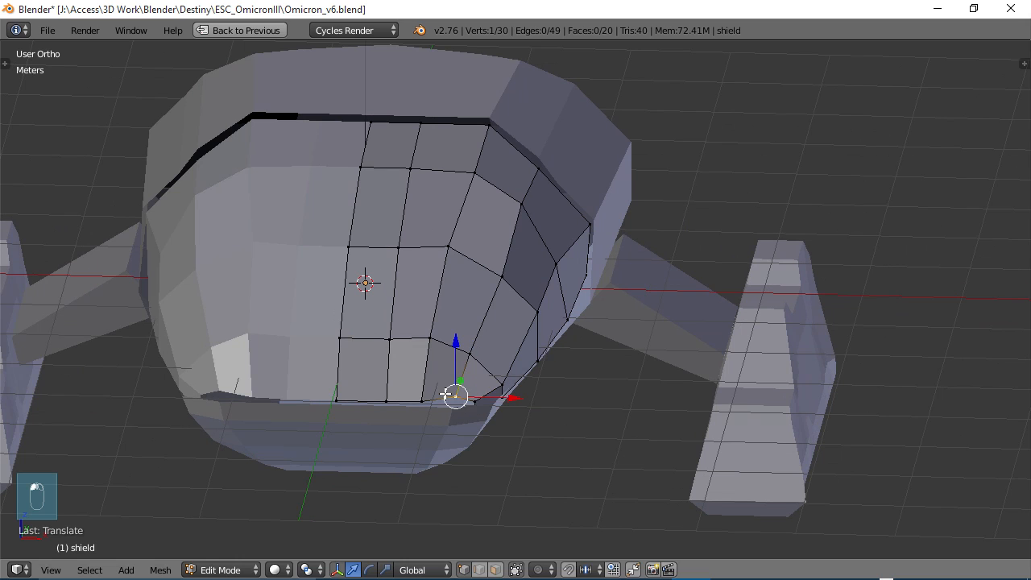
key("g")
key("x")
left_click(470, 373)
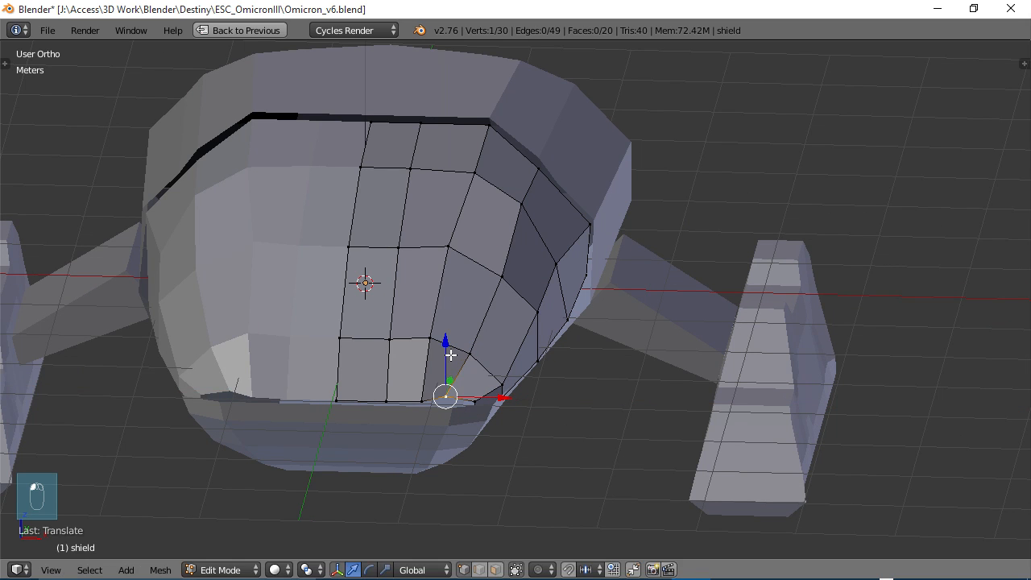
left_click_drag(451, 356, 450, 360)
right_click(483, 393)
middle_click_drag(551, 416, 541, 409)
left_click_drag(532, 402, 528, 402)
Shift the vertex above the front corner slightly inward and nudge the next upper side-wall vertex behind it.
right_click(508, 384)
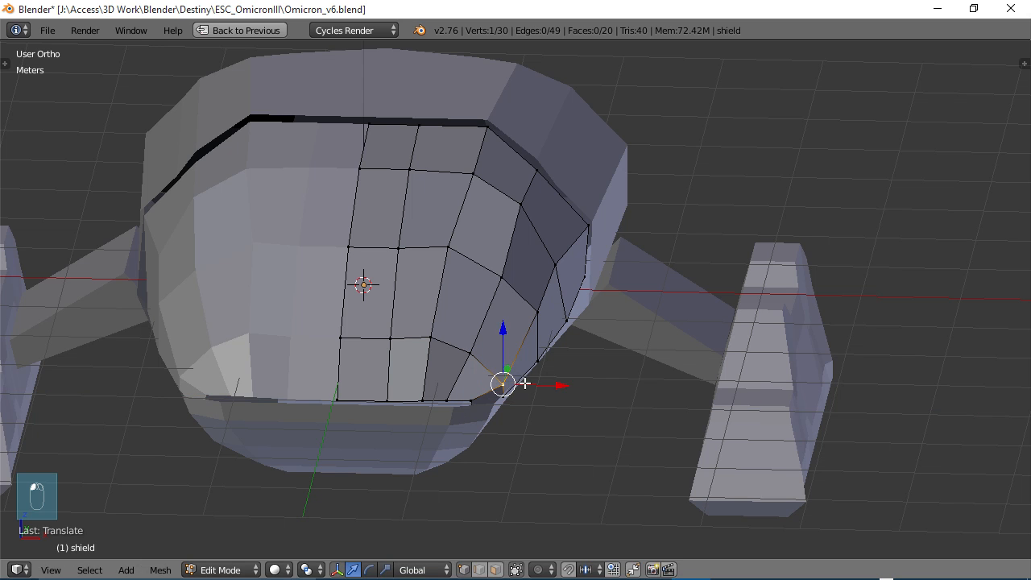
key("g")
left_click(537, 382)
right_click(539, 314)
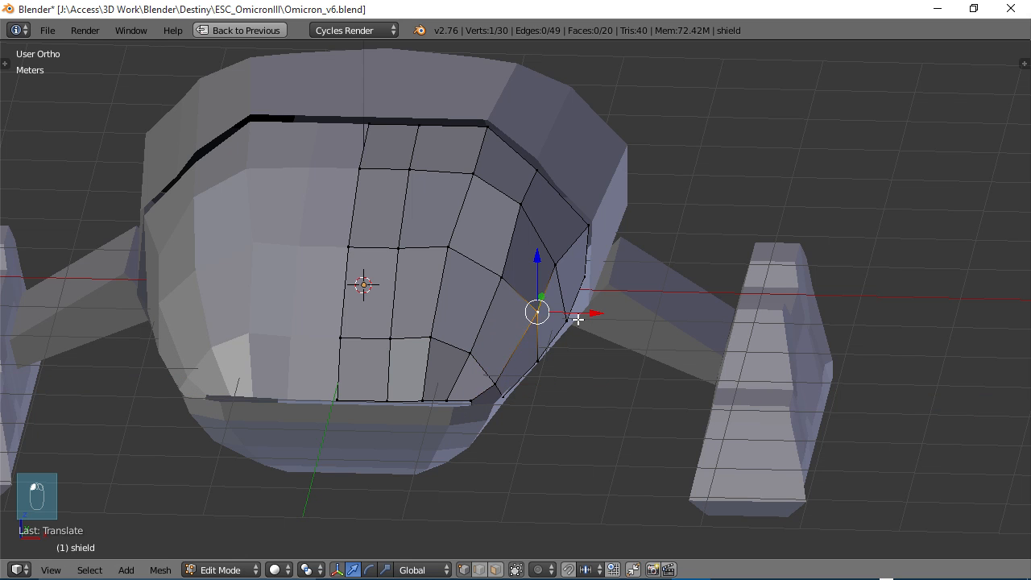
key("g")
left_click(580, 314)
Raise the outer front-corner vertex on the lower edge about 16 cm along Z.
middle_click_drag(550, 403, 462, 383)
right_click(426, 390)
key("g")
key("z")
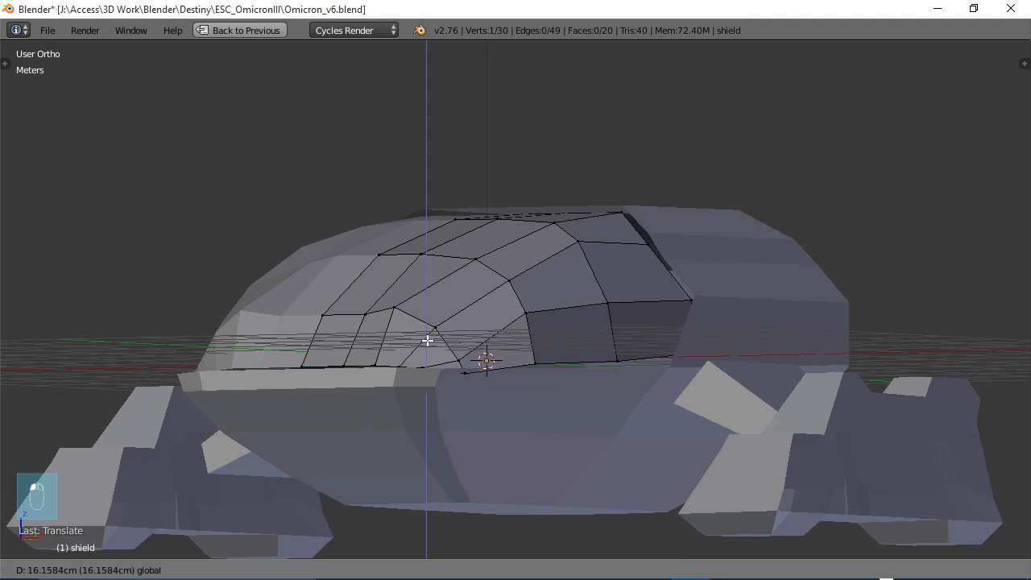
left_click(427, 336)
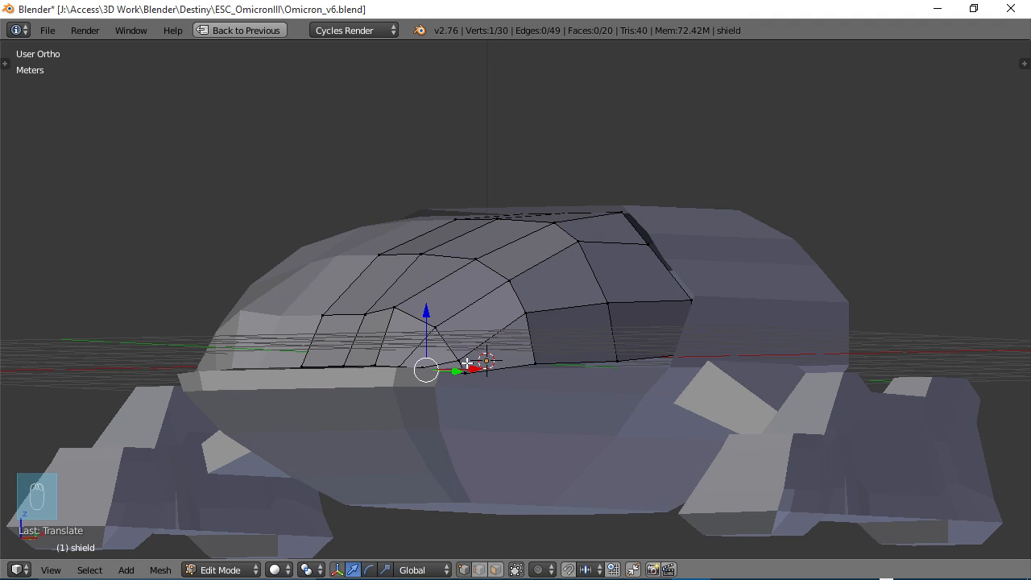
Slide the vertex above the front corner up along its edge, and raise the side wall's foremost bottom vertex along Z.
right_click(467, 364)
key("g")
key("g")
left_click(479, 336)
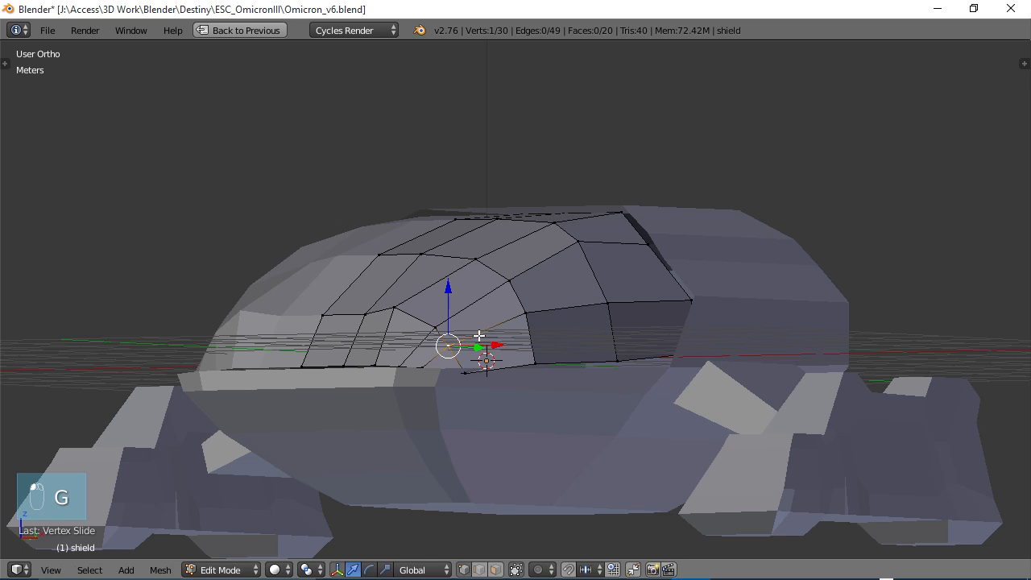
right_click(470, 369)
left_click_drag(468, 338, 465, 327)
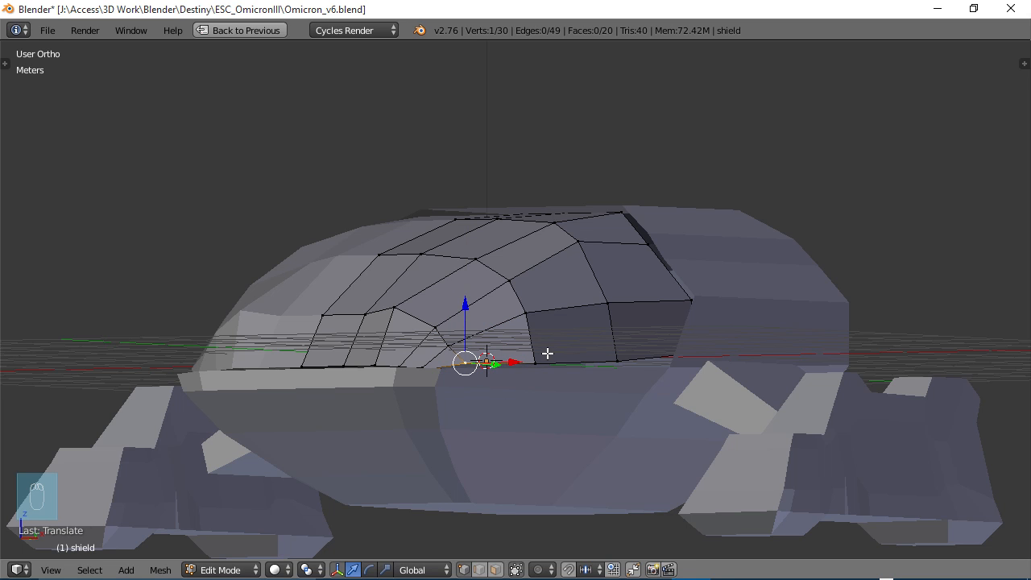
Lower the third vertex from the centreline in the row above the front edge slightly along Z.
right_click(537, 364)
middle_click_drag(488, 347, 536, 326)
right_click(428, 289)
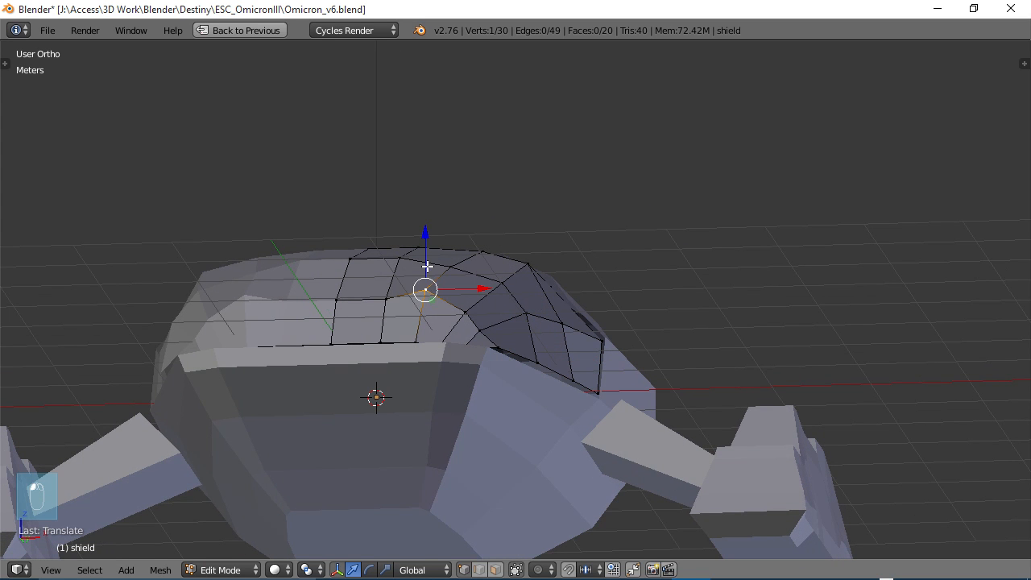
key("g")
key("z")
left_click(427, 276)
Lower the outer roof vertex just ahead of the shield's rear edge slightly along Z.
middle_click_drag(513, 281, 544, 312)
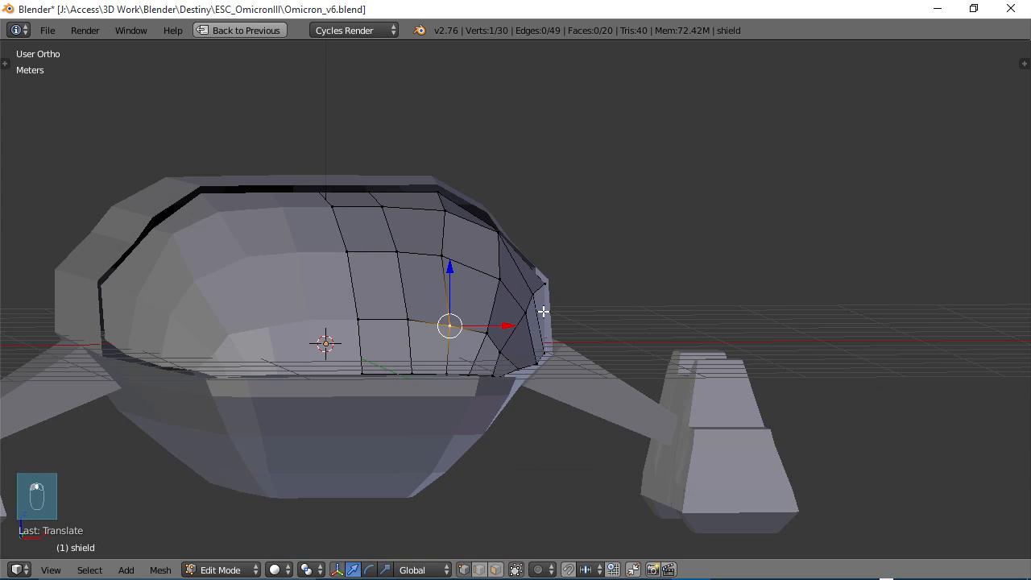
right_click(498, 237)
key("g")
key("z")
key("Escape")
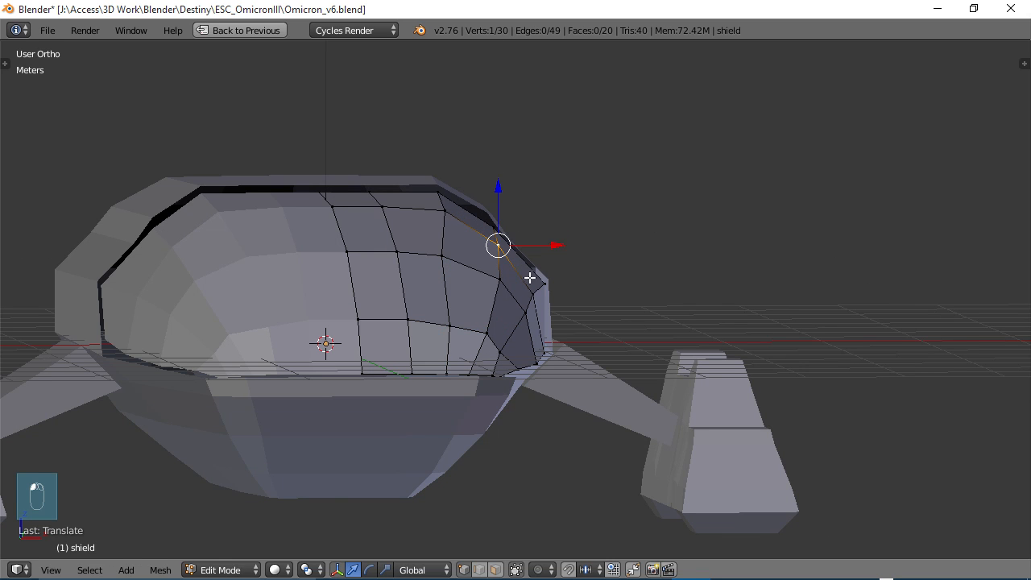
Move the side wall's upper rear, lower rear and next bottom vertices slightly inward along X.
right_click(545, 282)
left_click_drag(579, 283, 567, 284)
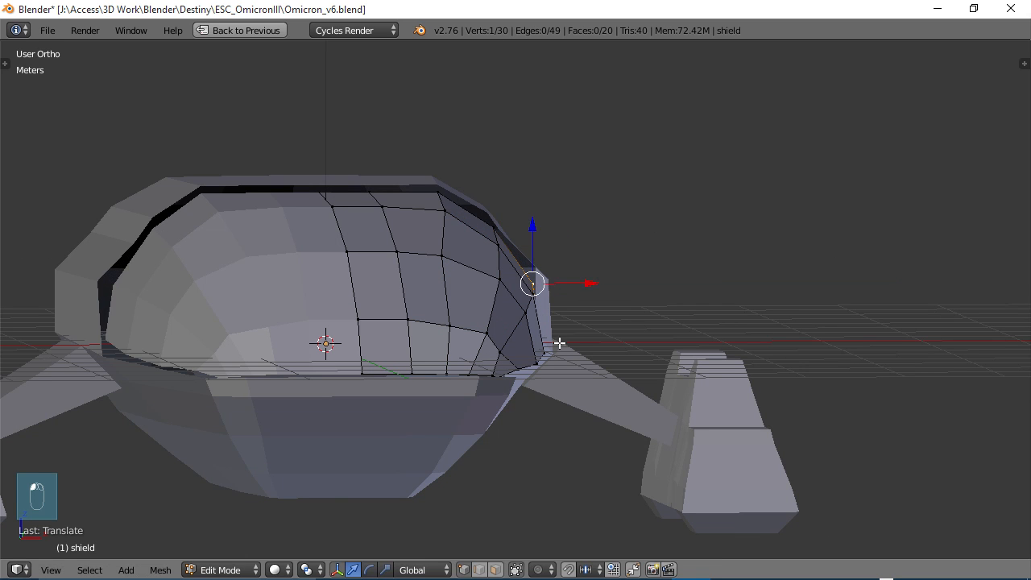
middle_click_drag(559, 343, 537, 352)
right_click(546, 357)
left_click_drag(572, 362, 559, 363)
middle_click_drag(548, 342, 559, 350)
right_click(558, 354)
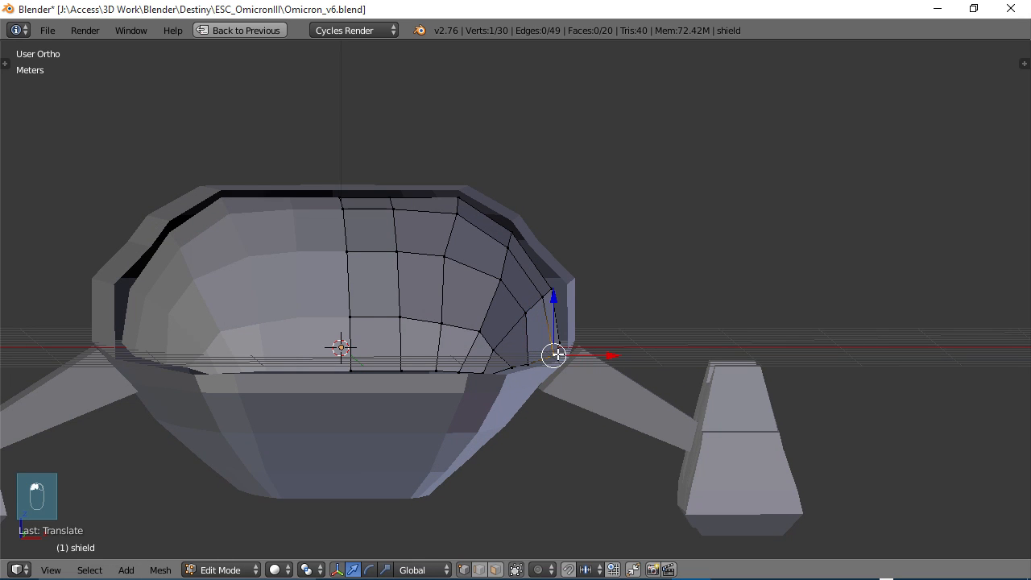
left_click_drag(594, 353, 587, 353)
Slide the third vertex from the centreline in each of the two middle cross rows forward along its lengthwise edge.
middle_click_drag(494, 272, 492, 194)
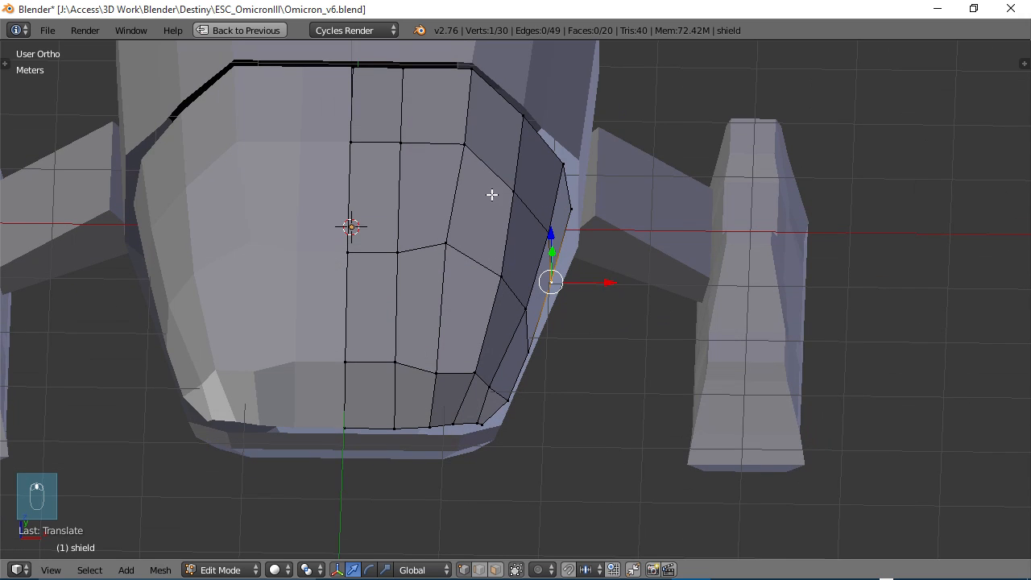
right_click(446, 249)
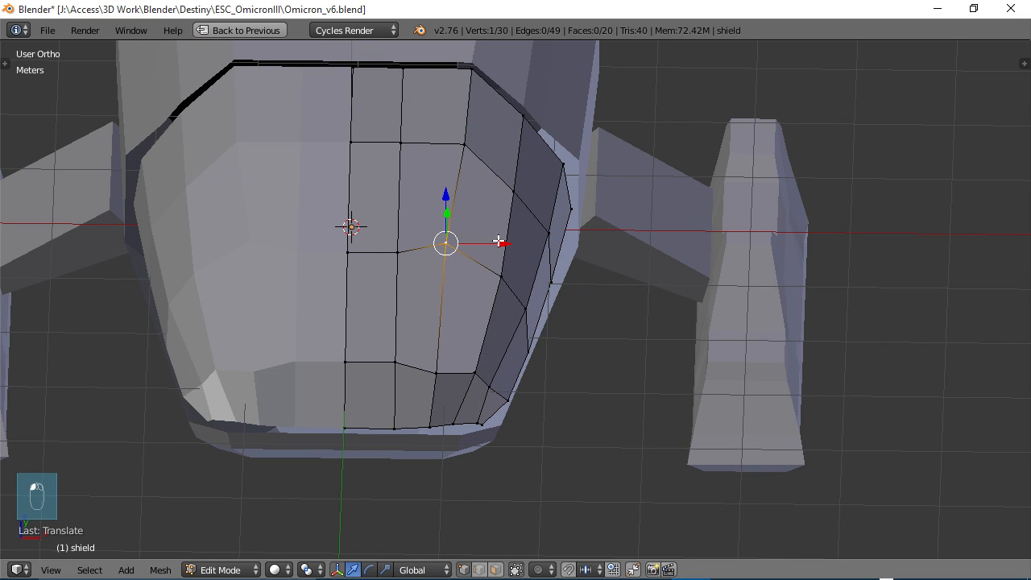
middle_click_drag(500, 242, 332, 228)
key("g")
key("g")
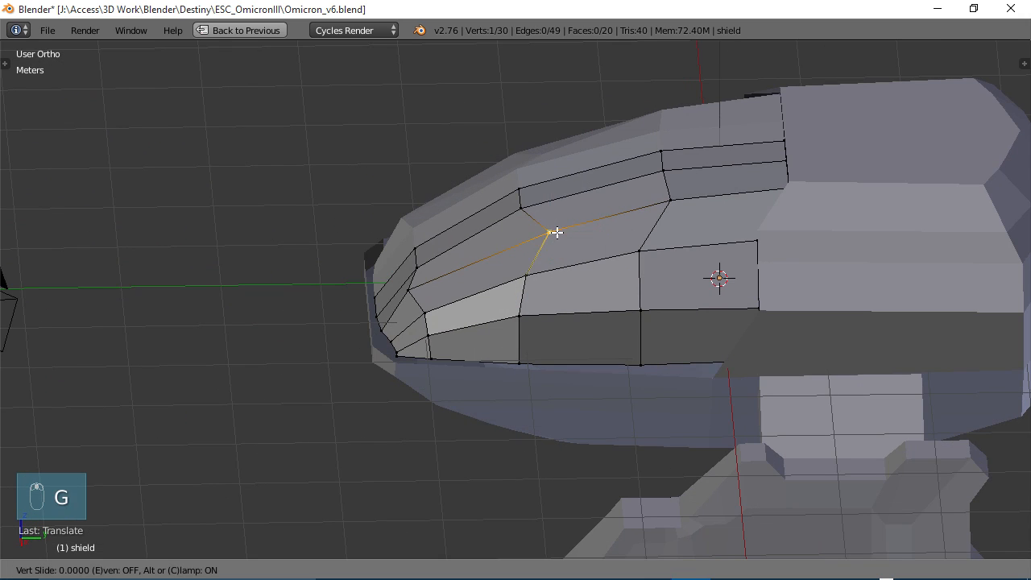
left_click(533, 238)
right_click(670, 201)
key("g")
key("g")
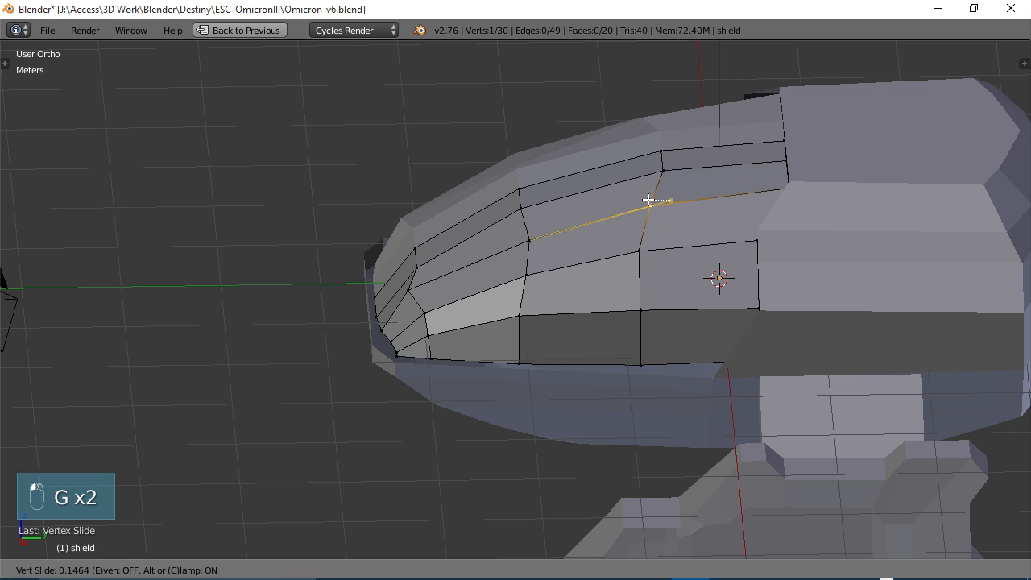
left_click(659, 200)
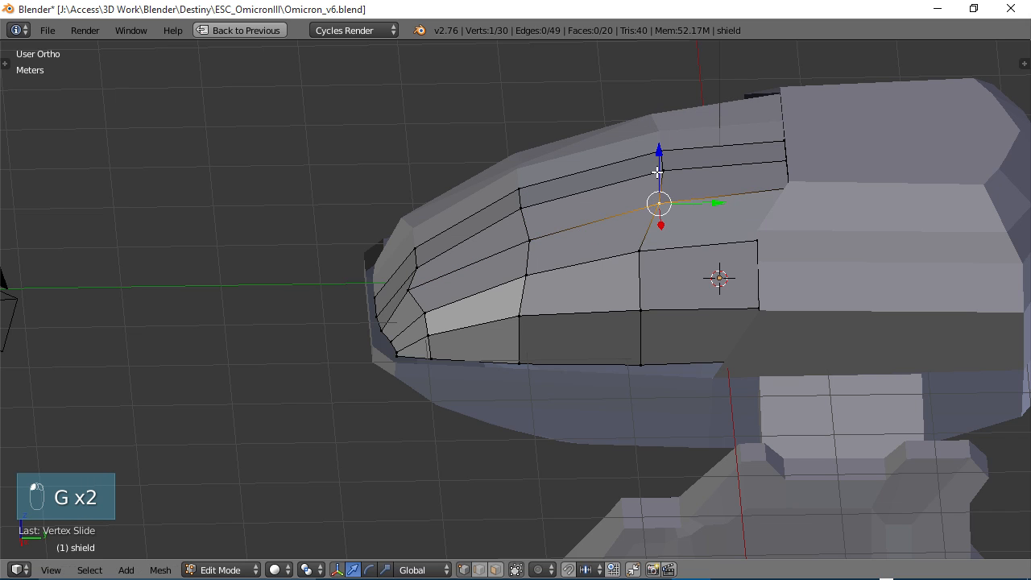
Slide the two side vertices of the cross row just ahead of the rear edge backward along their lengthwise edges.
right_click(642, 251)
key("g")
key("g")
left_click(653, 249)
right_click(641, 309)
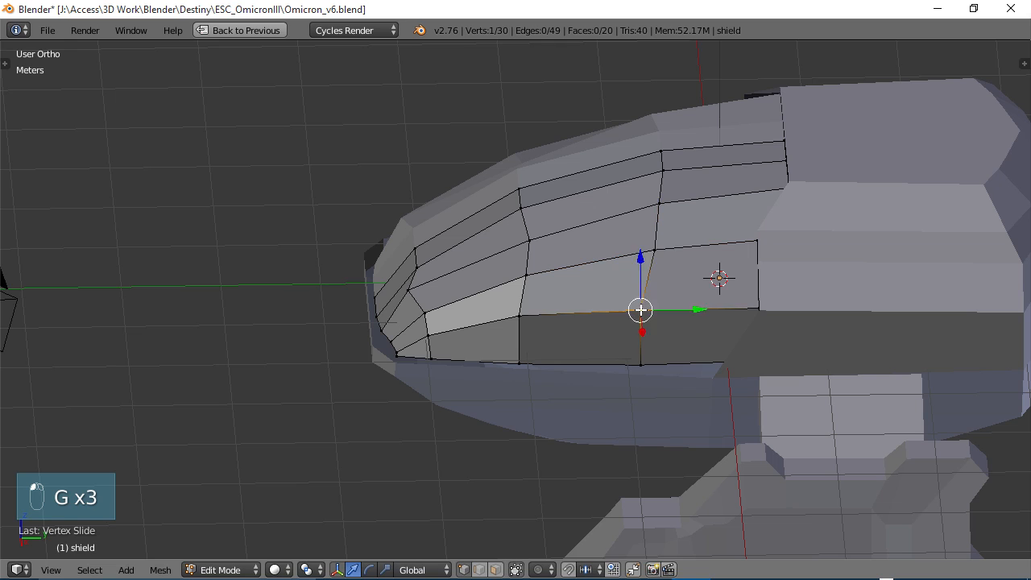
key("g")
left_click(653, 309)
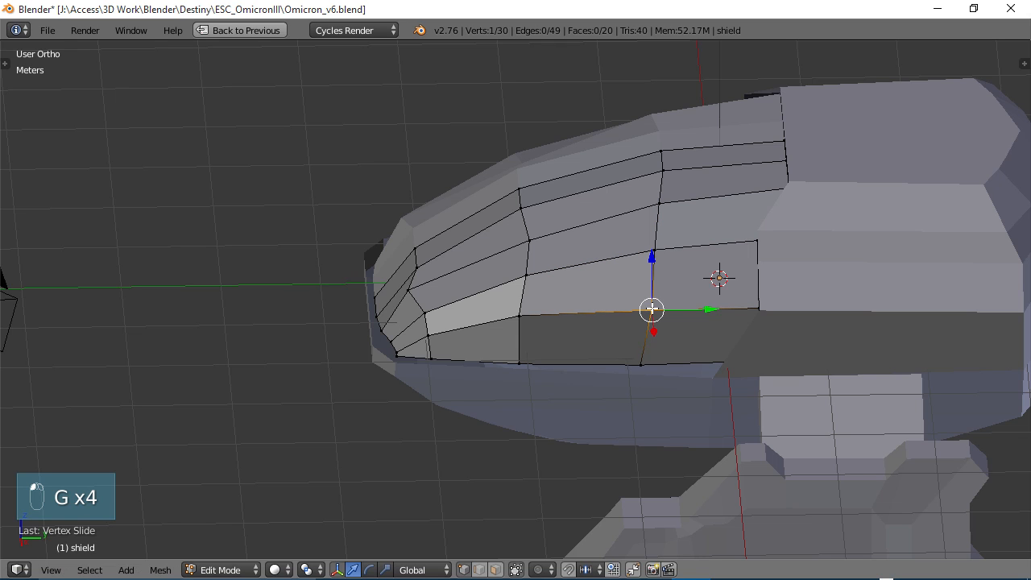
Shift the two outer roof vertices of the middle cross row slightly forward to straighten the row.
right_click(526, 248)
key("g")
left_click(521, 188)
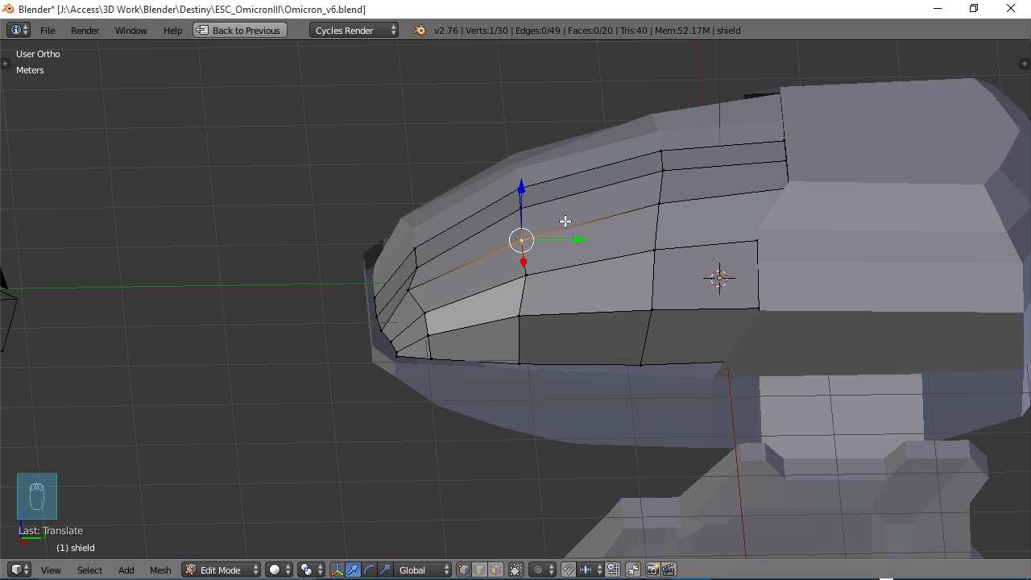
right_click(544, 276)
key("g")
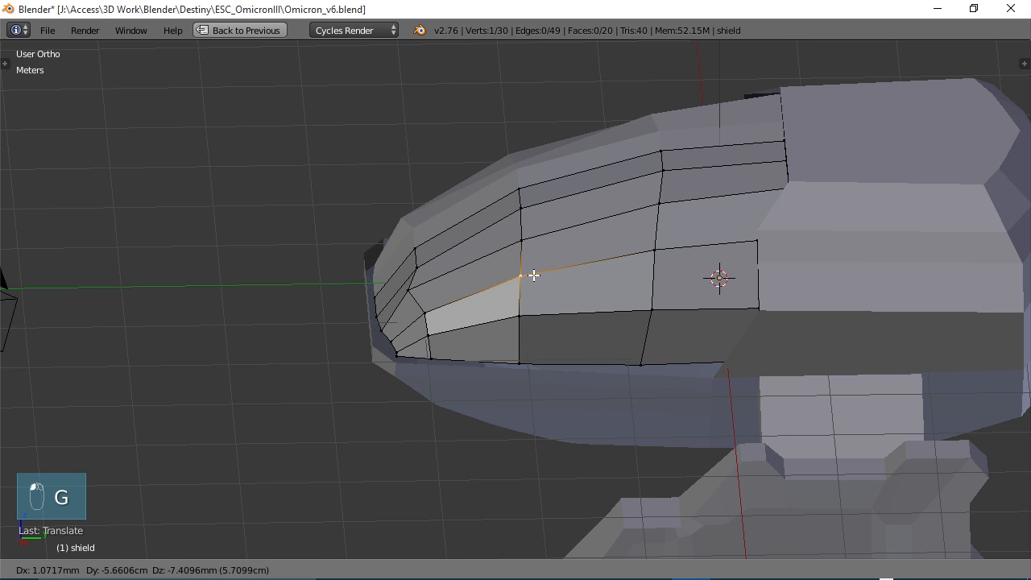
left_click(537, 277)
Lower the third vertex from the centreline on the shield's rear edge about 9 cm along Z.
middle_click_drag(676, 278, 826, 263)
middle_click_drag(635, 291, 860, 317, "shift")
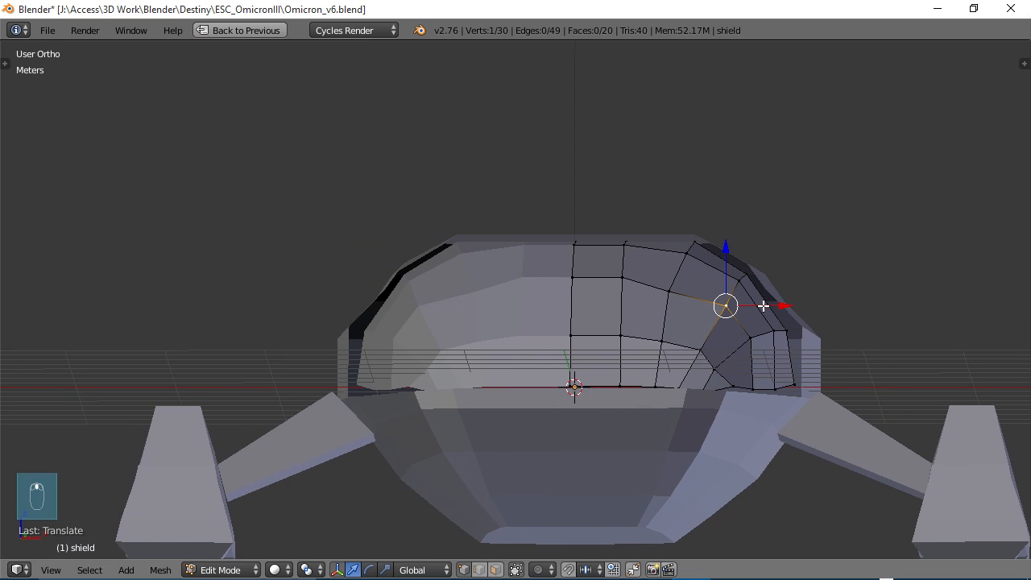
right_click(694, 240)
key("g")
key("z")
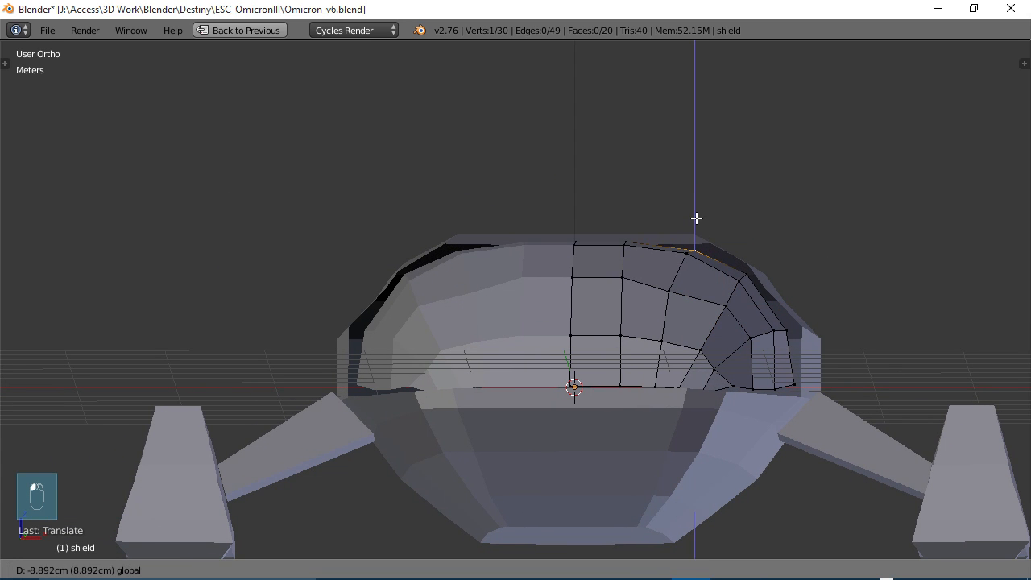
left_click(697, 218)
right_click(628, 245)
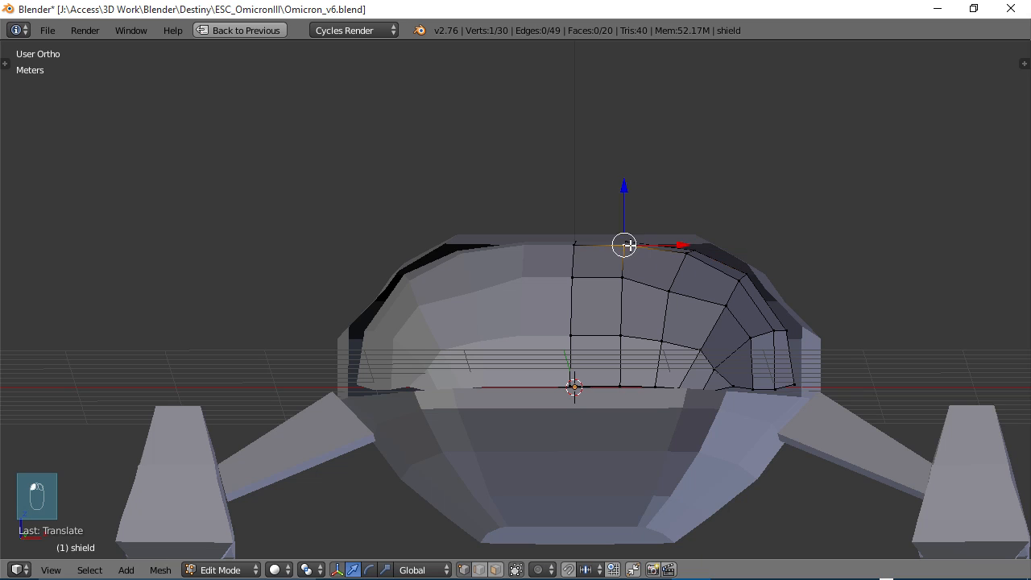
key("g")
key("z")
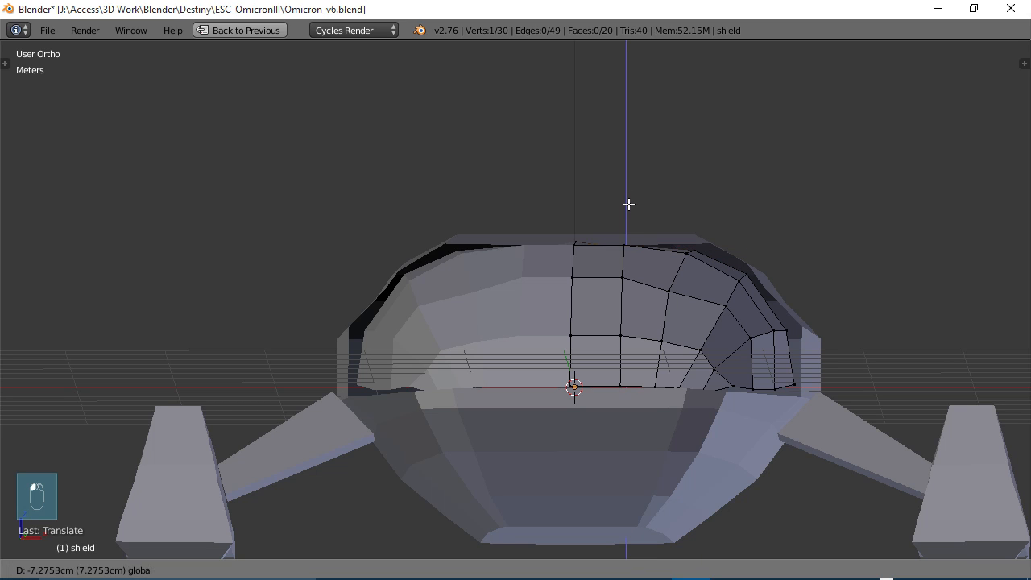
left_click(630, 195)
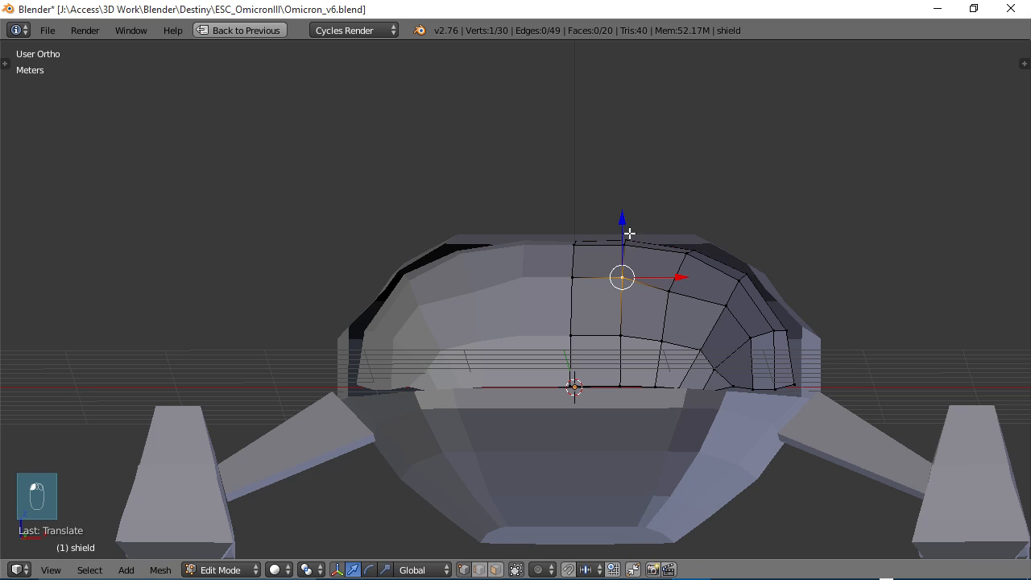
right_click(686, 259)
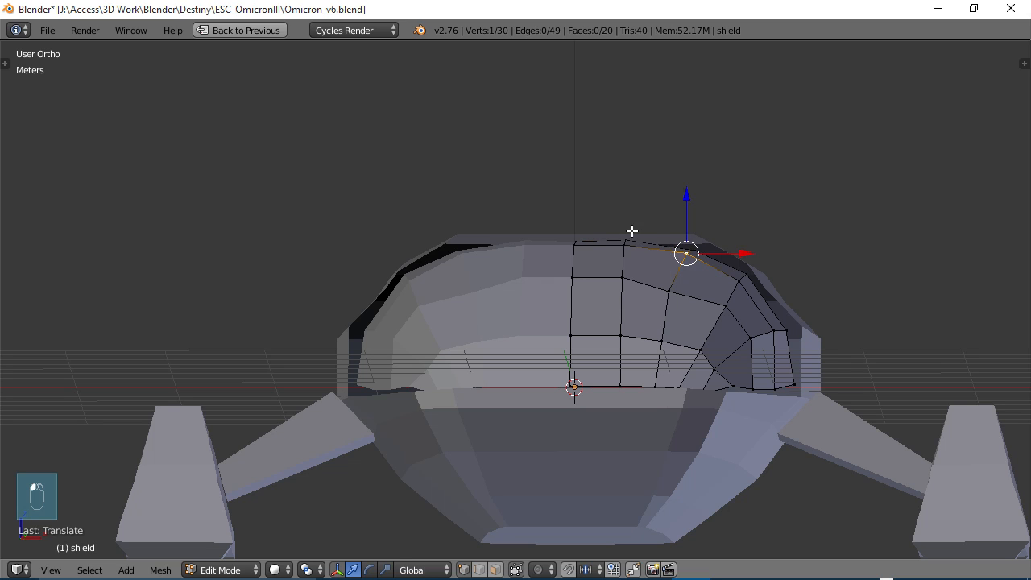
right_click(628, 245)
key("g")
key("z")
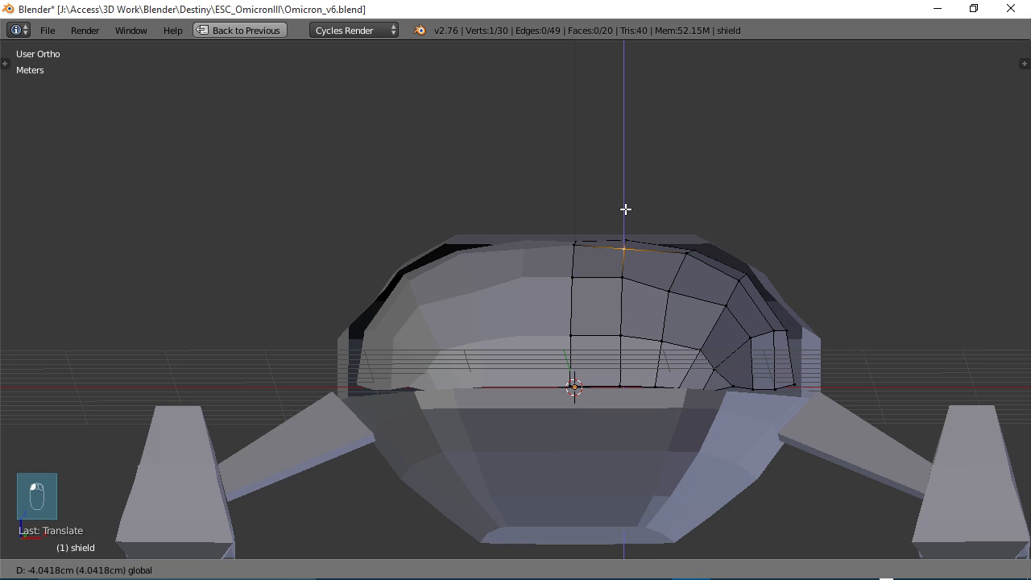
right_click(623, 208)
Lower the third vertex from the centreline just ahead of the rear edge along Z, and raise the vertex in front of it.
right_click(682, 260)
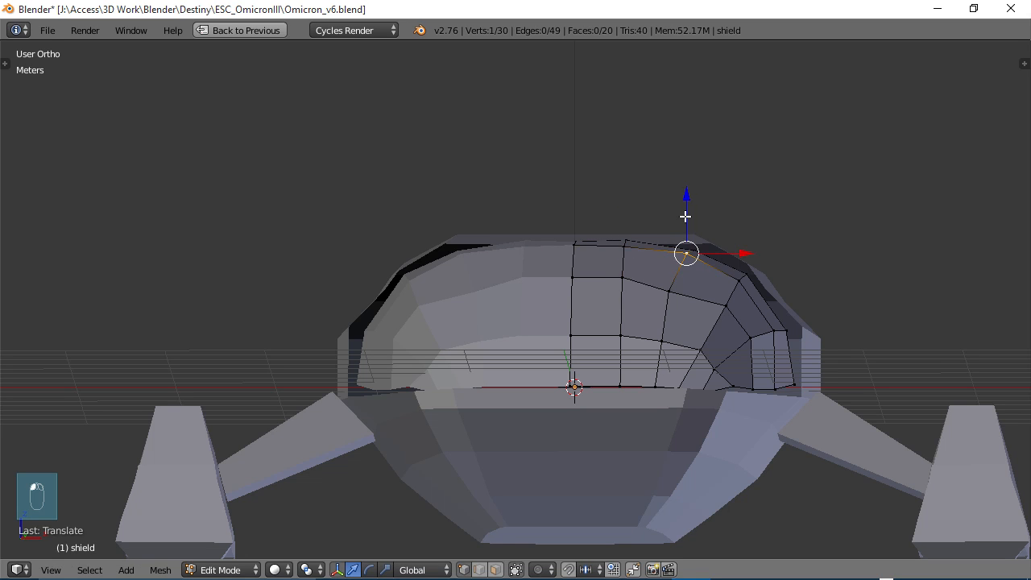
key("g")
key("z")
left_click_drag(686, 221, 685, 223)
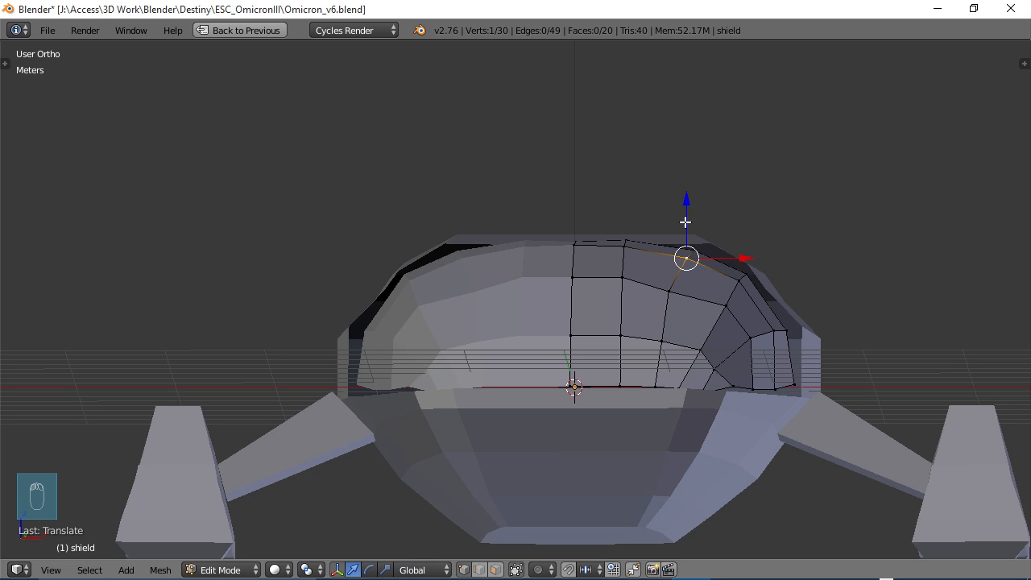
right_click(669, 291)
left_click_drag(668, 261, 668, 256)
Return the shield to Object Mode with the ship seen from the side.
middle_click_drag(725, 318, 604, 323)
middle_click_drag(523, 324, 607, 368)
key("Tab")
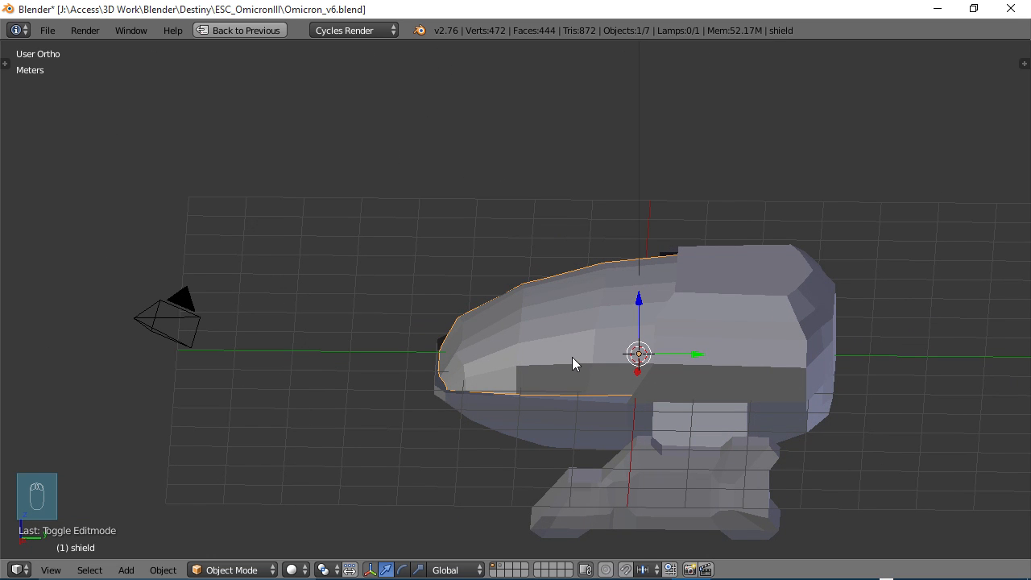
Examine how the shield fits the ship's hull from the side, below, behind, above and the front.
middle_click_drag(573, 353, 681, 340)
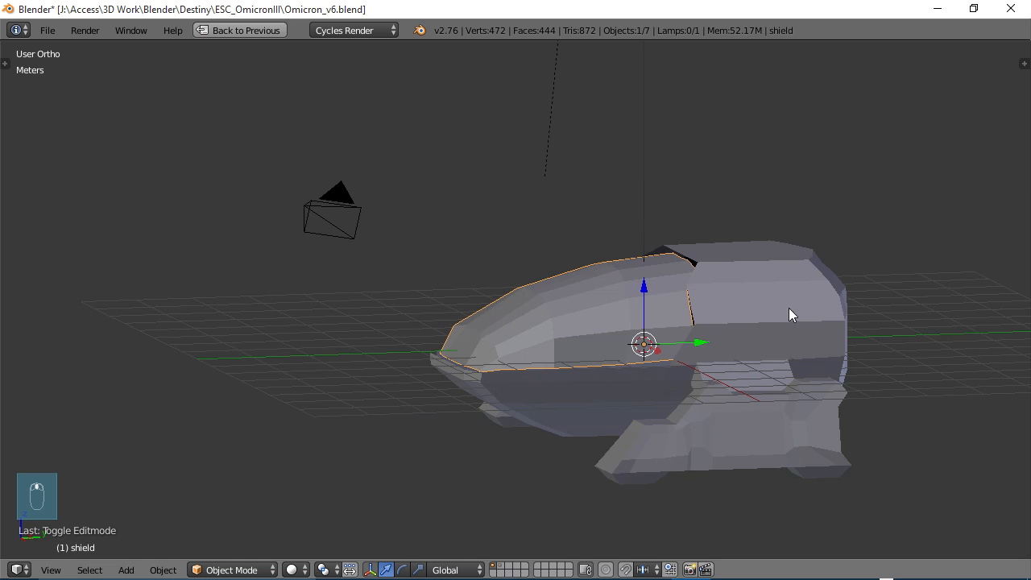
middle_click_drag(789, 313, 501, 231)
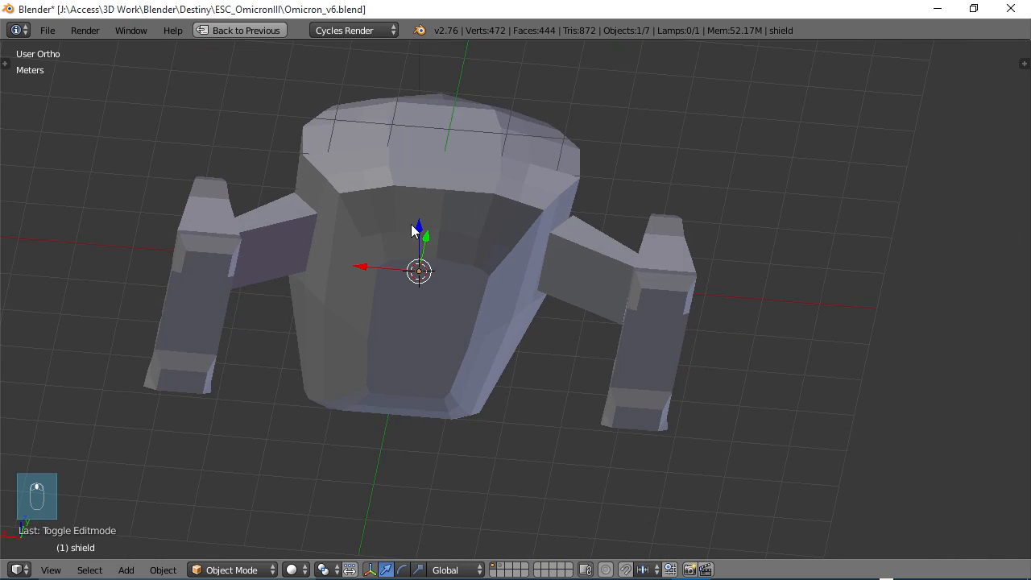
middle_click_drag(412, 231, 564, 191)
middle_click_drag(501, 153, 562, 341)
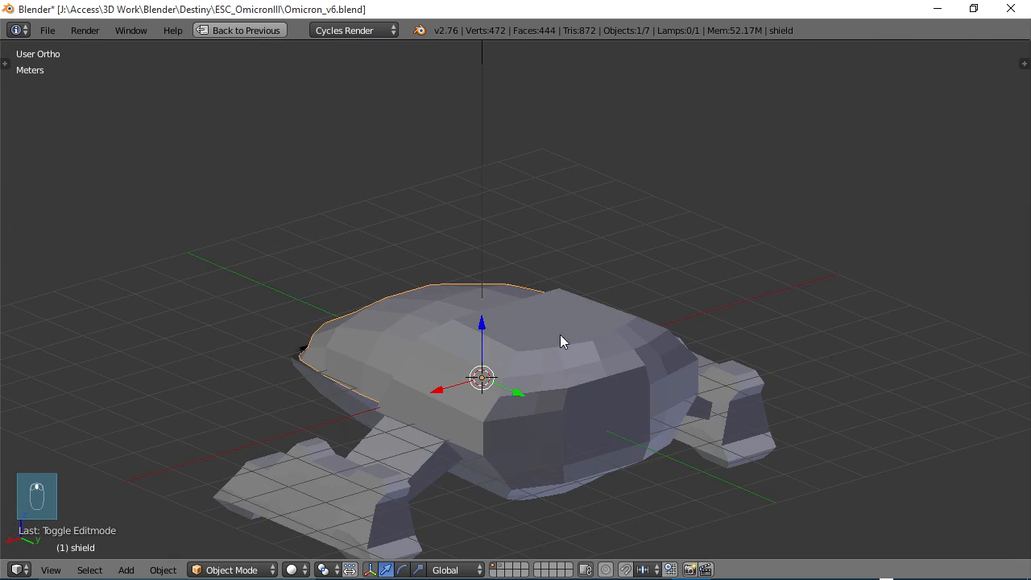
middle_click_drag(476, 405, 687, 478)
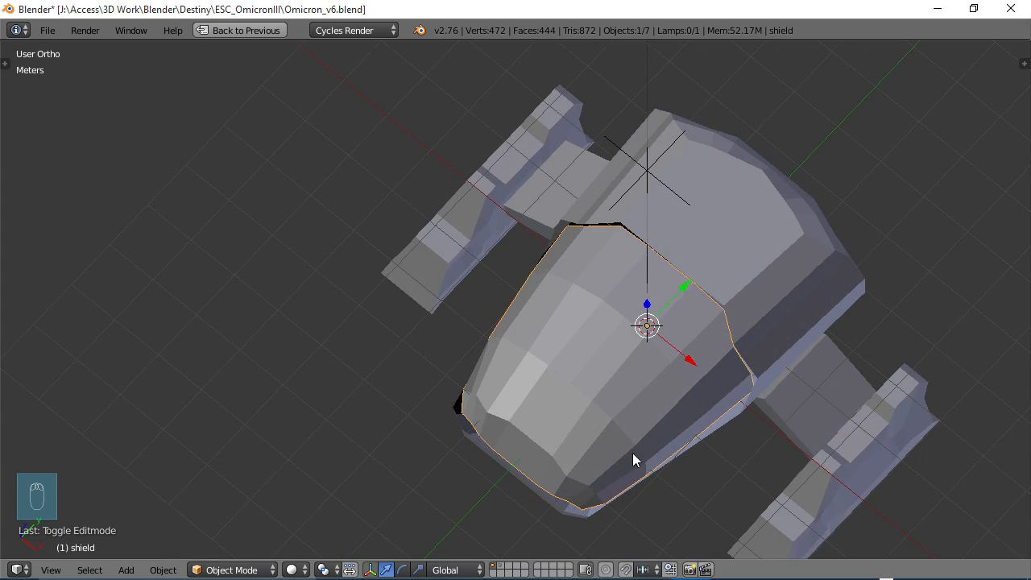
middle_click_drag(633, 453, 654, 280)
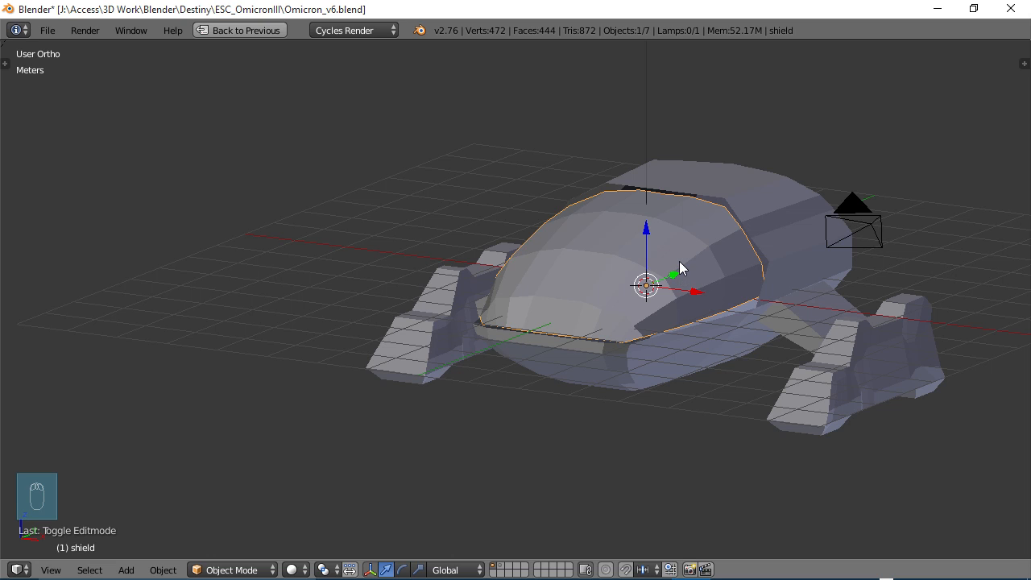
Isolate the shield by hiding all unselected objects, and reveal every object again.
key("shift+h")
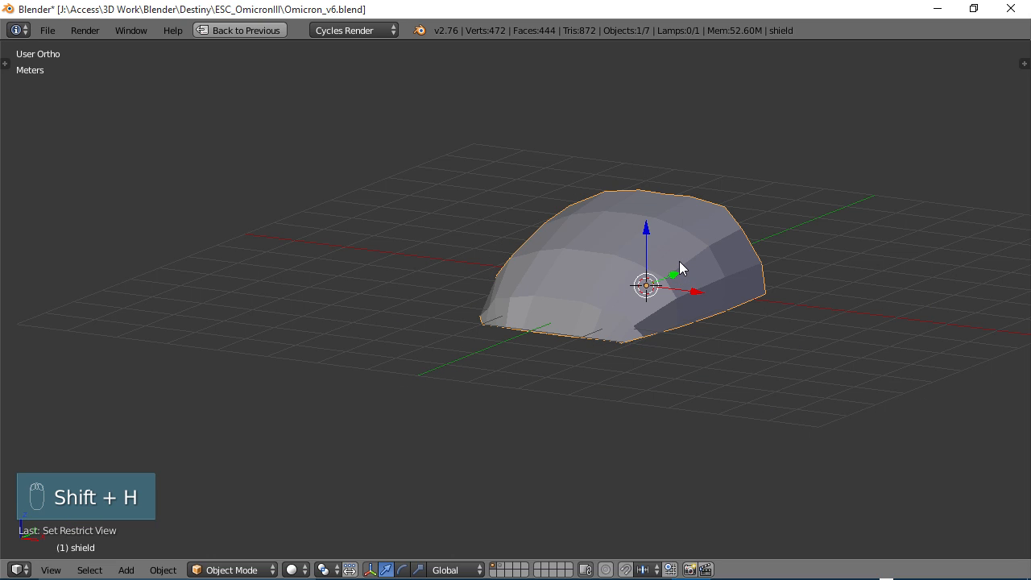
key("shift+h")
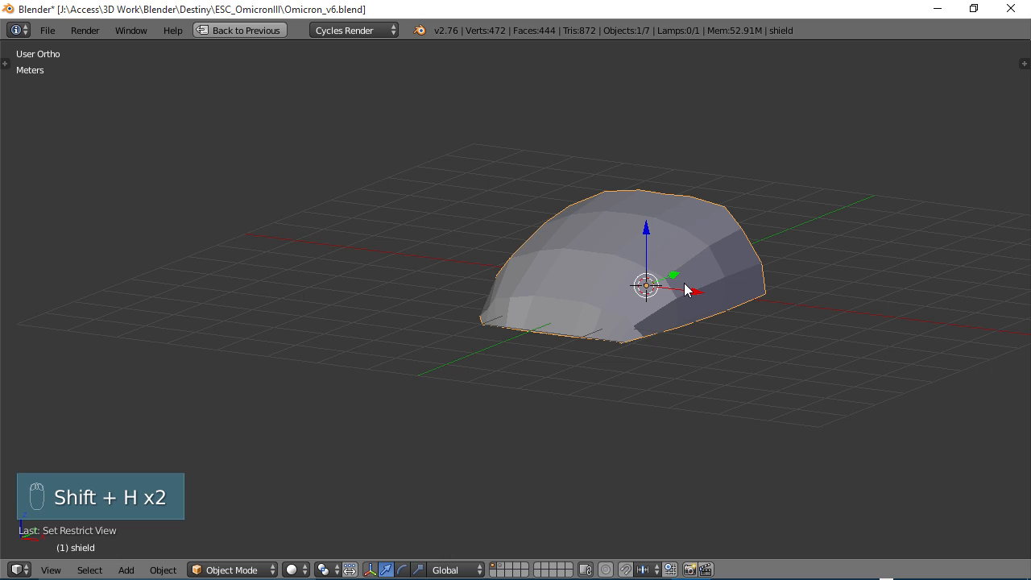
key("ctrl+h")
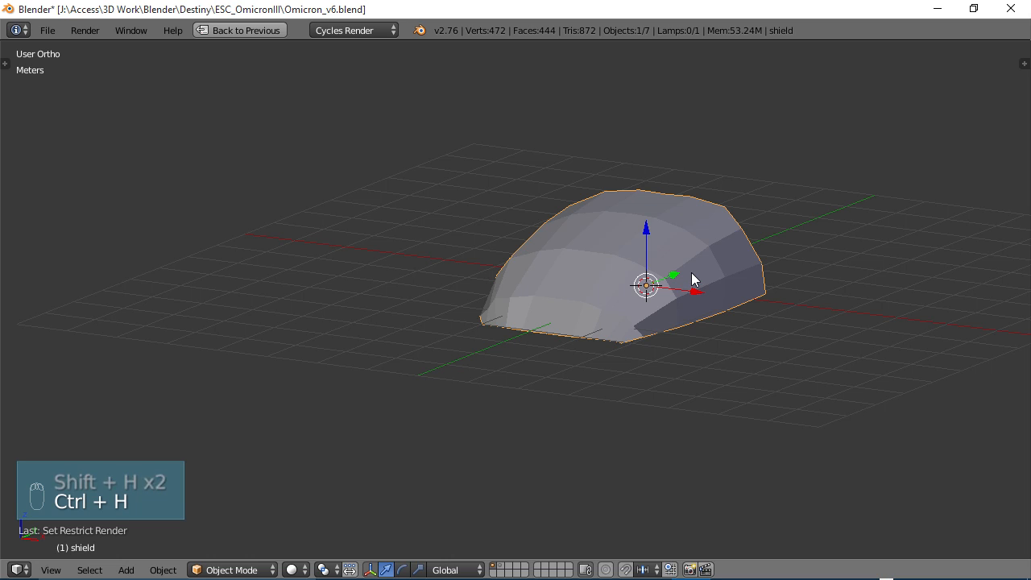
key("alt+h")
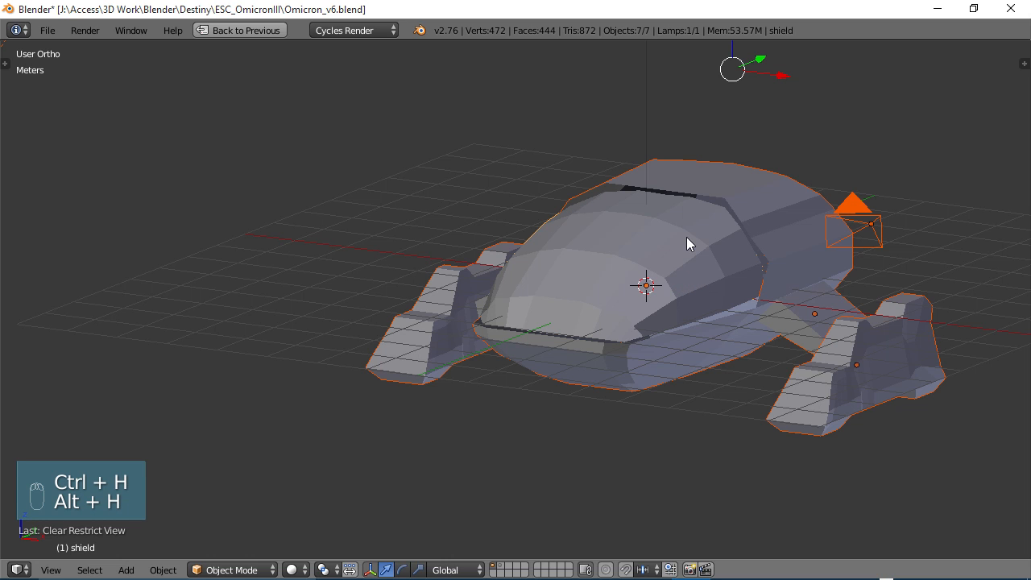
Hide only the ship's body, and reveal it again.
right_click(698, 240)
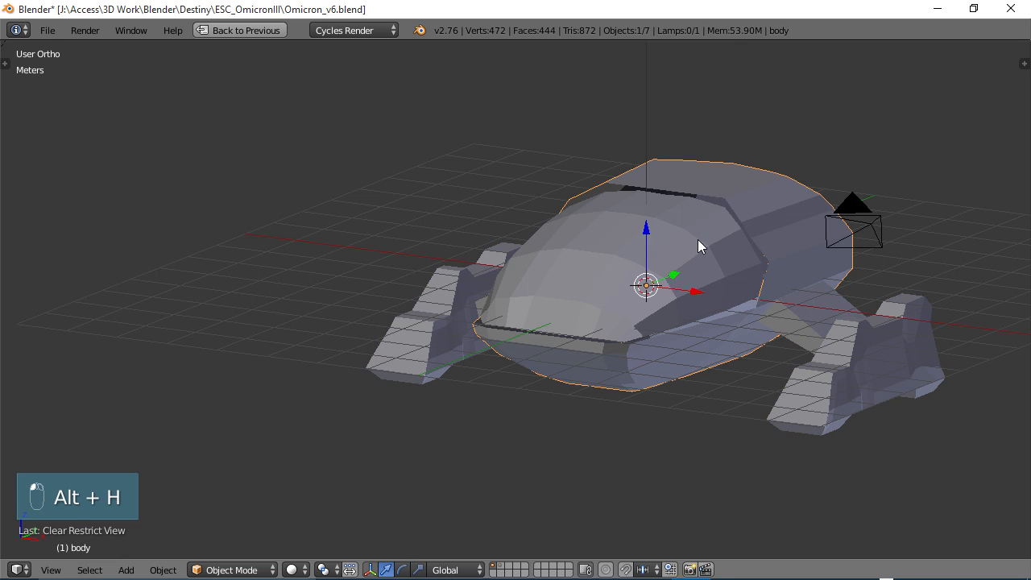
key("h")
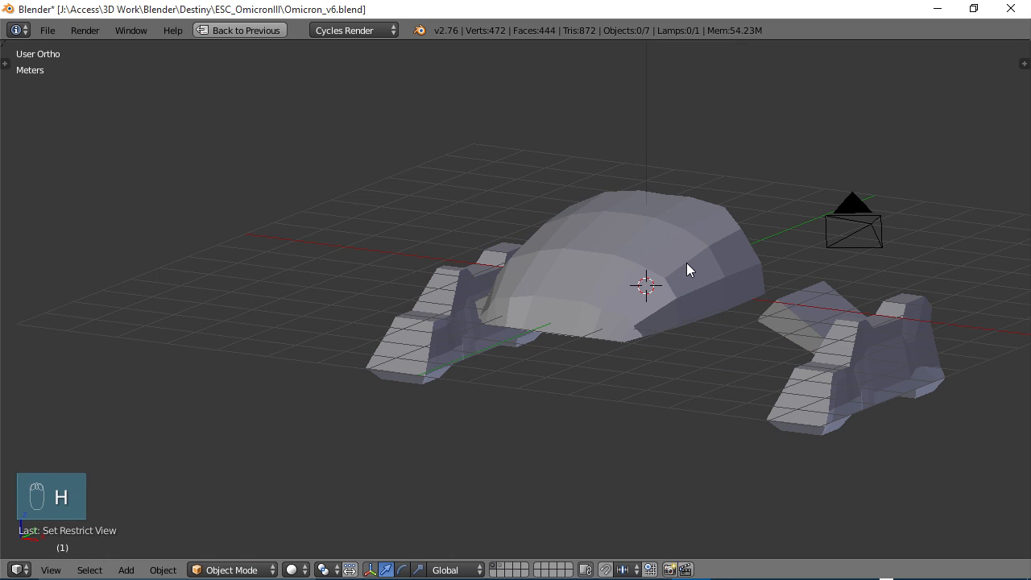
key("alt+h")
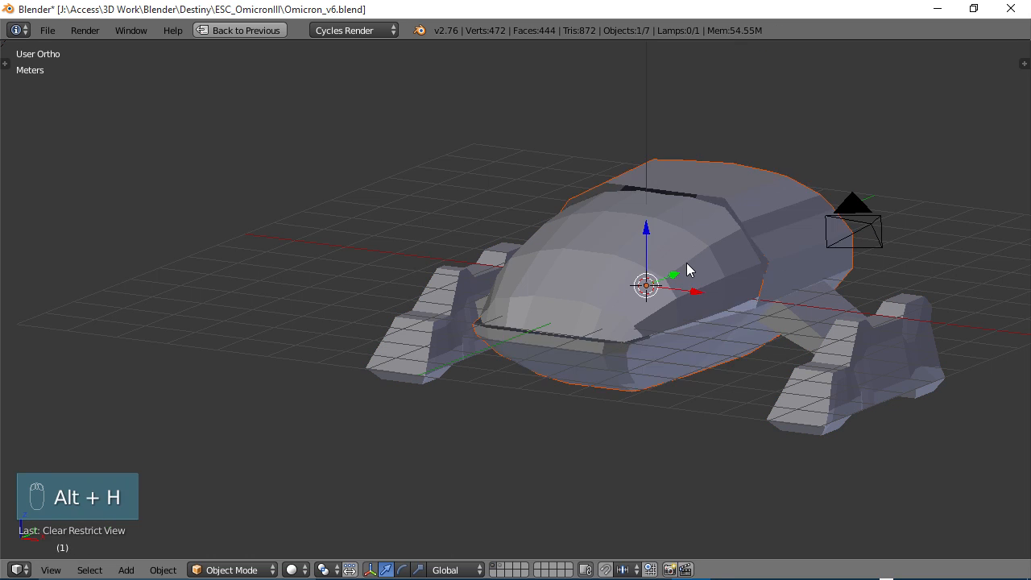
Hide the shield and enter Edit Mode on the ship's body.
right_click(667, 229)
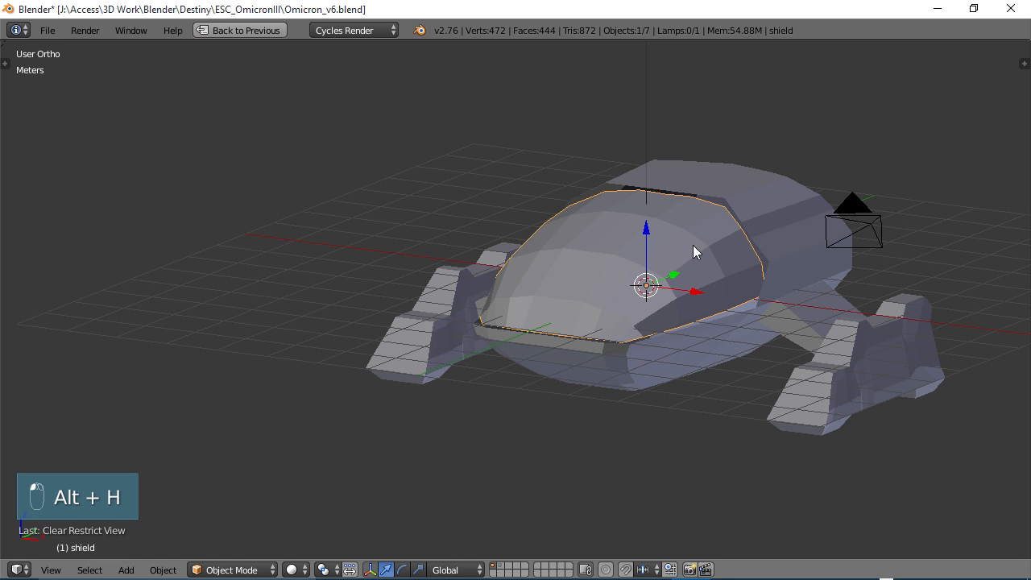
key("h")
middle_click_drag(732, 259, 767, 180)
right_click(739, 245)
key("Tab")
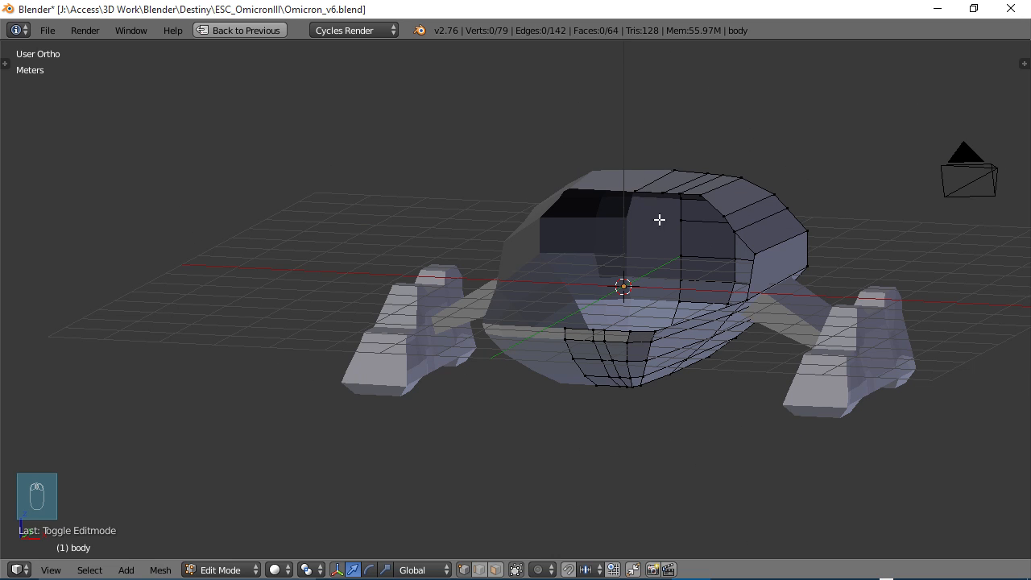
Extrude the edge loop around the body's canopy opening and scale it inward to about 0.815 to form an inner rim.
middle_click_drag(740, 301, 729, 282)
middle_click_drag(692, 228, 635, 268)
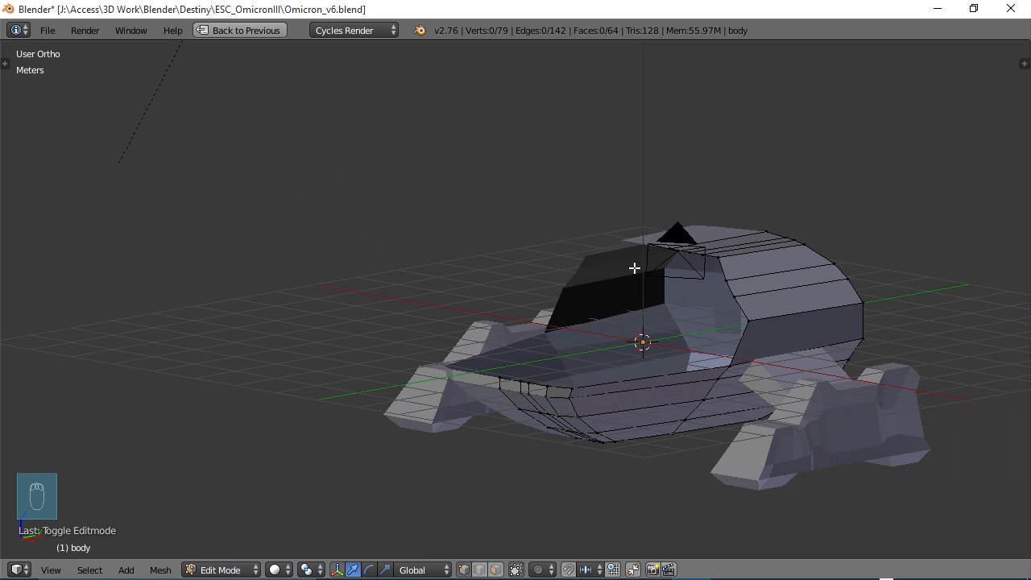
left_click(733, 287, "alt")
middle_click_drag(710, 302, 789, 328)
scroll(850, 384, "up", 2)
key("e")
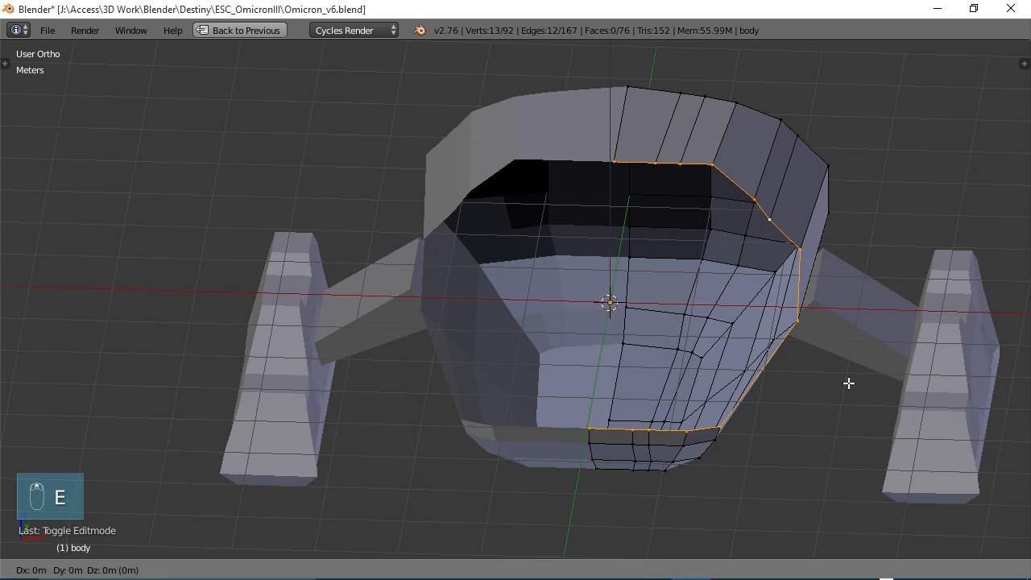
right_click(937, 431)
key("s")
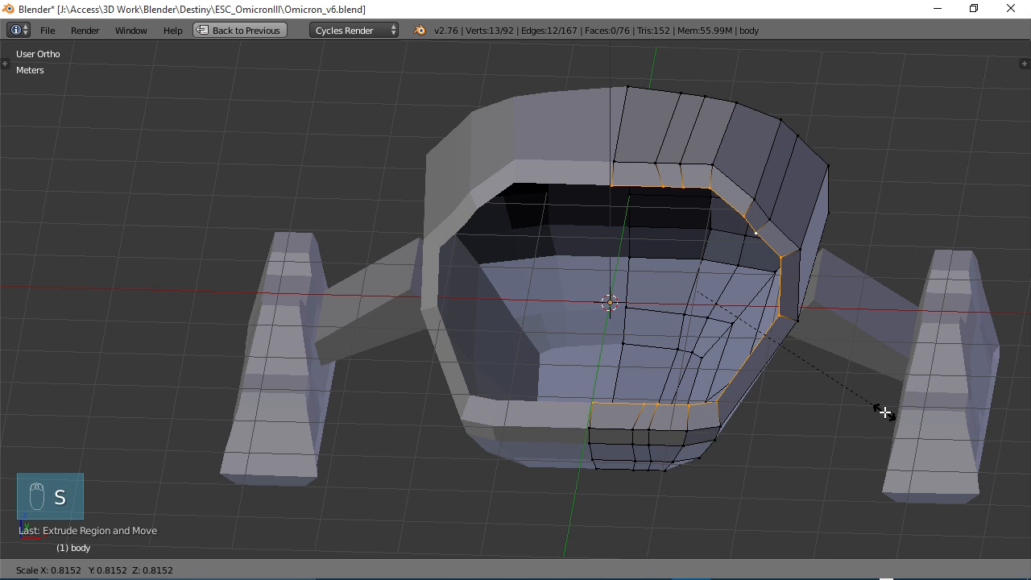
left_click(885, 413)
Move the four side vertices of the canopy opening's inner rim about 23 cm back along Y.
middle_click_drag(885, 412, 681, 355)
right_click(679, 355)
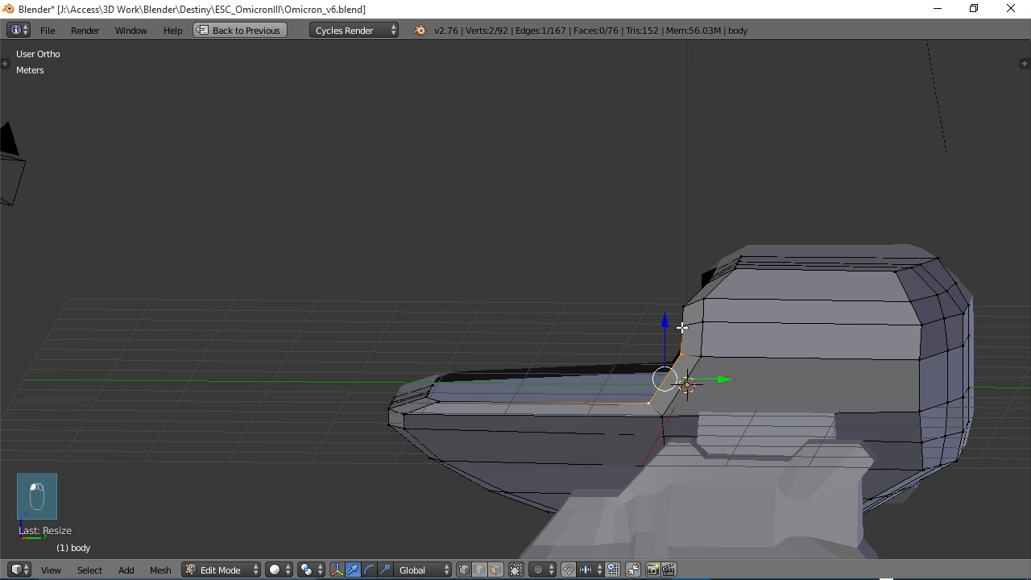
left_click_drag(725, 347, 737, 348)
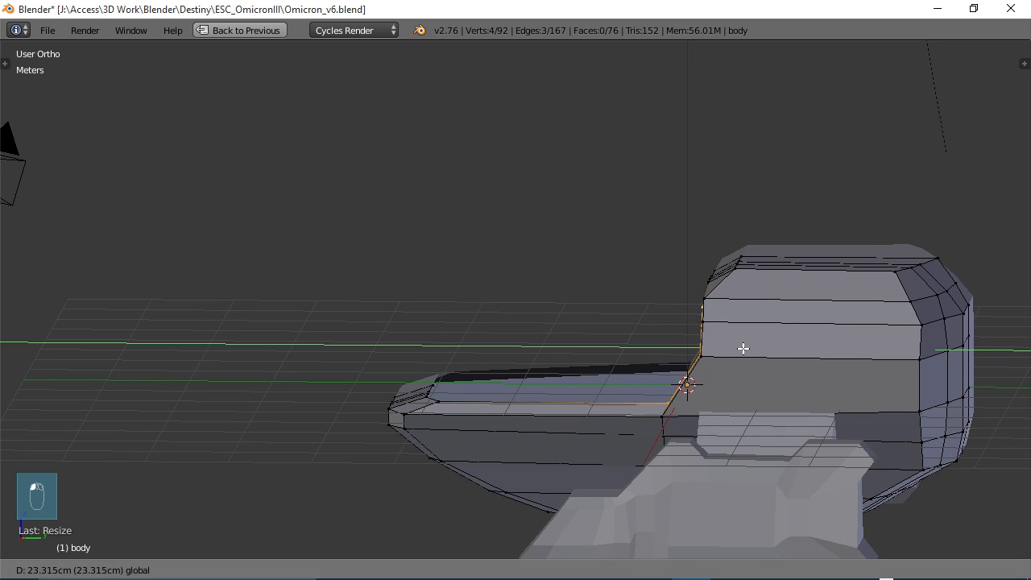
left_click(743, 349)
Lower the four roof vertices of the inner rim along Z and shift them slightly forward along Y.
middle_click_drag(744, 350, 861, 304)
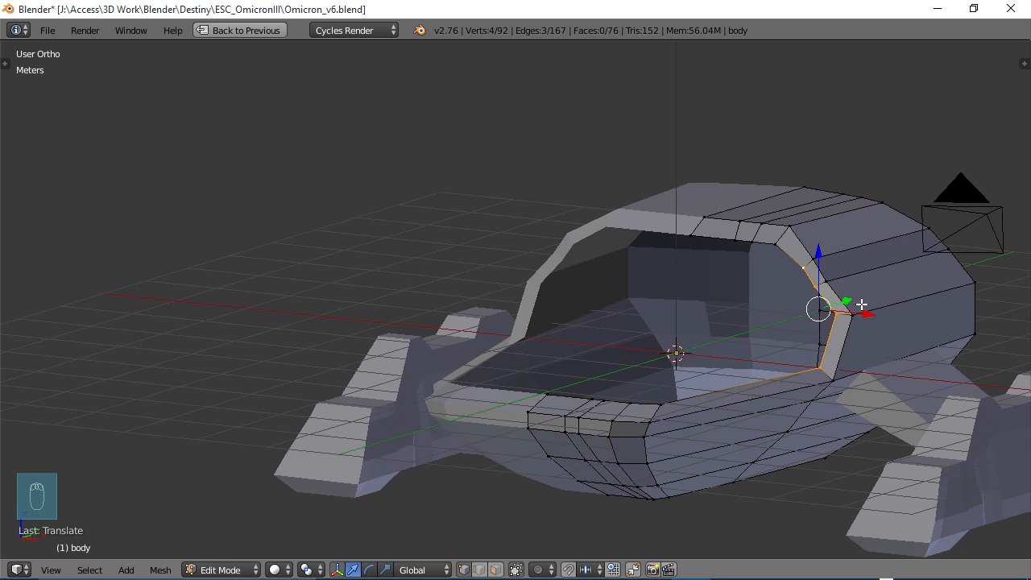
right_click(772, 245)
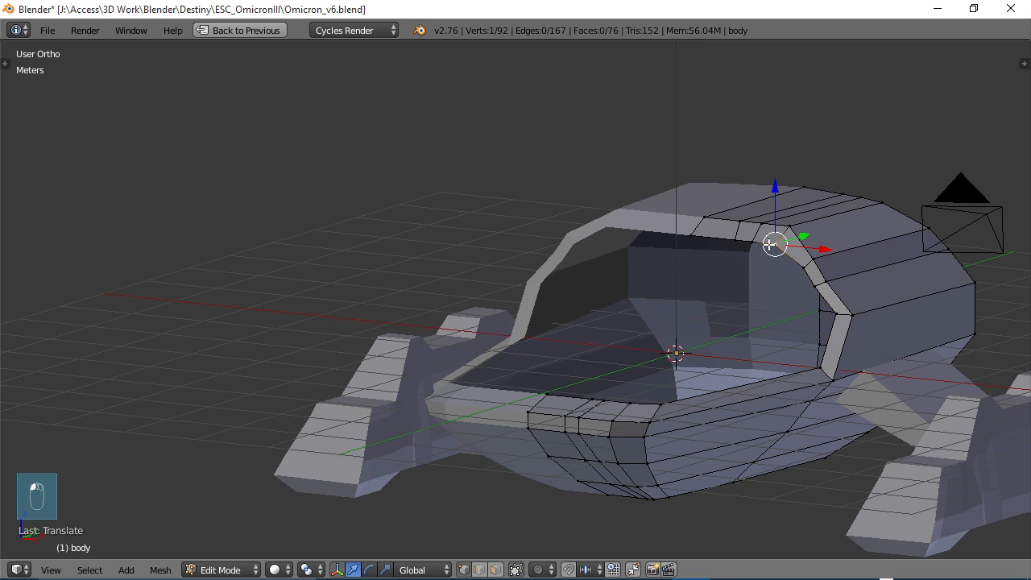
right_click(705, 232, "shift")
middle_click_drag(704, 232, 672, 234)
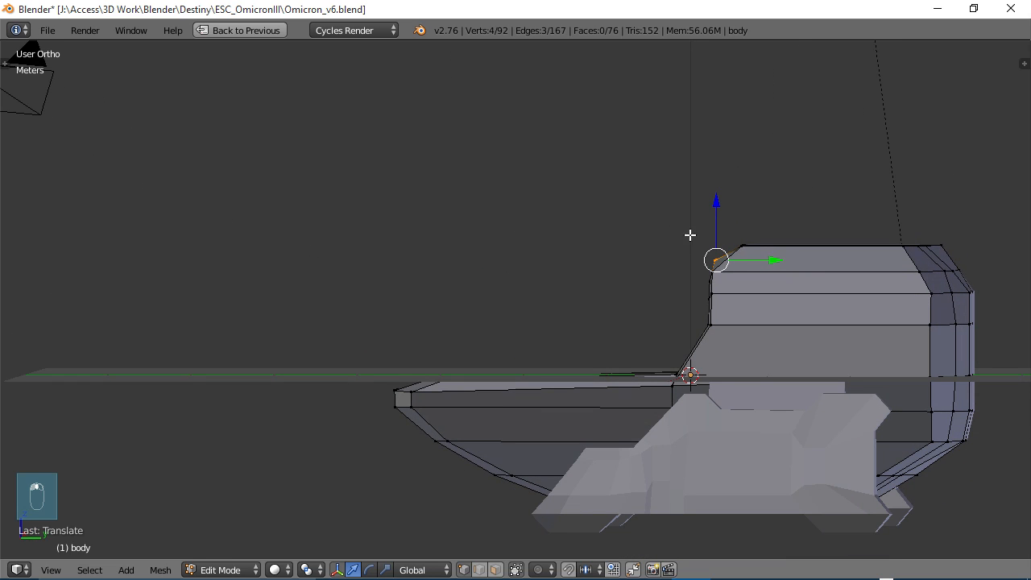
middle_click_drag(742, 250, 562, 263)
scroll(860, 279, "up", 3)
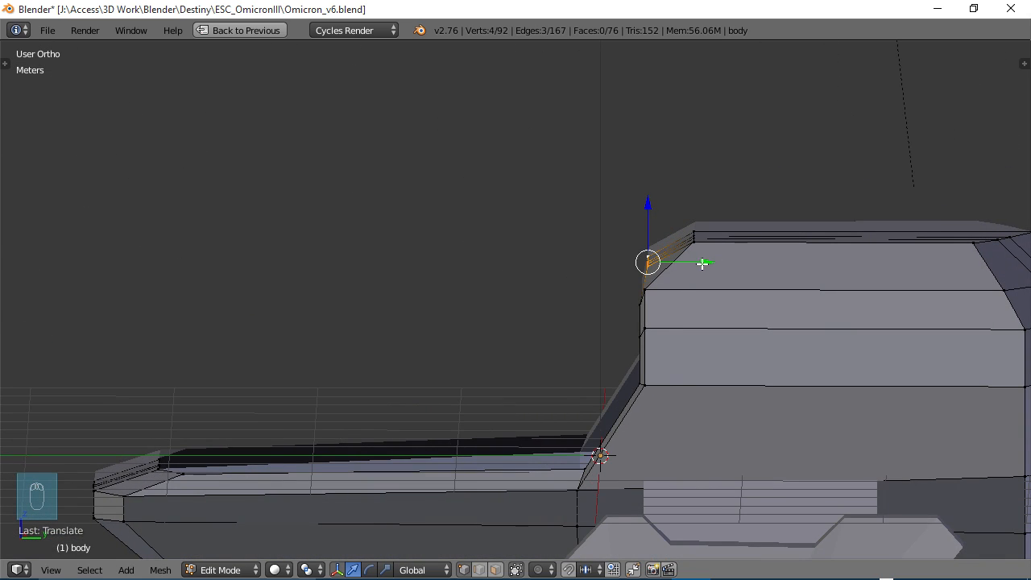
left_click_drag(703, 264, 705, 266)
left_click_drag(653, 233, 651, 242)
left_click_drag(709, 279, 690, 290)
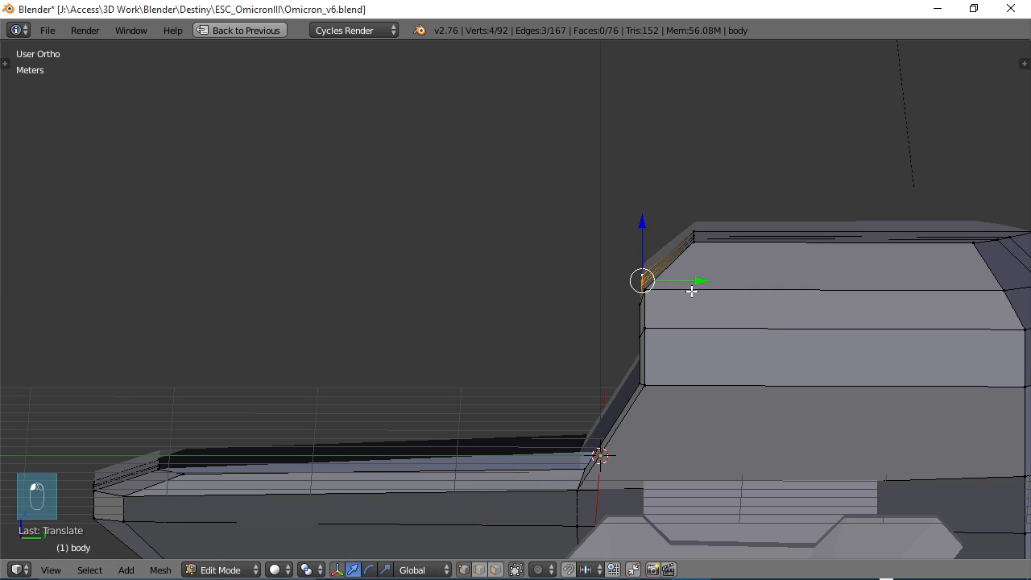
Shift the inner rim's upper corner vertices slightly along X to even out the rim's width.
middle_click_drag(691, 290, 648, 335)
right_click(609, 290)
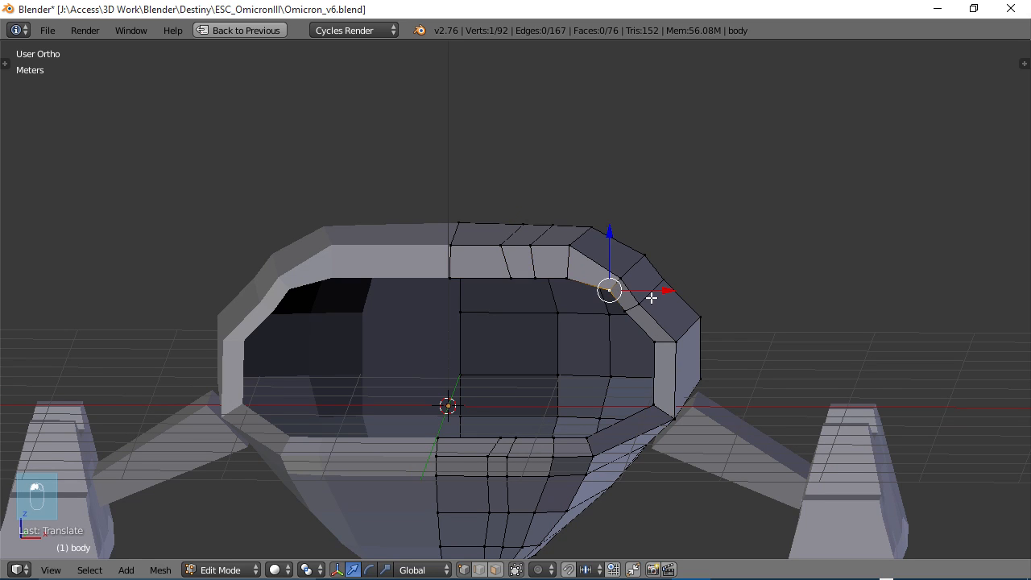
left_click_drag(670, 298, 662, 301)
left_click_drag(689, 342, 701, 339)
Adjust the height of the inner rim's two lower side vertices along Z to follow the outer sill edge.
middle_click_drag(663, 394, 703, 342, "shift")
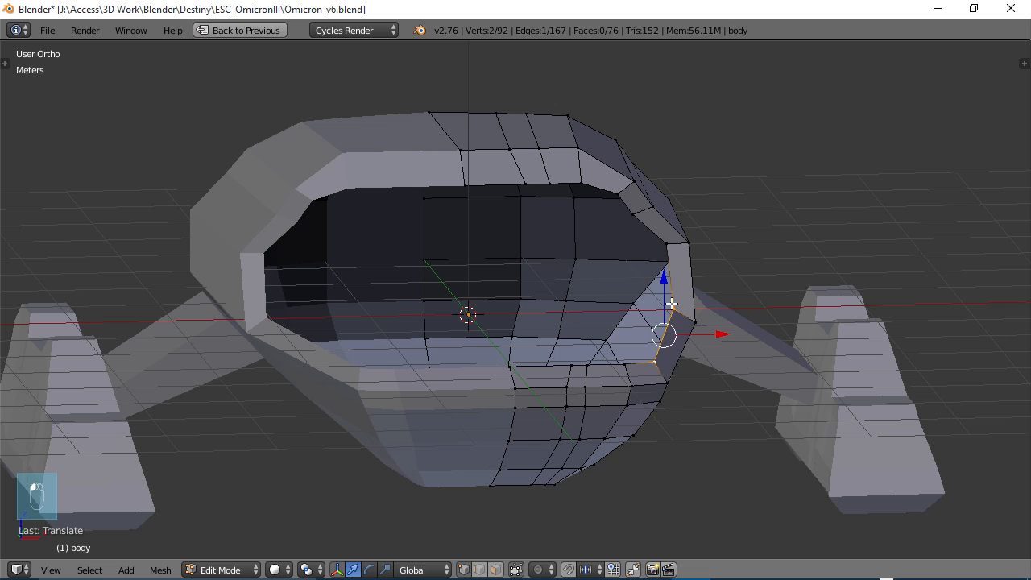
left_click_drag(666, 278, 666, 285)
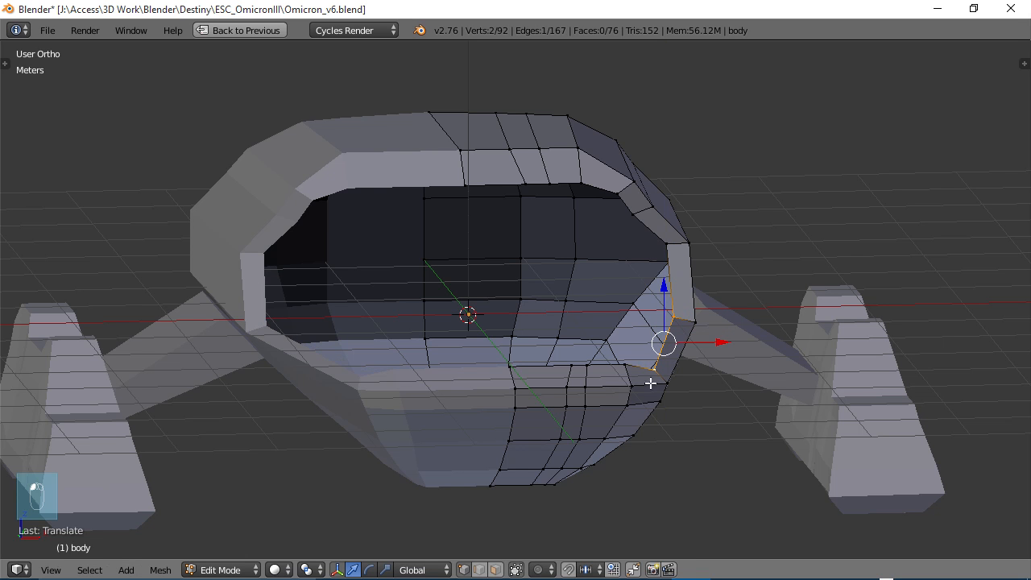
middle_click_drag(651, 379, 460, 379)
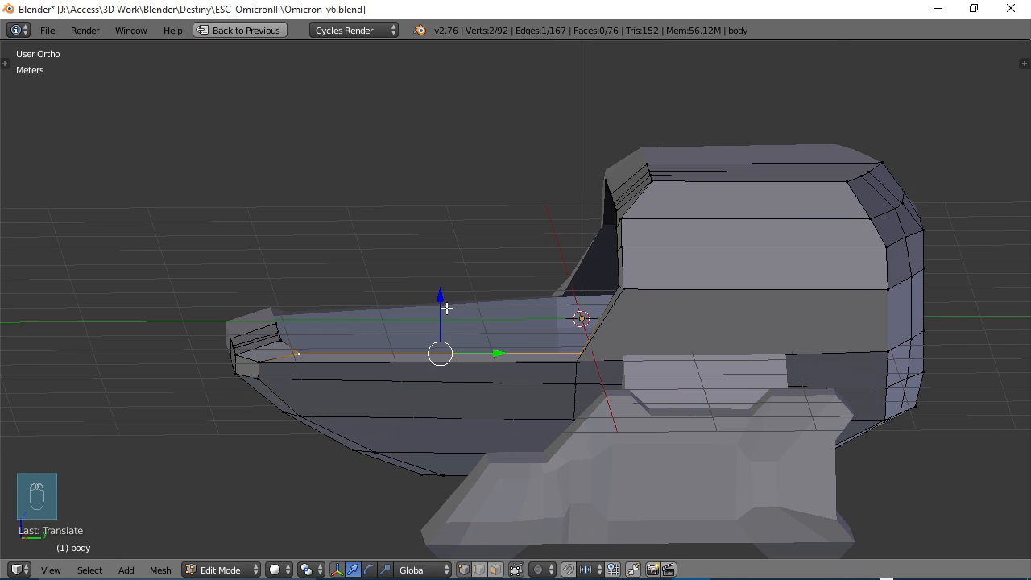
left_click_drag(446, 308, 442, 300)
Slide the inner rim's roof vertices along X to line them up with the outer rim's vertices.
middle_click_drag(442, 300, 610, 361)
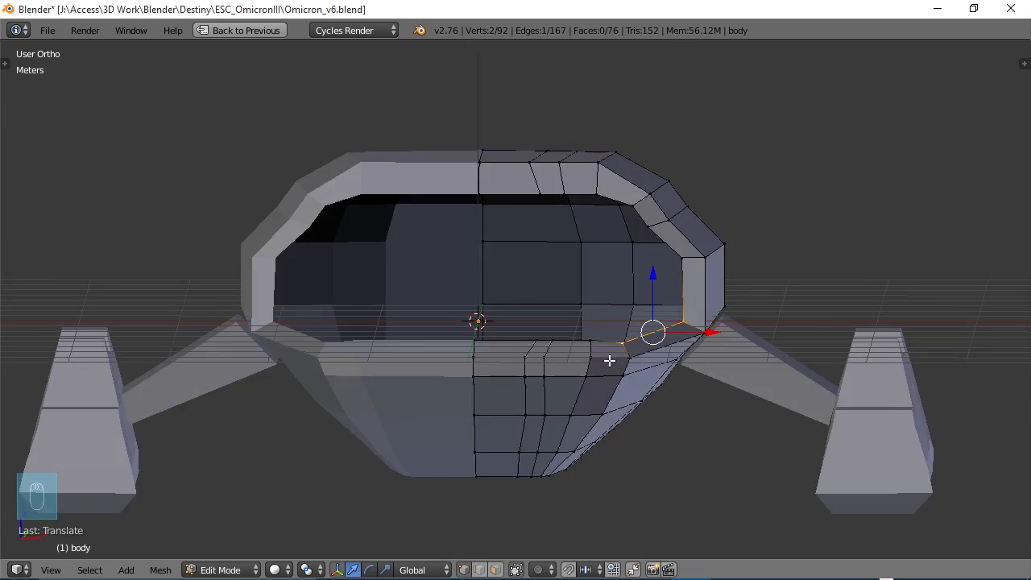
left_click(482, 194)
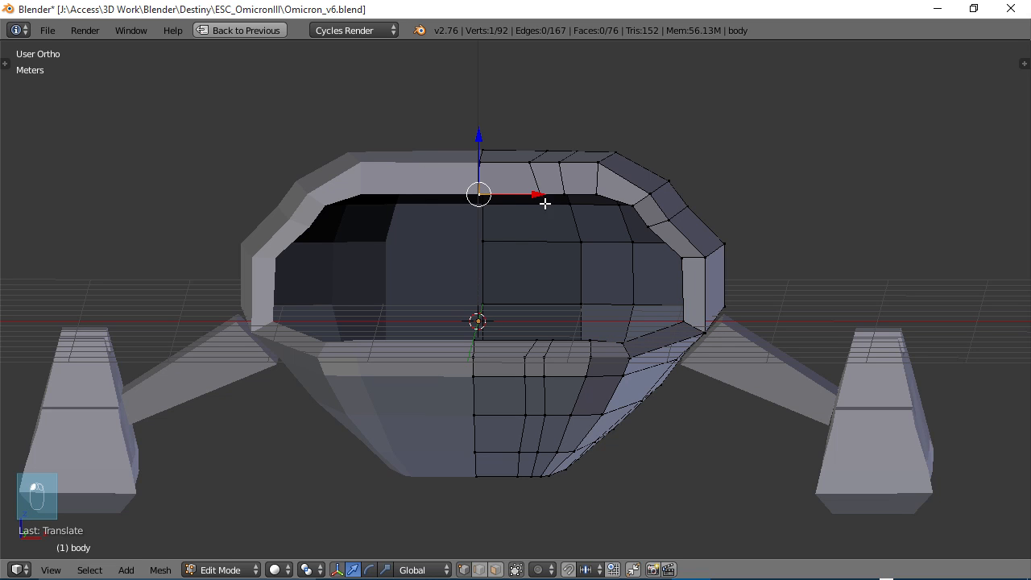
left_click_drag(546, 196, 520, 204)
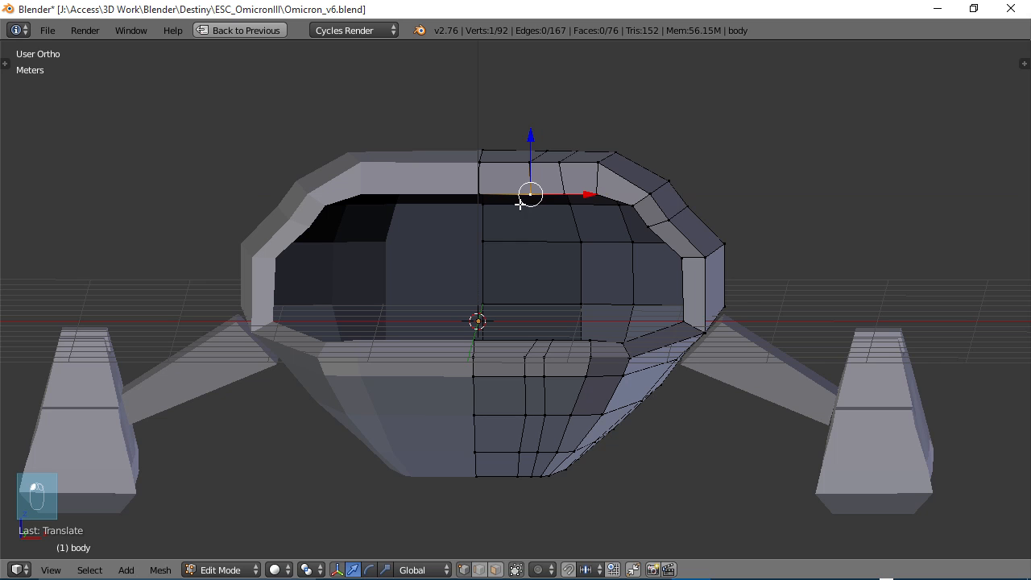
right_click(562, 166)
left_click_drag(590, 196, 598, 196)
Raise the inner rim's four roof vertices along Z, shift them slightly back along Y, and show the body in front view.
middle_click_drag(479, 193, 513, 230)
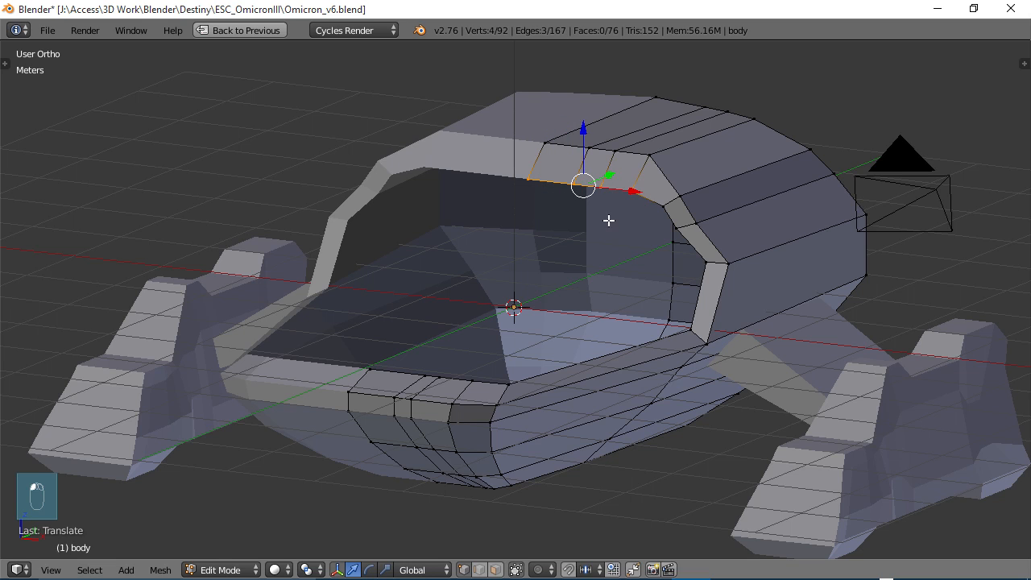
left_click_drag(590, 151, 585, 113)
middle_click_drag(671, 210, 540, 187)
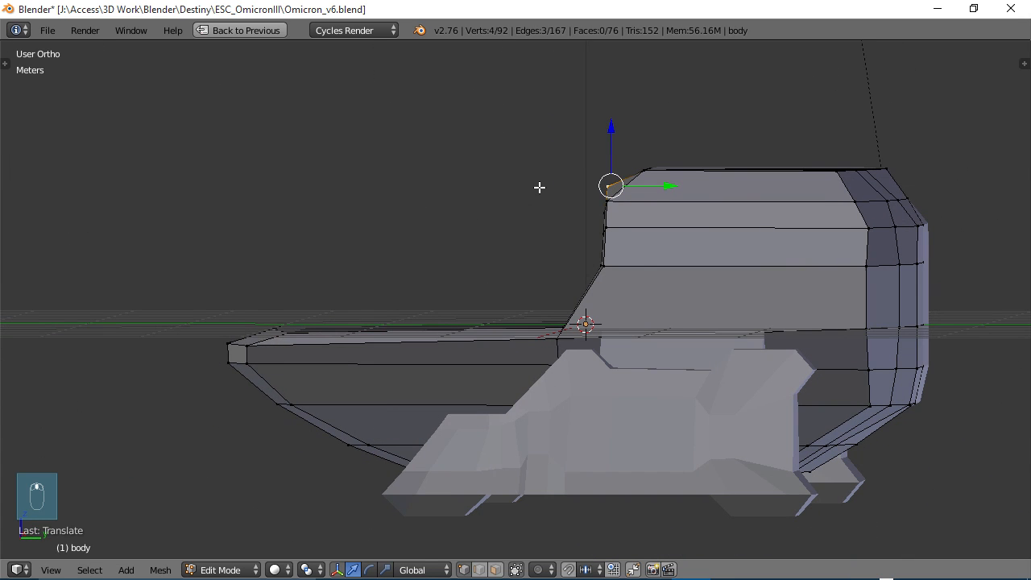
left_click_drag(612, 128, 615, 140)
middle_click_drag(614, 141, 694, 211)
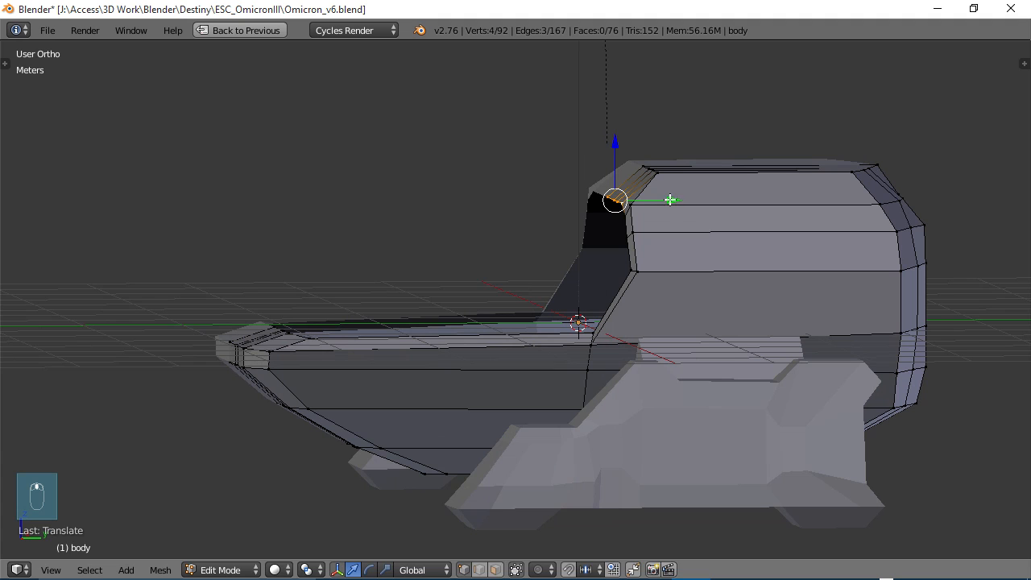
left_click_drag(670, 200, 682, 199)
left_click_drag(623, 145, 631, 151)
middle_click_drag(632, 151, 792, 210)
key("KP_1")
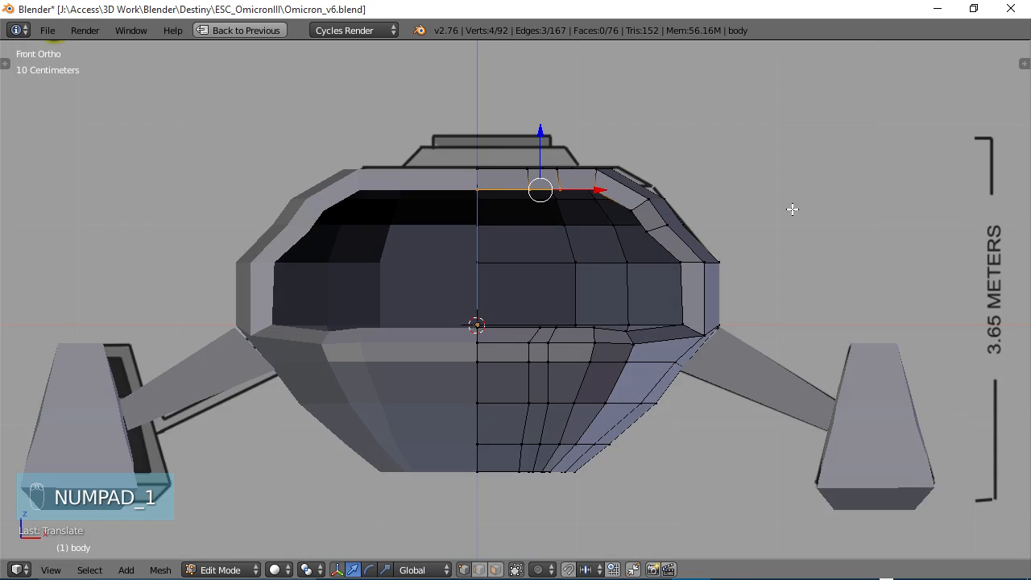
Raise the two vertex pairs on the outer rim's upper side corner along Z to follow the reference outline.
scroll(788, 224, "up", 4)
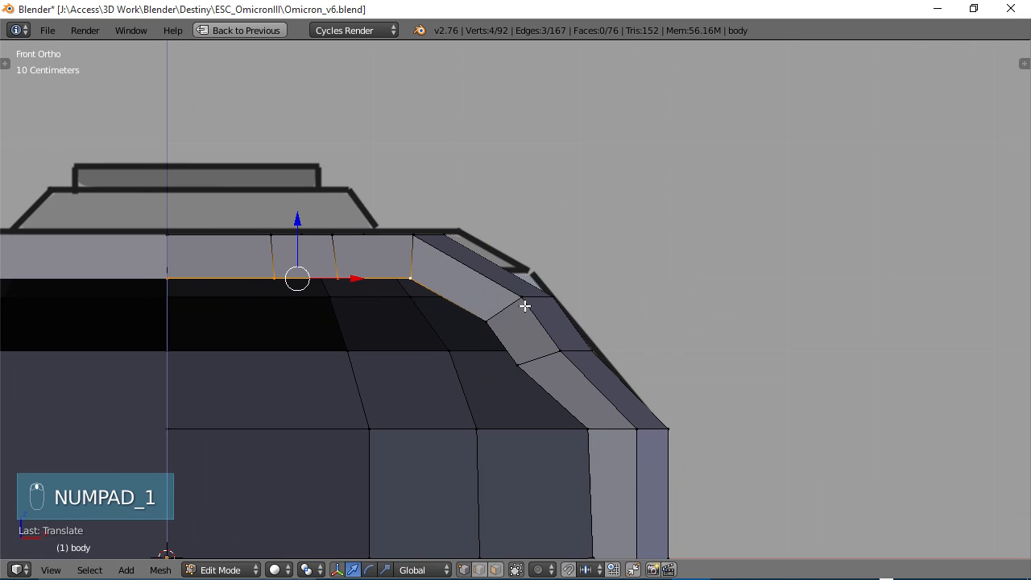
right_click(523, 303)
key("b")
left_click_drag(510, 265, 585, 329)
left_click_drag(543, 250, 540, 239)
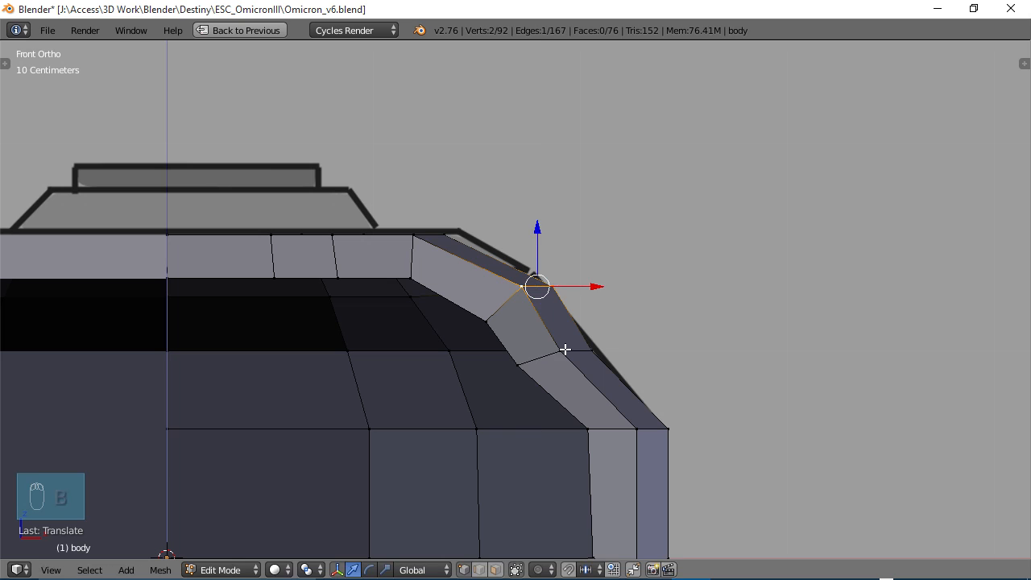
right_click(562, 348)
left_click_drag(612, 368, 612, 368)
left_click_drag(576, 298, 576, 279)
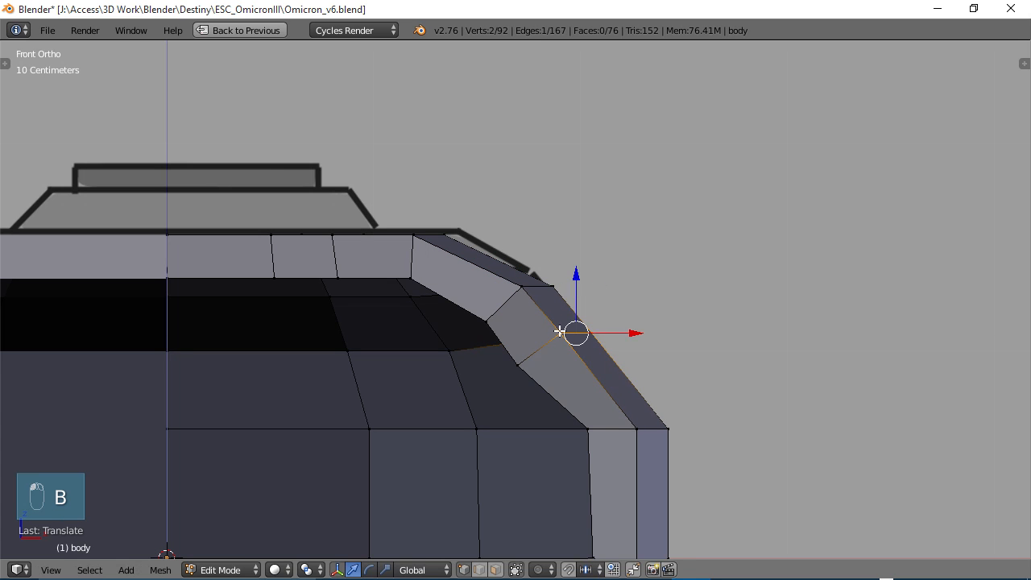
Raise the inner rim's lower corner vertex along Z and shift it slightly outward along X to even the rim's width.
right_click(520, 364)
left_click_drag(524, 329, 554, 358)
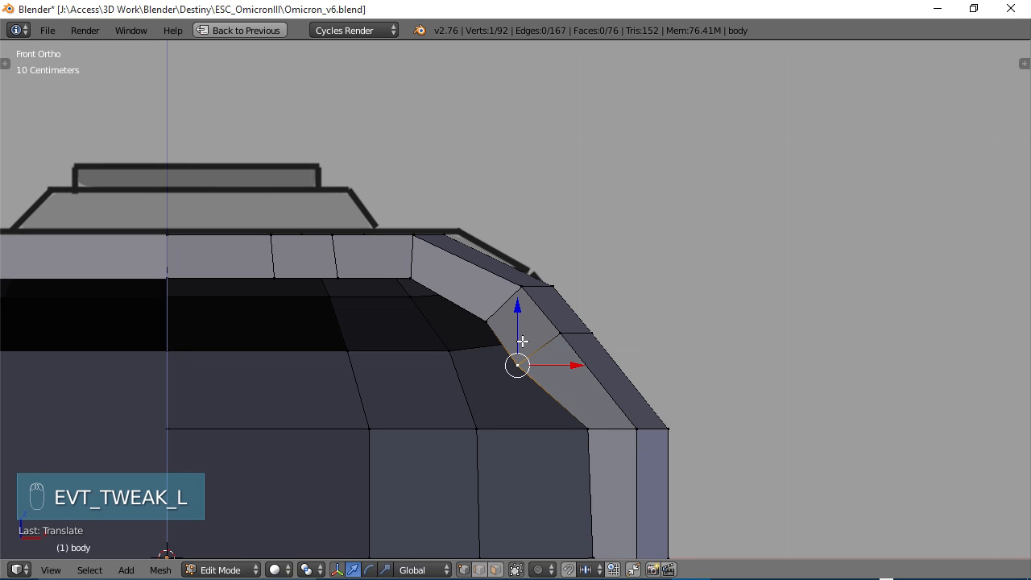
mouse_move(523, 342)
left_mouse_down()
mouse_move(518, 307)
mouse_move(519, 329)
left_mouse_up()
left_click_drag(564, 360, 575, 352)
scroll(571, 373, "down", 3)
middle_click_drag(571, 374, 638, 364)
scroll(573, 357, "down", 3)
middle_click_drag(573, 357, 662, 350)
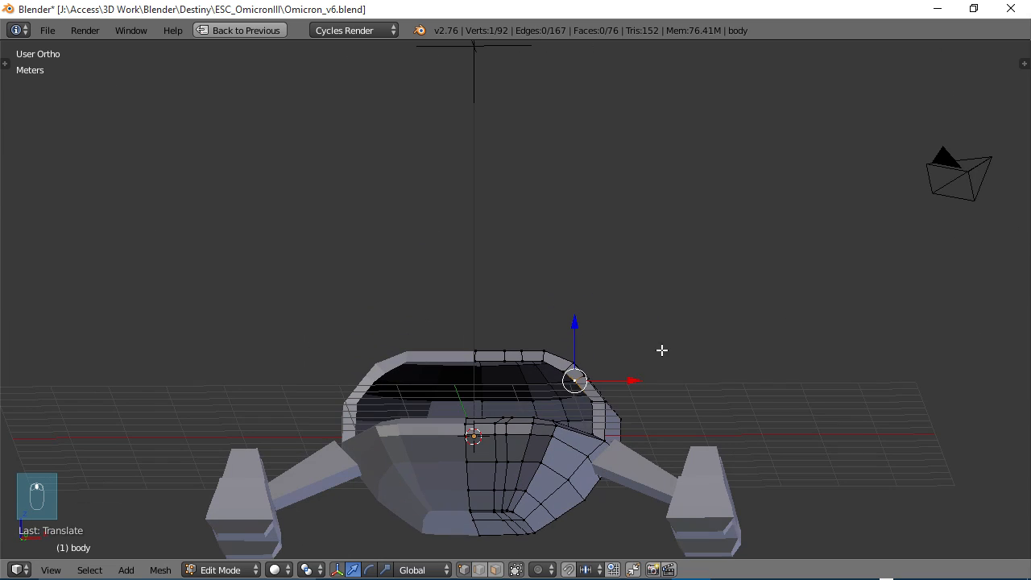
scroll(584, 415, "up", 5)
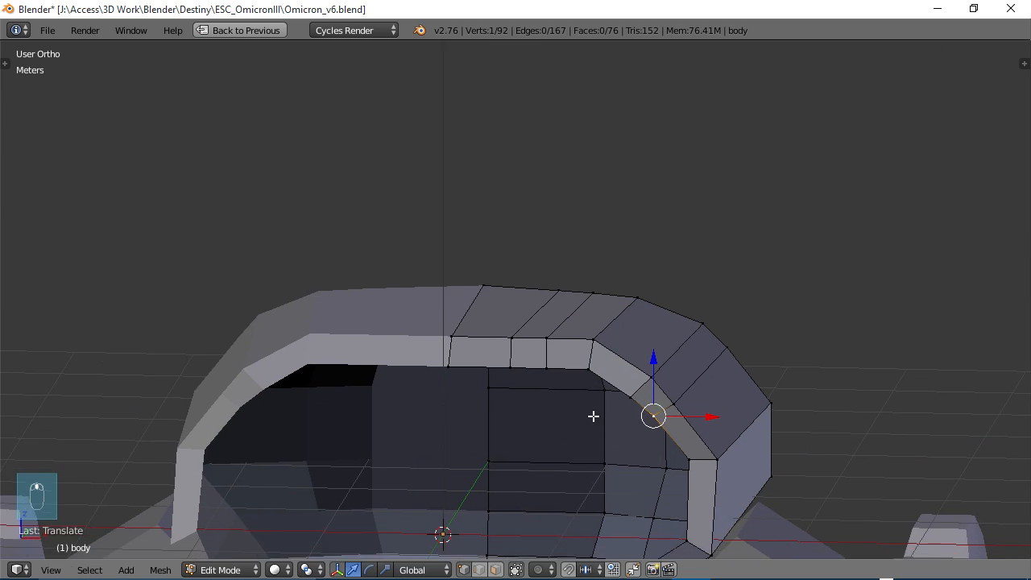
middle_click_drag(594, 417, 649, 336)
Deselect everything, leave Edit Mode and unhide the shield object to check it against the body's rim.
key("a")
key("Tab")
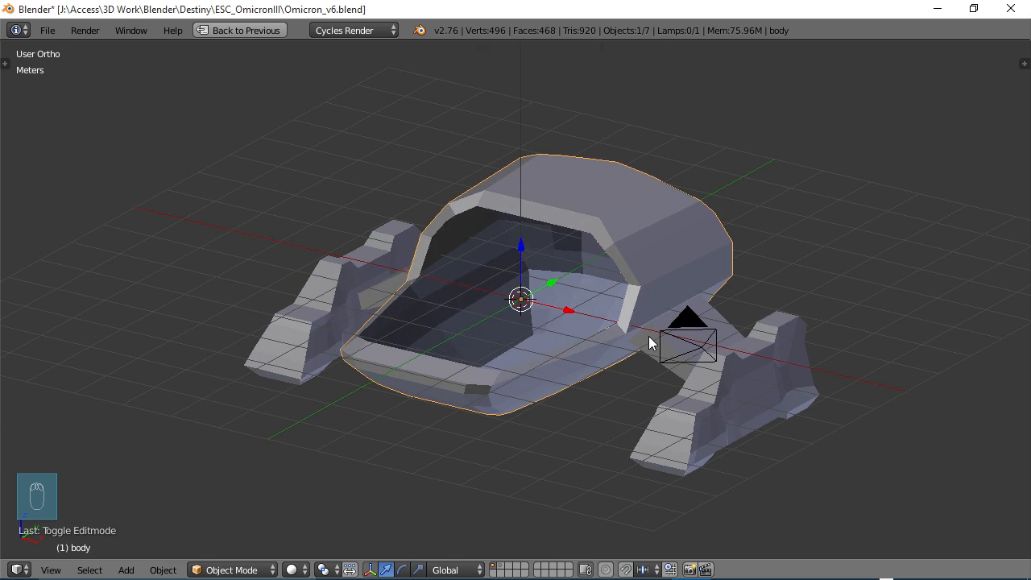
key("alt+h")
scroll(657, 341, "up", 3)
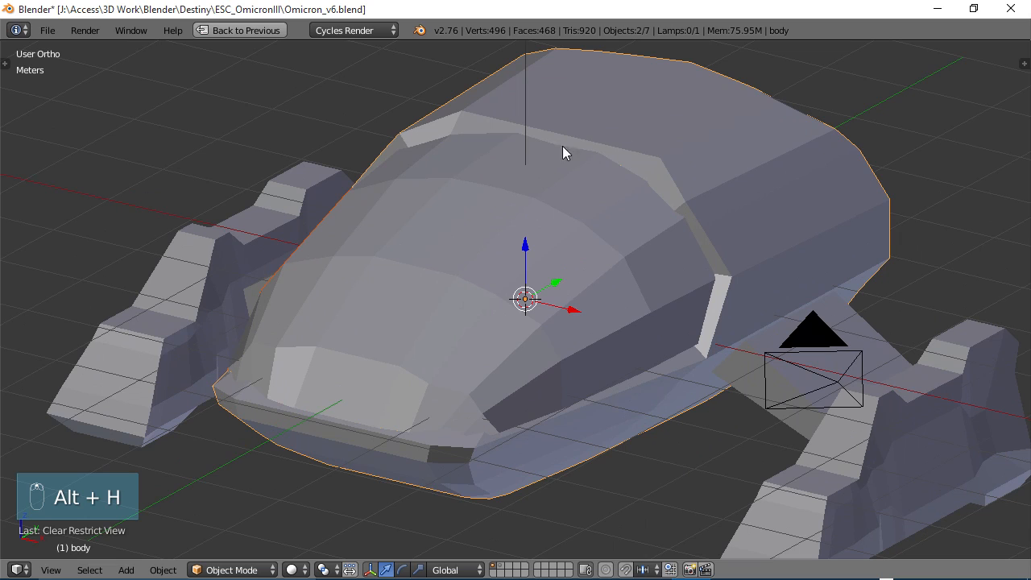
middle_click_drag(661, 281, 596, 258)
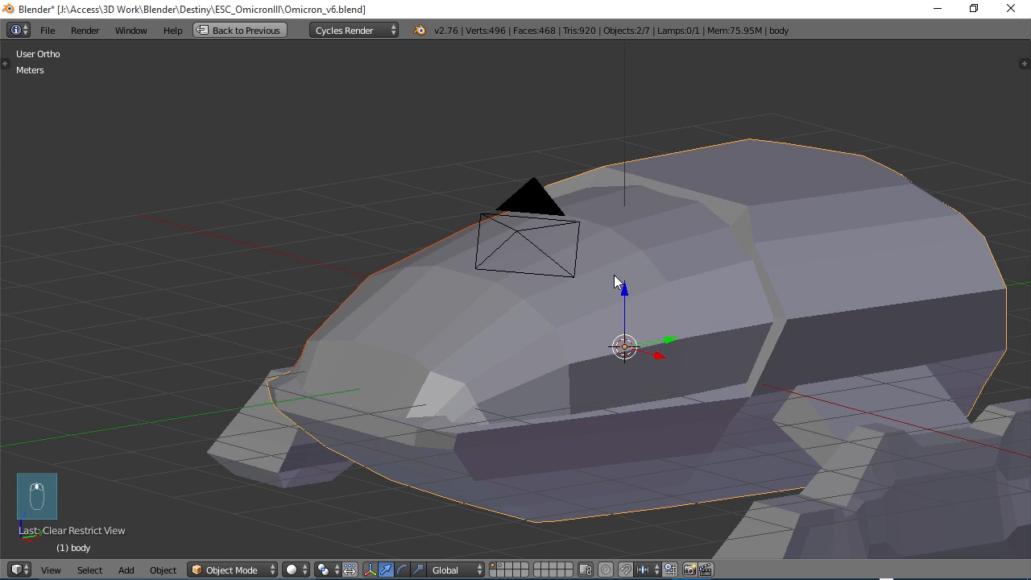
scroll(616, 282, "down", 2)
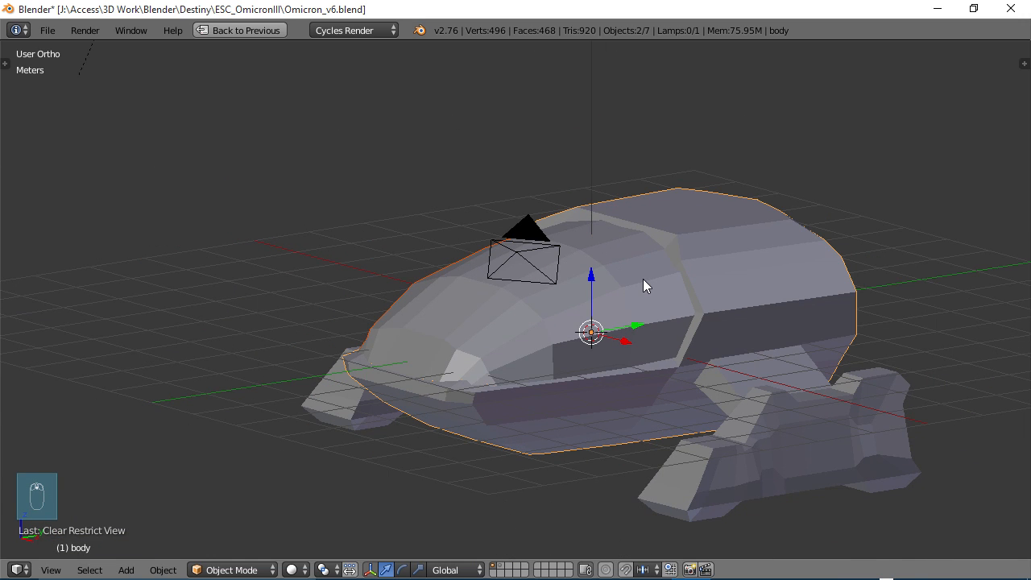
Restore the multi-view layout and apply the shield's Mirror modifier.
key("ctrl+Up")
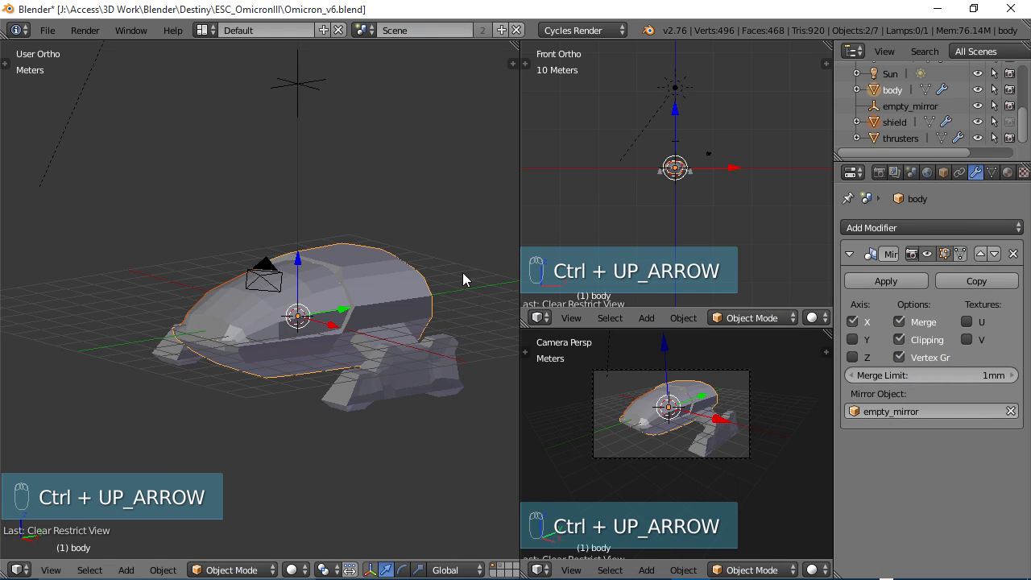
right_click(264, 302)
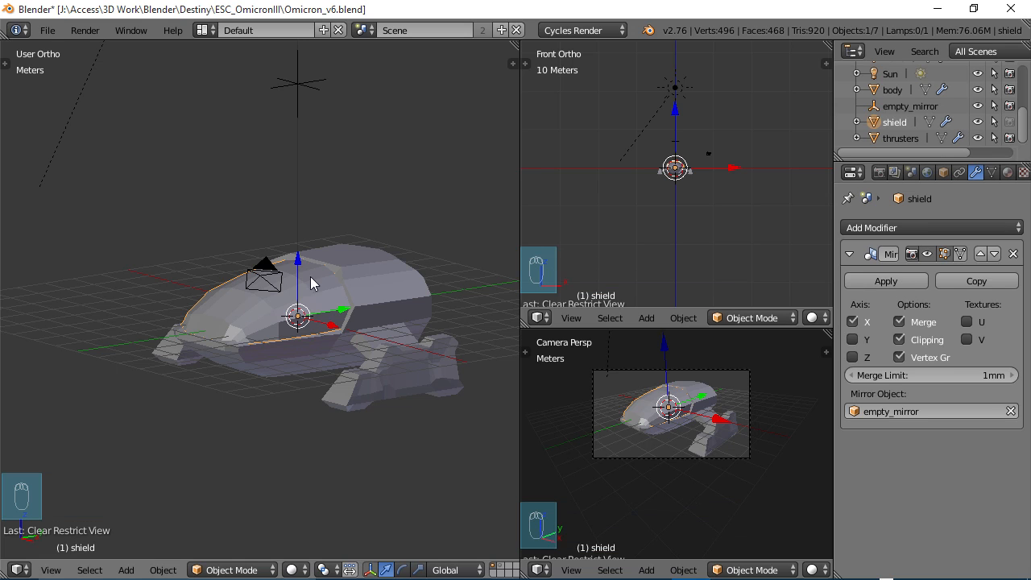
left_click(903, 281)
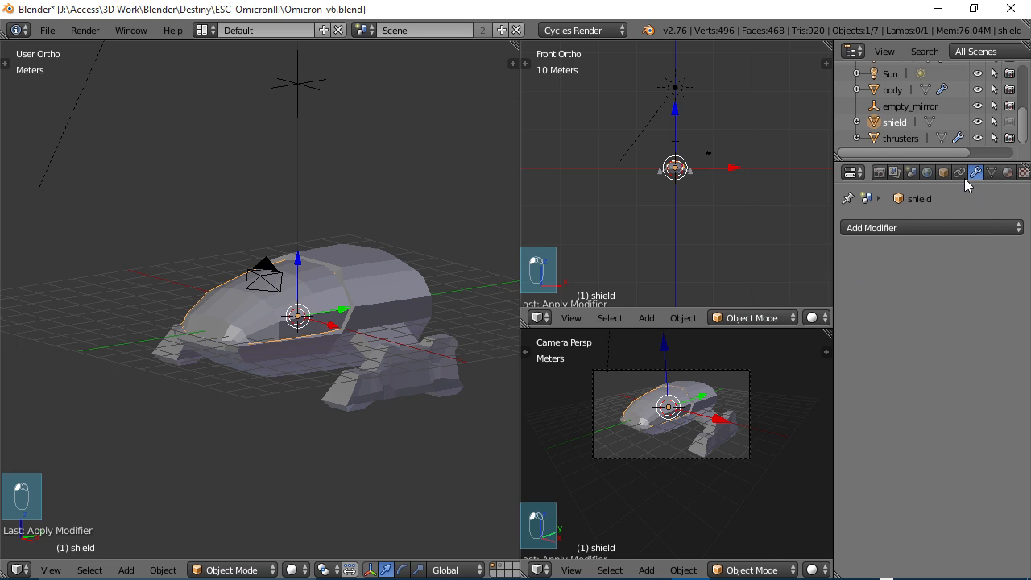
Add a Subdivision Surface modifier to the shield with 2 view subdivisions.
left_click(892, 226)
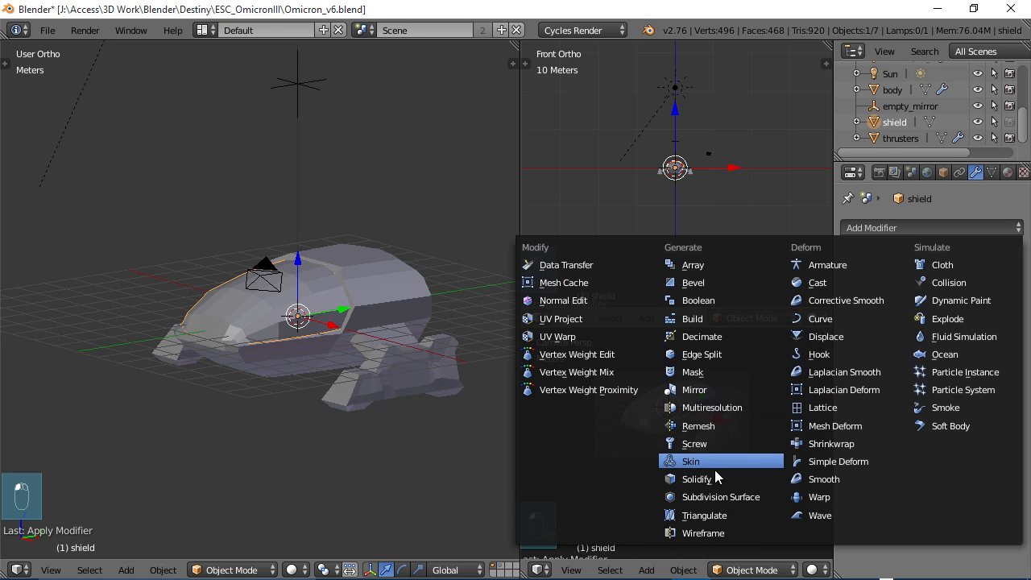
left_click(710, 493)
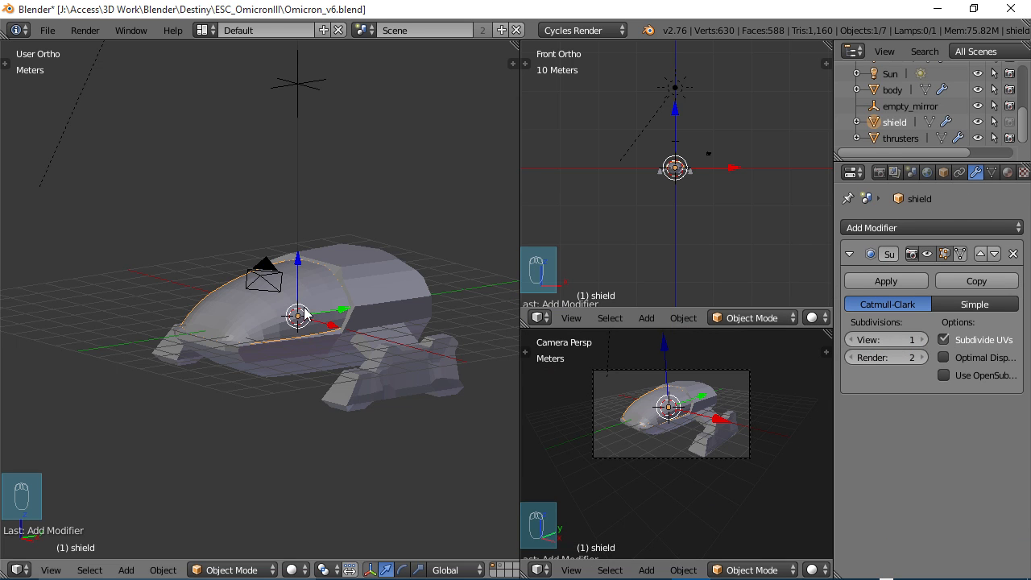
left_click(922, 339)
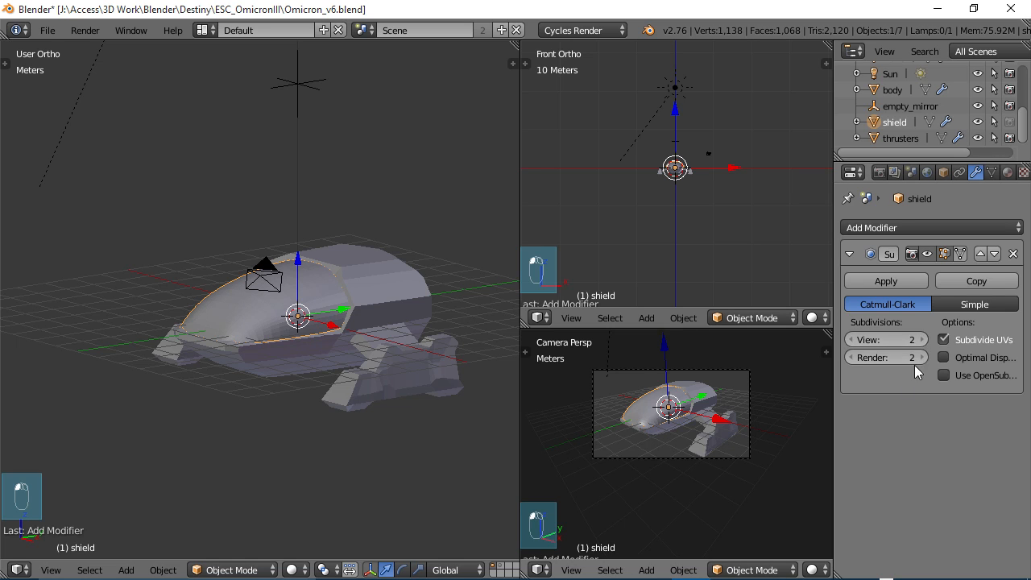
Shade the shield smooth and inspect how it fits the body's rim from several sides.
key("t")
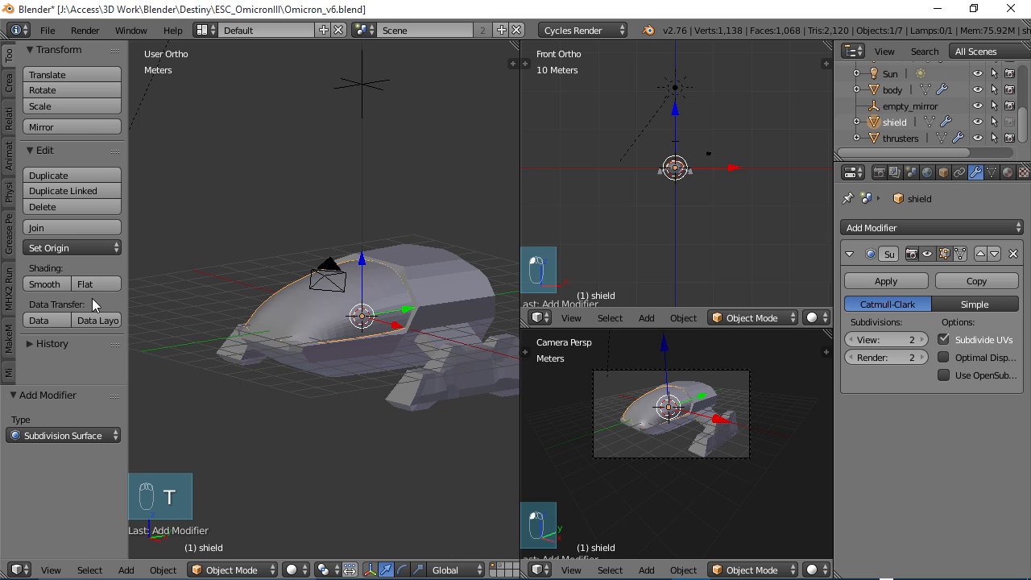
left_click(44, 283)
mouse_move(283, 336)
middle_mouse_down()
mouse_move(343, 358)
mouse_move(286, 316)
middle_mouse_up()
key("t")
scroll(295, 352, "up", 5)
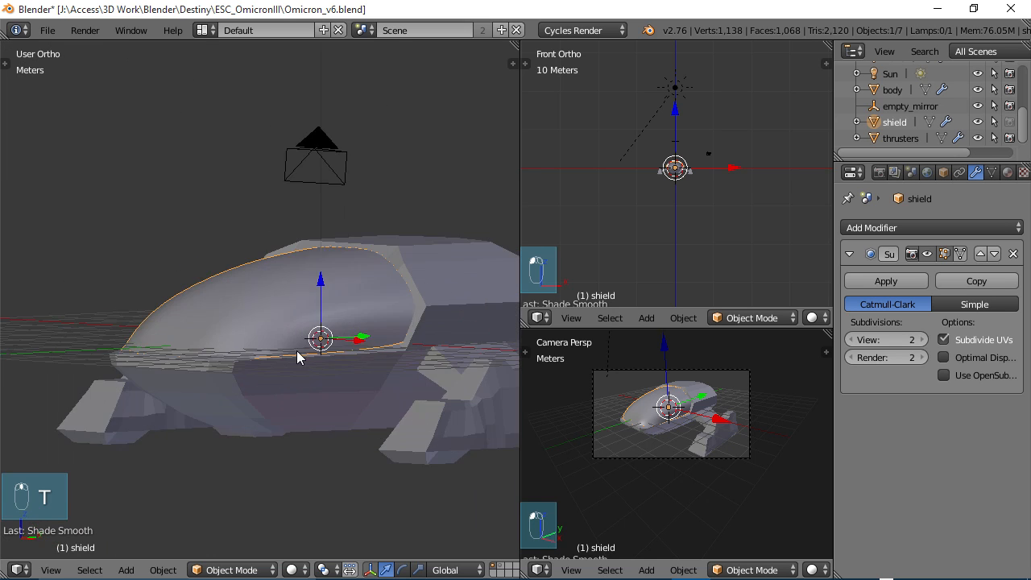
scroll(298, 373, "up", 3)
middle_click_drag(296, 353, 181, 357)
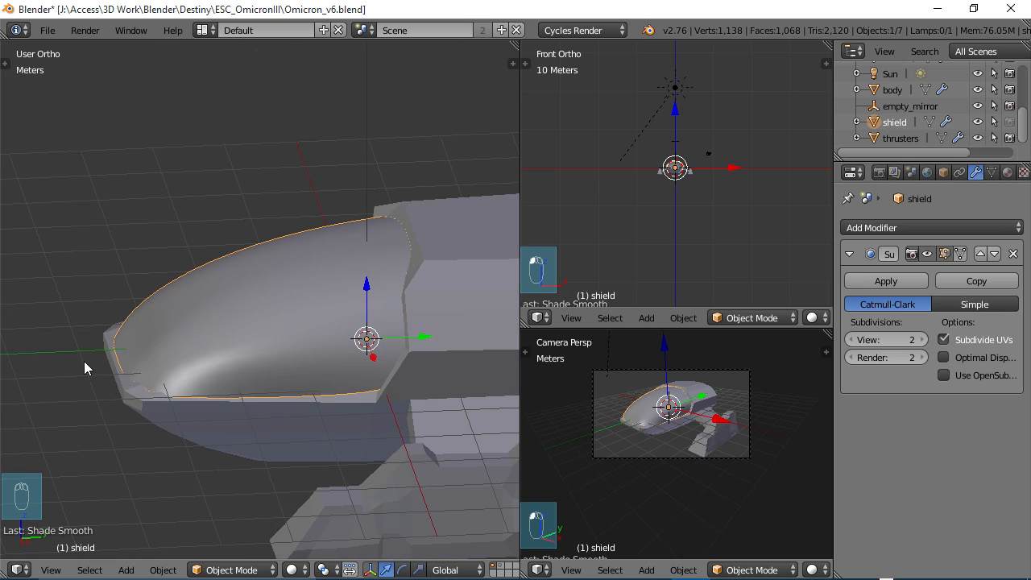
middle_click_drag(387, 249, 523, 265)
middle_click_drag(310, 292, 216, 389)
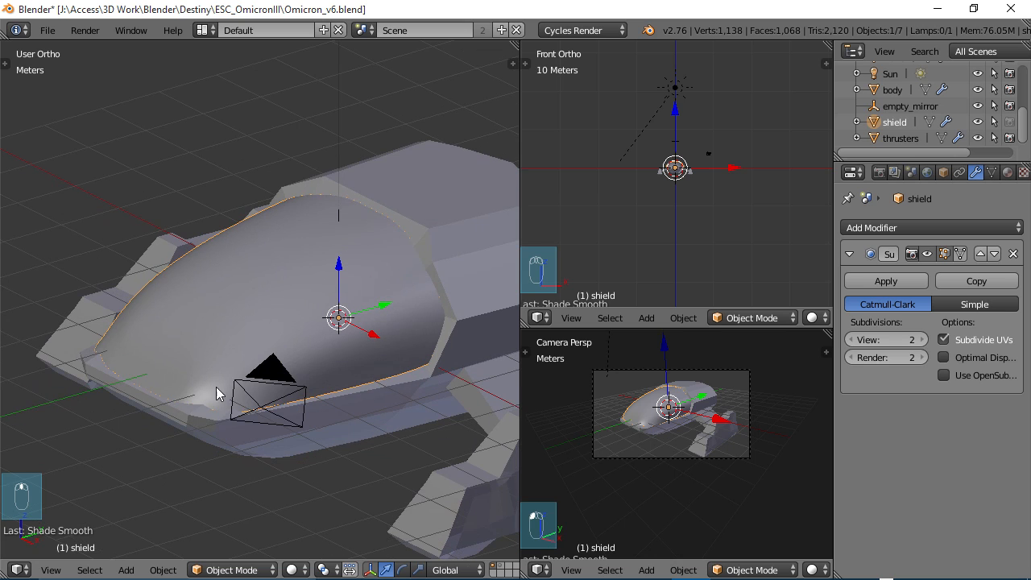
middle_click_drag(107, 361, 209, 371)
Make the body the active object and enter Edit Mode on it.
key("Tab")
key("Tab")
right_click(287, 416)
key("Tab")
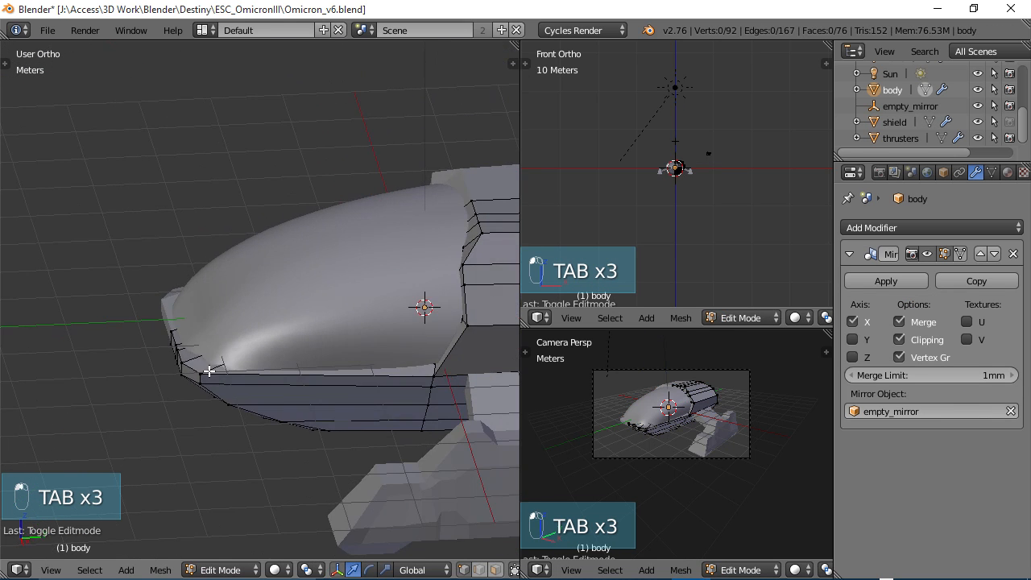
Lower the inner rim's front corner vertices along Z so they sit beneath the smoothed shield.
scroll(216, 373, "up", 3)
middle_click_drag(218, 406, 260, 253, "shift")
key("z")
right_click(249, 253)
key("z")
left_click_drag(253, 206, 224, 219)
right_click(210, 235)
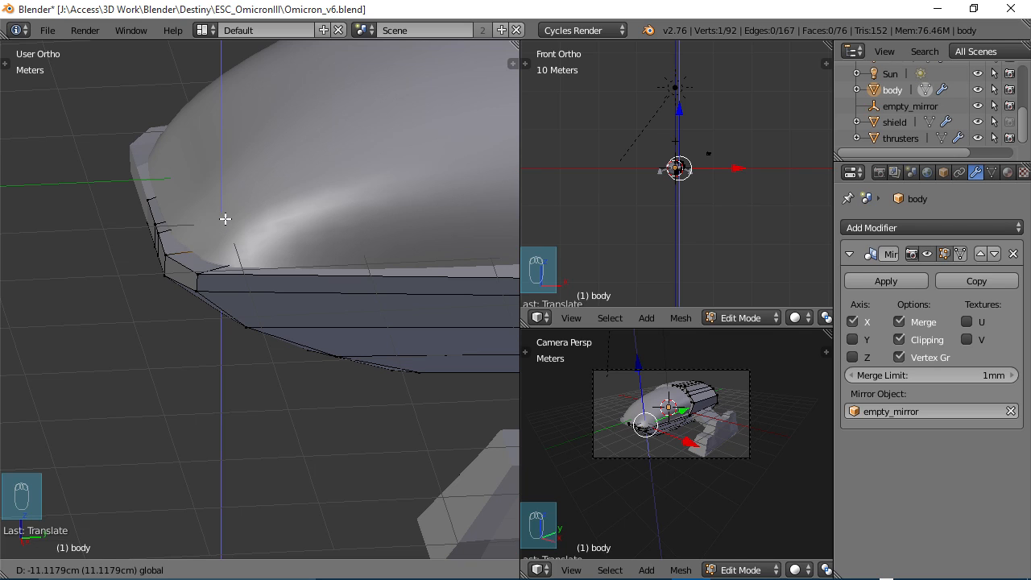
left_click_drag(225, 222, 225, 223)
Lower the next two front vertices of the inner rim along Z, checking their height from the side.
middle_click_drag(222, 251, 235, 217)
right_click(219, 201)
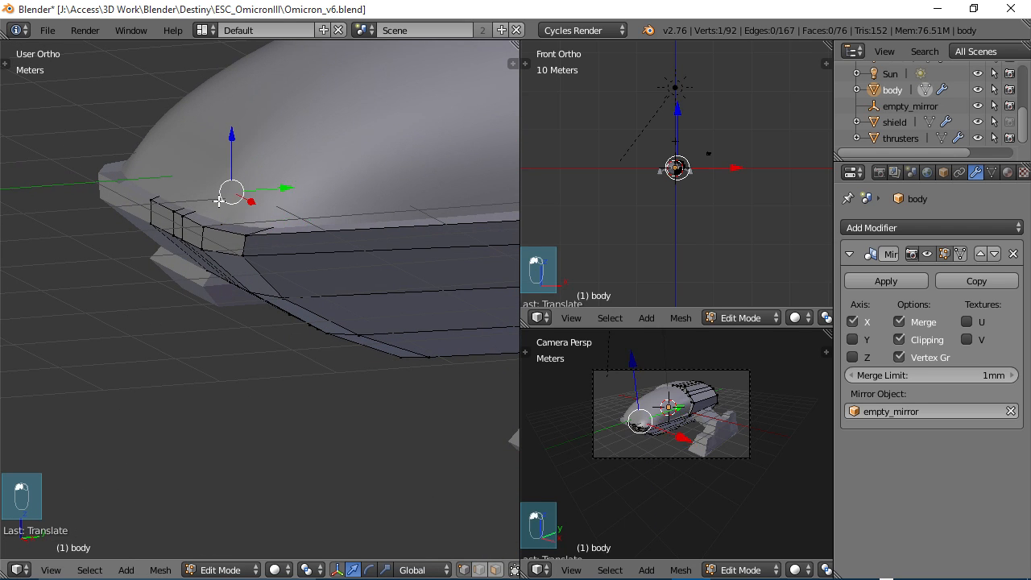
left_click_drag(233, 150, 233, 154)
middle_click_drag(222, 195, 336, 213)
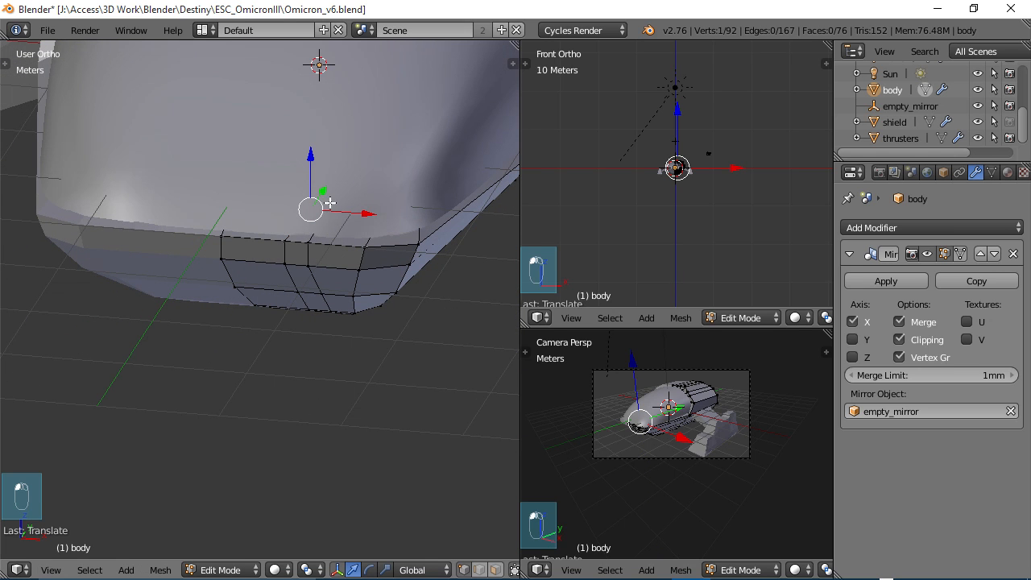
right_click(342, 190)
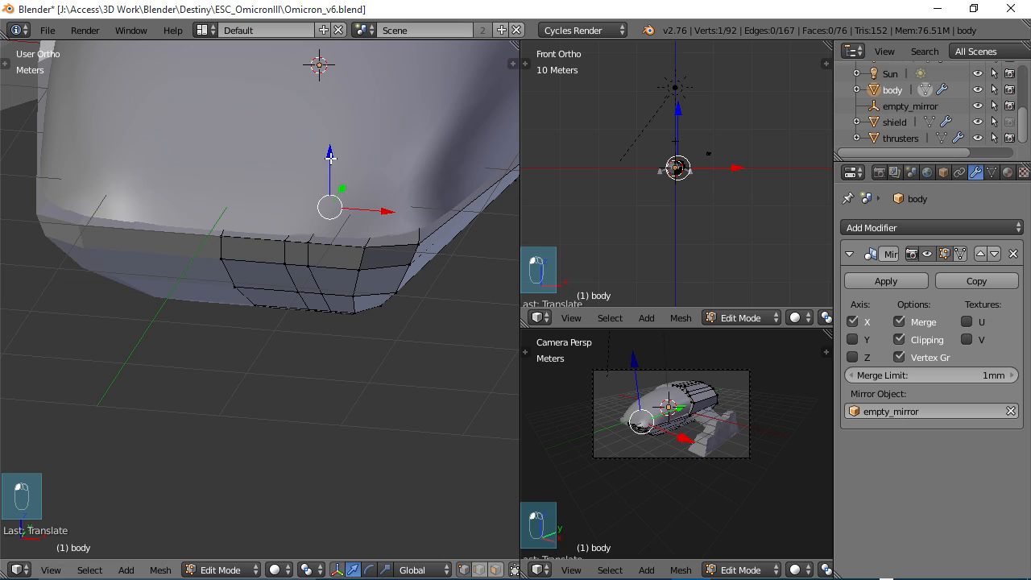
left_click_drag(330, 158, 330, 161)
middle_click_drag(331, 162, 182, 166)
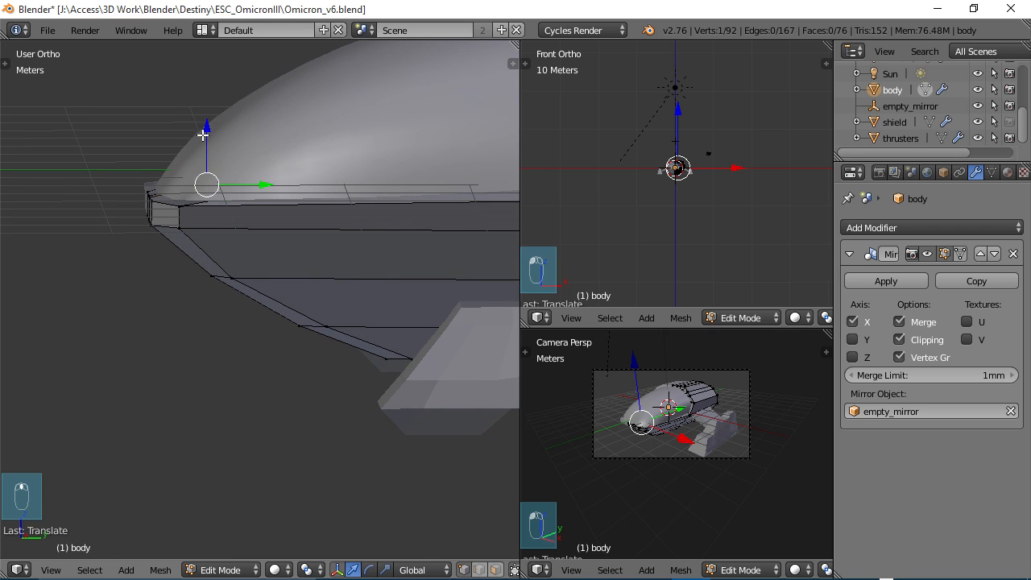
left_click_drag(203, 135, 209, 133)
middle_click_drag(211, 174, 269, 199)
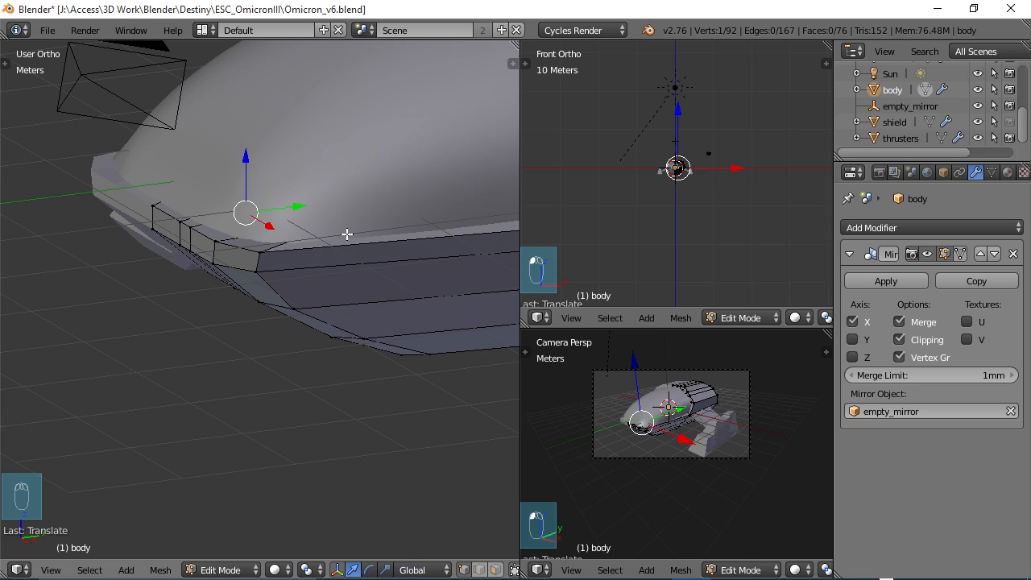
Select only the inner rim's four front vertices in wireframe and flatten them by scaling to 0 along Z.
key("z")
middle_click_drag(315, 239, 426, 292)
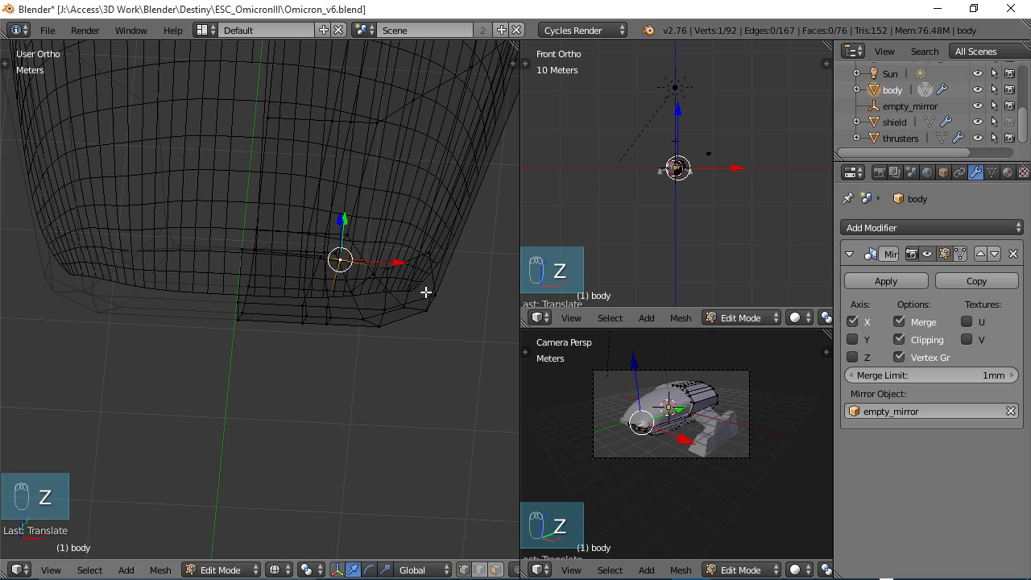
key("b")
left_click_drag(392, 271, 316, 247)
right_click(389, 271)
key("c")
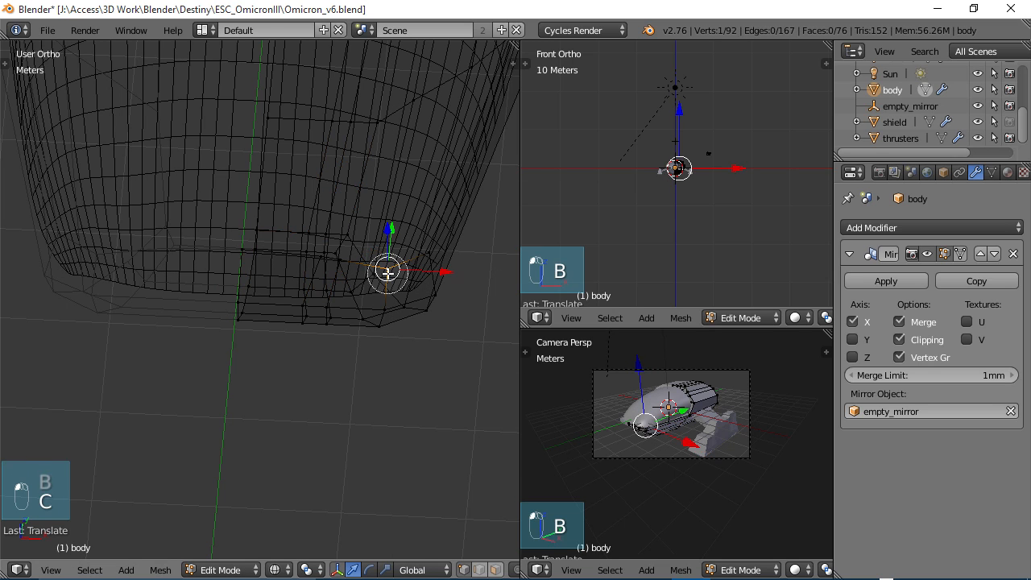
left_click_drag(389, 274, 224, 257)
right_click(222, 257)
mouse_move(274, 268)
middle_mouse_down()
mouse_move(270, 253)
mouse_move(283, 260)
middle_mouse_up()
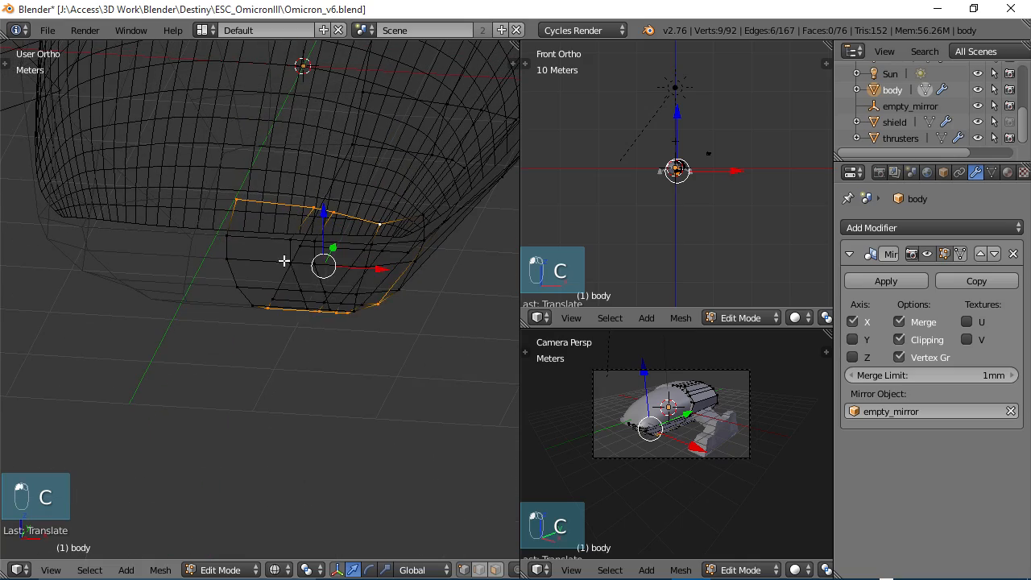
key("c")
middle_click_drag(382, 296, 242, 320)
right_click(201, 312)
middle_click_drag(311, 274, 334, 239)
key("s")
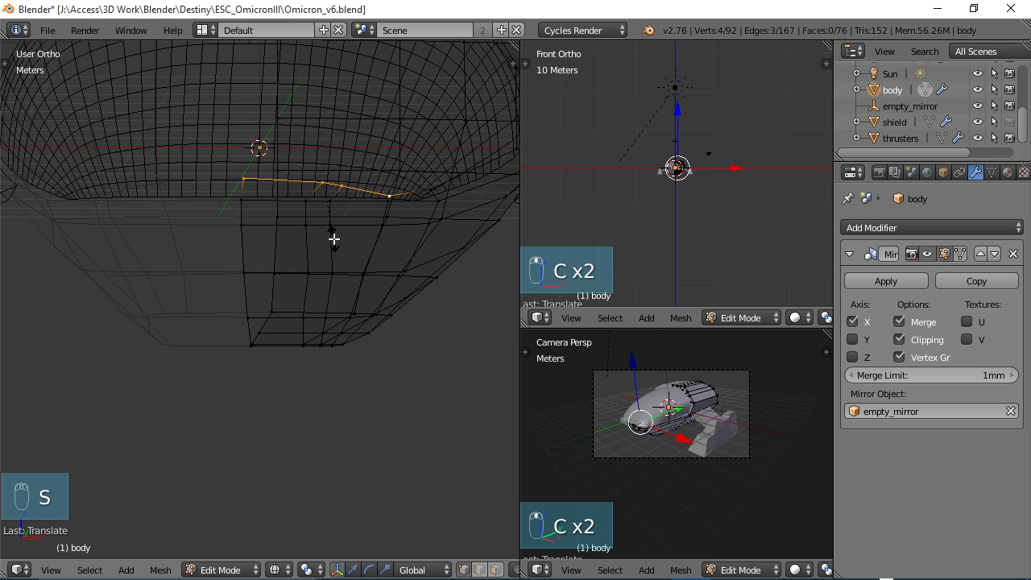
key("z")
key("0")
key("Return")
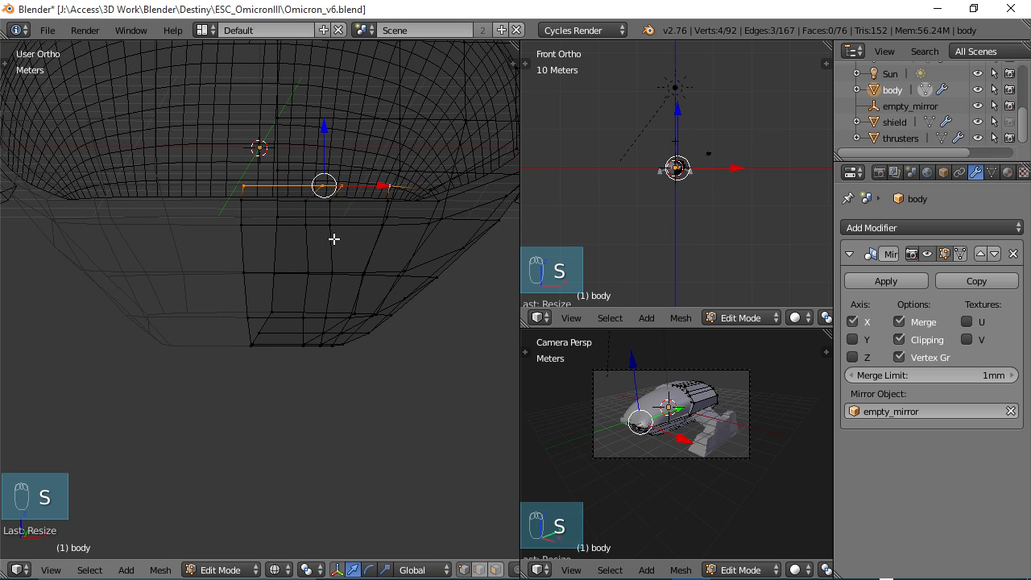
Lower the flattened front row of the inner rim slightly along Z and return to solid shading.
middle_click_drag(361, 171, 346, 170)
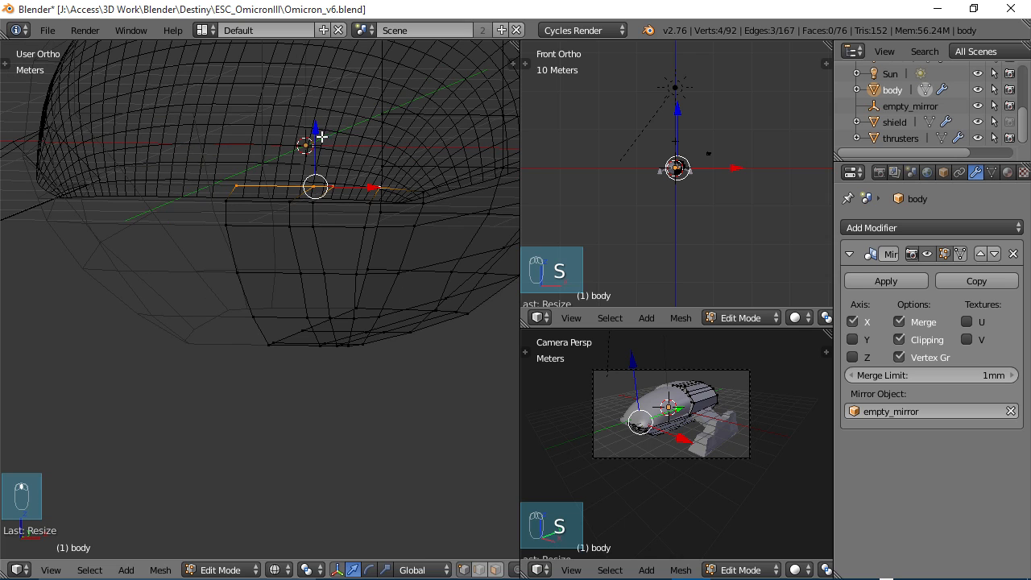
key("g")
key("z")
left_click(324, 143)
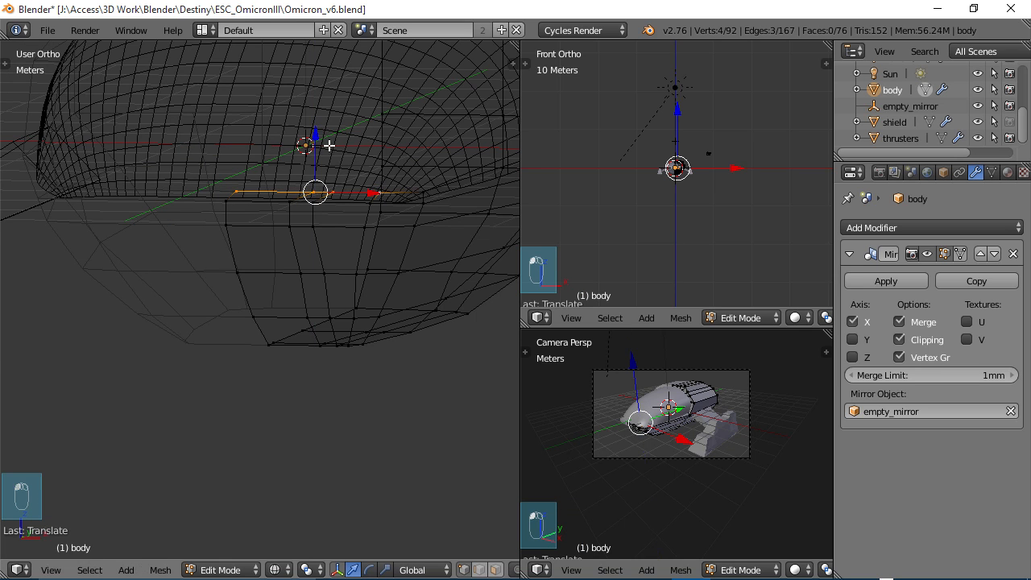
mouse_move(330, 145)
middle_mouse_down()
mouse_move(352, 231)
mouse_move(300, 295)
mouse_move(325, 350)
mouse_move(282, 323)
mouse_move(301, 276)
mouse_move(332, 275)
middle_mouse_up()
key("z")
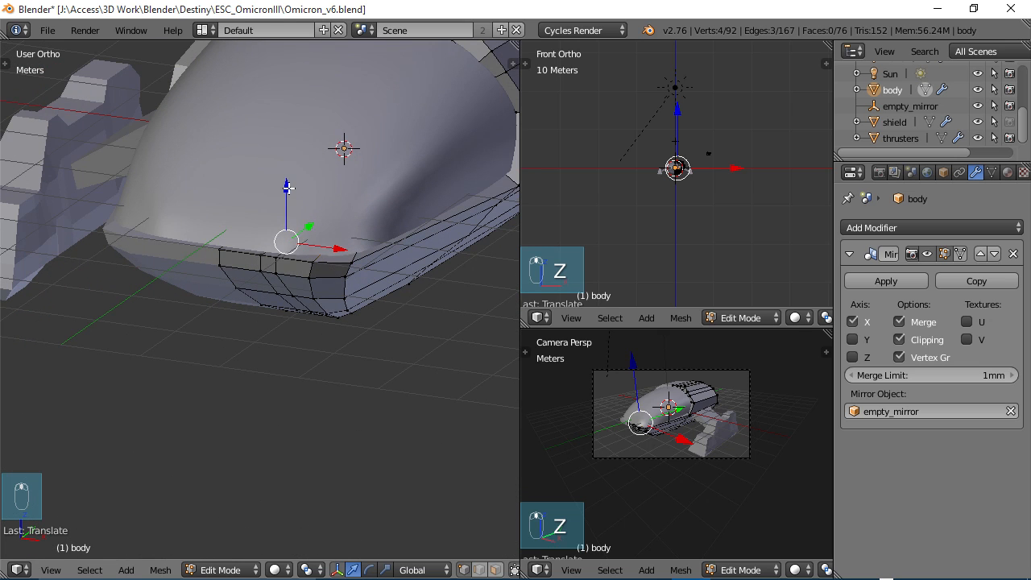
Lower the inner rim's front row of vertices a touch further along Z, checking the fit against the shield.
left_click_drag(287, 187, 289, 191)
scroll(316, 259, "down", 2)
middle_click_drag(318, 263, 269, 268)
middle_click_drag(392, 203, 166, 308, "shift")
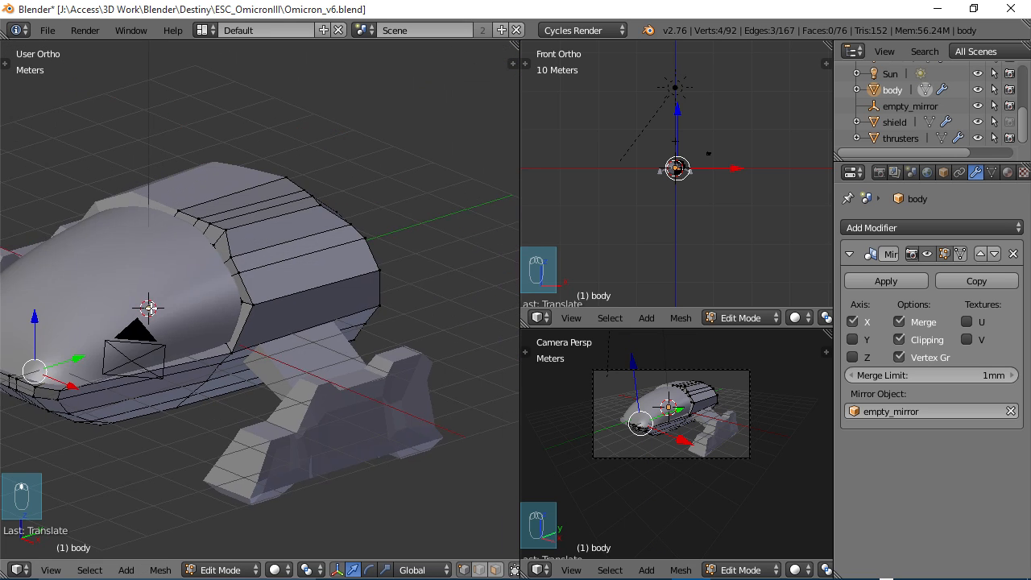
Select the four inner rim vertices along the upper edge beside the shield and lower them slightly along Z.
scroll(173, 309, "up", 3)
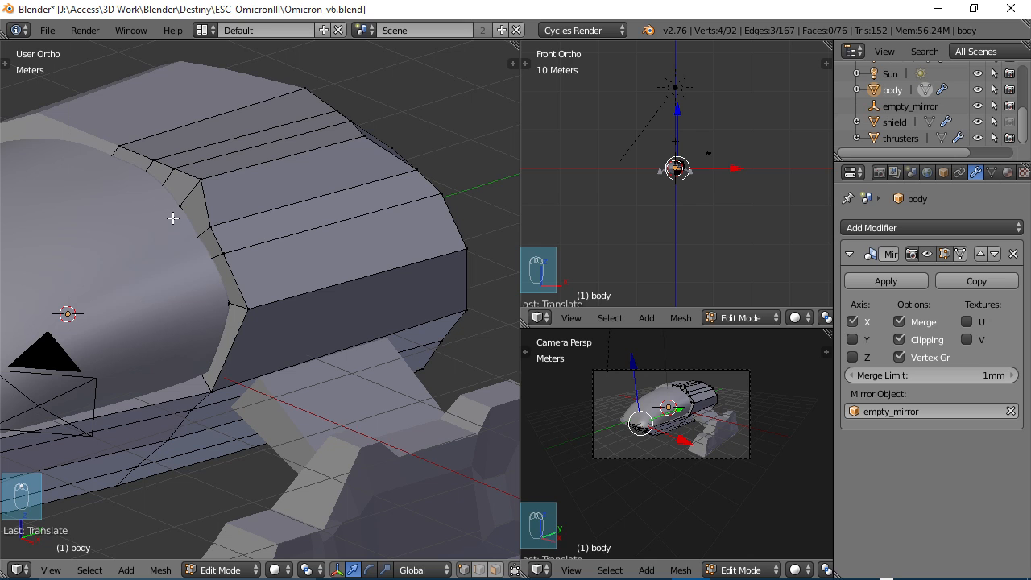
key("z")
key("z")
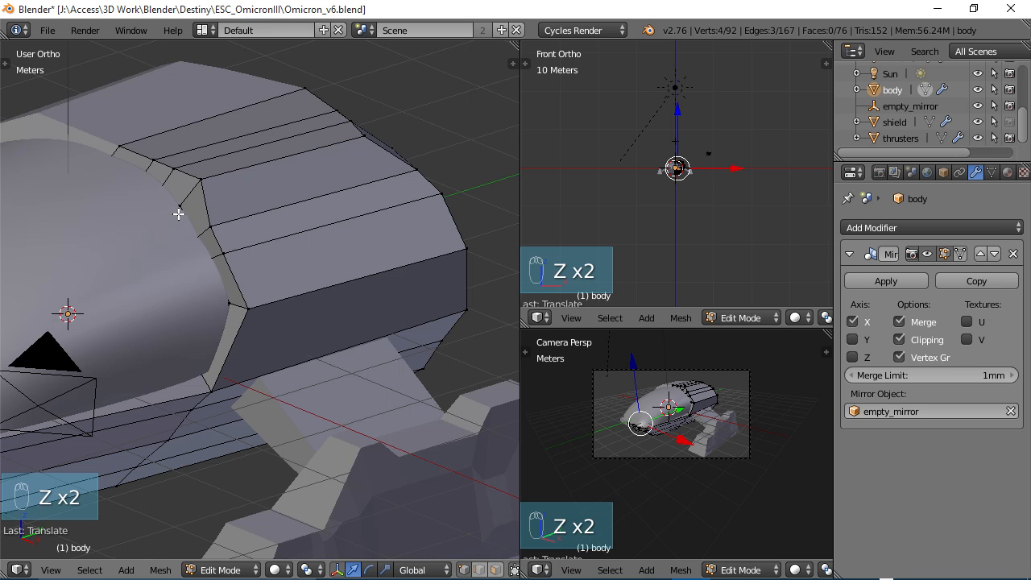
right_click(179, 203)
middle_click_drag(177, 246, 239, 282)
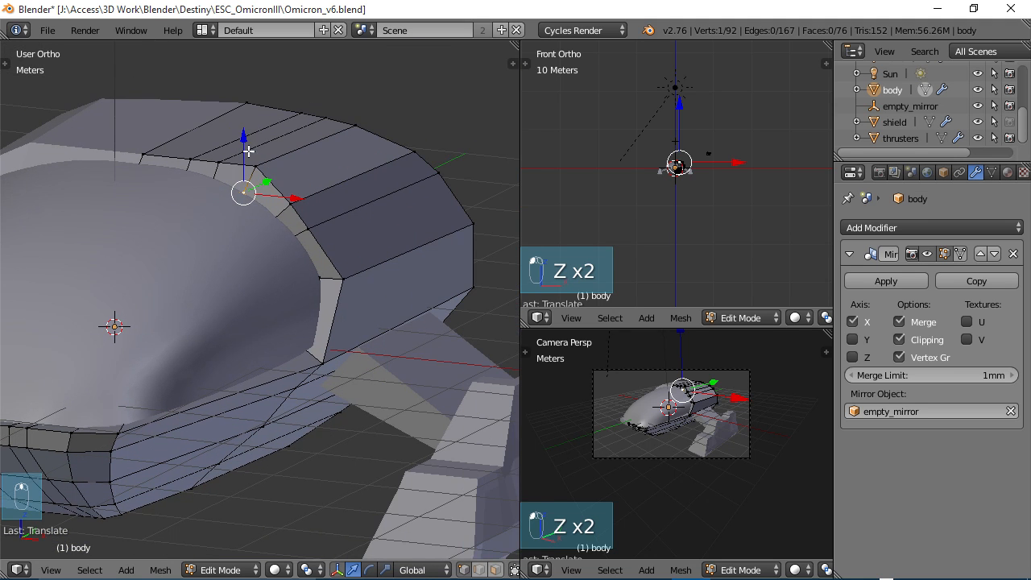
middle_click_drag(247, 132, 266, 217)
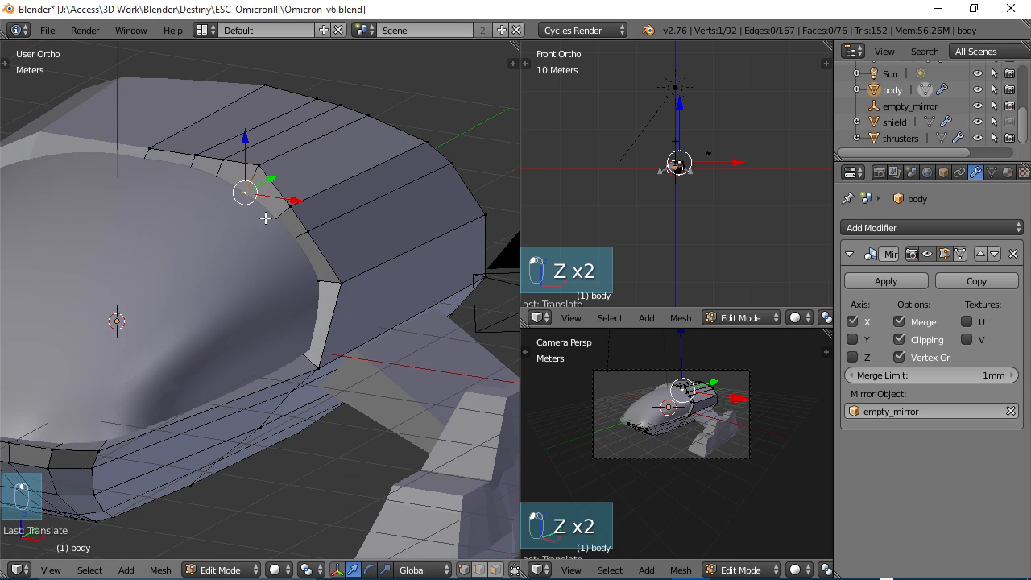
right_click(212, 191, "shift")
right_click(140, 177, "shift")
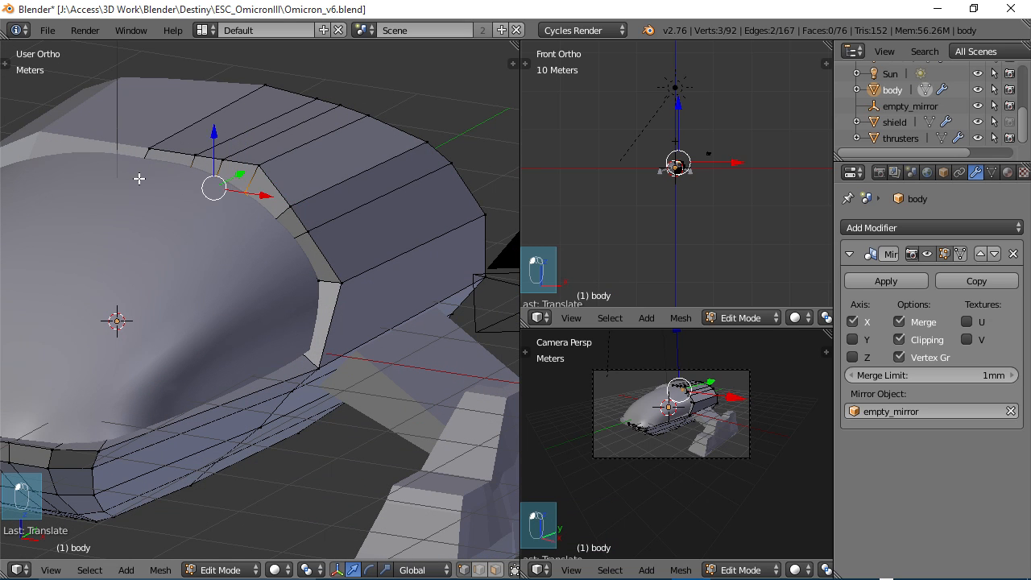
right_click(159, 178, "shift")
middle_click_drag(159, 178, 186, 155)
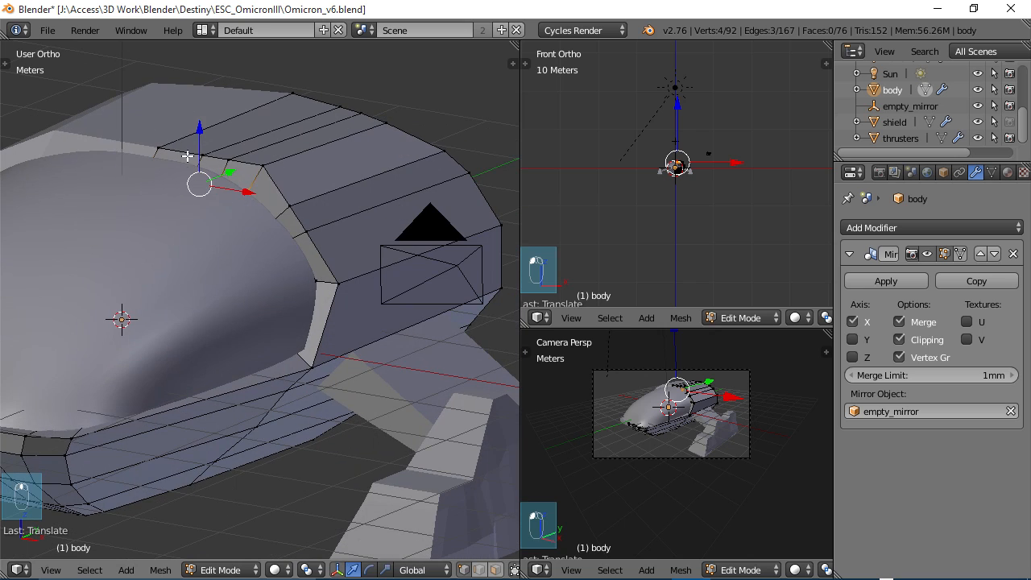
key("g")
key("z")
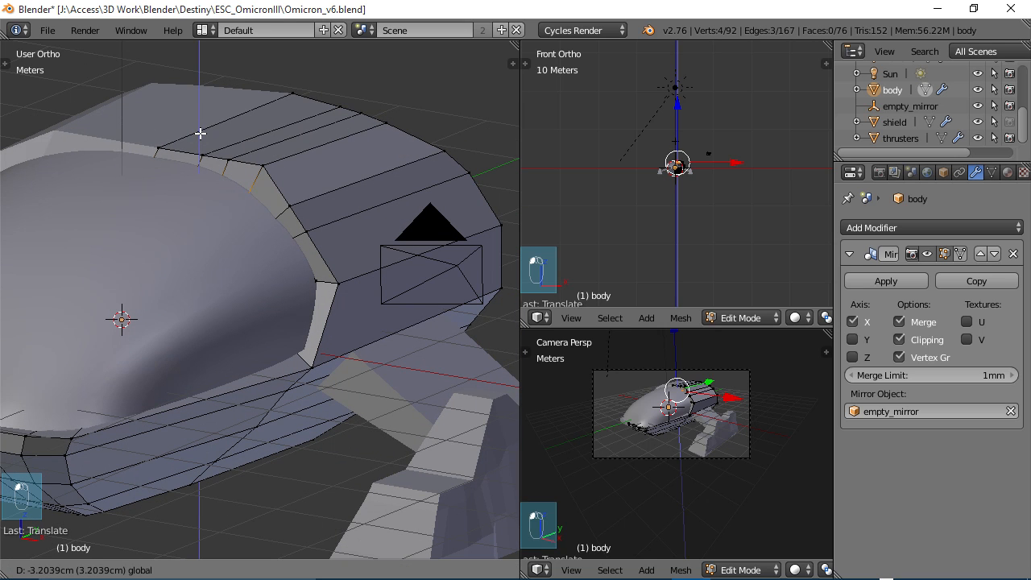
left_click(199, 137)
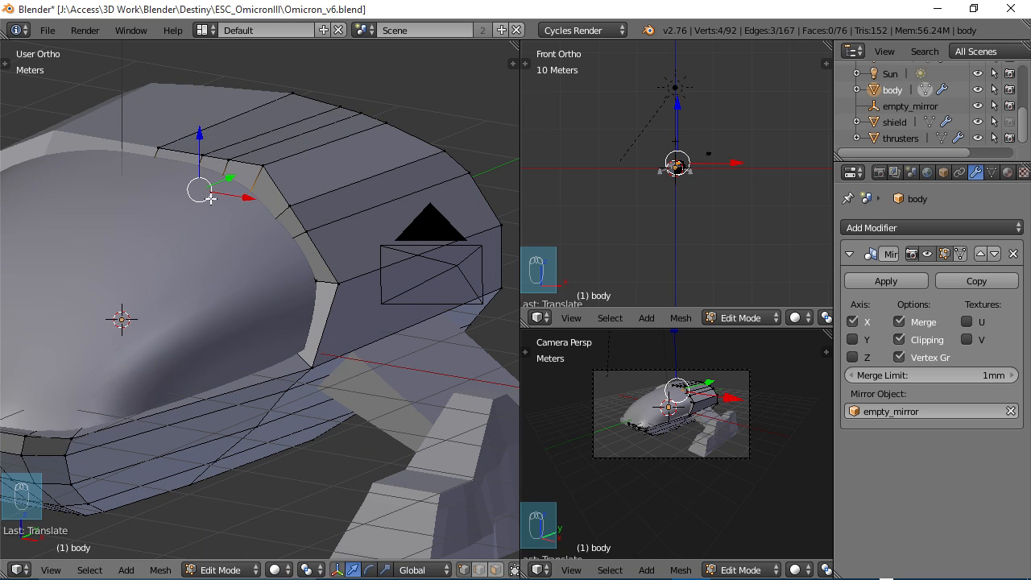
Move the inner rim vertex just below the upper corner slightly forward along Y.
middle_click_drag(210, 198, 173, 246)
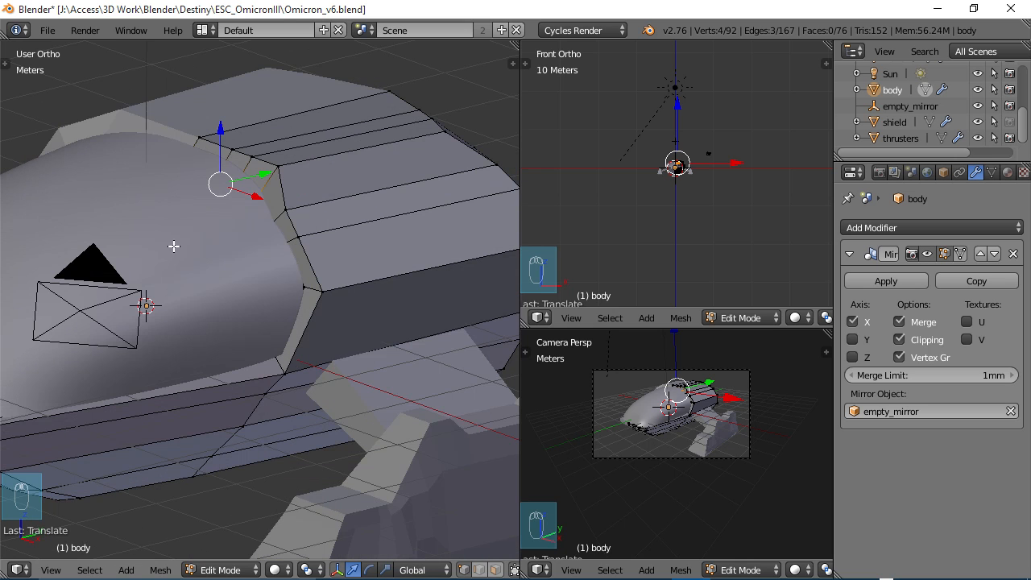
middle_click_drag(329, 244, 272, 234)
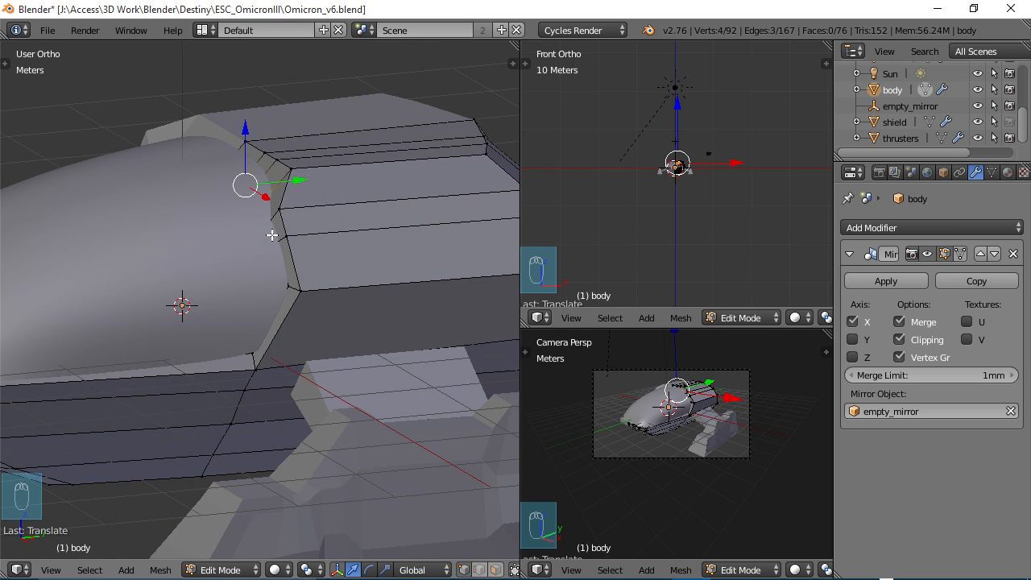
right_click(271, 220)
key("g")
key("y")
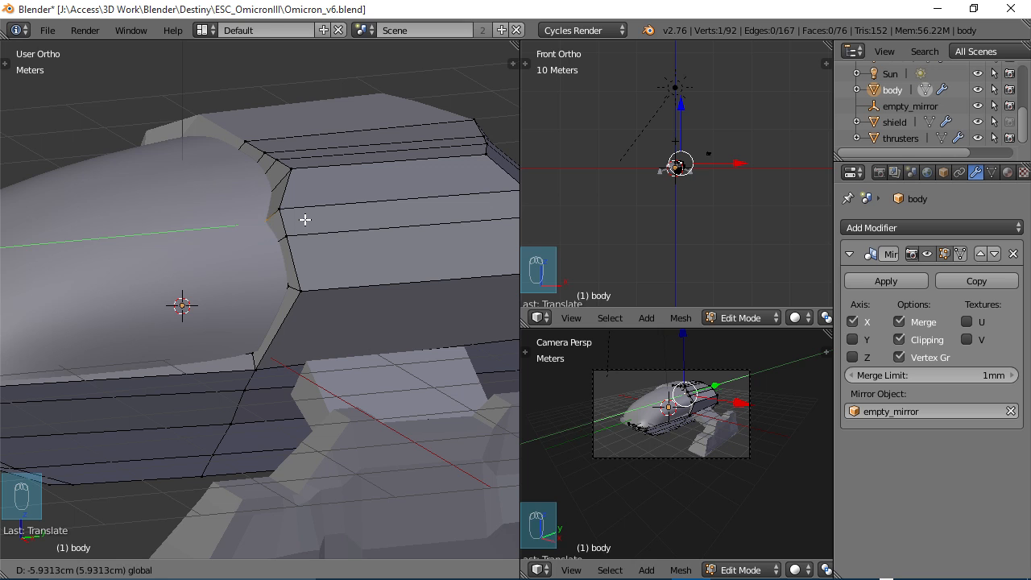
left_click(307, 219)
middle_click_drag(307, 219, 287, 243)
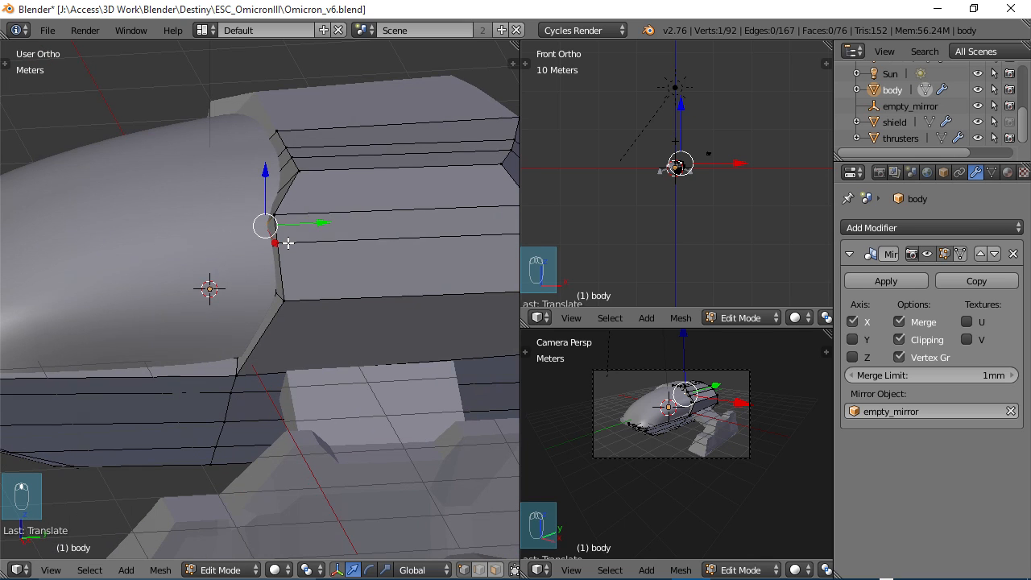
Move the body's outer rim vertex below the upper corner slightly backward along Y.
right_click(285, 212)
mouse_move(334, 212)
left_mouse_down()
mouse_move(347, 211)
mouse_move(334, 239)
mouse_move(346, 212)
left_mouse_up()
right_click(308, 245)
right_click(313, 214)
middle_click_drag(346, 212, 315, 228)
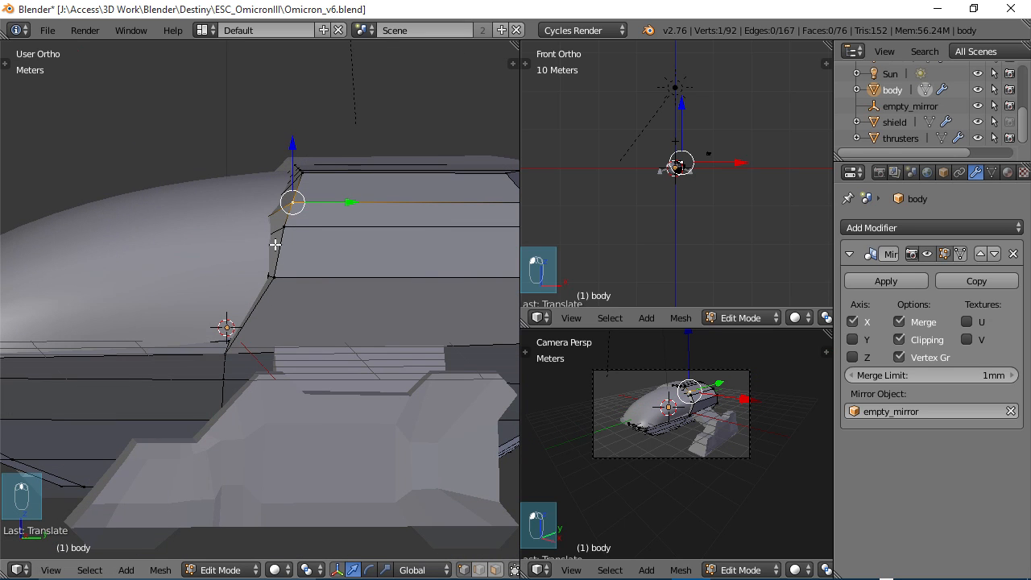
Adjust the neighbouring inner rim vertex, and shift the four upper inner rim vertices backward along Y.
right_click(272, 220)
mouse_move(314, 217)
left_mouse_down()
mouse_move(329, 221)
mouse_move(320, 235)
left_mouse_up()
left_click_drag(283, 187, 324, 202)
middle_click_drag(324, 202, 443, 239)
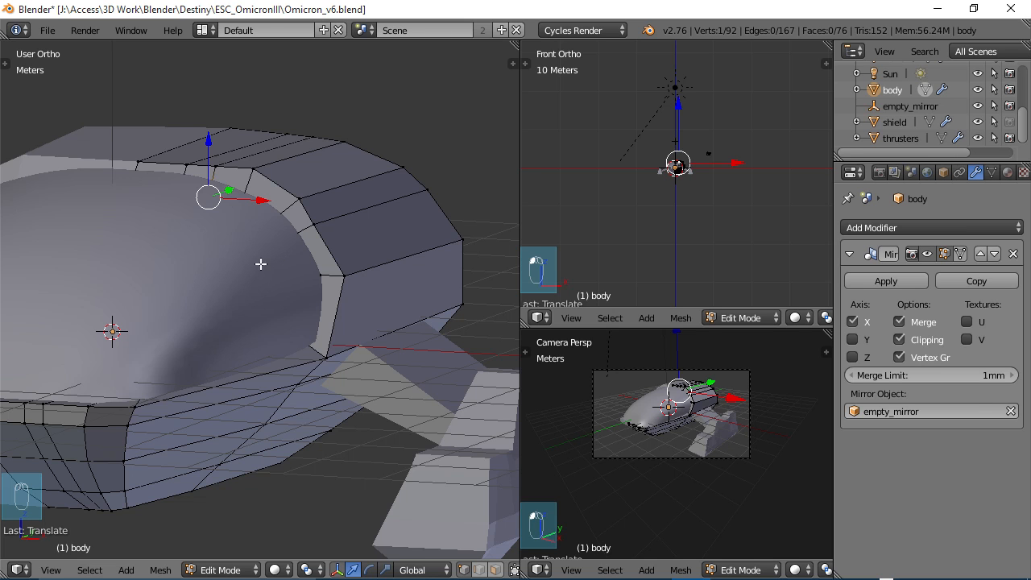
Hide the shield object and resume editing the body mesh.
key("Tab")
right_click(213, 273)
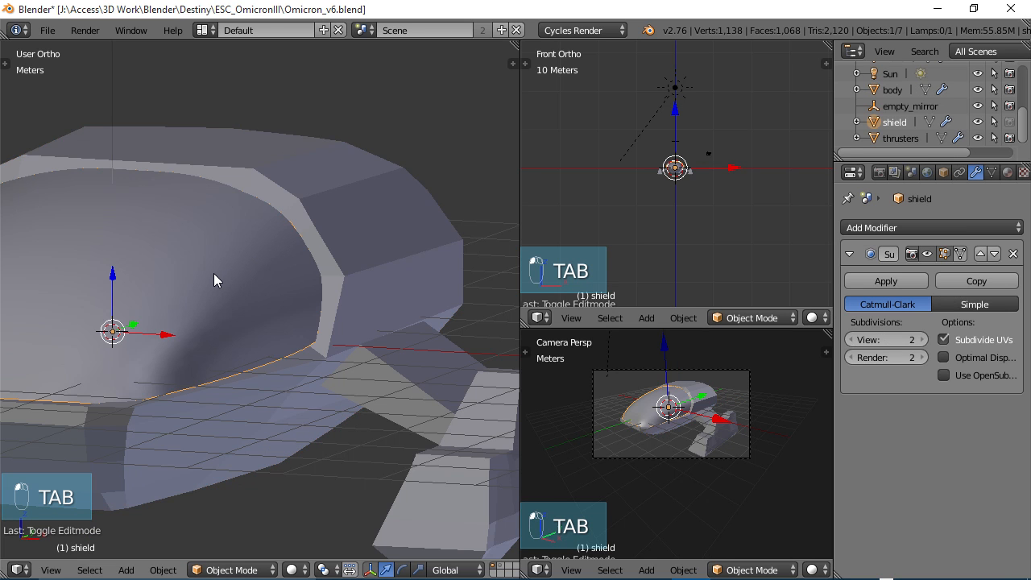
key("h")
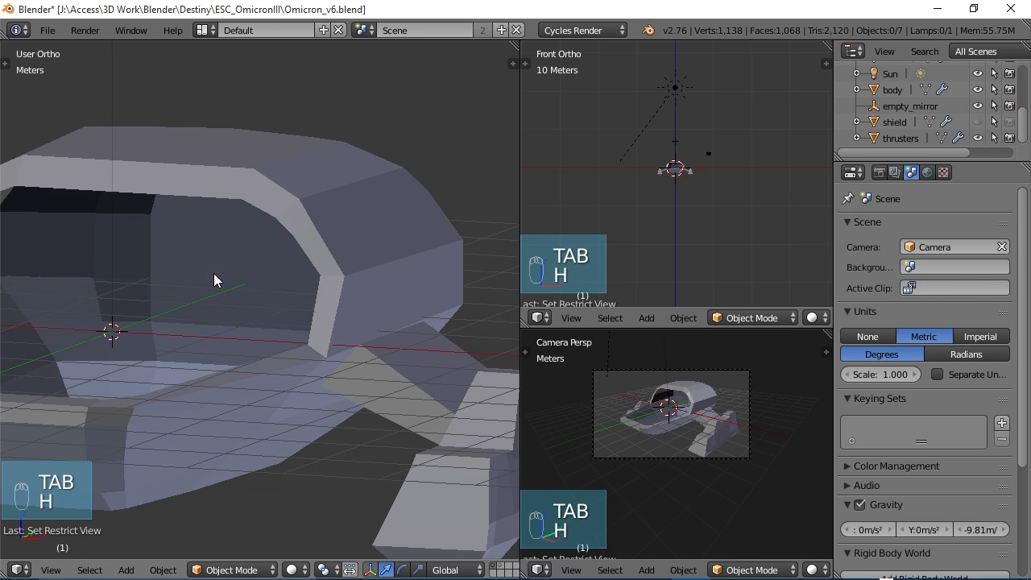
right_click(241, 174)
key("Tab")
Select the seven inner rim vertices from the top centre to the side corner and scale them along Y.
middle_click_drag(272, 230, 205, 227)
right_click(160, 174)
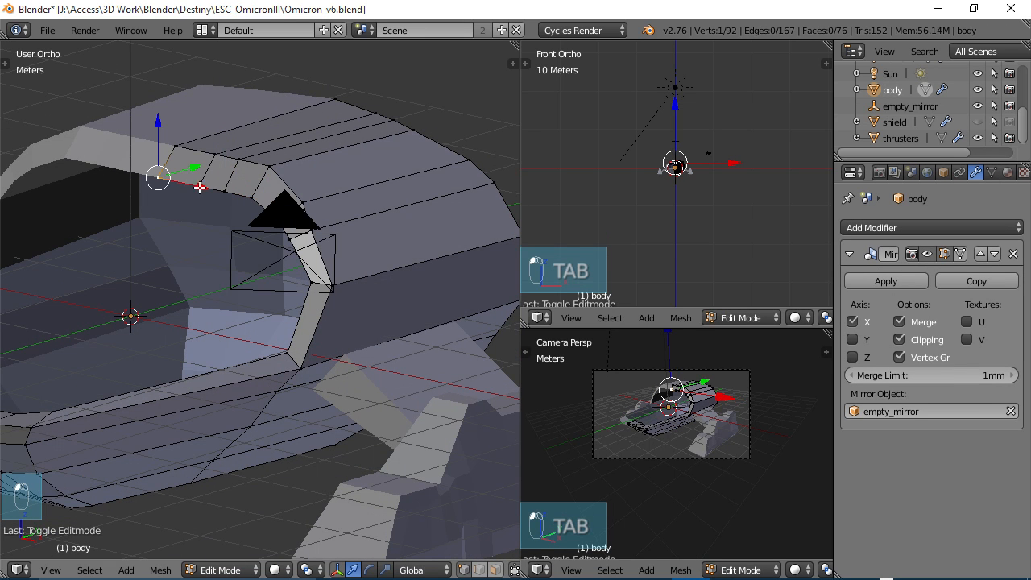
right_click(232, 192, "shift")
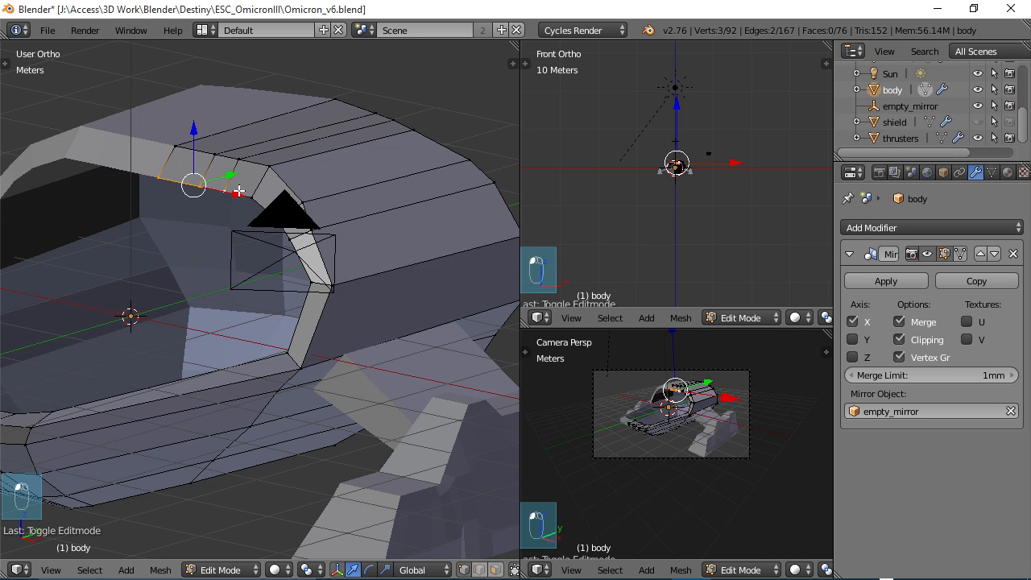
right_click(257, 188, "shift")
right_click(280, 208, "shift")
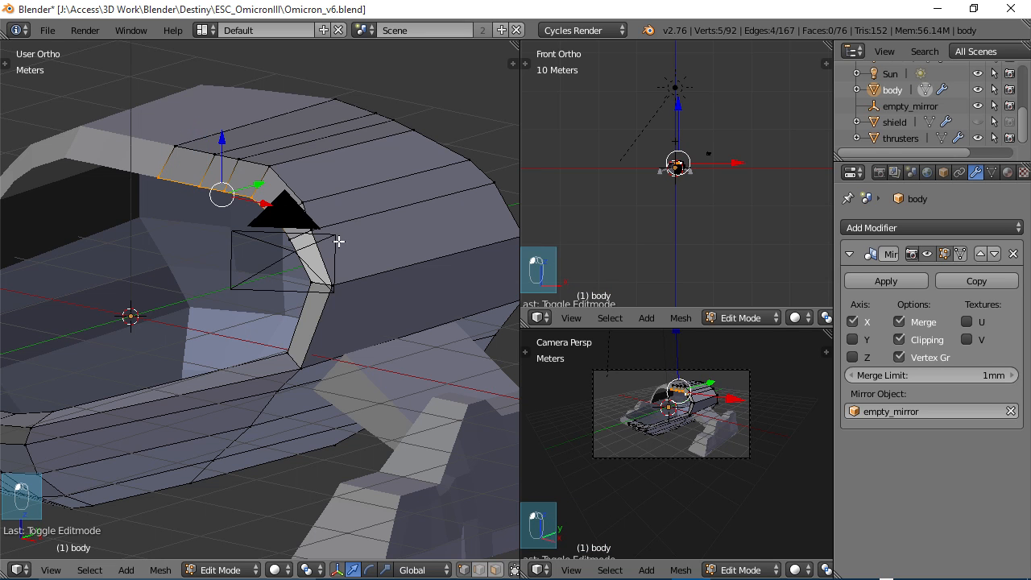
right_click(291, 240, "shift")
middle_click_drag(327, 228, 243, 217, "shift")
right_click(228, 256, "shift")
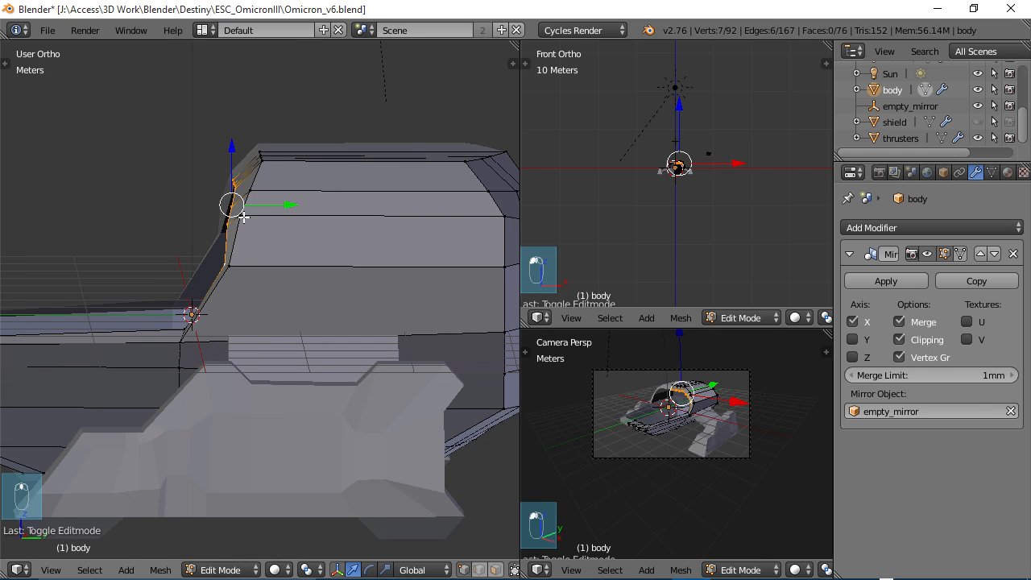
middle_click_drag(195, 245, 283, 251)
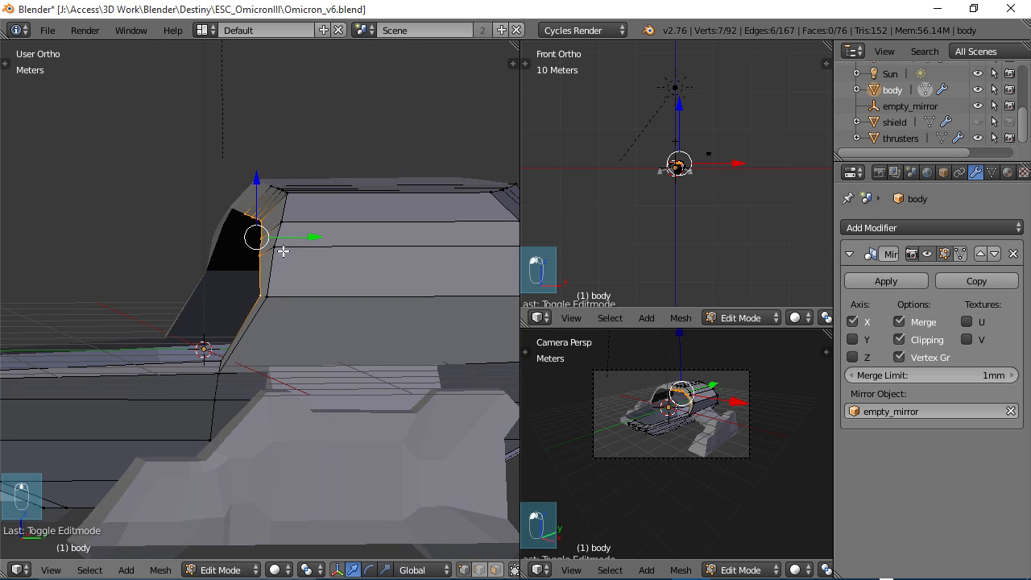
key("s")
key("y")
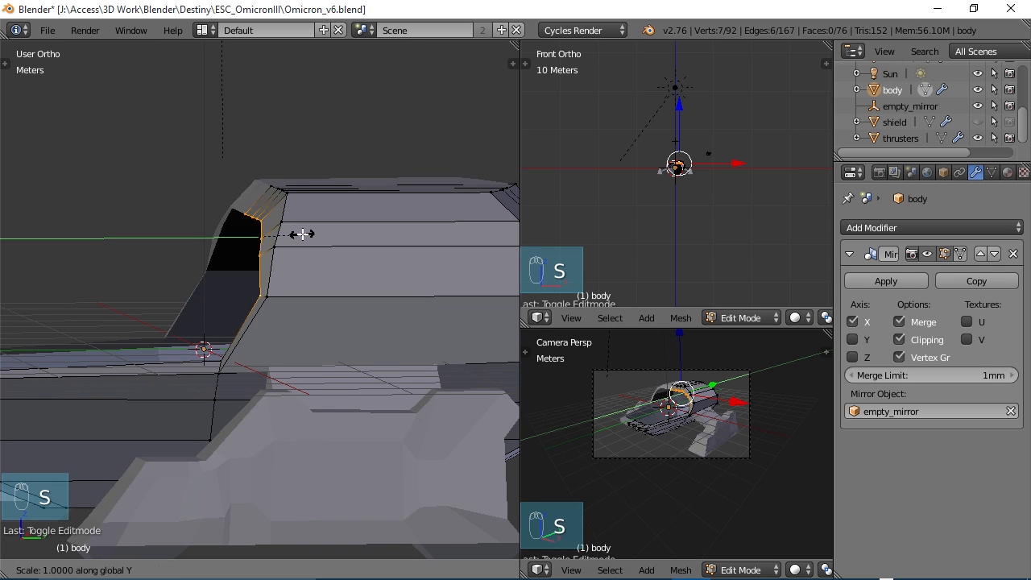
left_click(302, 234)
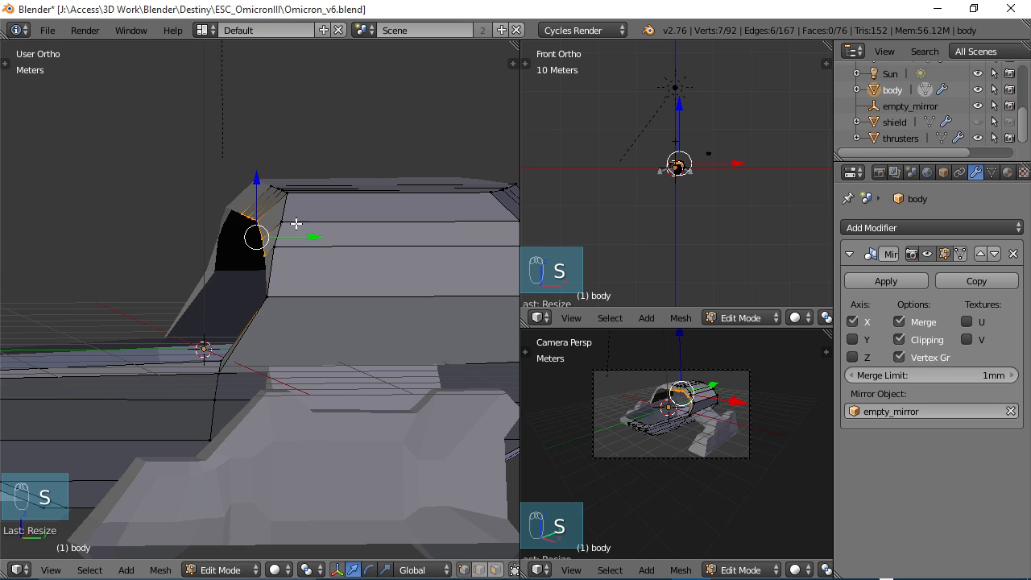
Move the seven selected inner rim vertices backward along Y toward the outer rim.
key("g")
key("y")
left_click(319, 237)
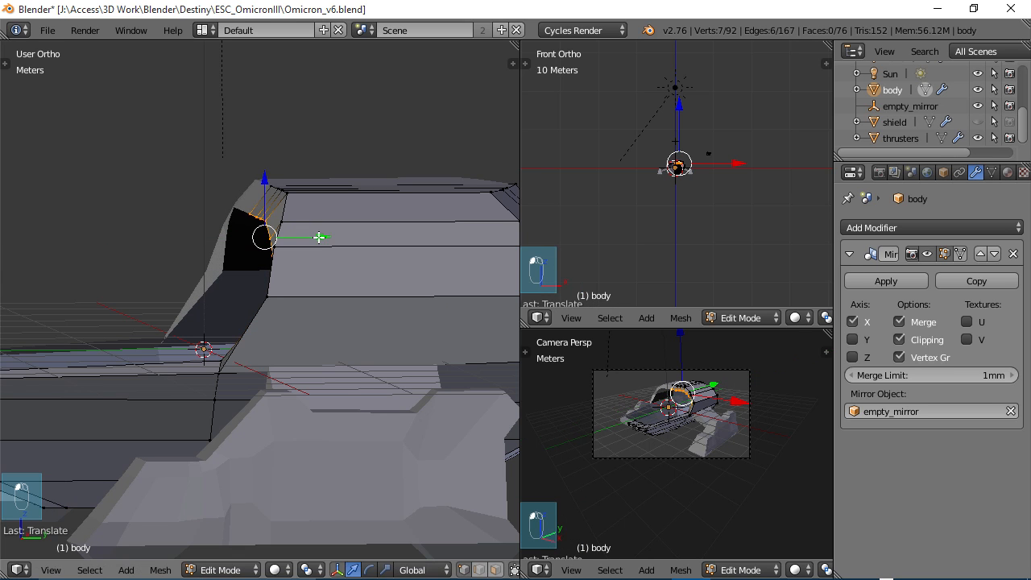
middle_click_drag(322, 249, 240, 284)
left_click(311, 299)
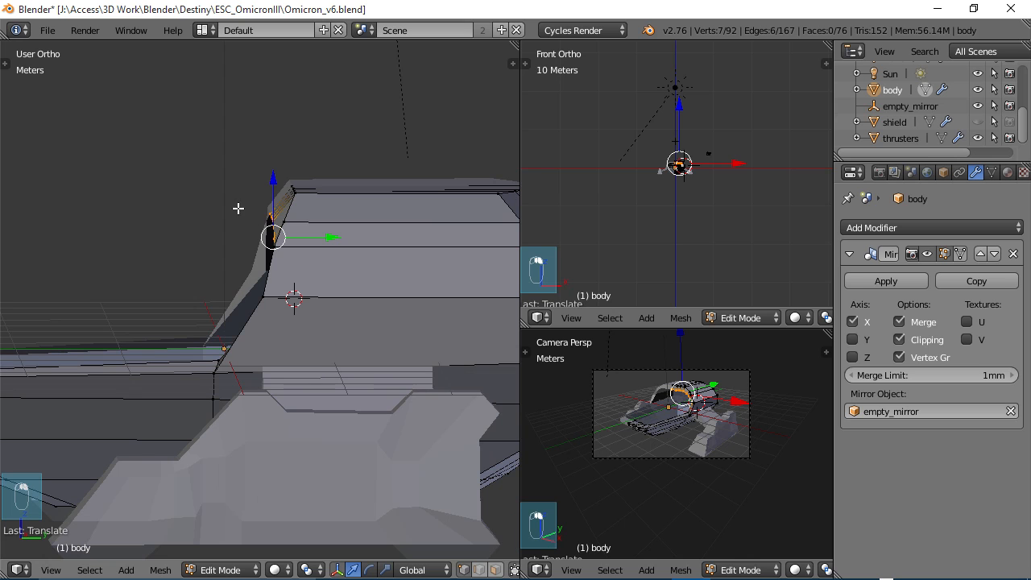
left_click_drag(326, 233, 334, 235)
middle_click_drag(295, 281, 421, 301)
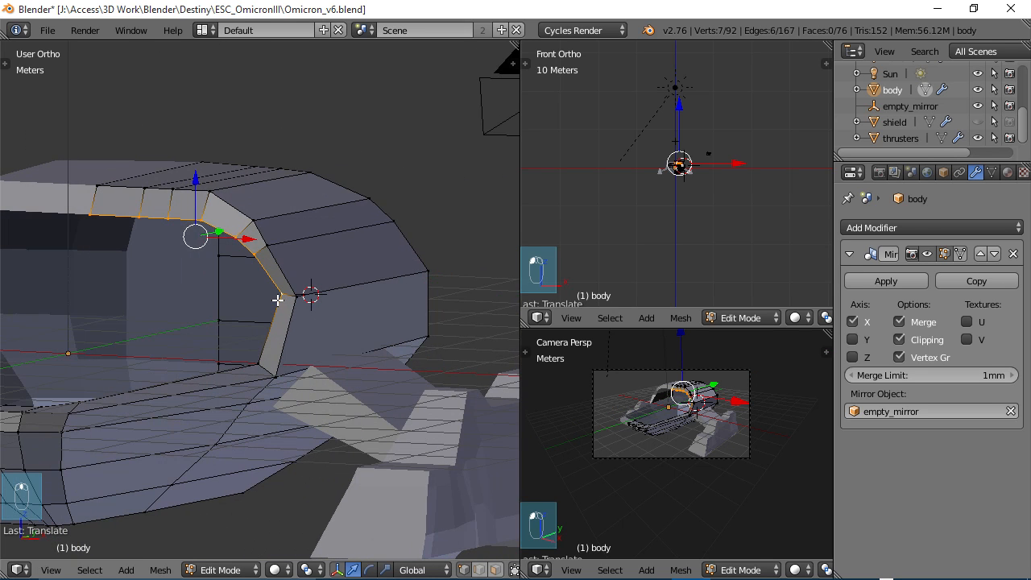
Move the inner rim's side corner vertex forward along Y.
right_click(279, 299)
middle_click_drag(370, 261, 329, 295)
left_click_drag(329, 295, 306, 292)
middle_click_drag(306, 293, 320, 266)
Move the inner rim vertex directly above the side corner slightly forward along Y, checking it from the side.
right_click(259, 254)
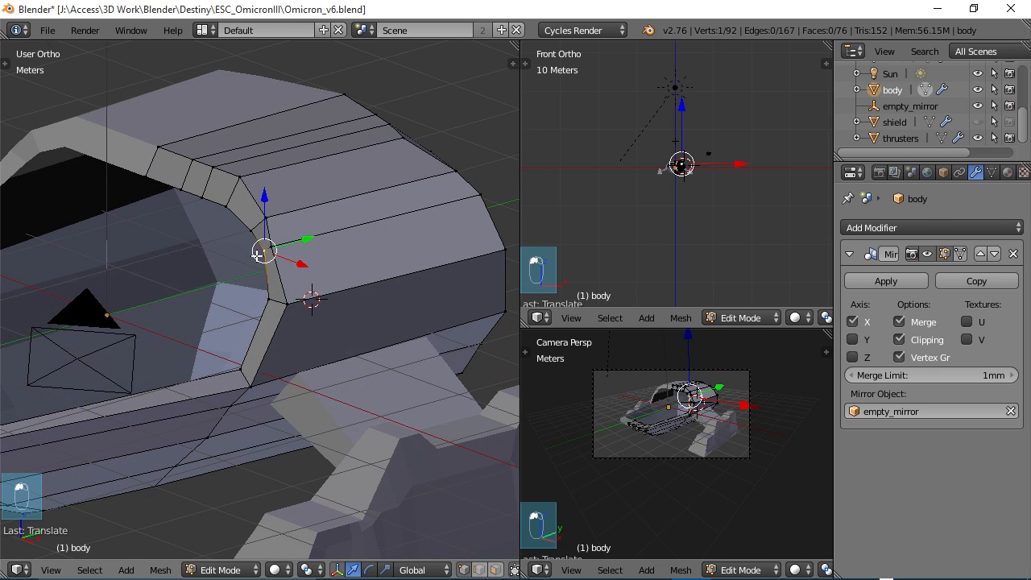
key("g")
left_click(302, 237)
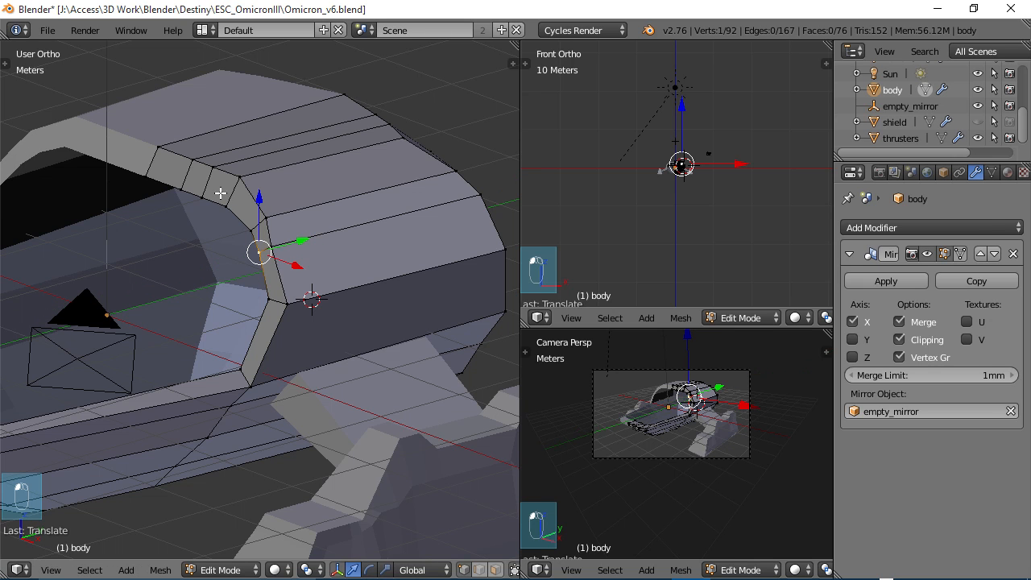
middle_click_drag(271, 232, 75, 293)
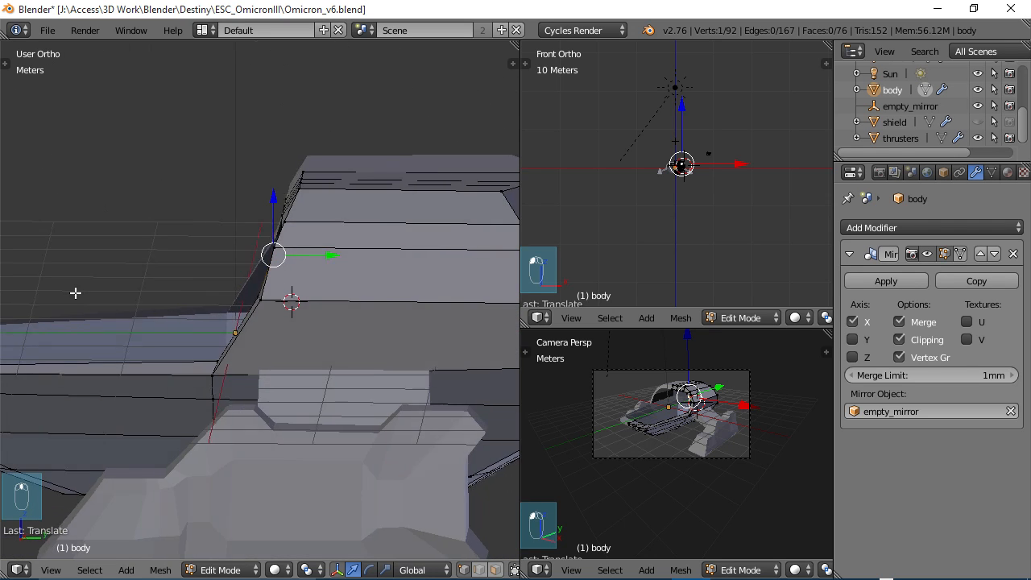
middle_click_drag(202, 249, 335, 251)
Circle-select the rim vertices across the upper edge and nudge them slightly forward along Y.
right_click(237, 166)
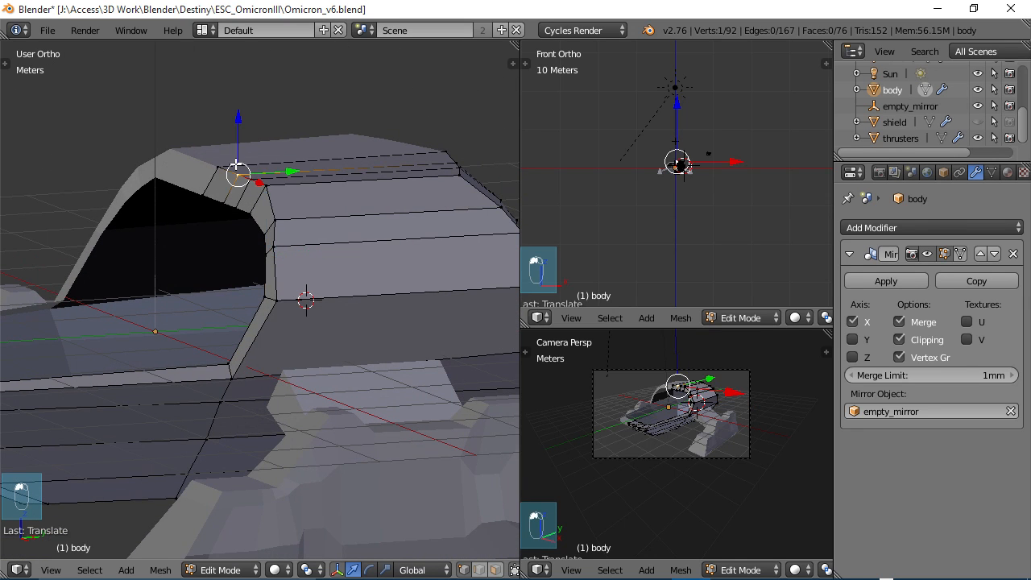
key("c")
mouse_move(214, 161)
left_mouse_down()
mouse_move(276, 196)
mouse_move(280, 211)
left_mouse_up()
right_click(280, 211)
middle_click_drag(324, 242, 273, 229)
left_click_drag(356, 185, 354, 188)
middle_click_drag(343, 165, 266, 238)
Move the inner rim vertex below the upper corner and then its neighbouring rim vertex slightly forward along Y.
right_click(262, 239)
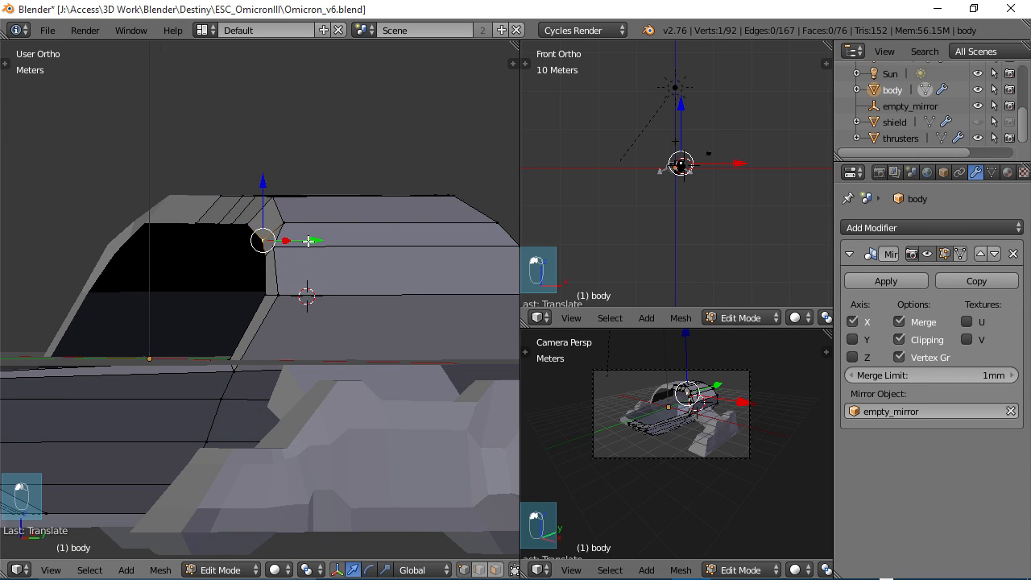
key("g")
key("y")
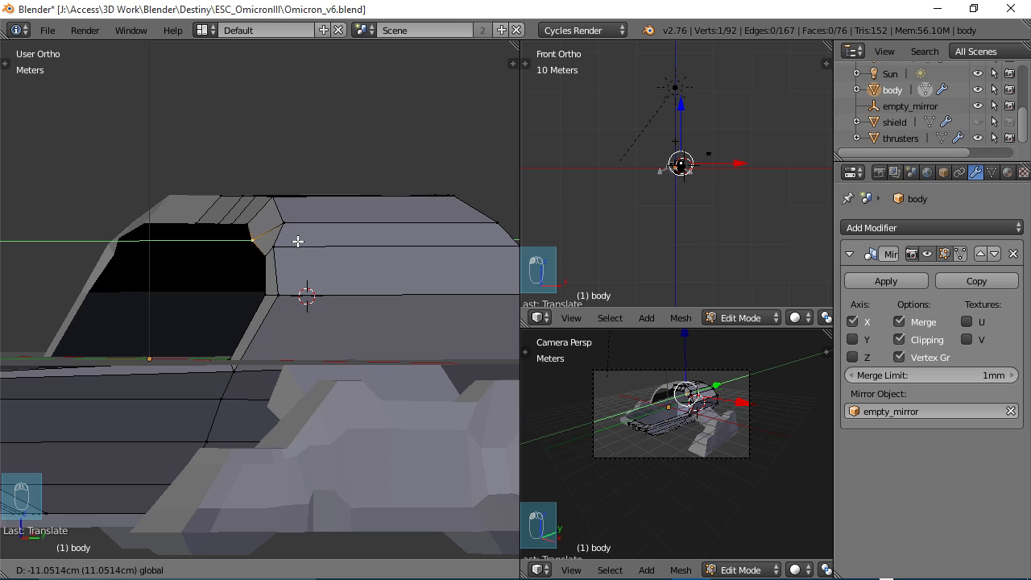
left_click(304, 237)
middle_click_drag(303, 237, 260, 275)
right_click(299, 223)
left_click_drag(350, 220, 345, 220)
Leave mesh editing on the body and unhide the shield object.
middle_click_drag(344, 235, 317, 307)
key("Tab")
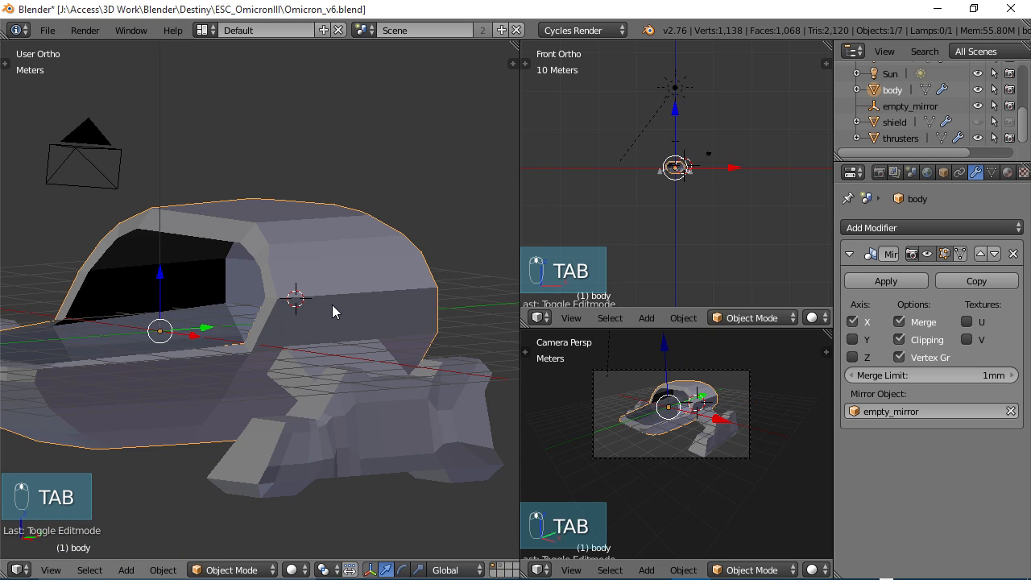
key("alt+h")
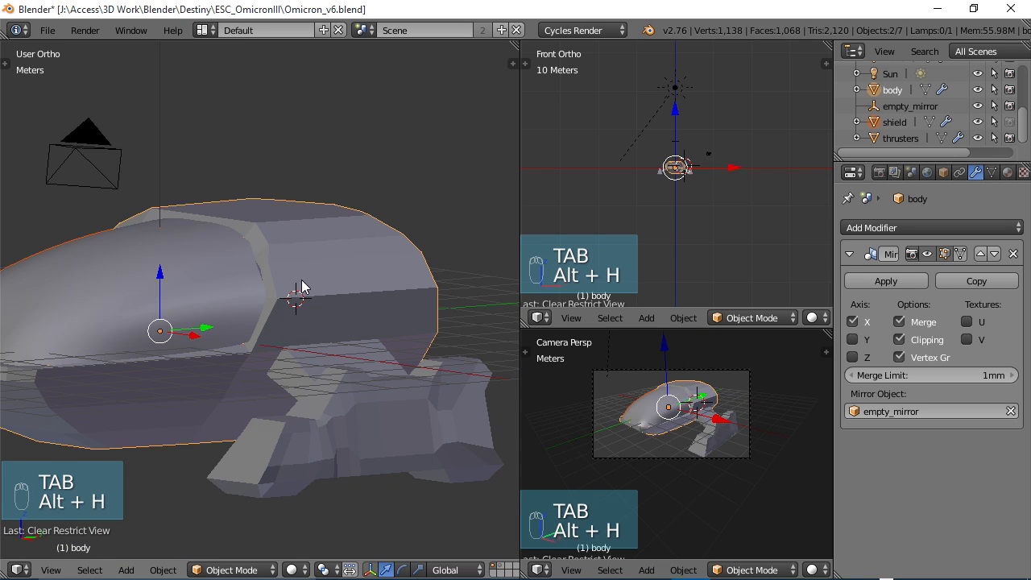
Edit the body mesh and, from the front, shift the inner rim vertex above the side corner slightly down and inward.
scroll(297, 308, "up", 4)
key("Tab")
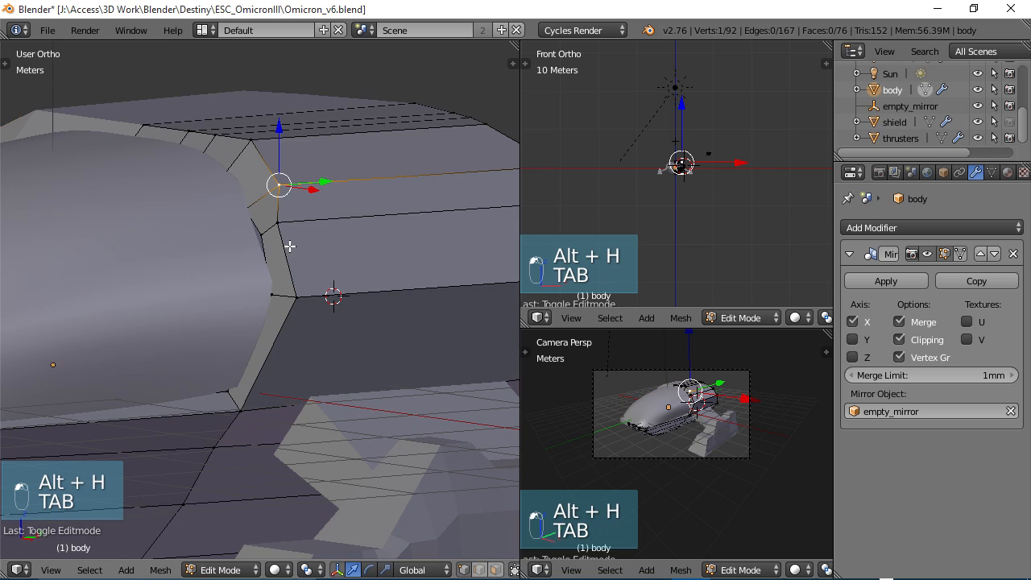
mouse_move(319, 256)
middle_mouse_down()
mouse_move(285, 254)
mouse_move(335, 253)
middle_mouse_up()
middle_click_drag(273, 257, 352, 247)
right_click(235, 238)
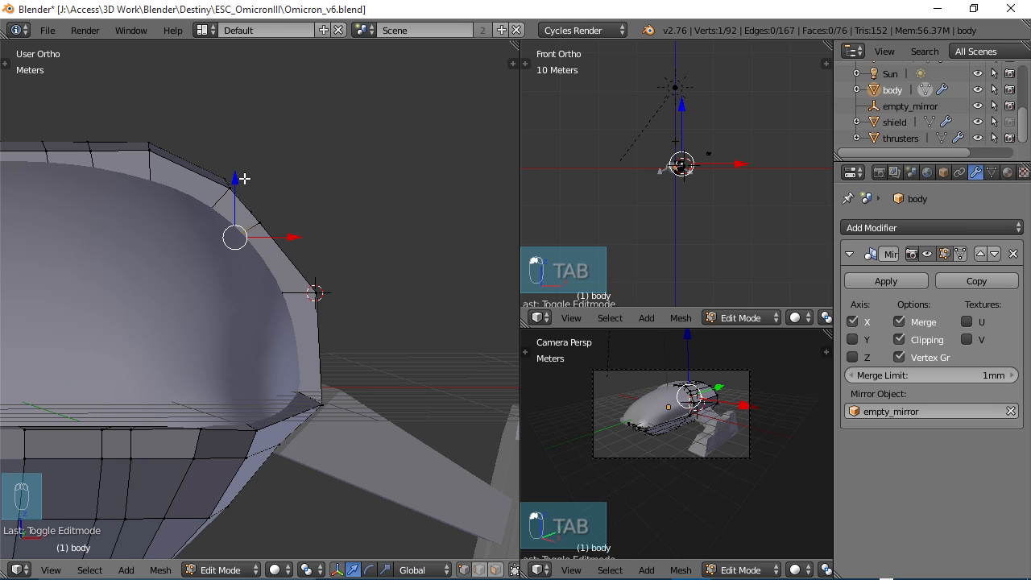
key("KP_1")
left_click_drag(239, 182, 238, 194)
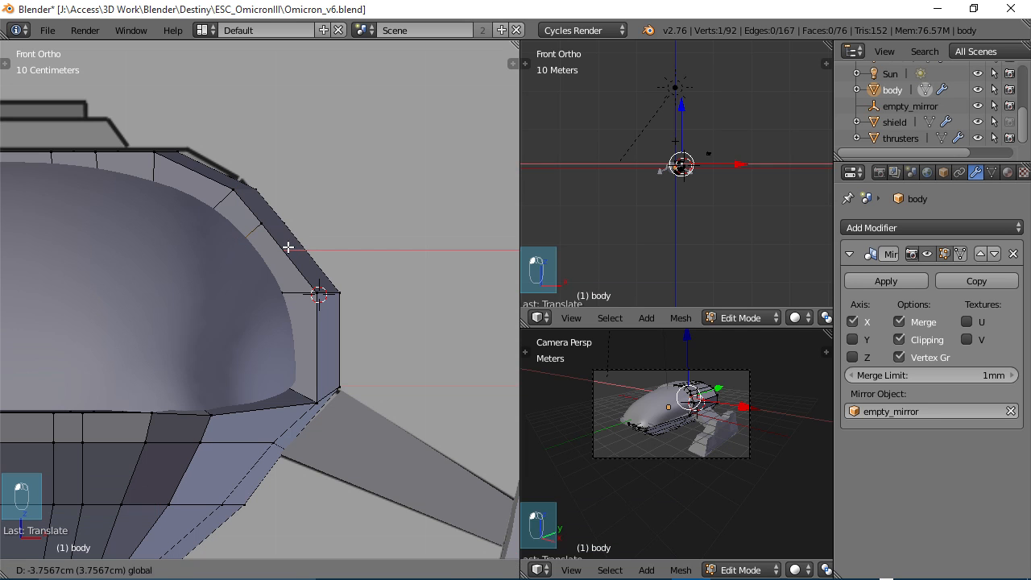
Adjust the two inner rim vertices above the body's side corner slightly along Y, checking them against the shield from the side.
middle_click_drag(328, 223, 160, 241)
left_click_drag(316, 245, 320, 245)
right_click(275, 208)
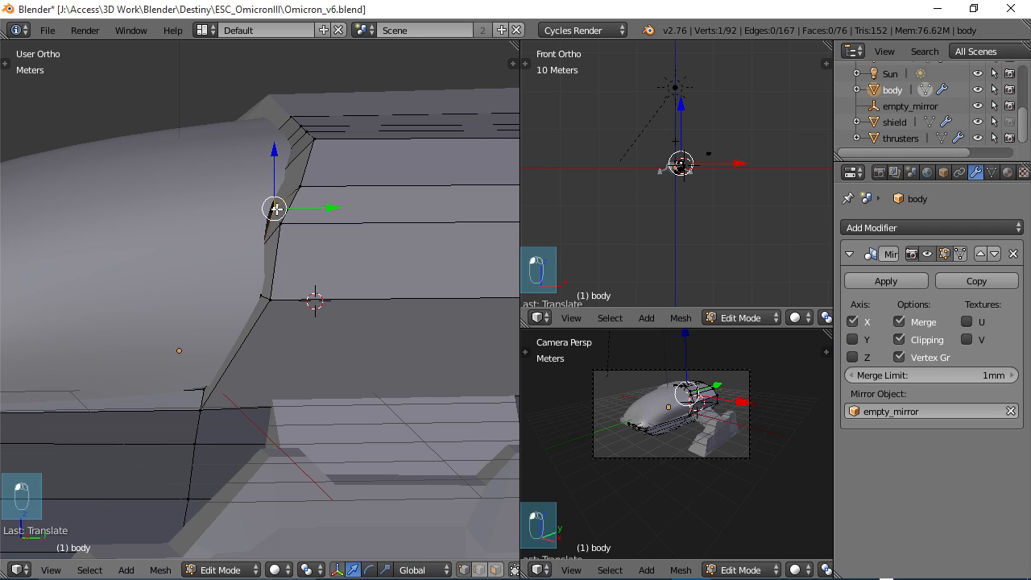
left_click_drag(330, 210, 320, 210)
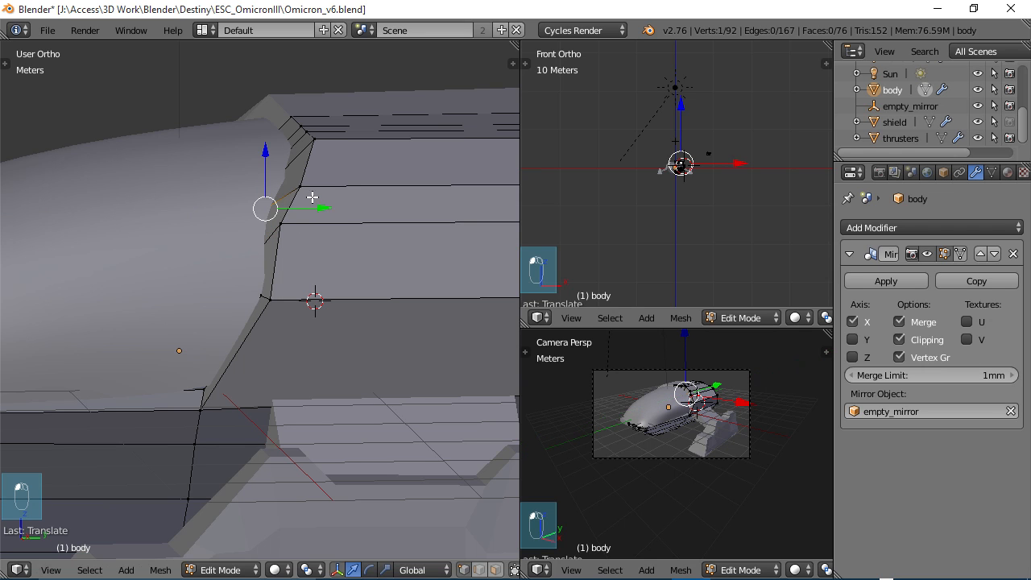
middle_click_drag(313, 198, 266, 174)
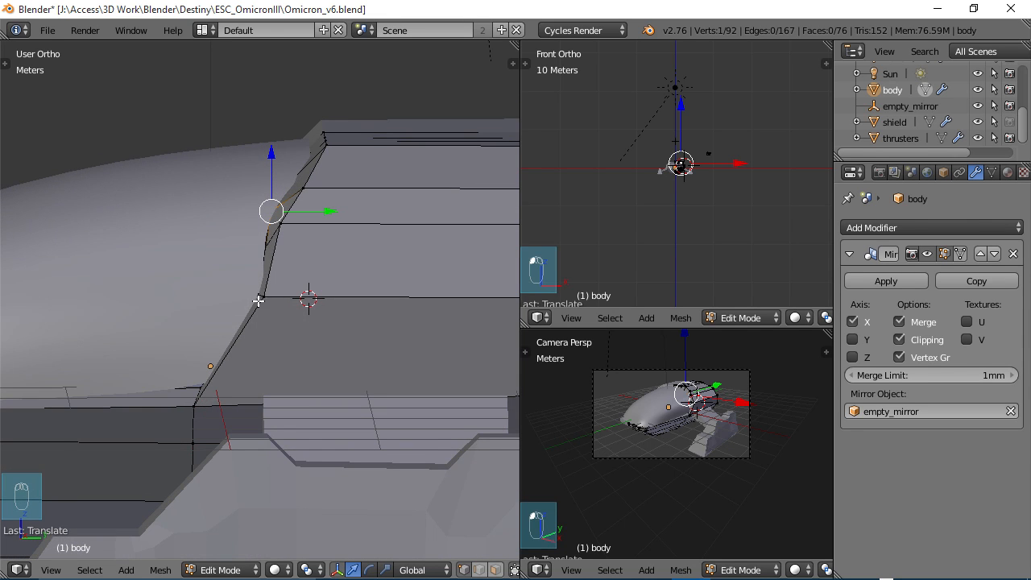
right_click(260, 245)
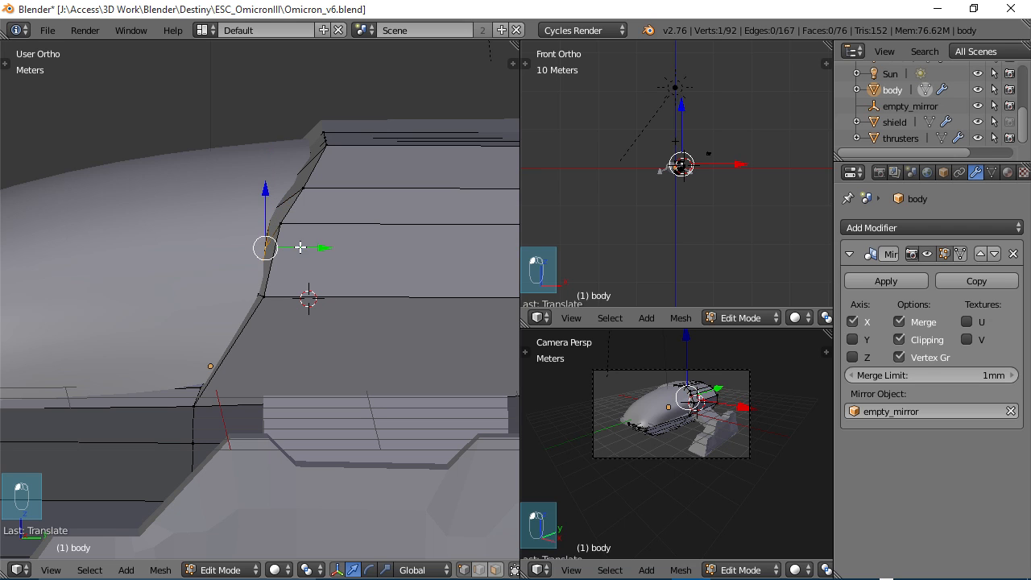
left_click_drag(303, 248, 302, 249)
mouse_move(302, 249)
middle_mouse_down()
mouse_move(343, 233)
mouse_move(410, 234)
mouse_move(293, 261)
middle_mouse_up()
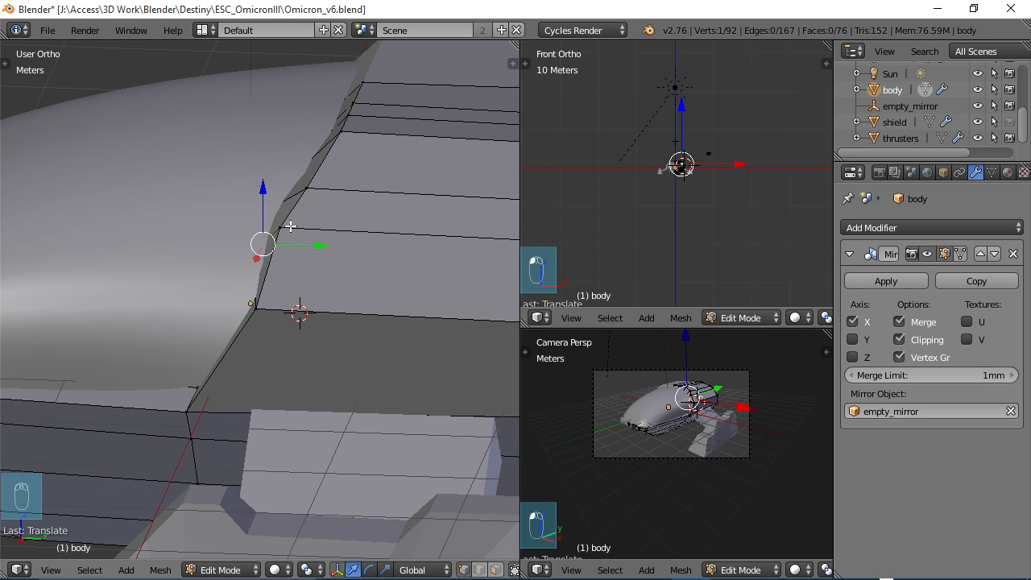
Move the outer rim vertex above the side corner backward along Y and nudge an inner rim vertex near the upper corner.
right_click(291, 227)
left_click_drag(328, 234, 352, 229)
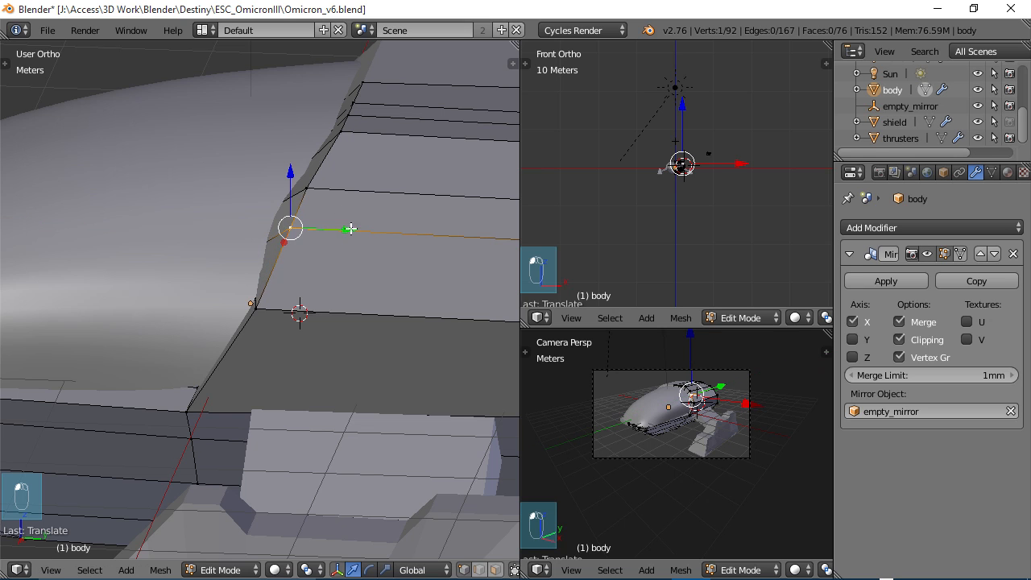
middle_click_drag(351, 229, 295, 193)
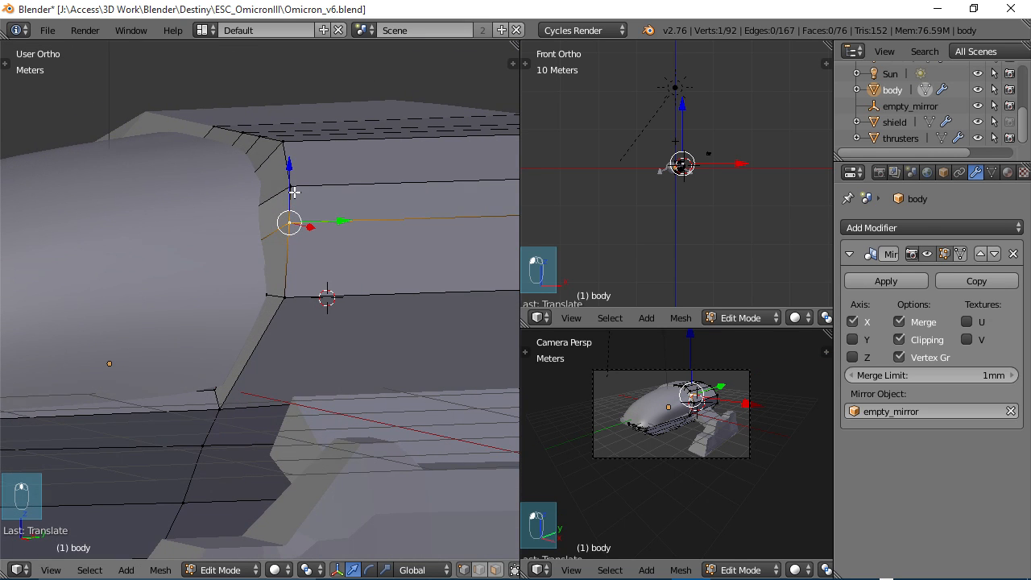
right_click(243, 180)
left_click_drag(302, 184, 303, 180)
middle_click_drag(301, 205, 255, 209)
Clear the selection, nudge the upper of the two inner rim vertices backward along Y, and select the one below it.
key("a")
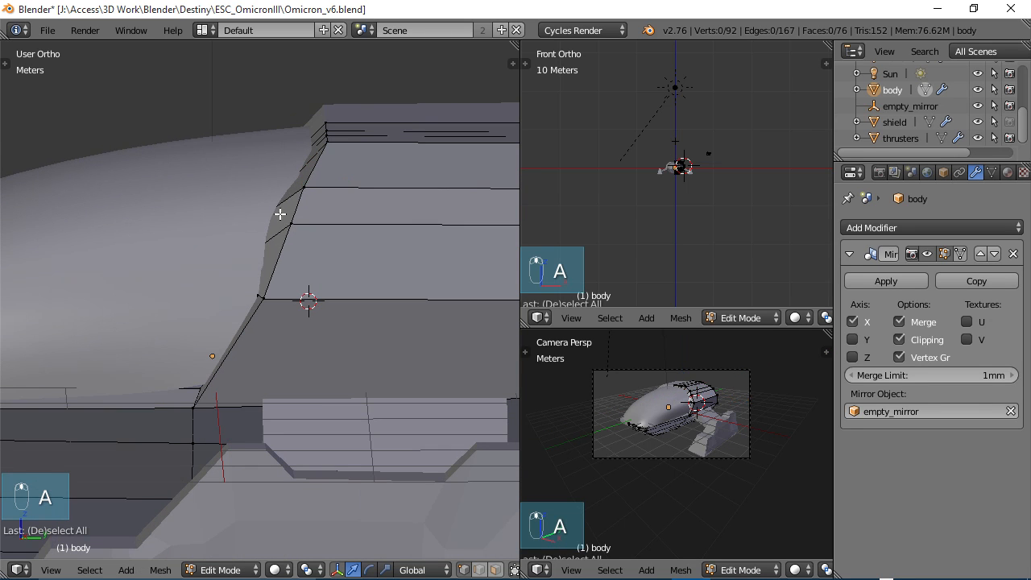
right_click(279, 214)
mouse_move(327, 207)
left_mouse_down()
mouse_move(343, 214)
mouse_move(334, 213)
left_mouse_up()
right_click(238, 249)
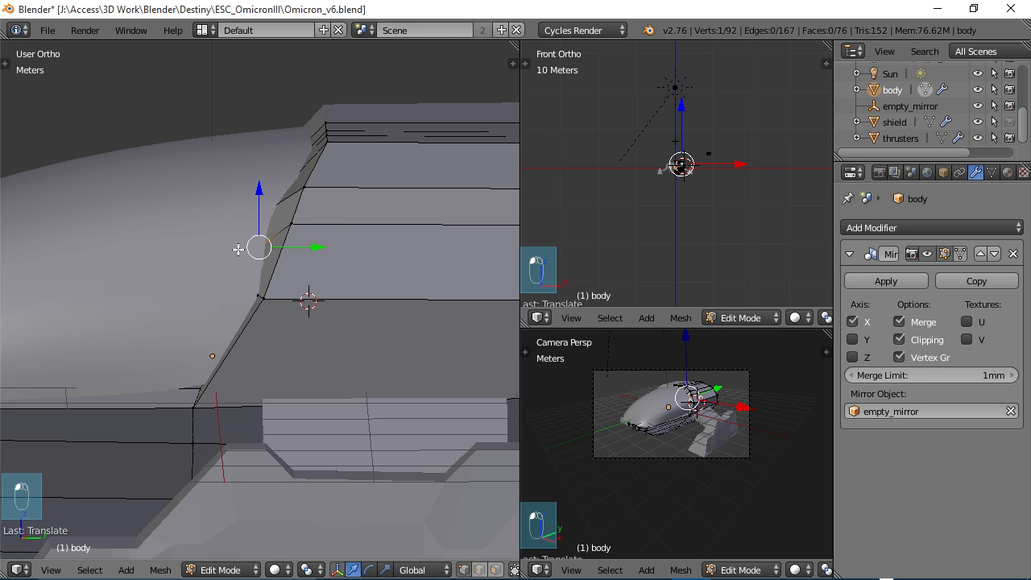
Switch to editing the shield mesh and move its protruding rear edge vertex backward along Y by about 13 cm, plus a slight further adjustment.
key("Tab")
right_click(211, 243)
key("Tab")
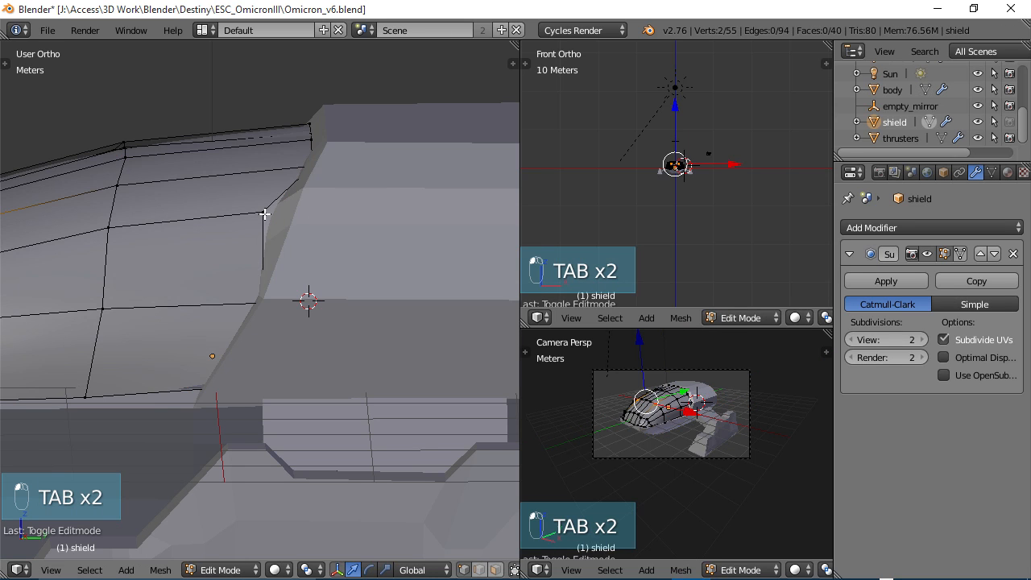
right_click(264, 213)
key("g")
key("y")
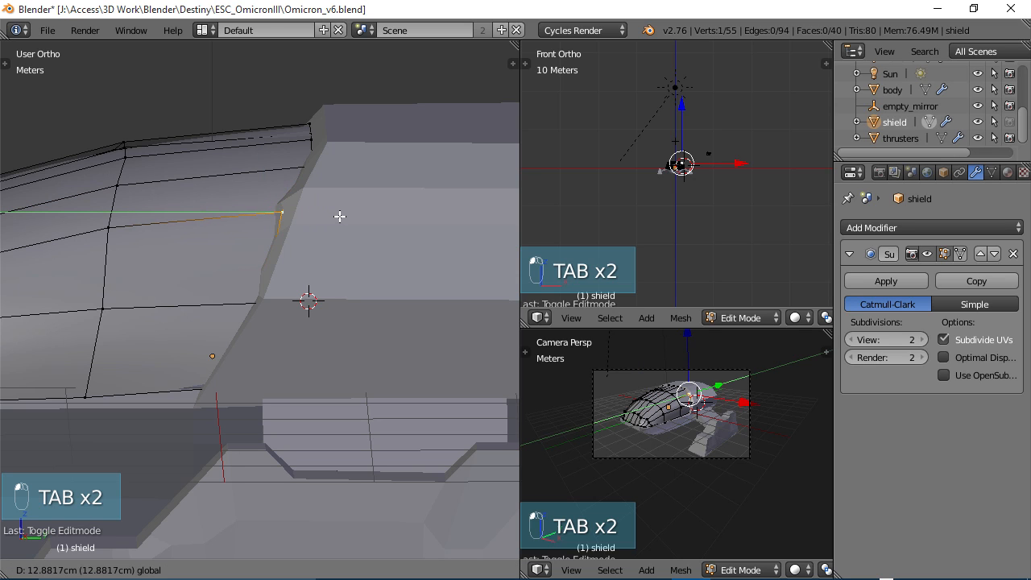
left_click(336, 225)
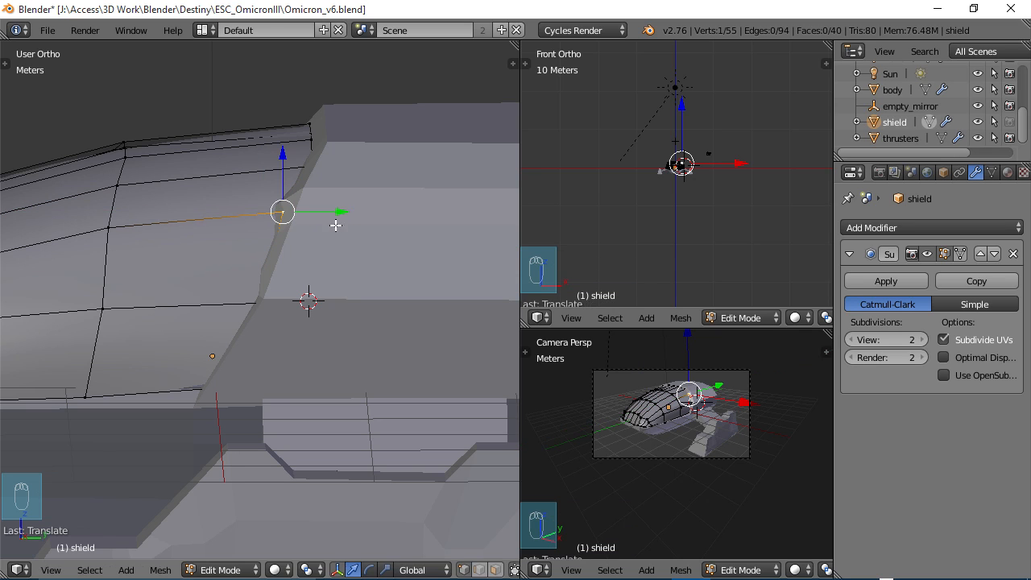
key("g")
key("y")
left_click(352, 211)
Show the shield in wireframe and move its outermost lower rear vertex slightly inward along X.
key("a")
key("a")
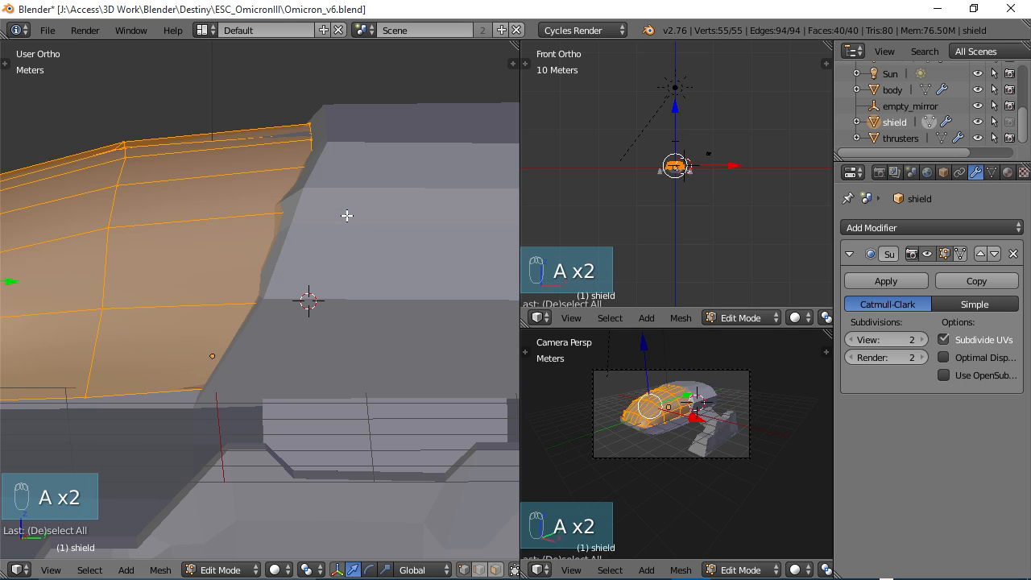
key("a")
key("z")
key("a")
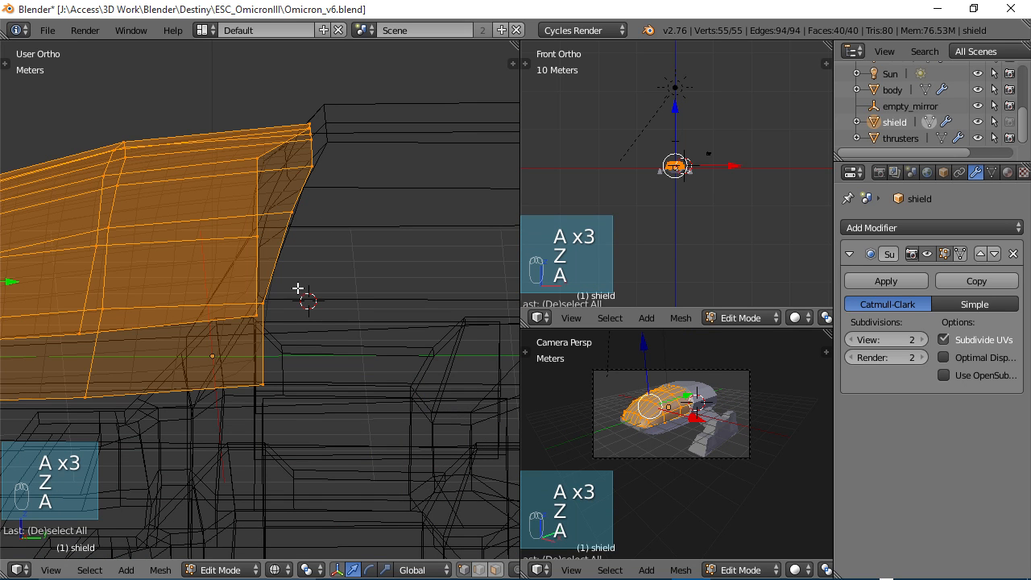
middle_click_drag(291, 290, 466, 295)
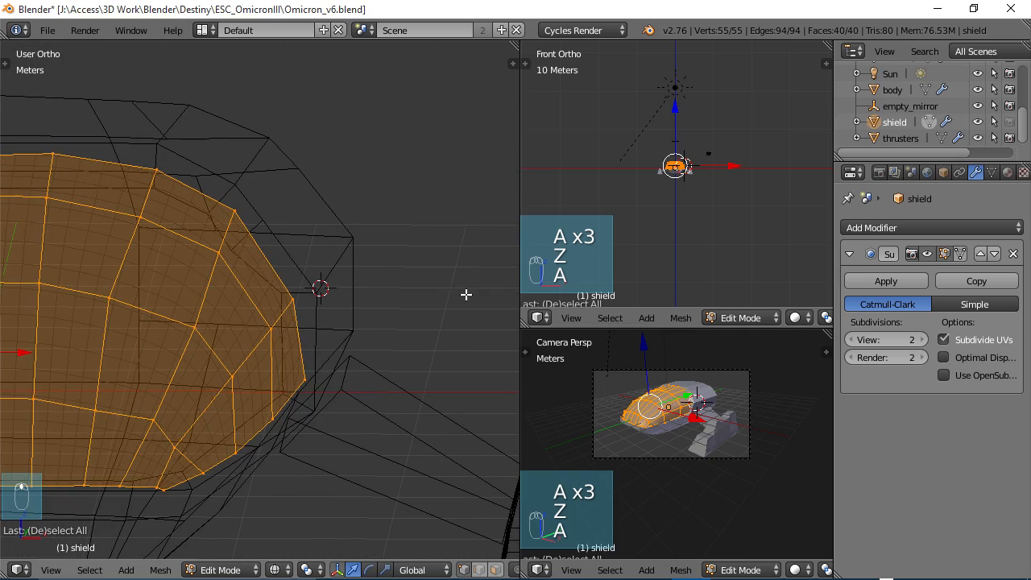
right_click(310, 379)
left_click_drag(353, 378, 347, 375)
Check the shield's rear edge from the side, return to solid shading, and switch from the shield back to editing the body mesh.
middle_click_drag(347, 375, 177, 261)
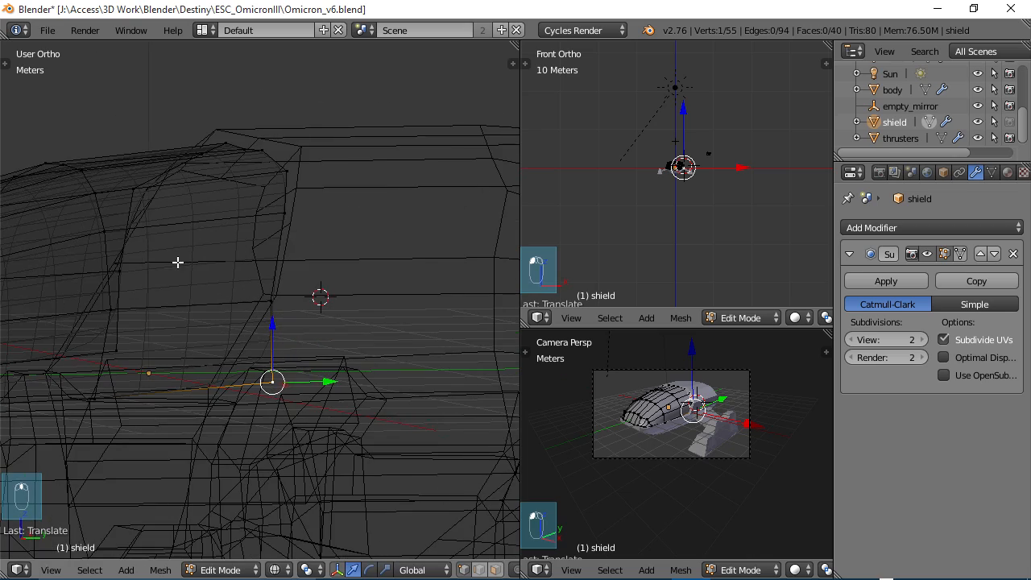
middle_click_drag(191, 211, 163, 212)
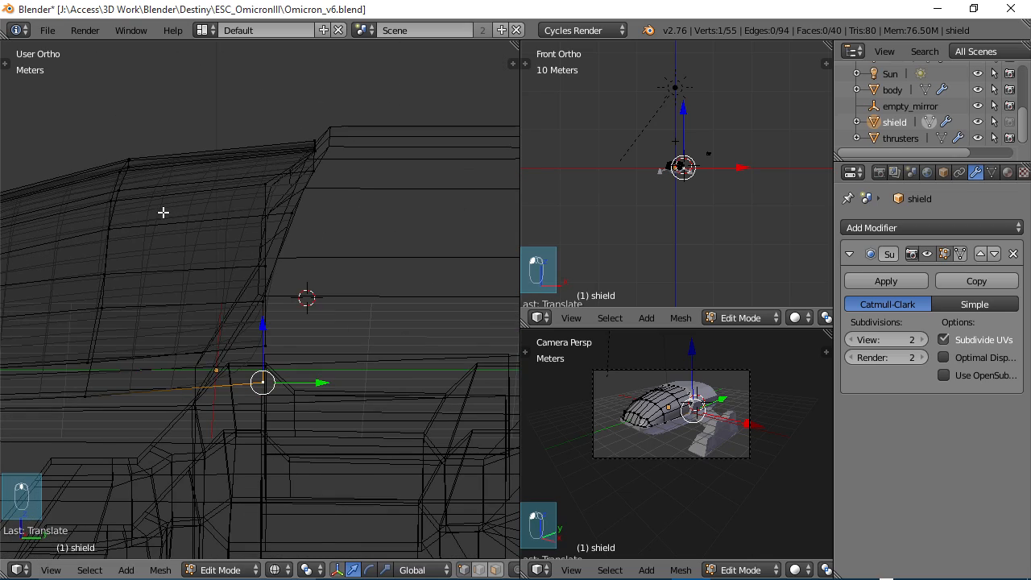
mouse_move(231, 255)
middle_mouse_down()
mouse_move(354, 238)
mouse_move(298, 234)
mouse_move(312, 254)
middle_mouse_up()
key("z")
middle_click_drag(297, 216, 310, 217)
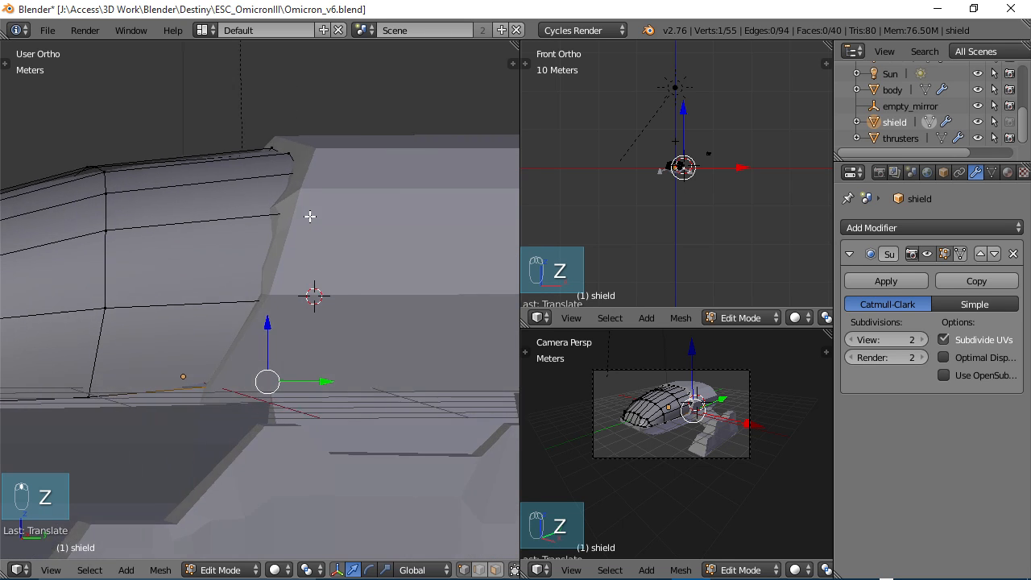
key("Tab")
right_click(265, 222)
right_click(253, 215)
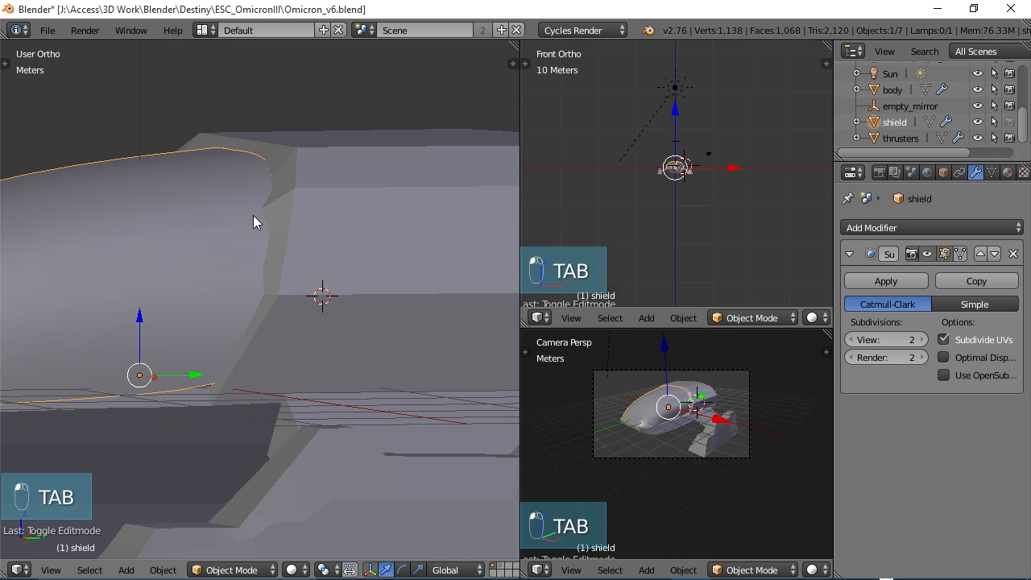
right_click(308, 218)
key("Tab")
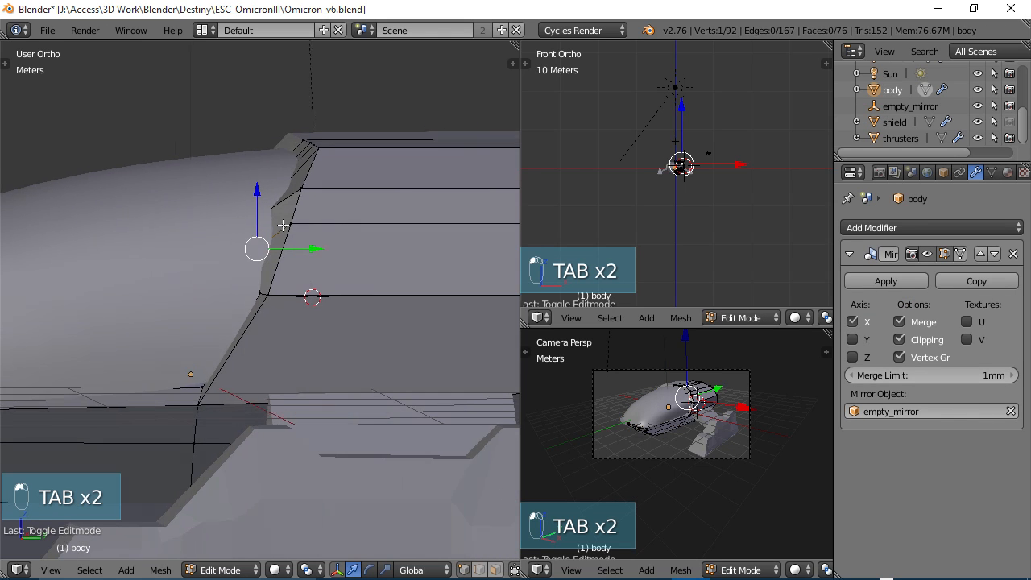
Shift two vertices on the inner edge of the body's front rim along Y, away from the canopy.
middle_click_drag(284, 226, 282, 232)
right_click(265, 212)
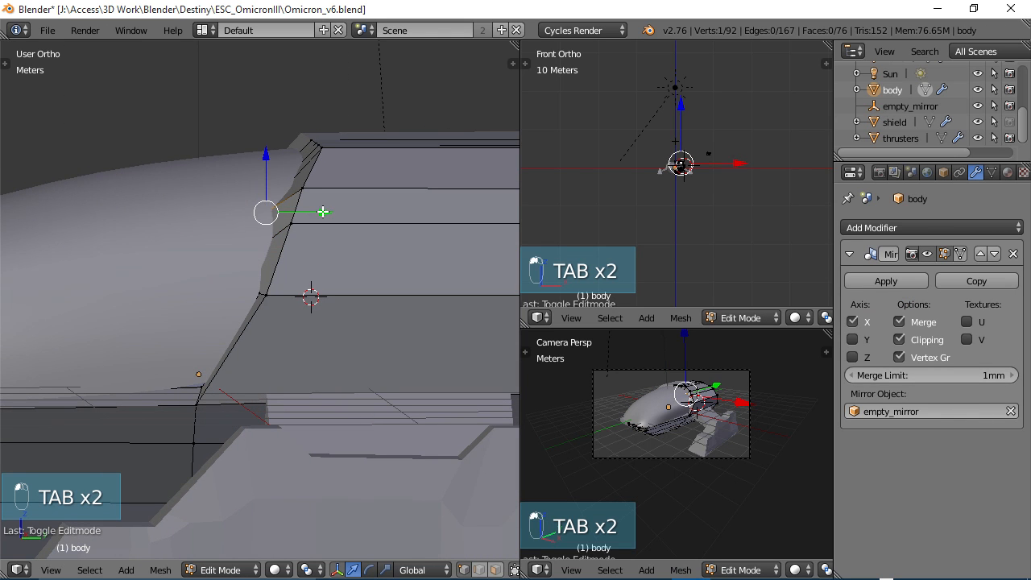
left_click_drag(322, 212, 336, 213)
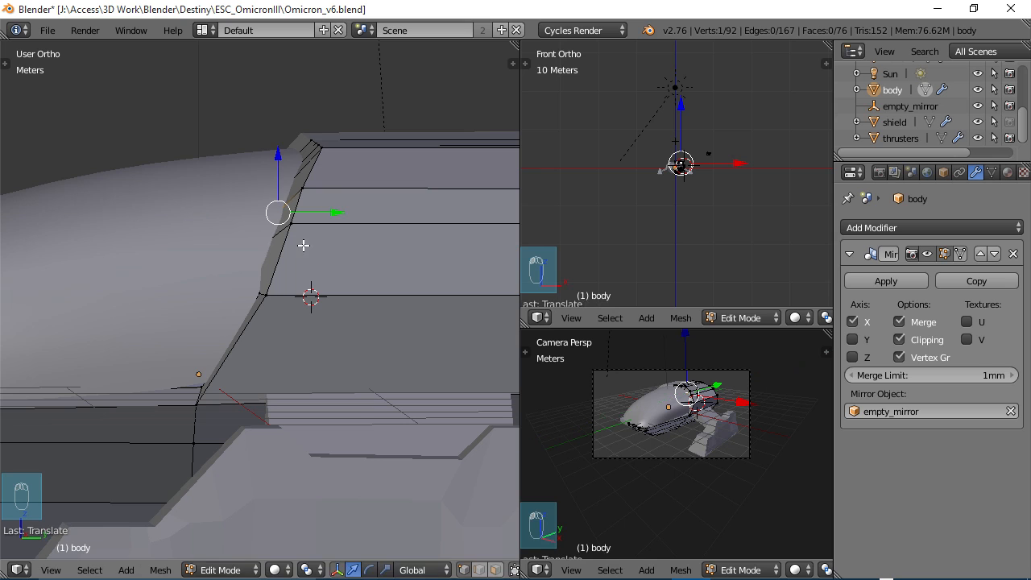
right_click(265, 242)
left_click_drag(315, 247, 321, 249)
Nudge the lower corner vertex on the inner edge of the body's front rim along Y, toward the canopy.
middle_click_drag(278, 261, 347, 272)
right_click(281, 295)
left_click_drag(327, 299, 324, 298)
middle_click_drag(318, 244, 190, 281)
scroll(284, 246, "up", 3)
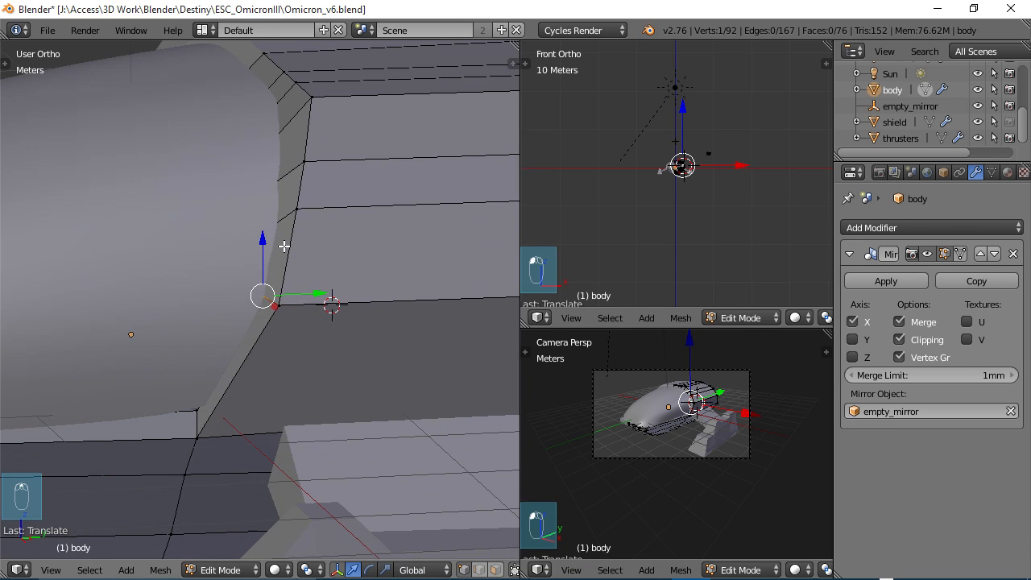
Move an upper inner rim vertex about 1.4 cm along Y, clear the selection and finish editing the body mesh.
mouse_move(288, 241)
middle_mouse_down()
mouse_move(333, 225)
mouse_move(286, 230)
middle_mouse_up()
right_click(282, 187)
left_click_drag(325, 193, 329, 192)
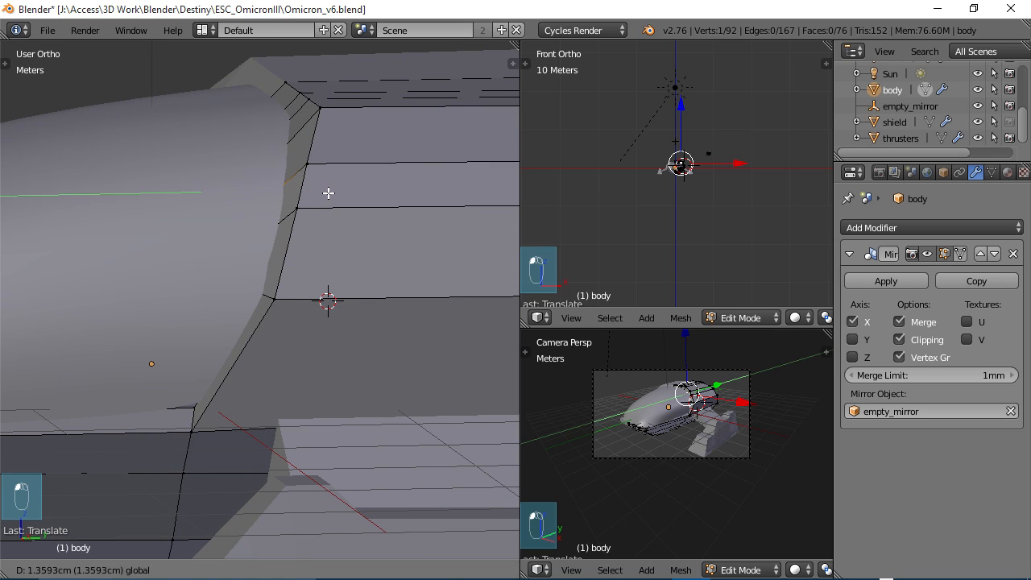
middle_click_drag(329, 194, 278, 262)
key("a")
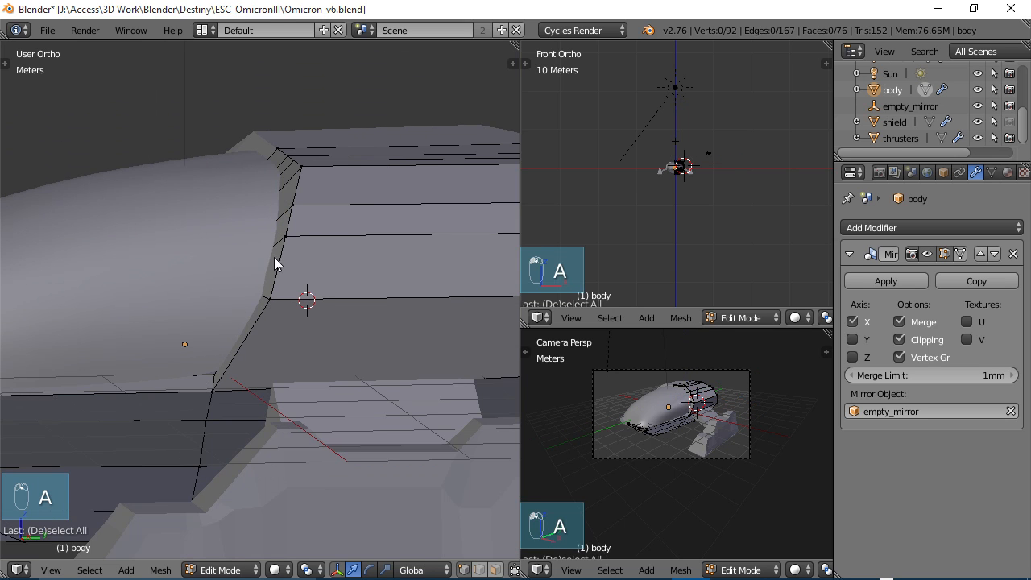
key("Tab")
Examine the body's rim around the canopy from several angles and compare the rear hull with the left side reference drawing.
scroll(262, 253, "down", 5)
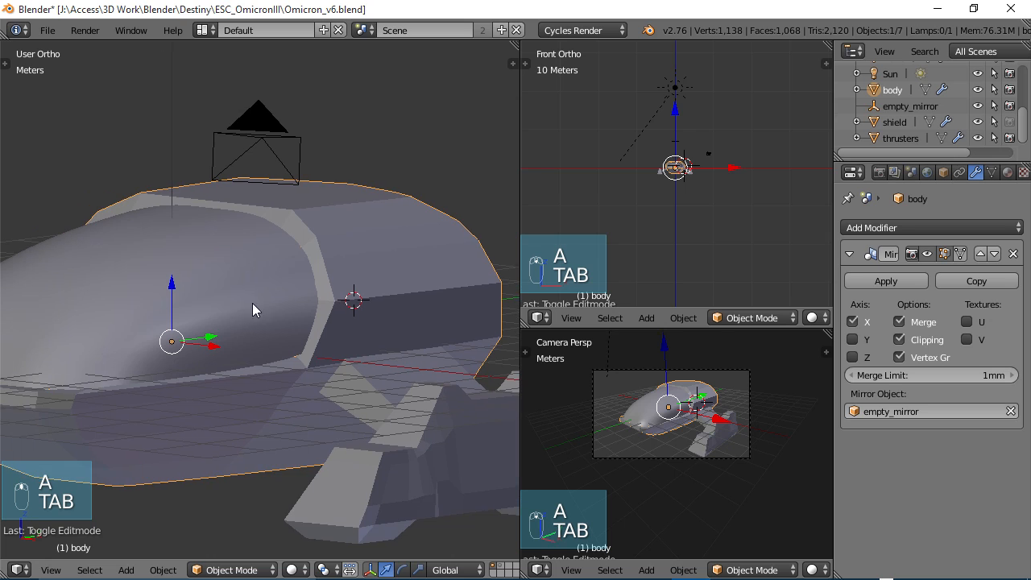
middle_click_drag(309, 332, 328, 361)
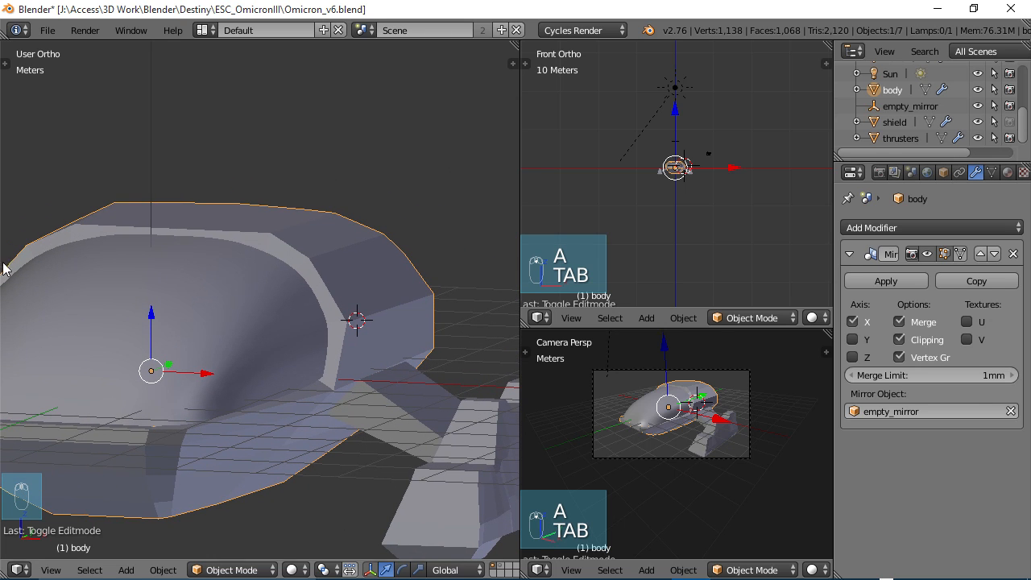
middle_click_drag(335, 327, 435, 334)
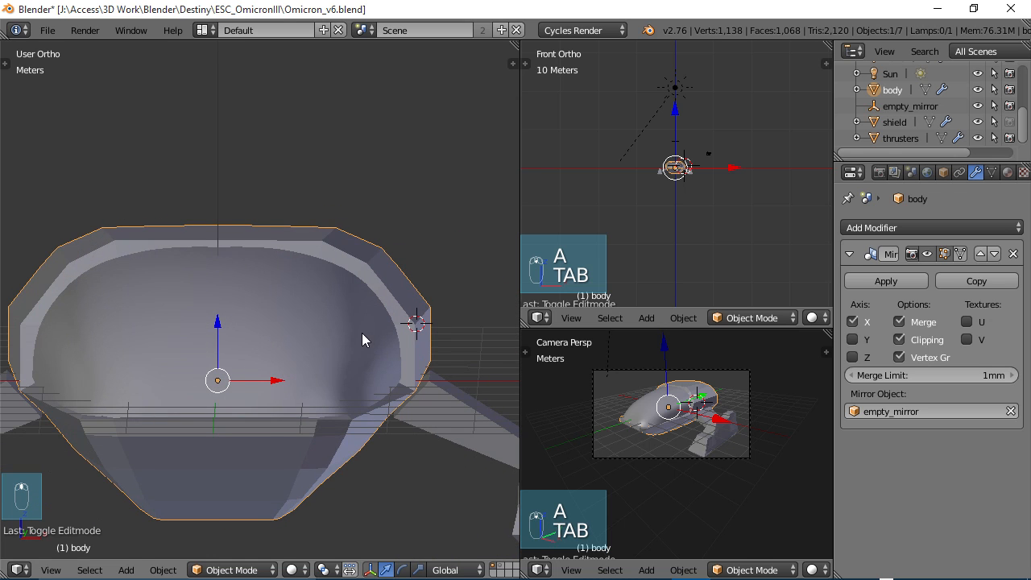
middle_click_drag(362, 332, 266, 333)
key("ctrl+KP_3")
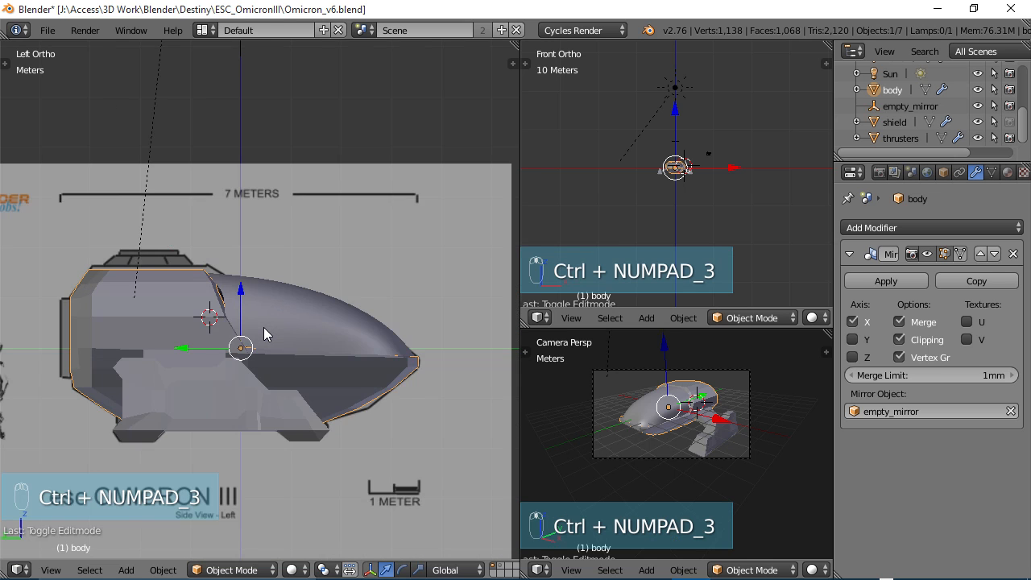
scroll(264, 327, "up", 5)
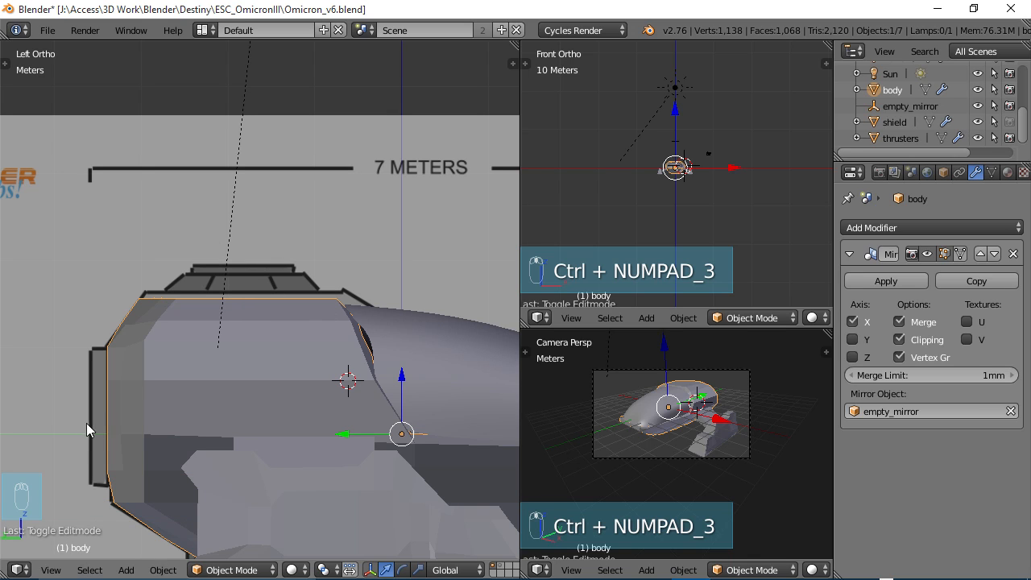
scroll(121, 384, "down", 1)
scroll(101, 417, "up", 2)
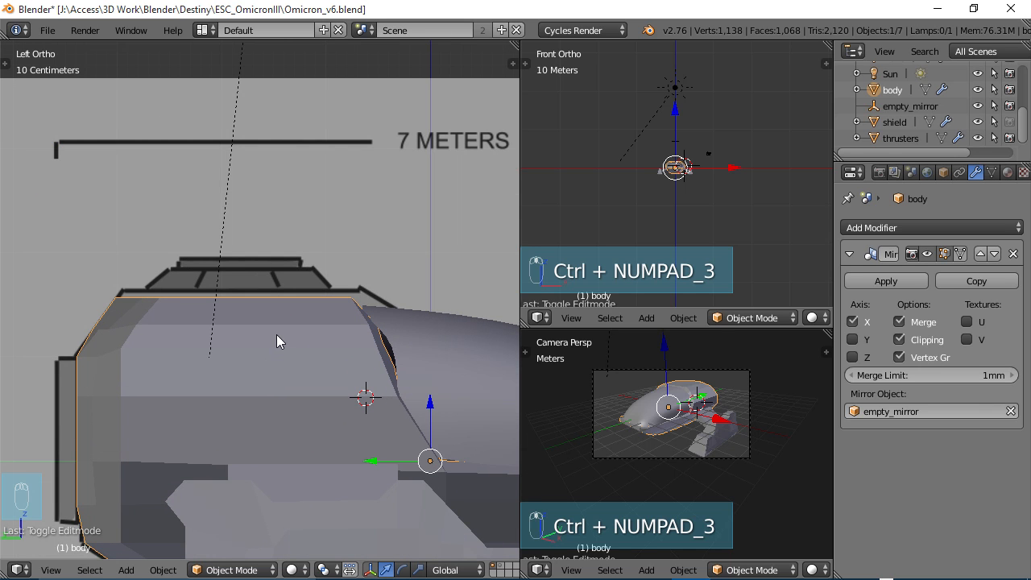
Display the model as wireframe over the top reference drawing, framed on the octagonal hatch.
key("KP_7")
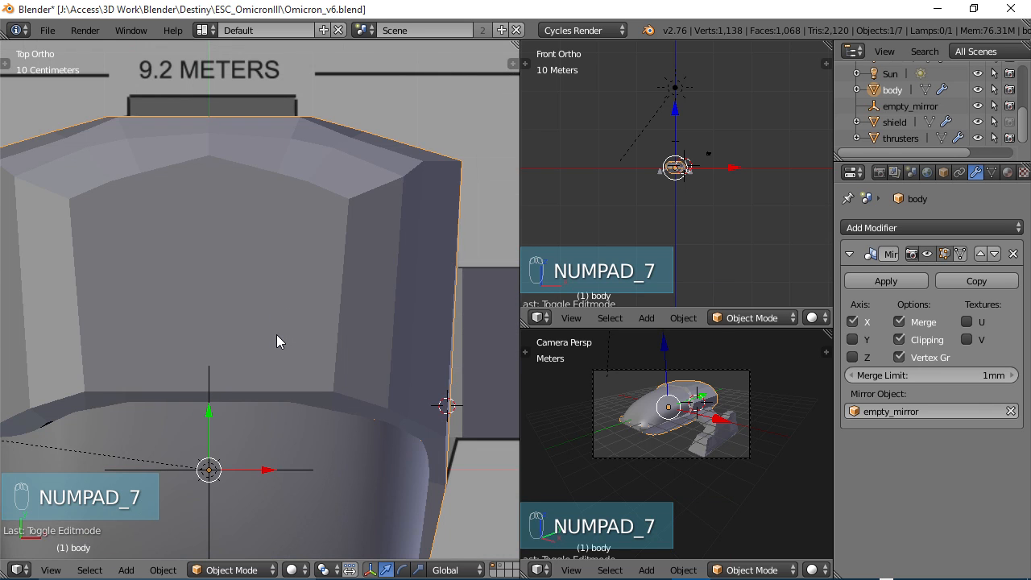
scroll(277, 340, "down", 2)
key("z")
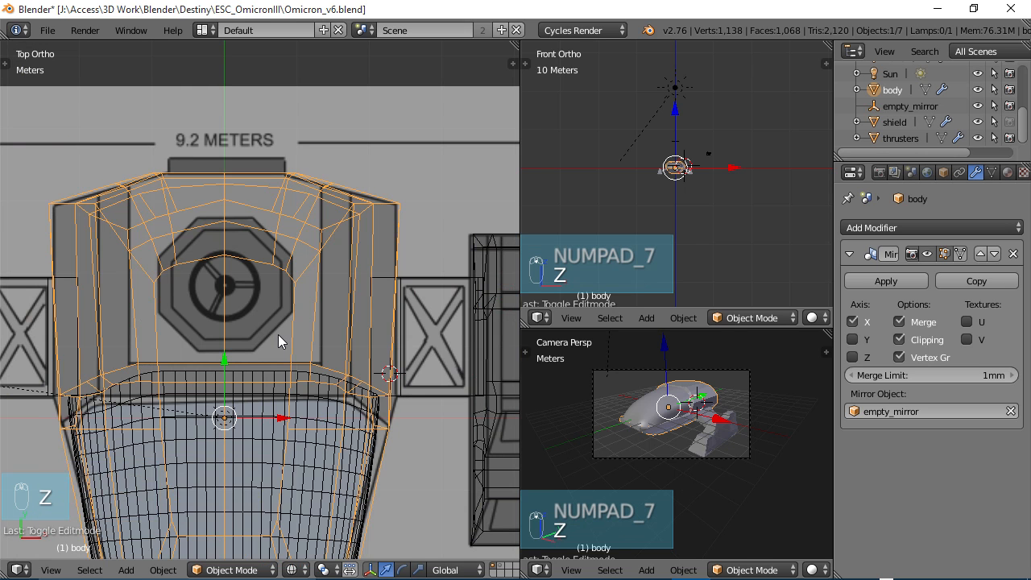
scroll(278, 335, "up", 2)
middle_click_drag(249, 319, 316, 294, "shift")
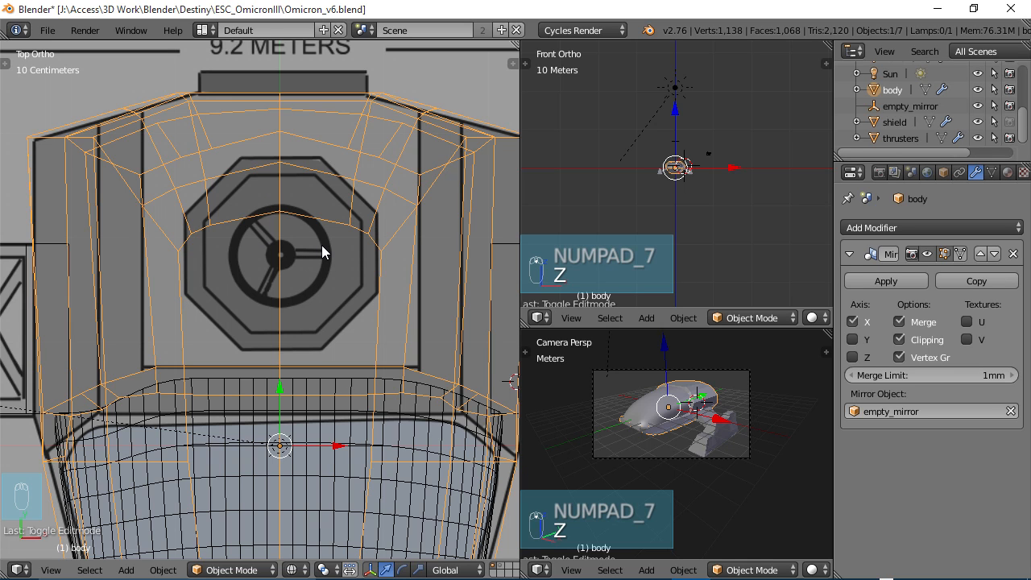
key("shift+a")
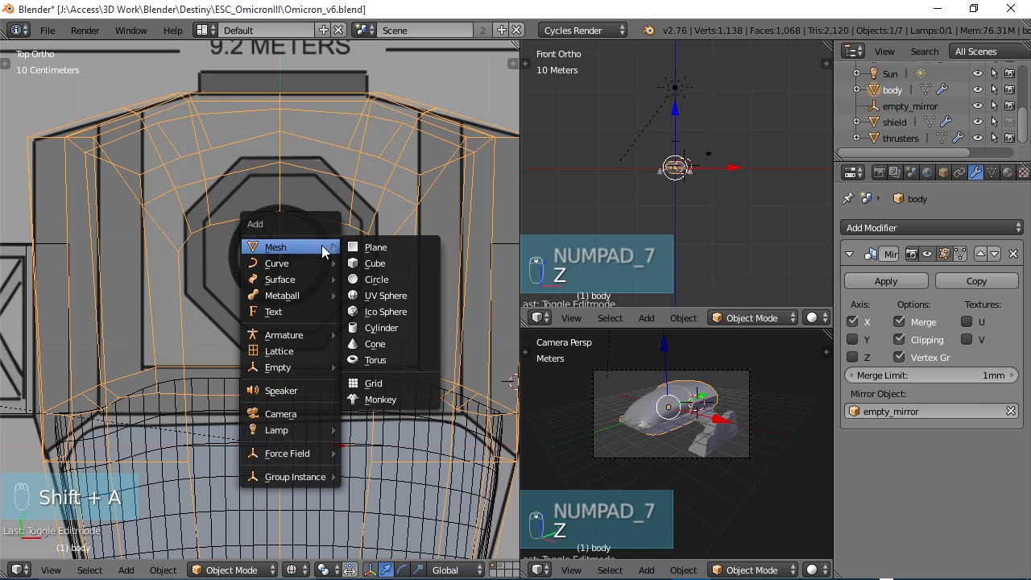
left_click(381, 279)
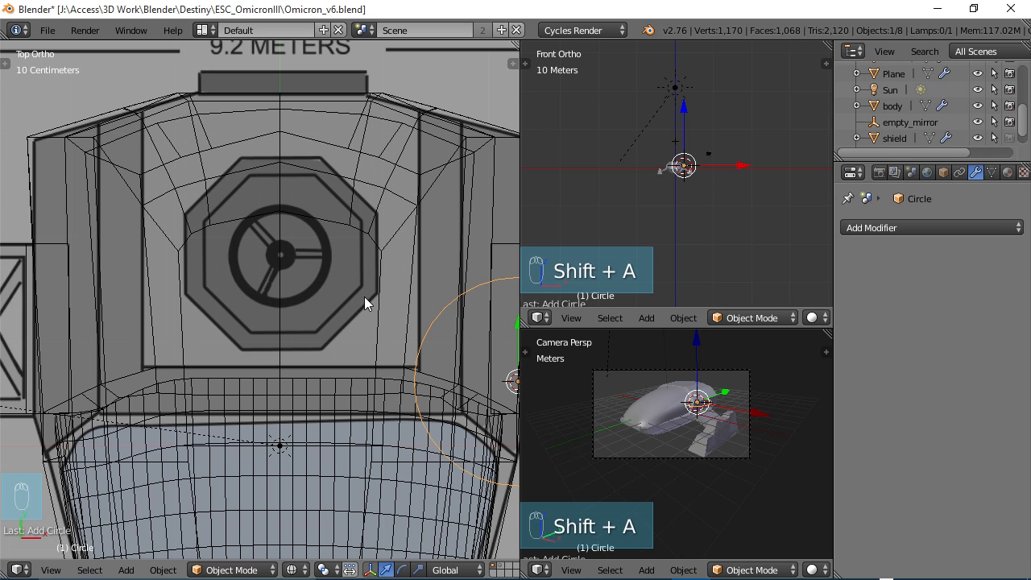
key("x")
left_click(412, 310)
Snap the 3D cursor to the centre of the scene.
scroll(457, 348, "down", 2)
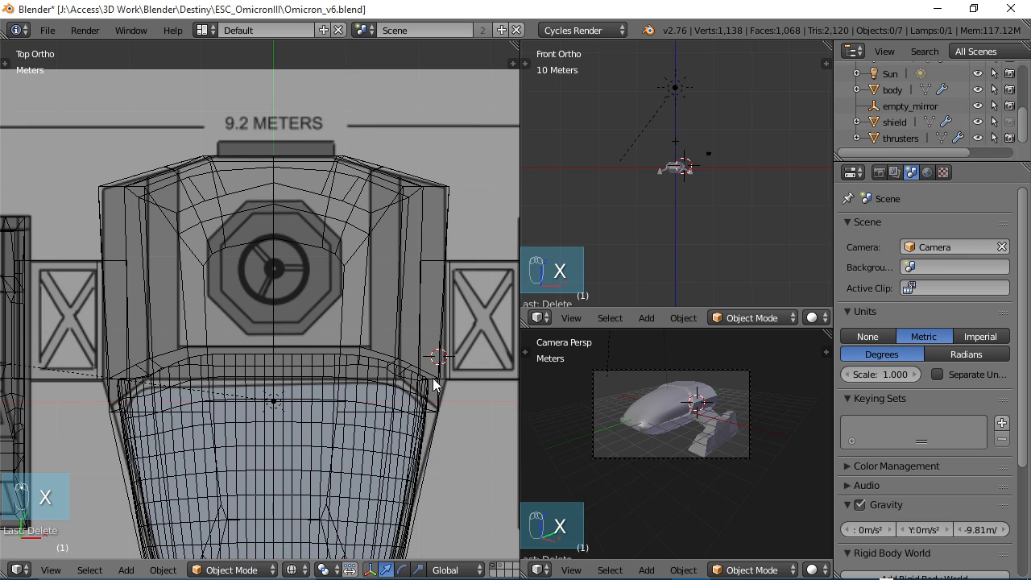
scroll(439, 383, "down", 3)
scroll(357, 346, "up", 1)
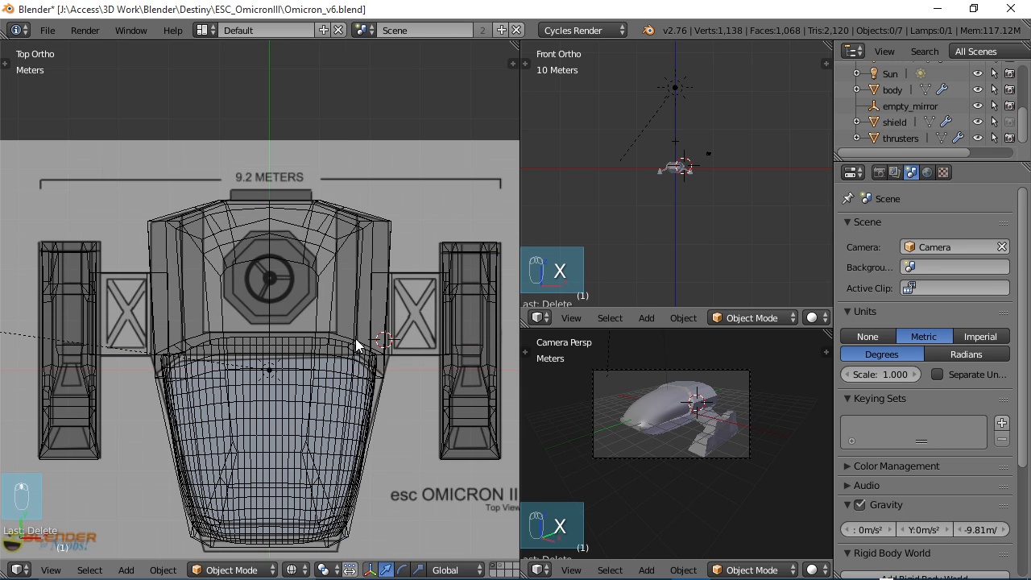
key("shift+s")
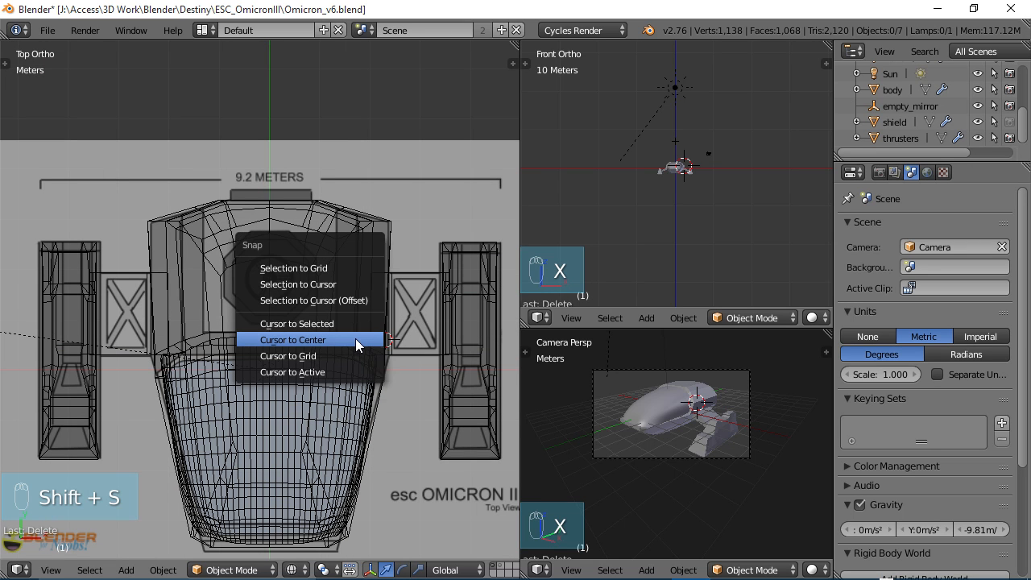
left_click(346, 339)
scroll(346, 347, "up", 1)
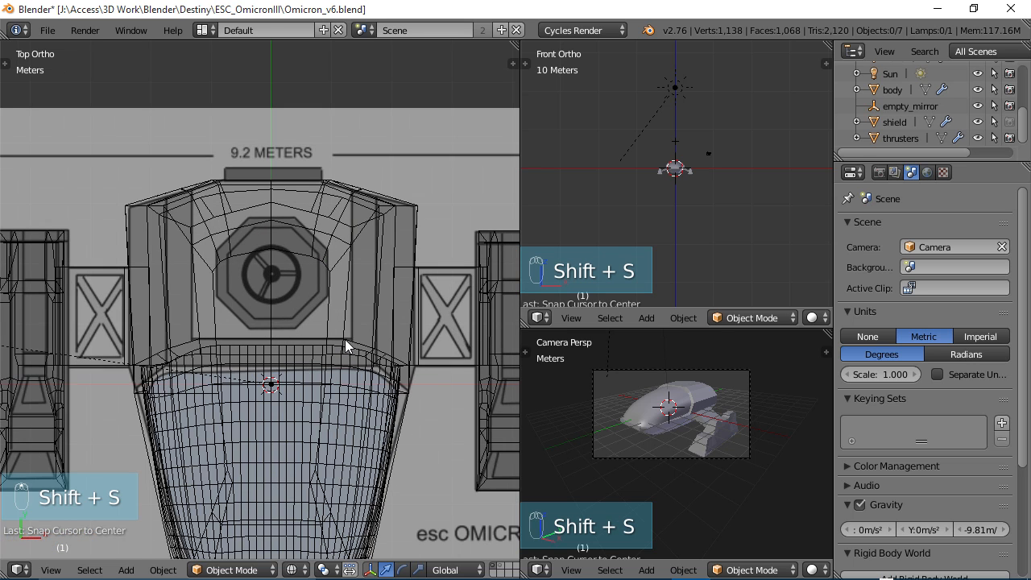
Add a mesh circle at the 3D cursor and set its vertex count to 8.
key("shift+a")
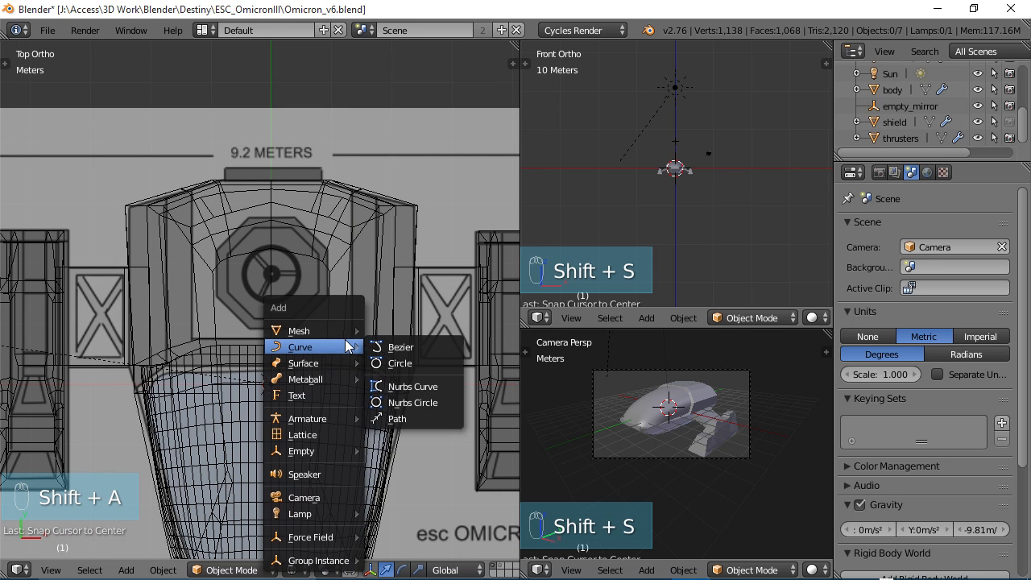
mouse_move(338, 333)
left_click(396, 365)
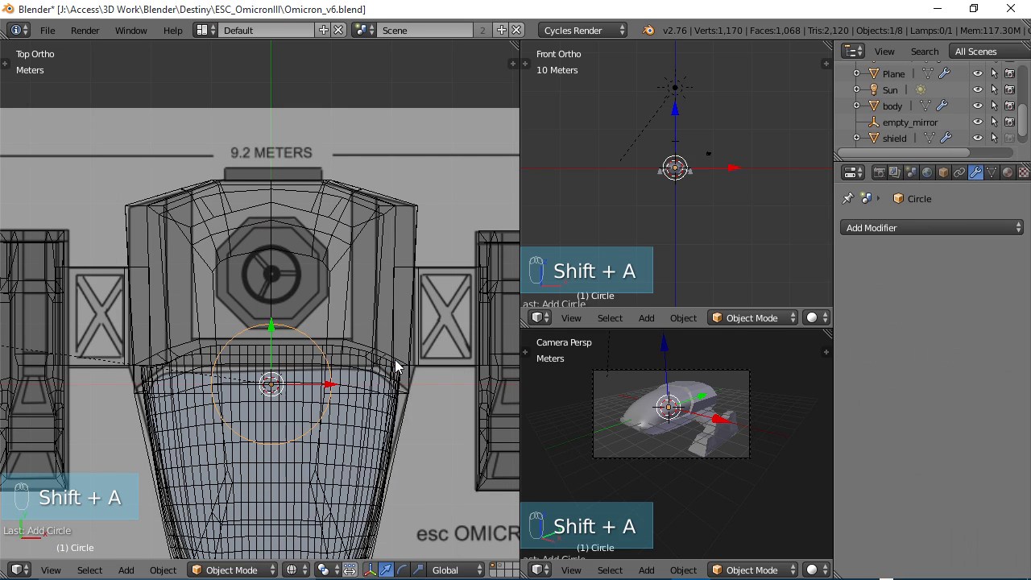
key("t")
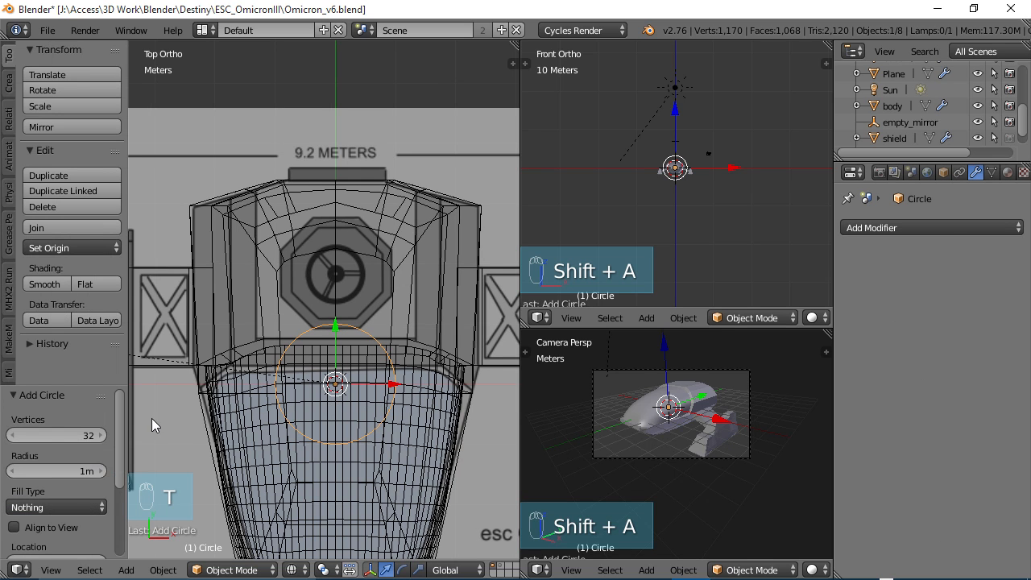
left_click(79, 437)
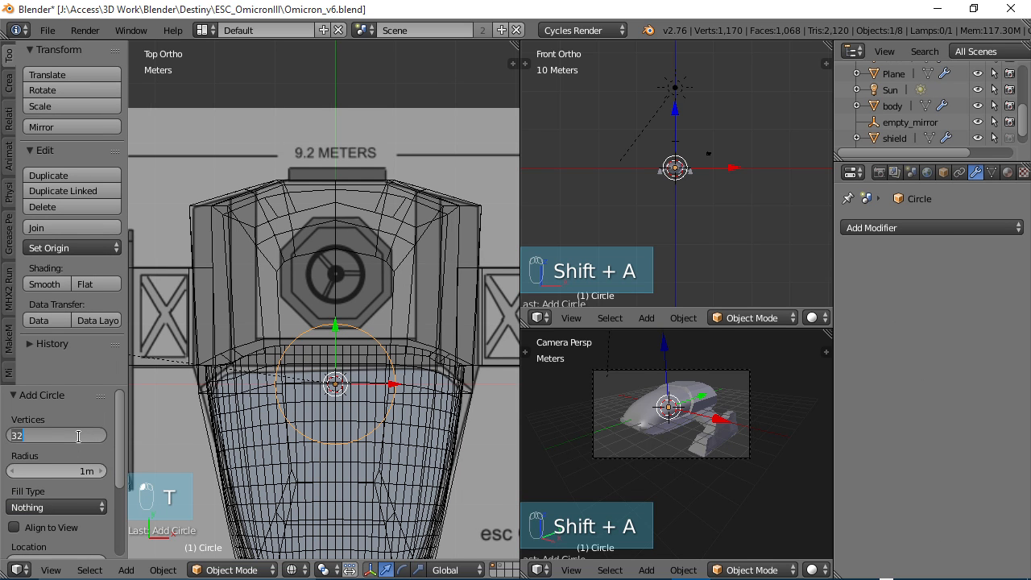
type("8")
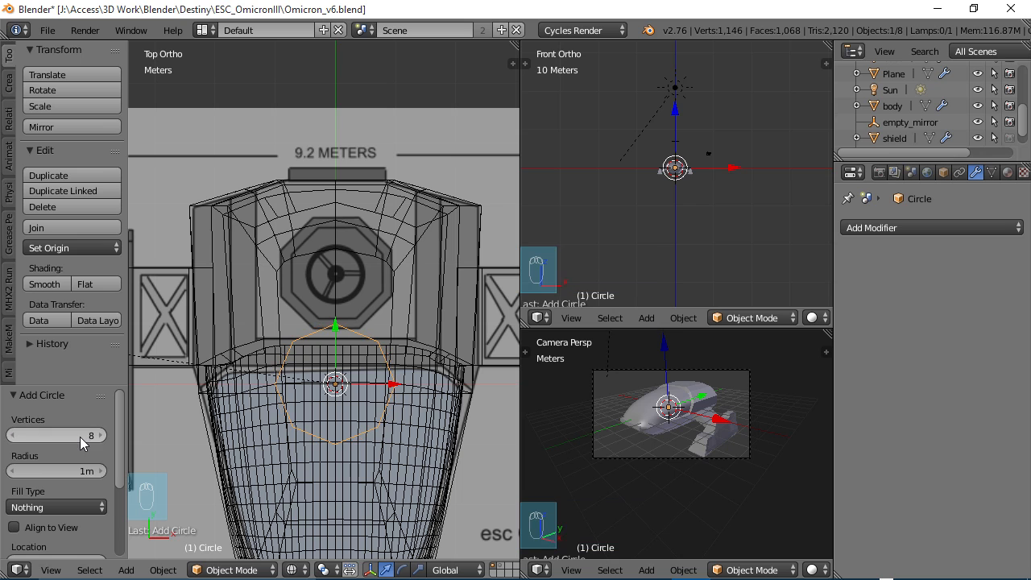
key("Return")
Move the octagon 1.846 m along Y onto the hatch drawing and rotate it by -25° and 2.46° to match the outer outline.
left_click_drag(337, 328, 336, 218)
scroll(370, 400, "up", 4)
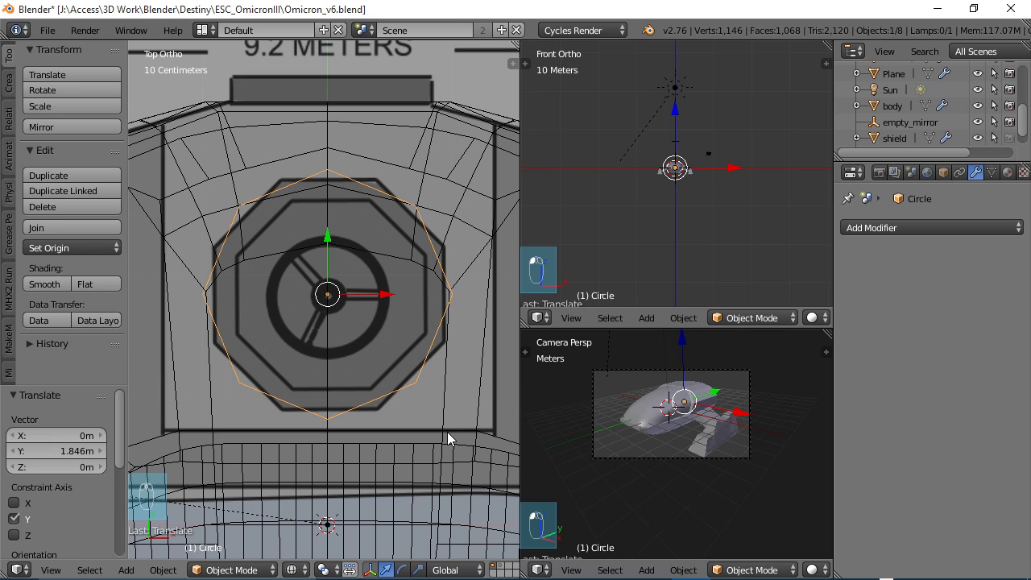
key("r")
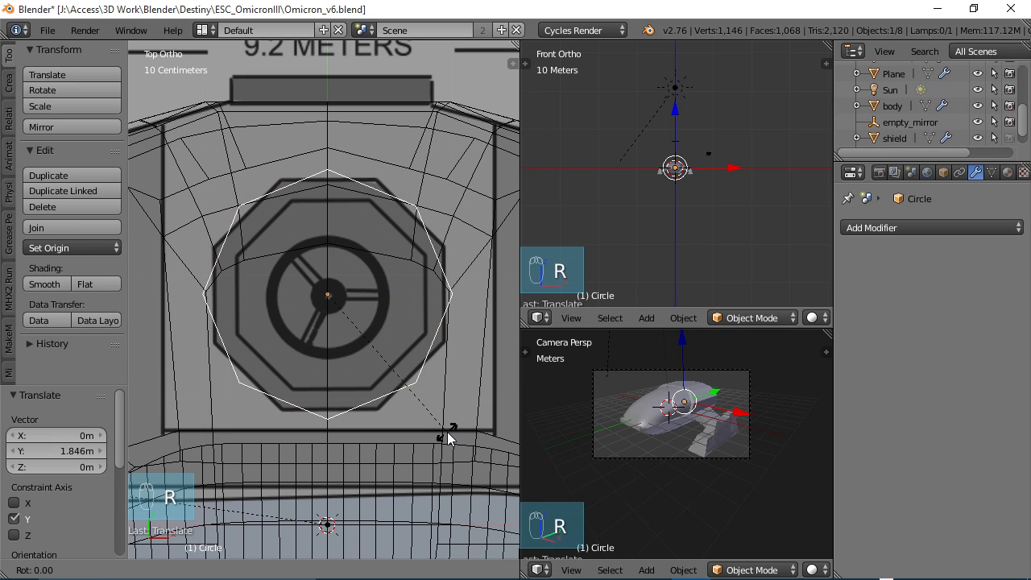
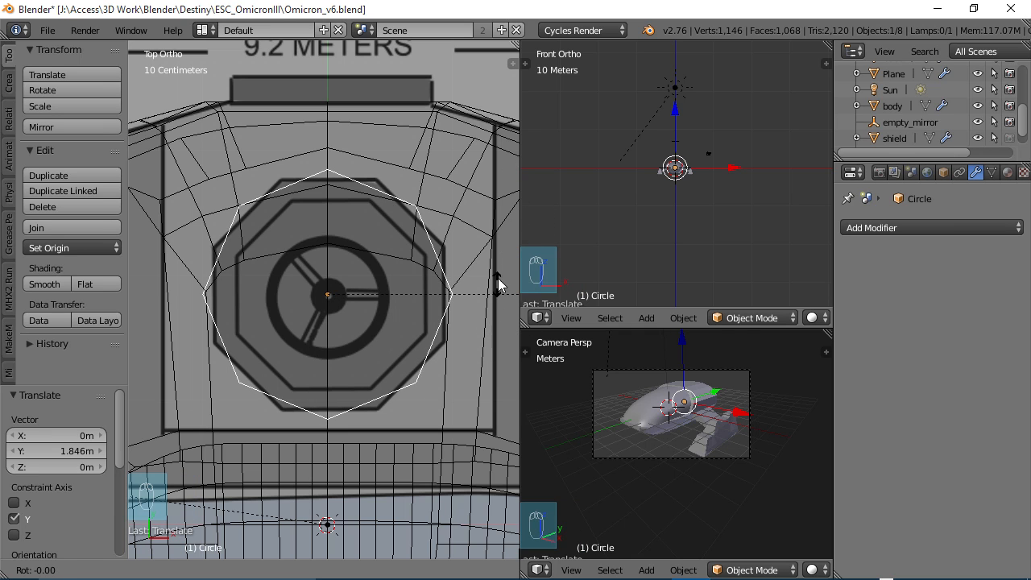
right_click(372, 362)
key("r")
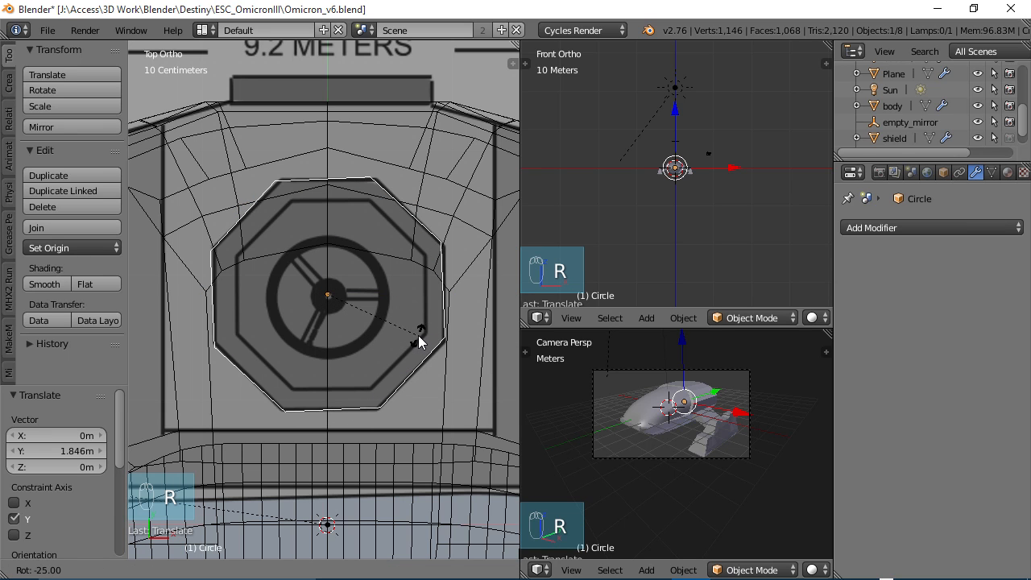
left_click(419, 342)
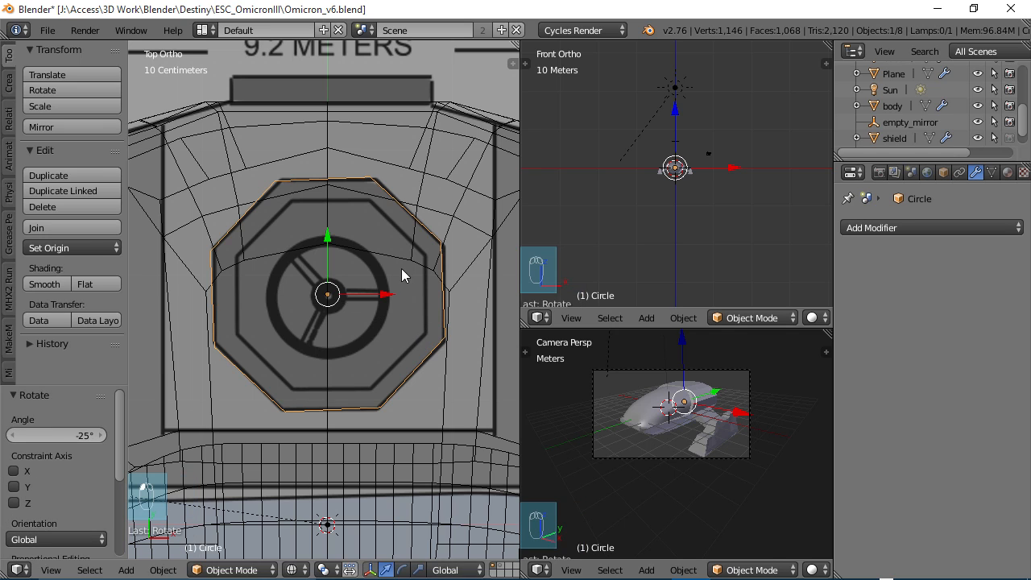
key("r")
left_click(432, 347)
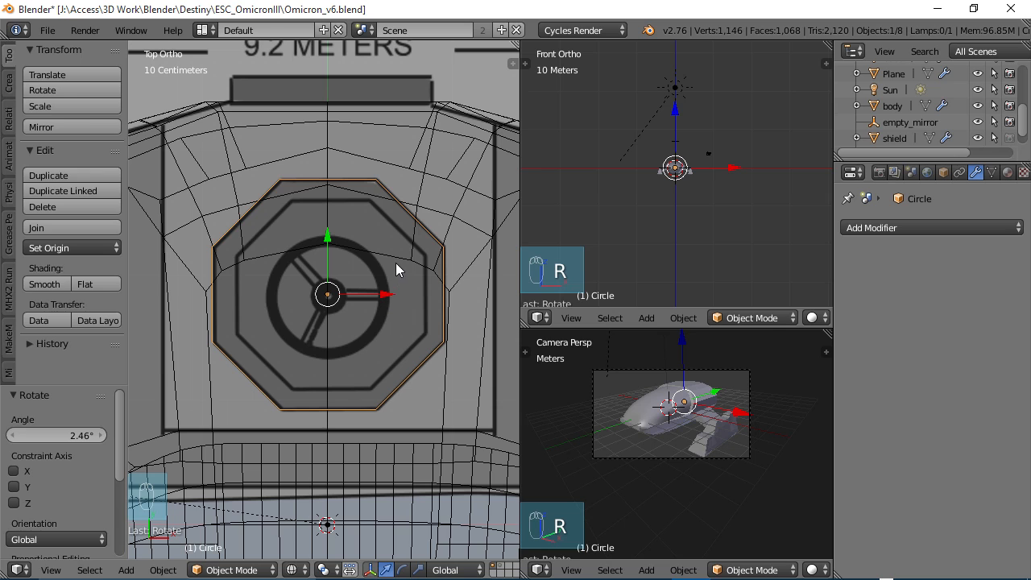
Extrude the octagon's outline in place and scale the new loop inward to the inner octagon of the hatch drawing.
key("Tab")
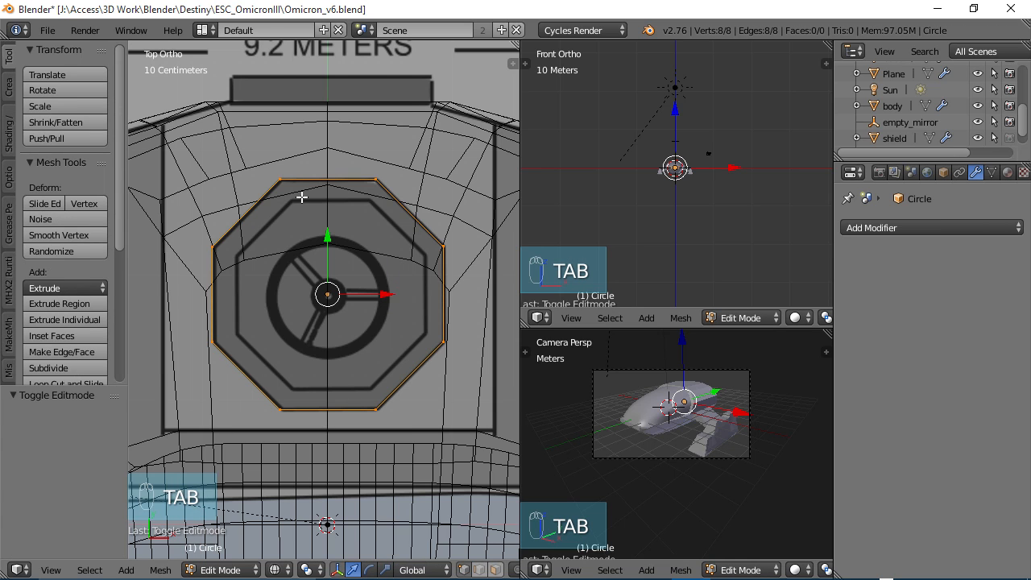
key("t")
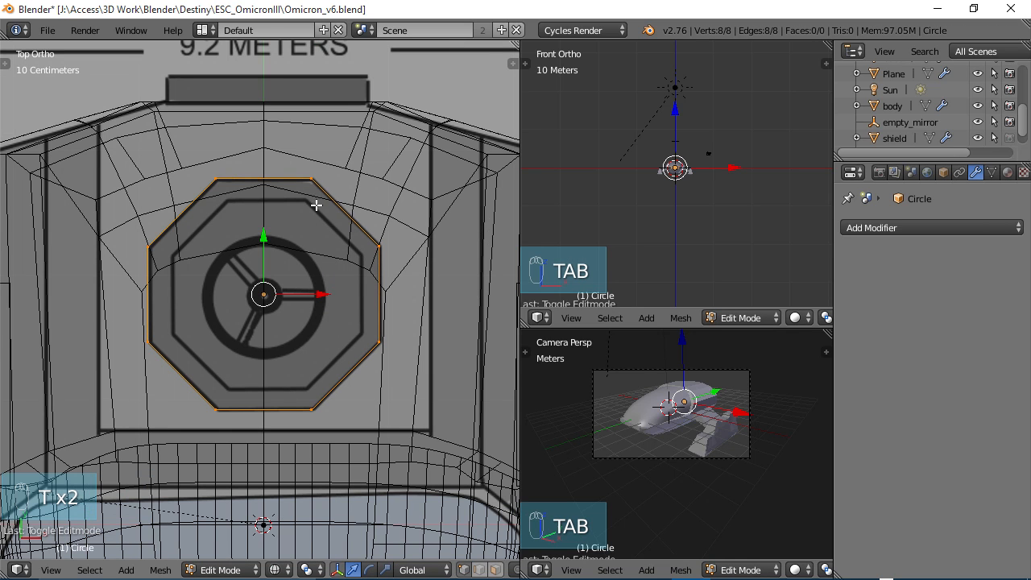
key("e")
right_click(345, 319)
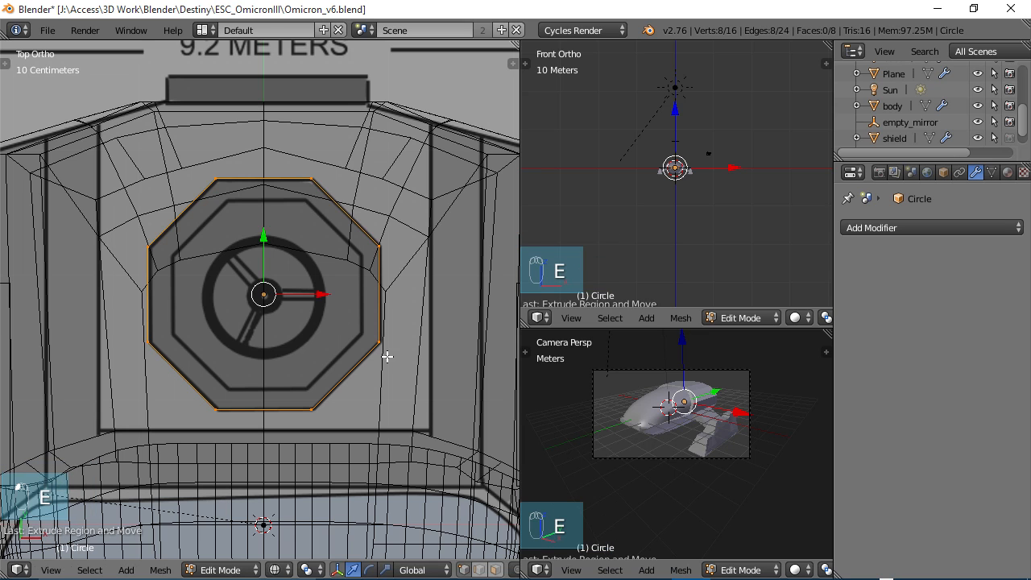
key("s")
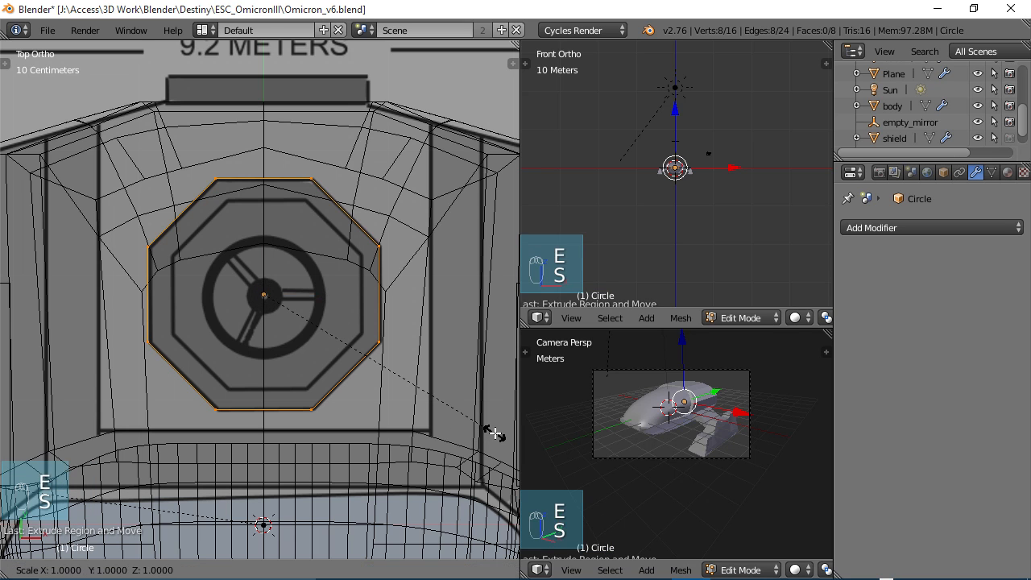
left_click(457, 403)
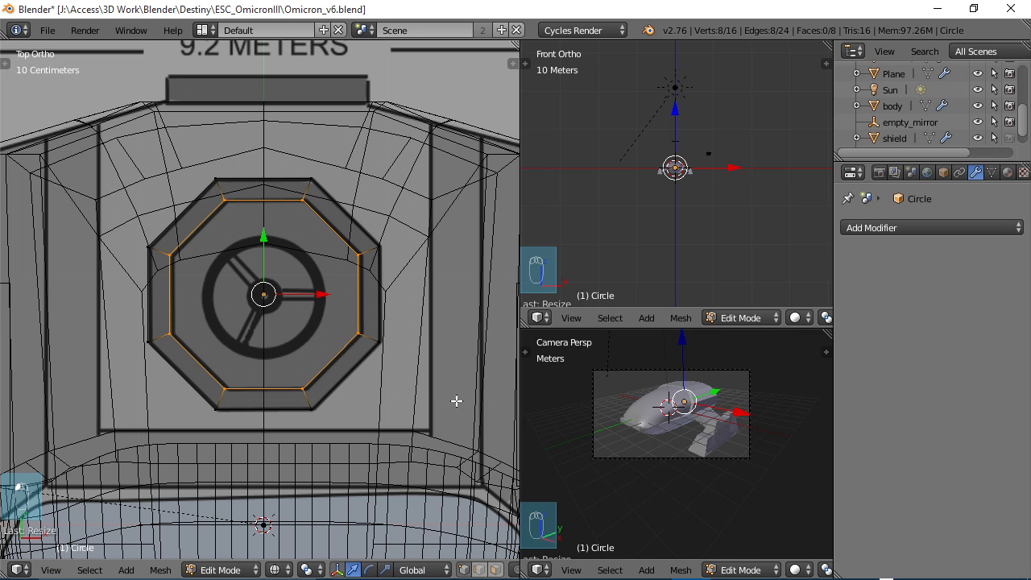
Raise the whole octagonal ring about 1.65 m along Z to the hatch base line in the side reference drawing.
key("a")
key("a")
key("a")
middle_click_drag(336, 420, 328, 262)
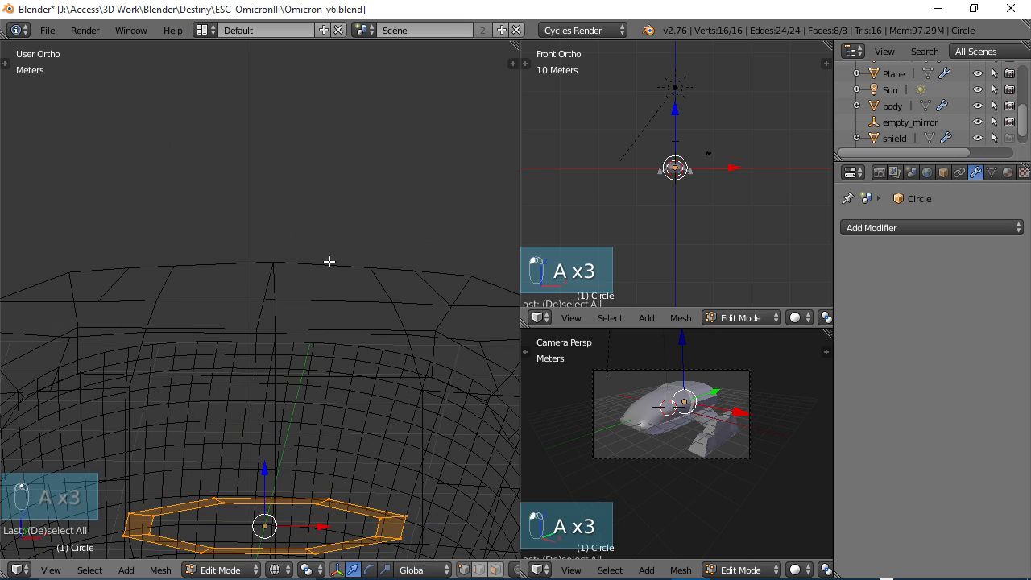
key("ctrl+KP_3")
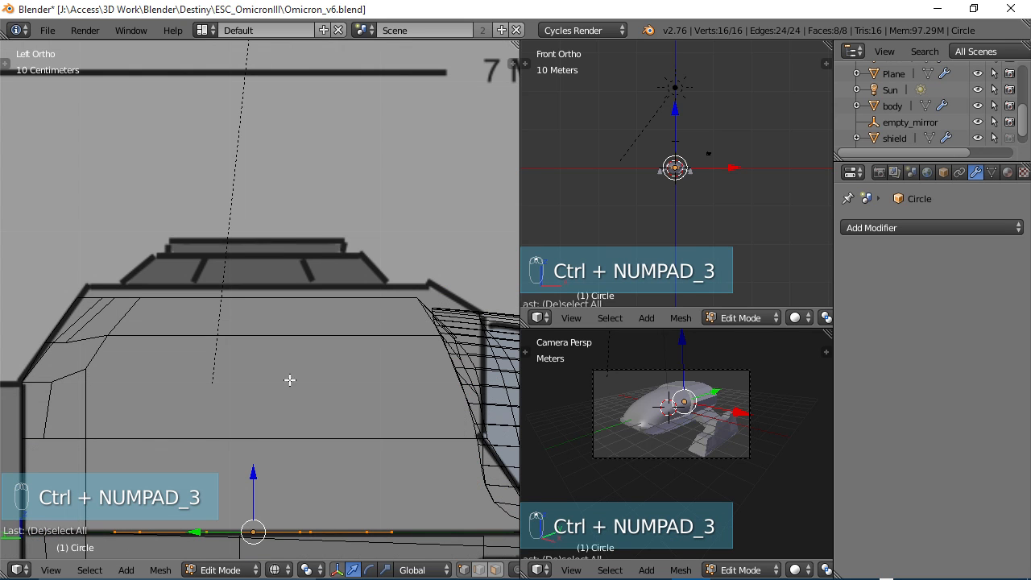
key("g")
key("z")
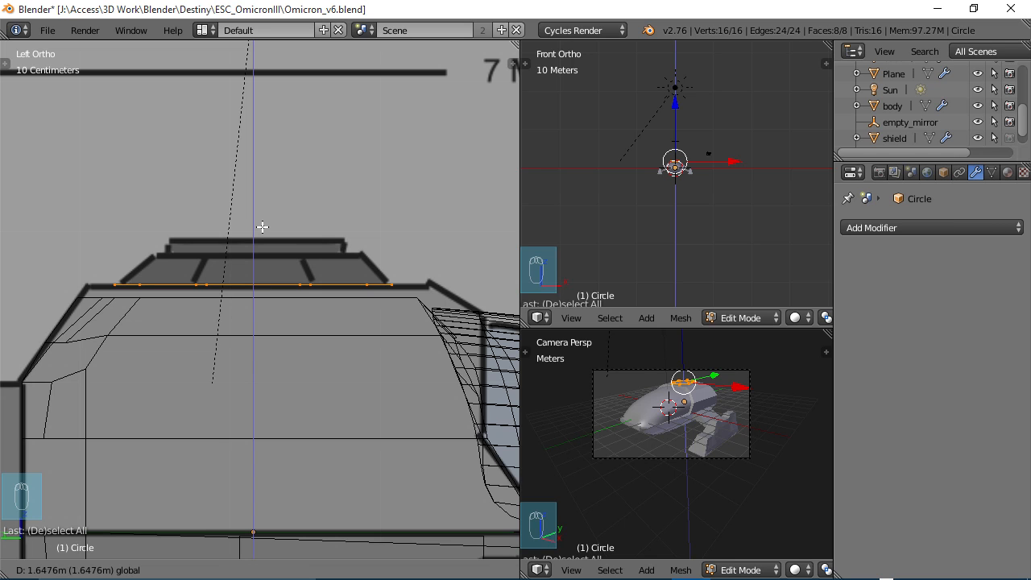
left_click(261, 227)
Extrude the ring, raise it about 21 cm along Z and scale it to about 0.72 to match the hatch's sloped sides.
key("e")
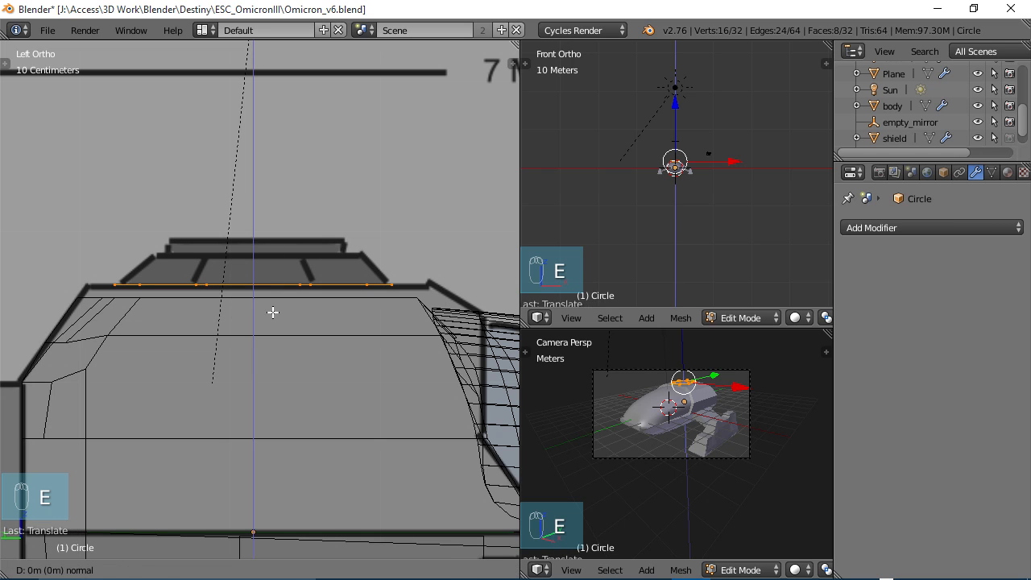
right_click(273, 312)
key("g")
key("z")
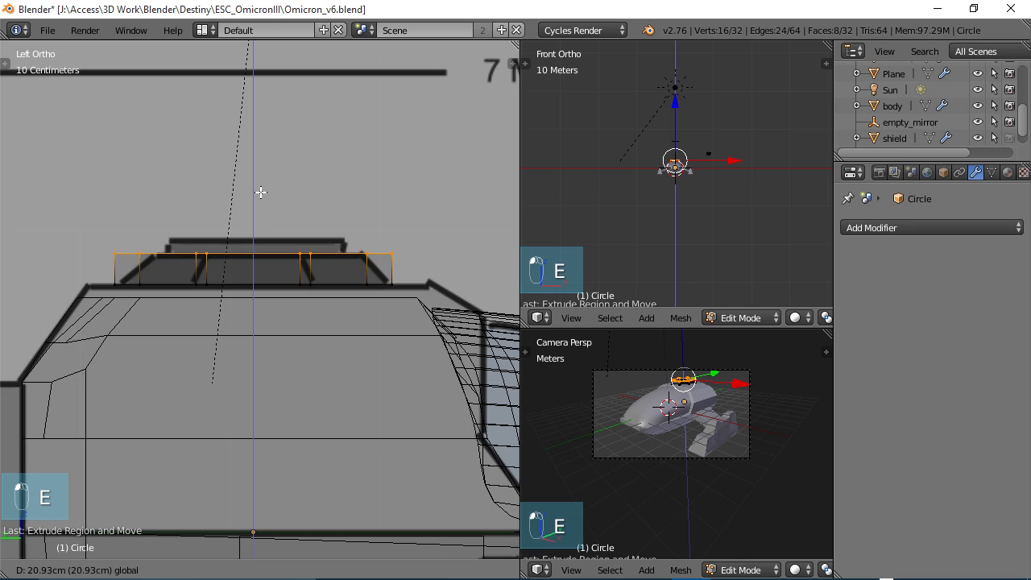
left_click(260, 189)
key("s")
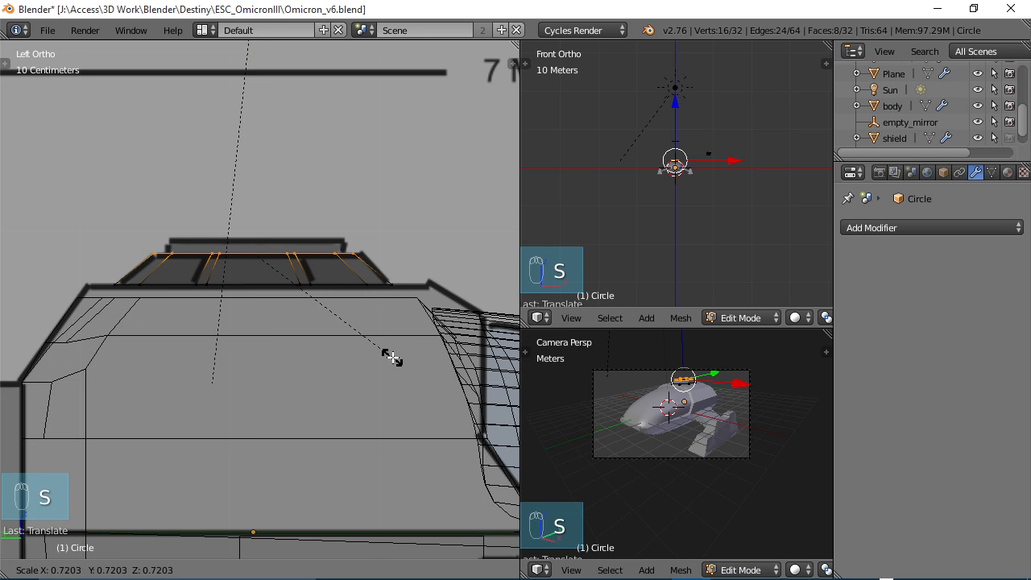
left_click(391, 356)
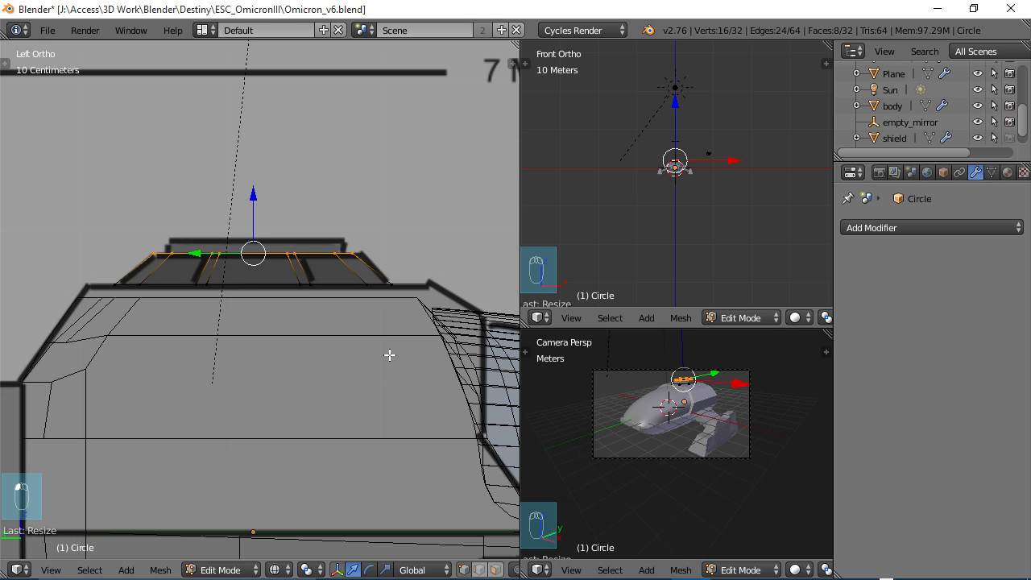
Show the model solid from the side and lower the whole hatch mesh along Z until it rests on the body's roof.
mouse_move(390, 355)
middle_mouse_down()
mouse_move(255, 394)
mouse_move(85, 362)
mouse_move(194, 371)
mouse_move(314, 362)
mouse_move(452, 329)
middle_mouse_up()
key("z")
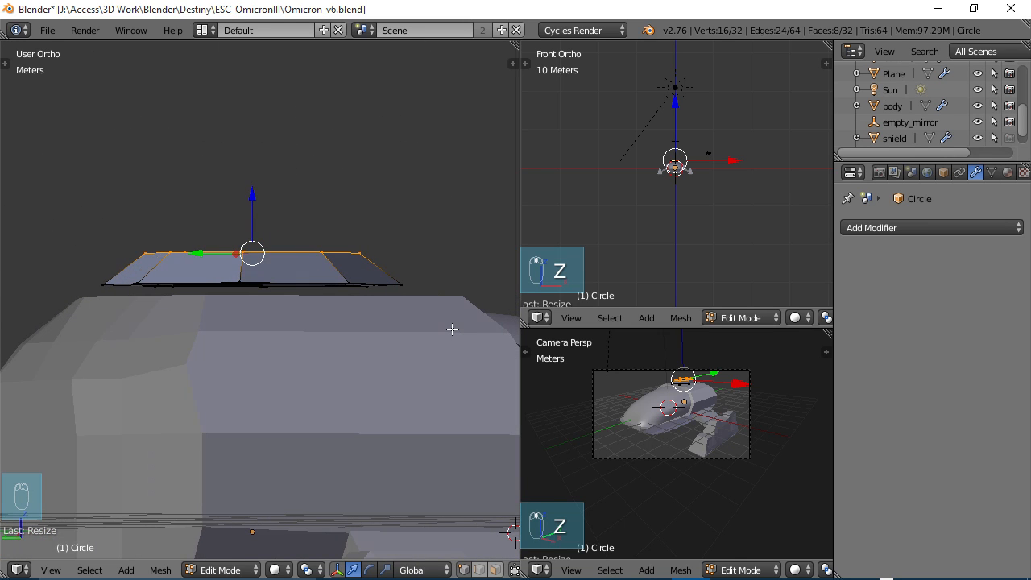
key("KP_3")
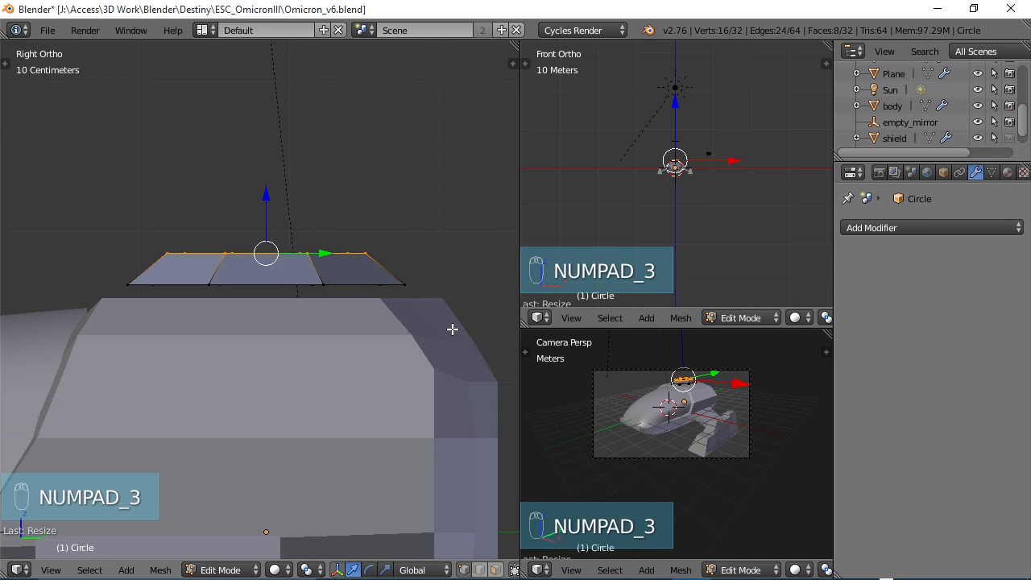
key("ctrl+KP_3")
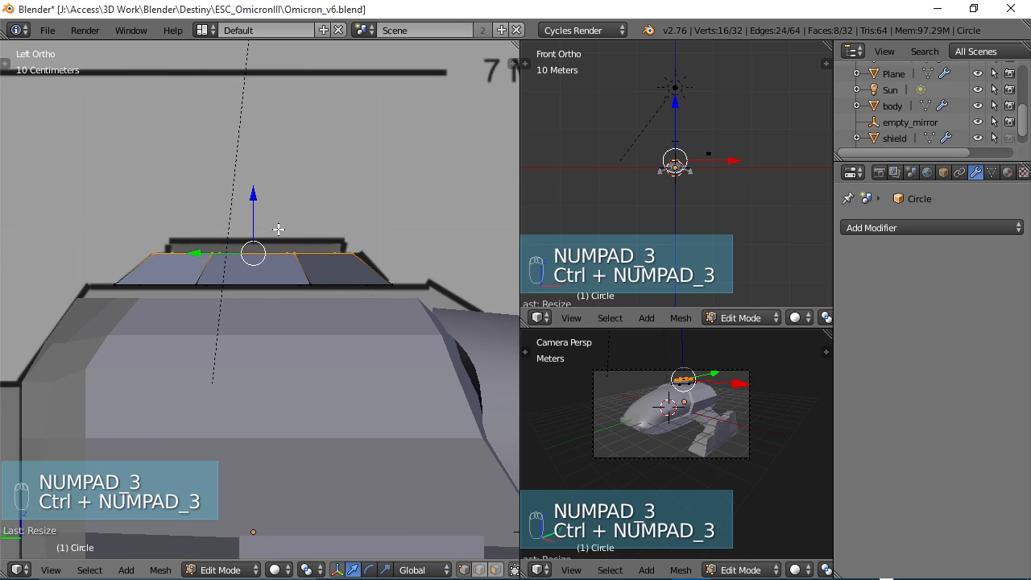
left_click_drag(253, 195, 255, 227)
key("a")
key("a")
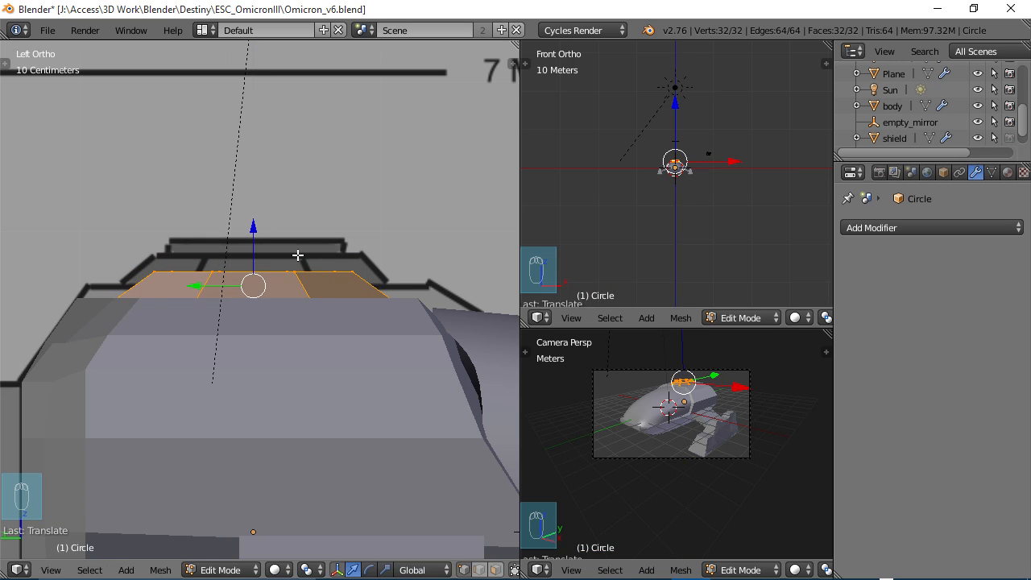
middle_click_drag(298, 255, 338, 258)
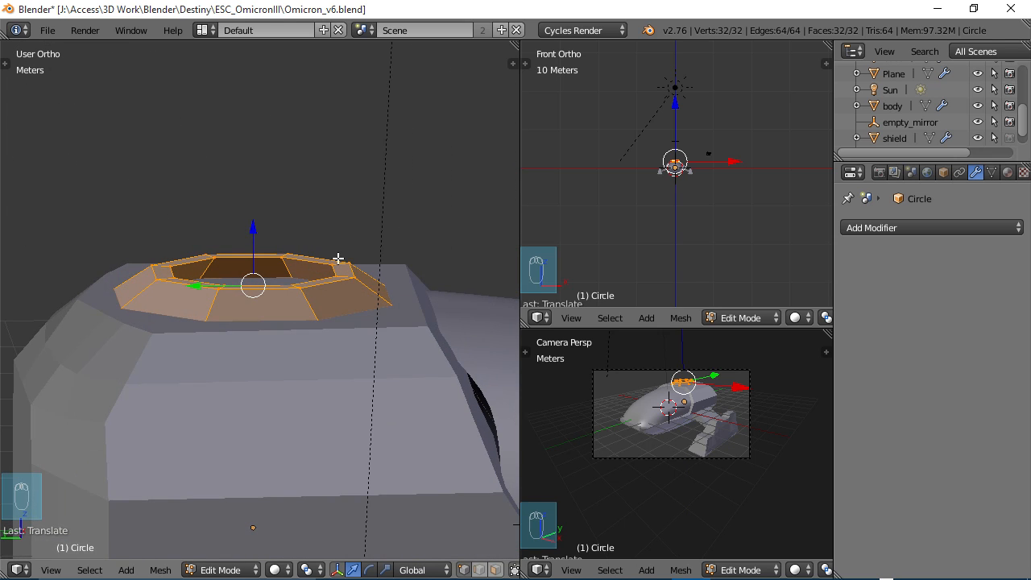
Return to object mode in a wireframe top view and rename the octagonal hatch object hatch_escape.
key("KP_7")
key("z")
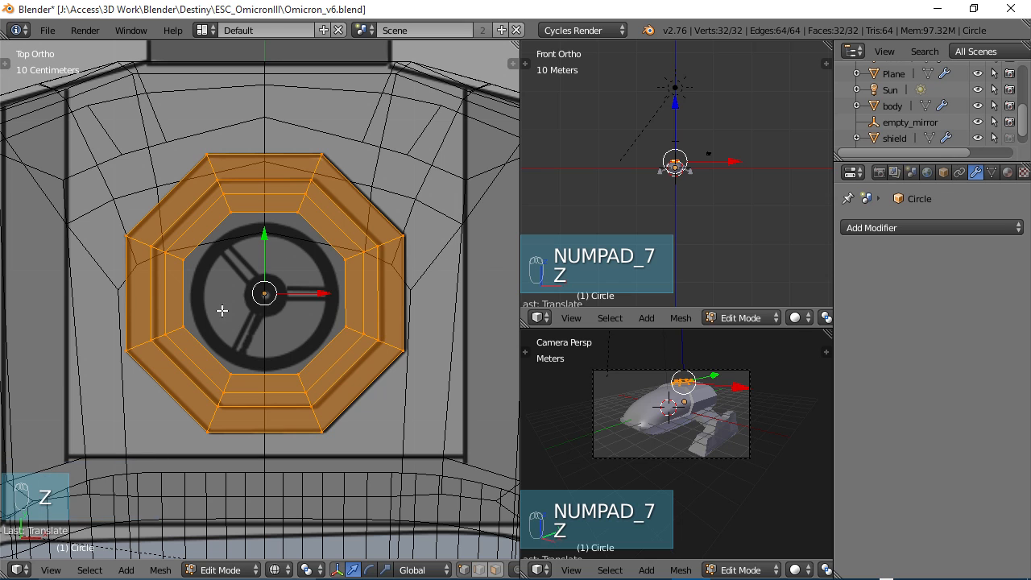
scroll(308, 309, "down", 2)
middle_click_drag(281, 319, 327, 320, "shift")
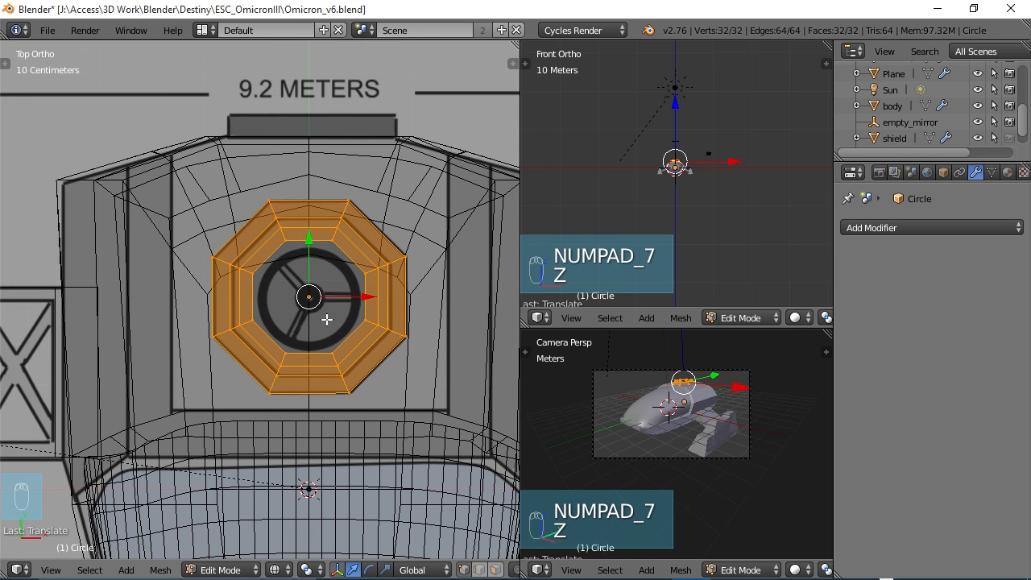
middle_click_drag(330, 309, 351, 279, "shift")
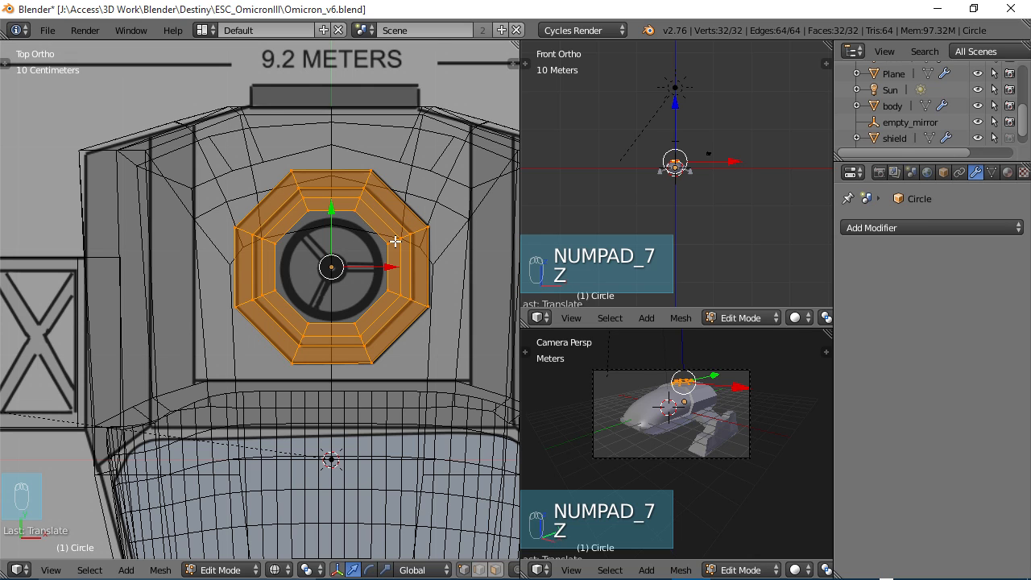
key("Tab")
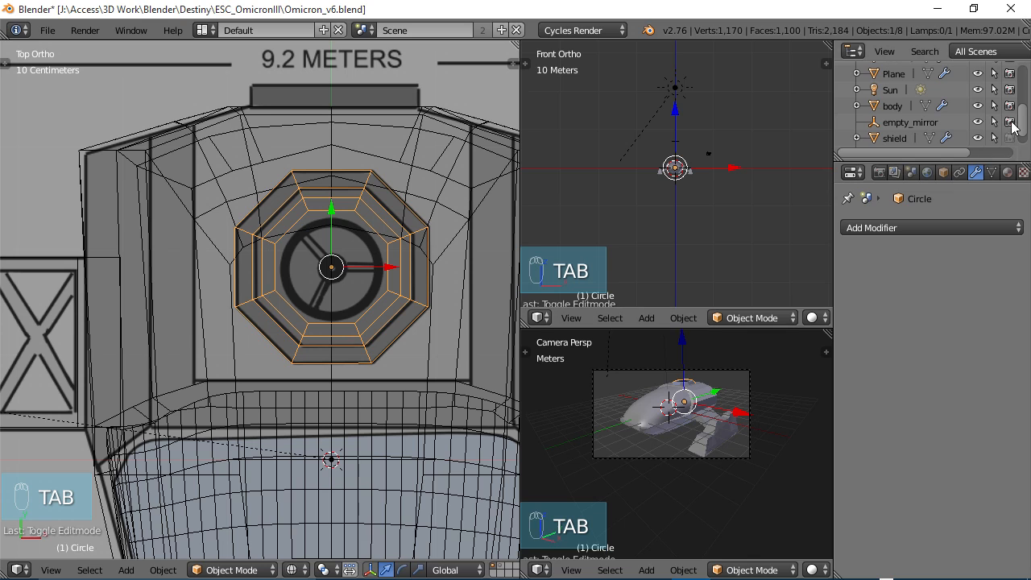
left_click_drag(1026, 120, 1026, 89)
double_click(897, 120)
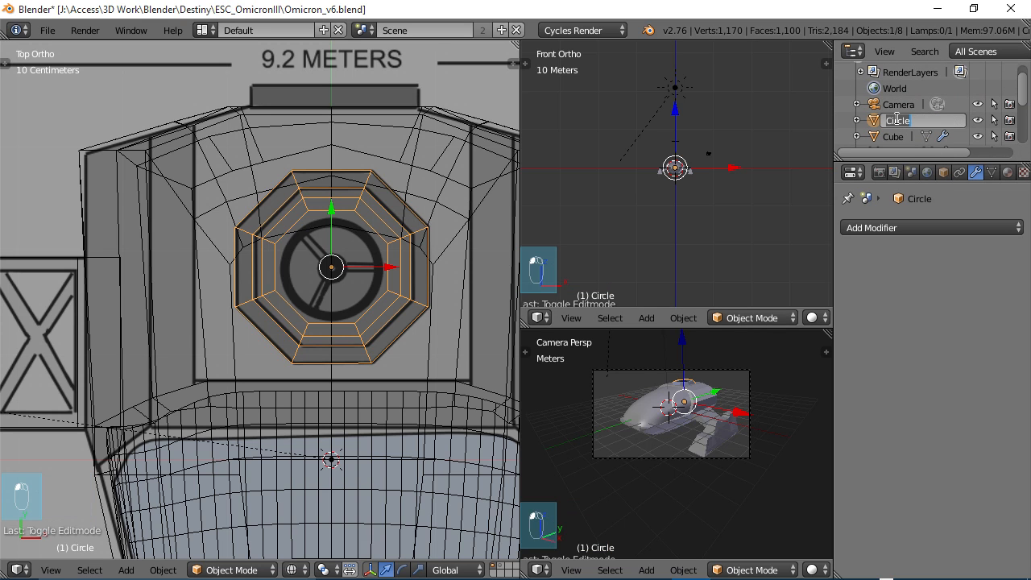
type("hatch_escape")
key("Return")
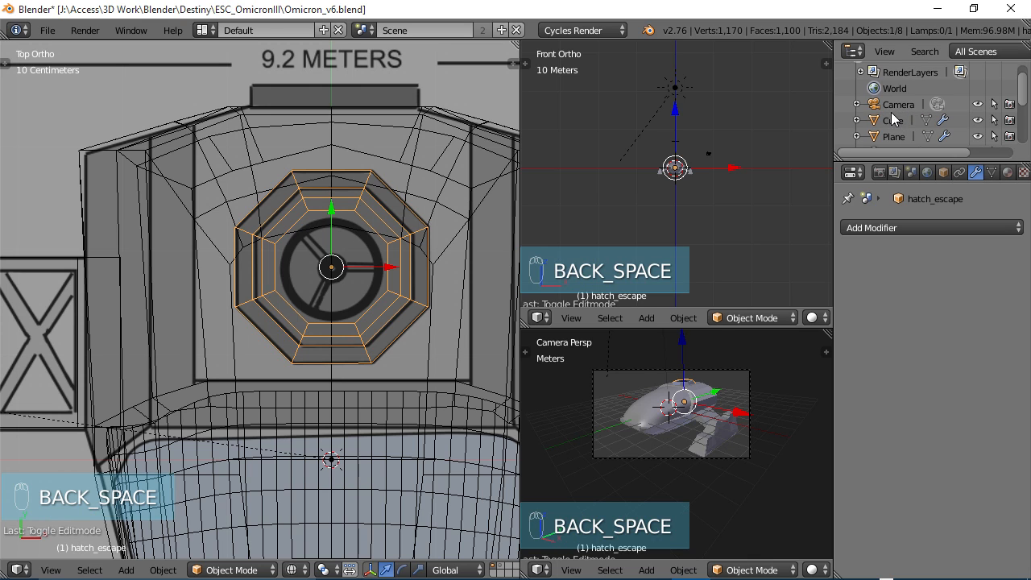
Add a mesh torus at the 3D cursor and set its major segments to 15.
key("shift+a")
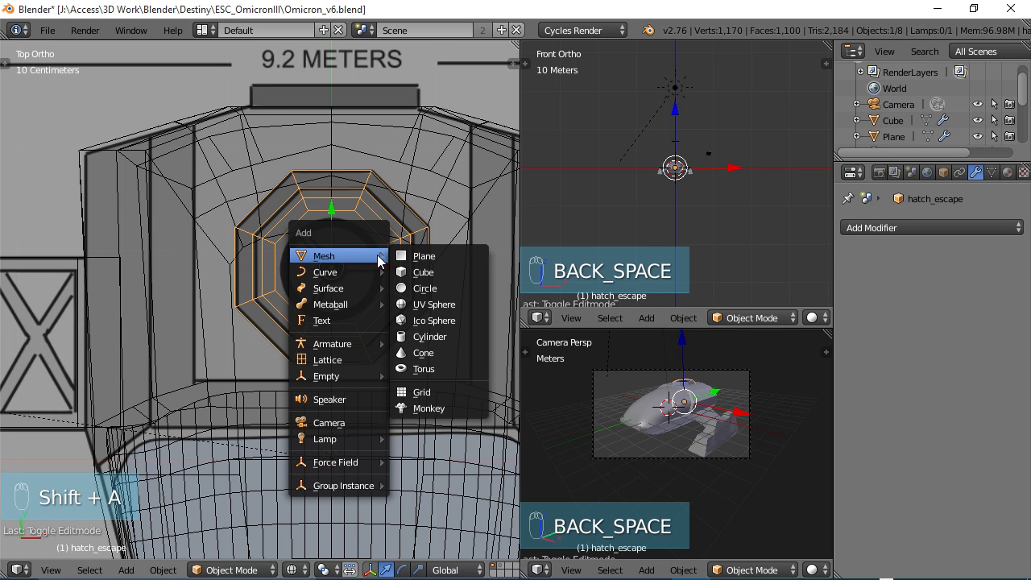
left_click(423, 369)
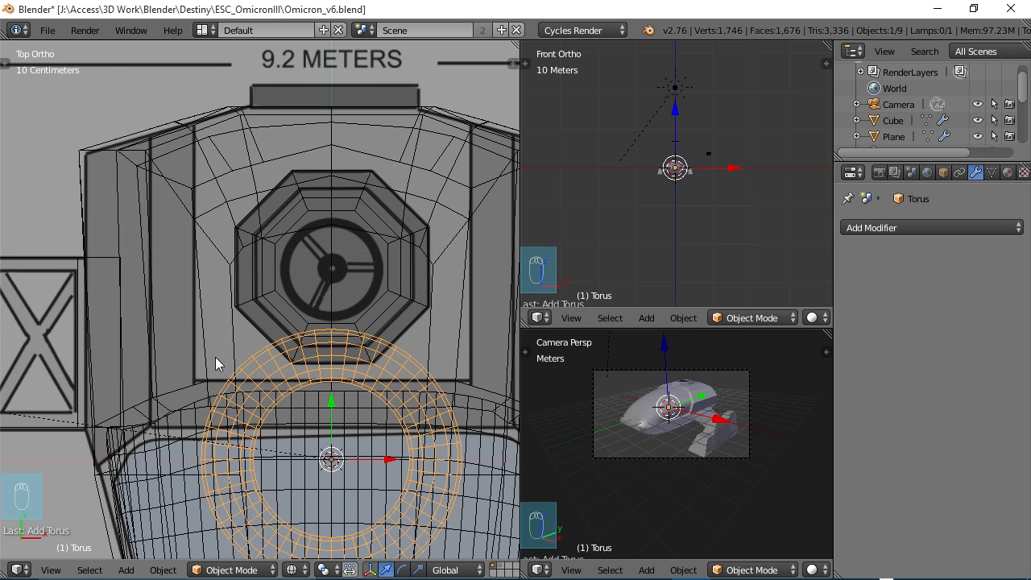
key("t")
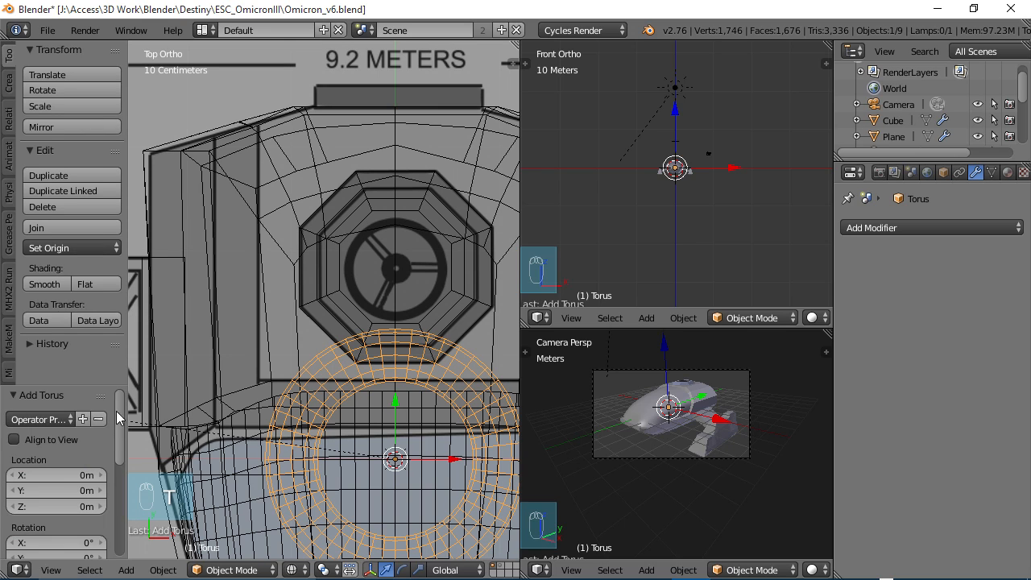
left_click_drag(116, 411, 104, 500)
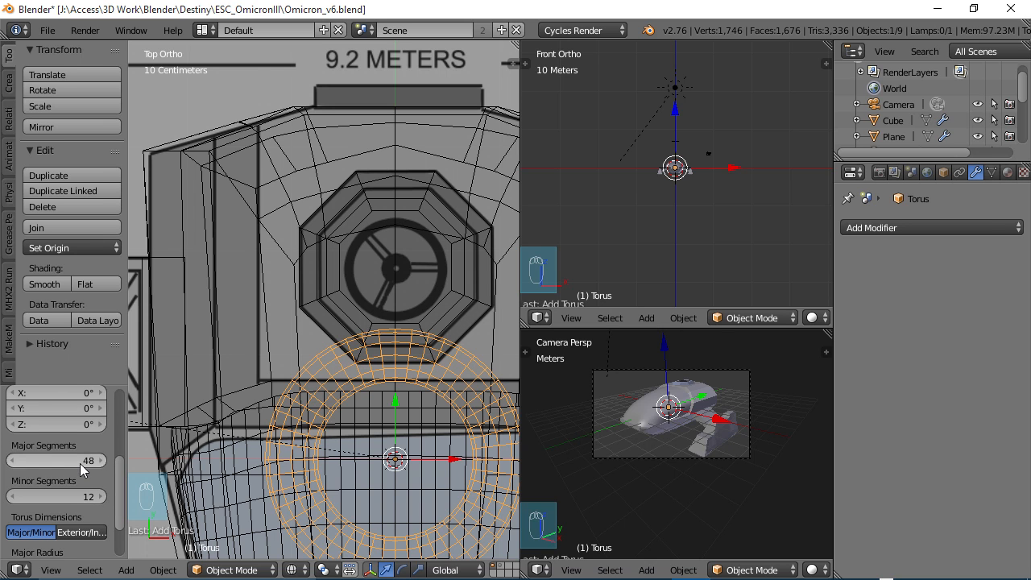
left_click_drag(77, 461, 24, 460)
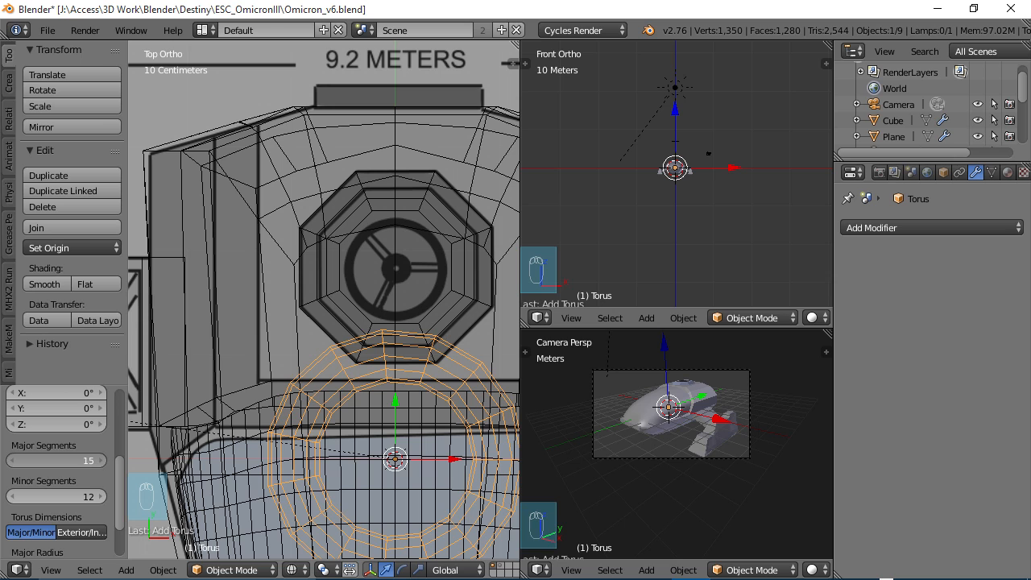
Try a minor segment count of 4 for the torus and return it to 12.
left_click(81, 497)
type("4")
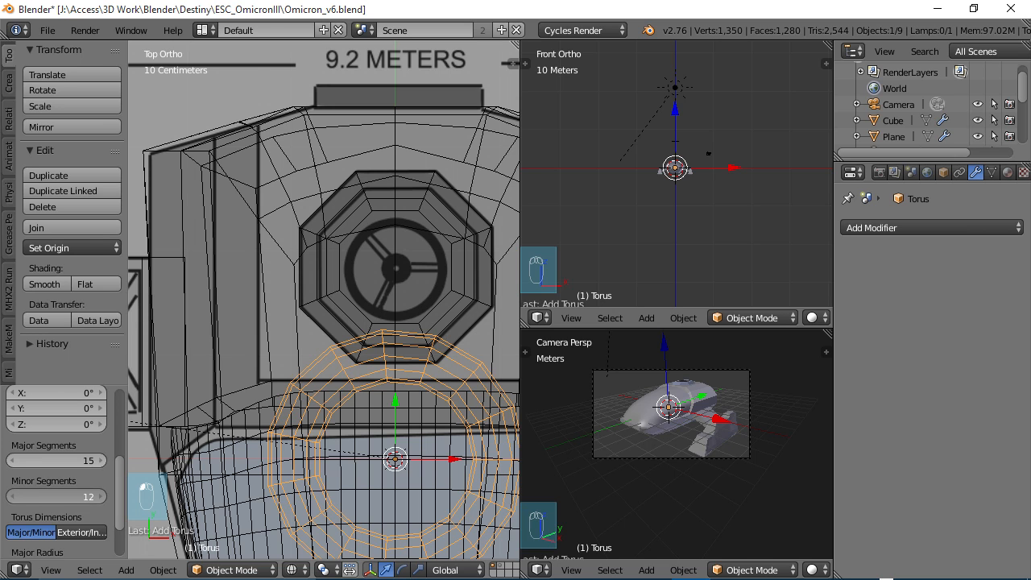
key("Return")
left_click_drag(80, 497, 103, 497)
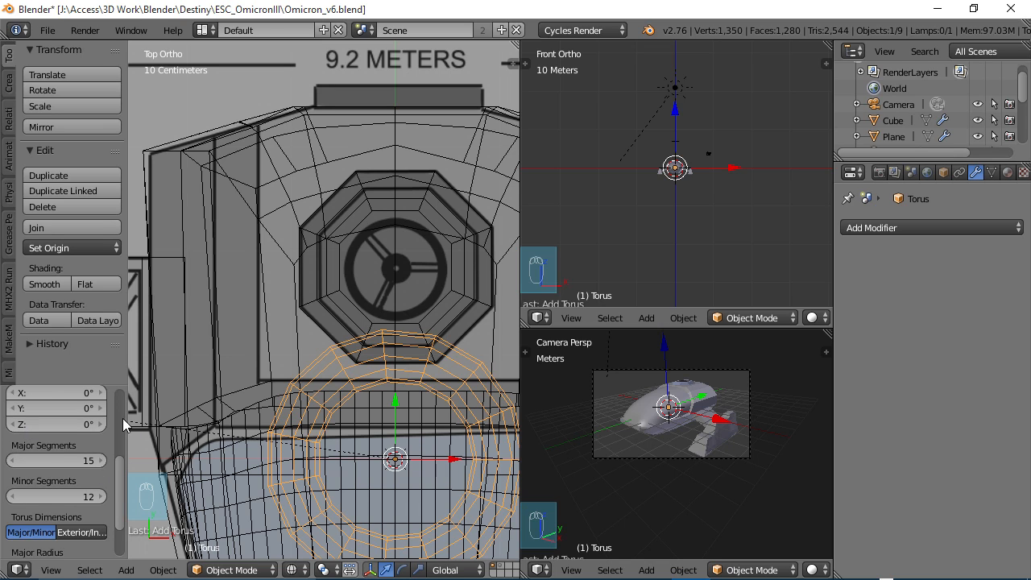
Set the torus's major radius to 96 cm and its minor radius to 6 cm.
scroll(119, 501, "down", 3)
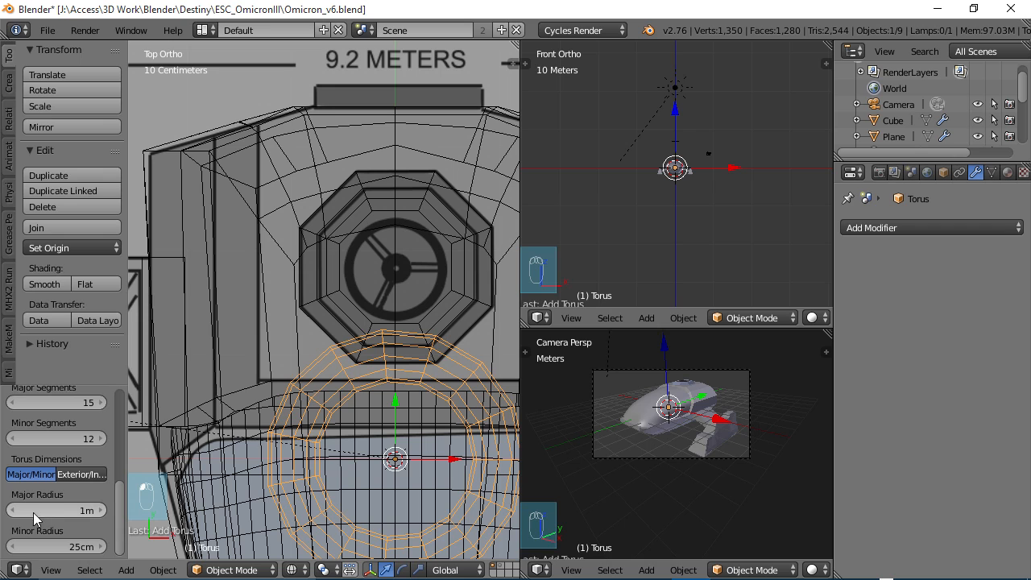
left_click_drag(51, 509, 26, 508)
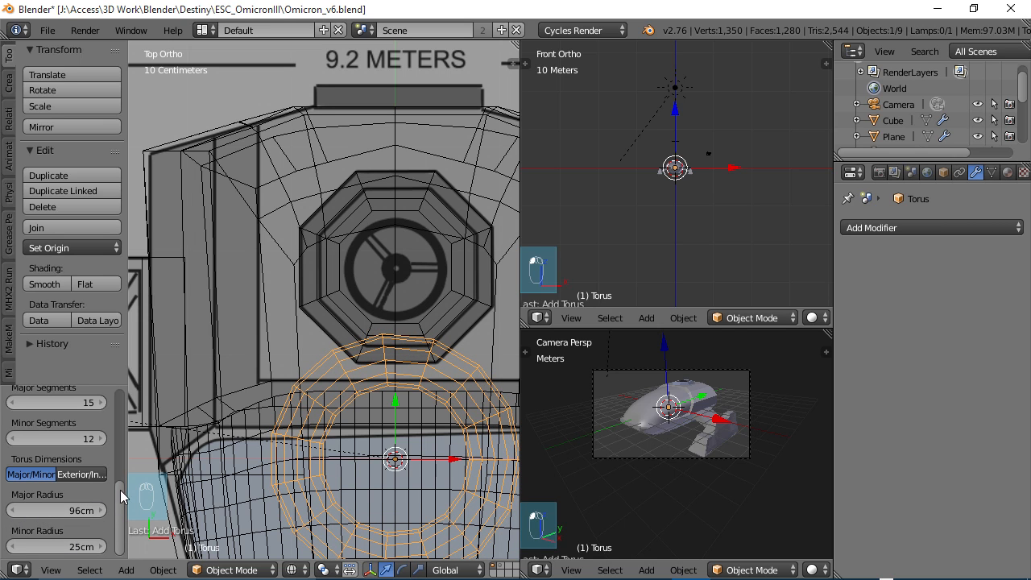
mouse_move(16, 550)
left_mouse_down()
mouse_move(3, 549)
mouse_move(13, 552)
left_mouse_up()
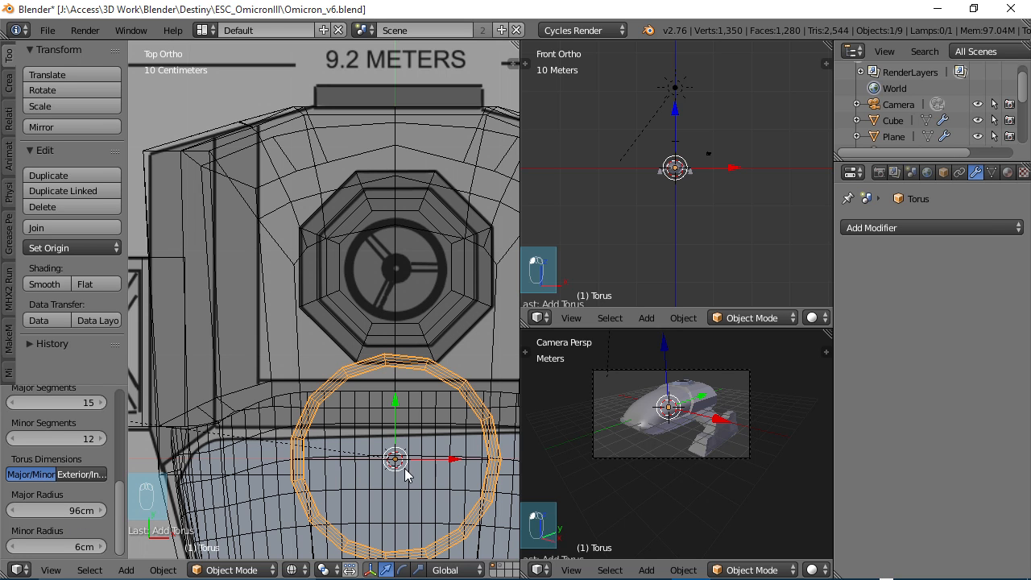
Move the torus along Y to the hatch centre and scale it down to match the rim of the drawn handwheel.
left_click_drag(398, 398, 407, 215)
key("s")
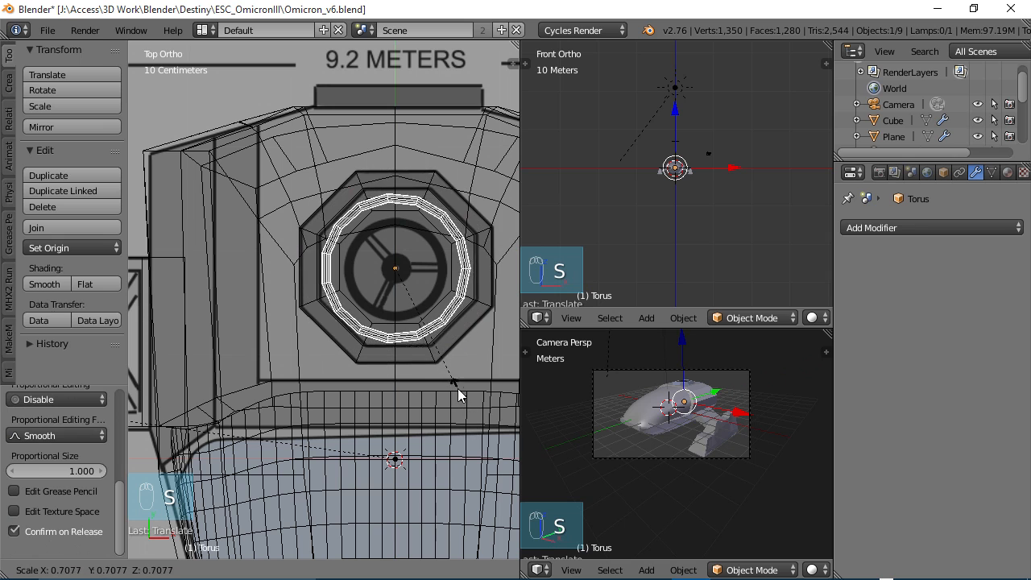
left_click(433, 352)
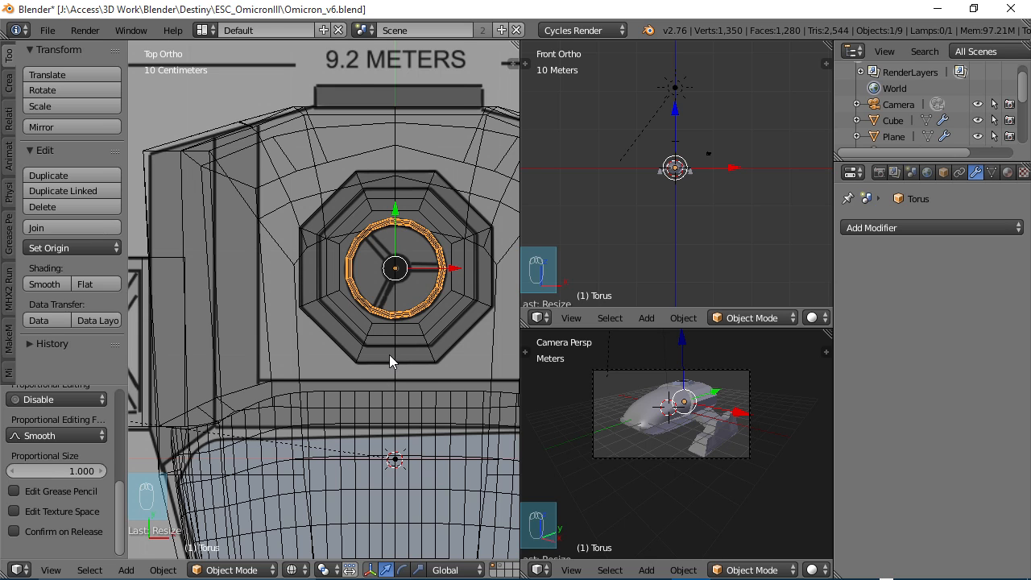
Raise the torus along Z by about 1.63 m to the base of the hatch in the side drawing.
key("t")
middle_click_drag(320, 354, 345, 239)
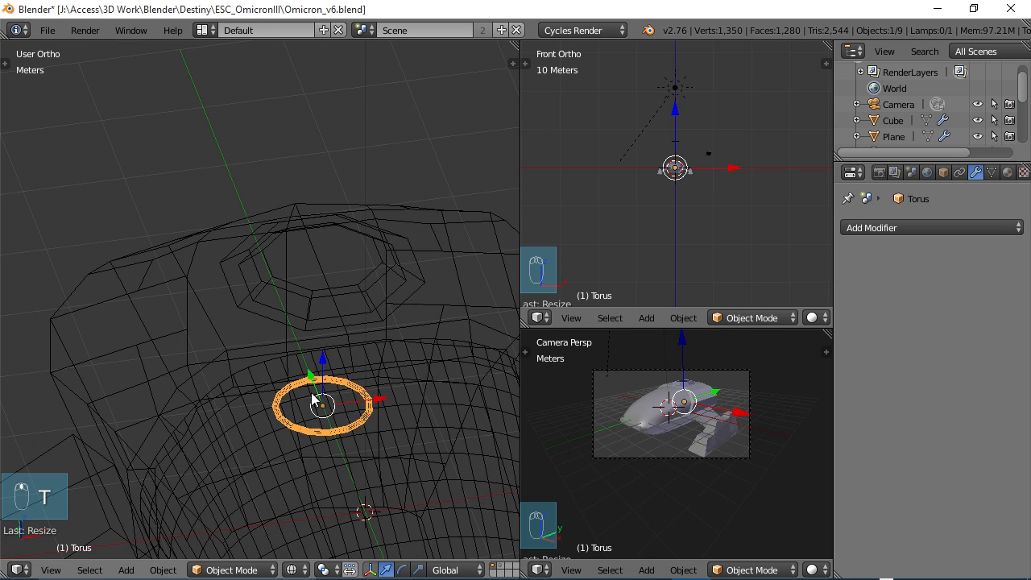
key("ctrl+KP_3")
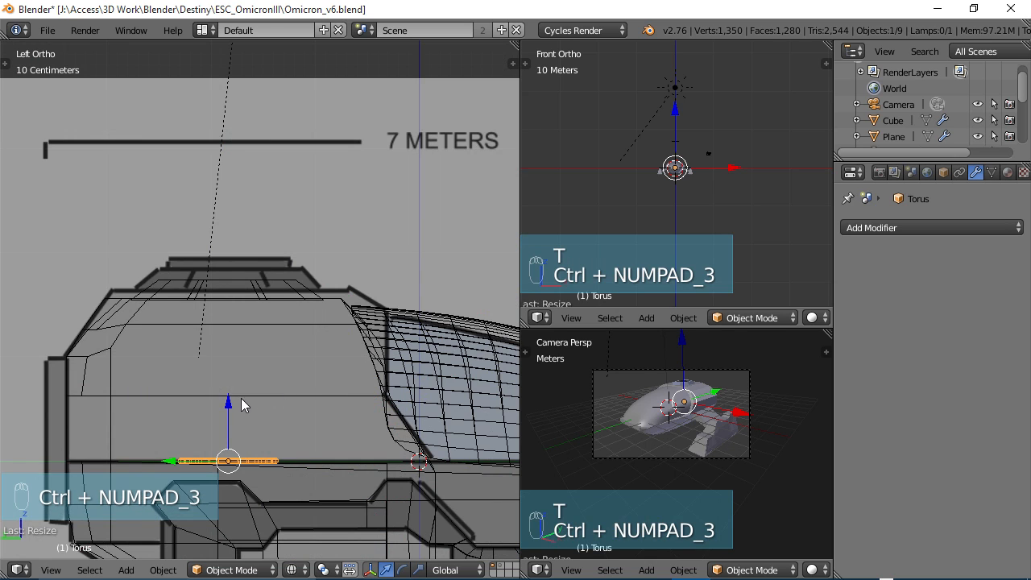
key("g")
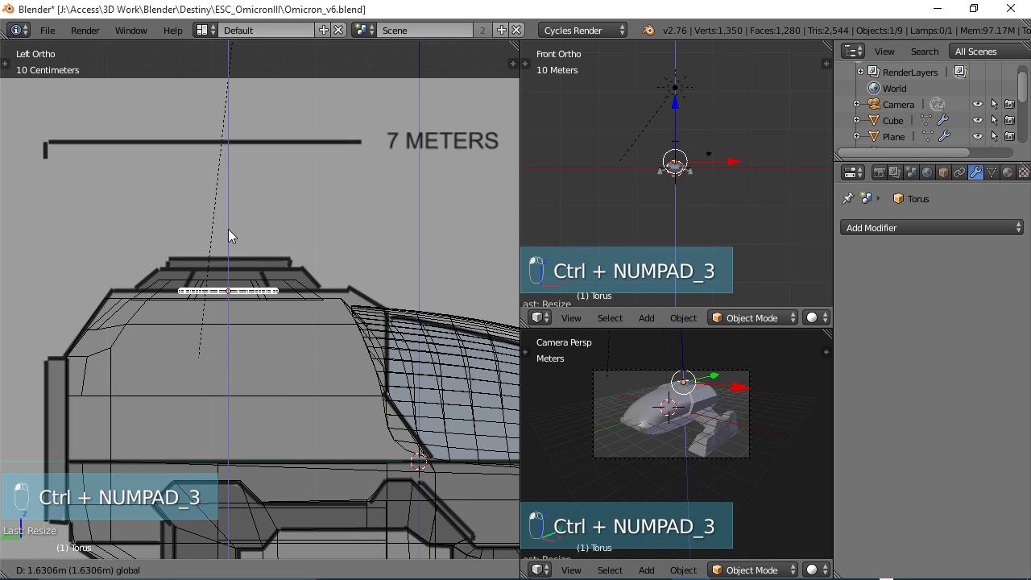
left_click(228, 227)
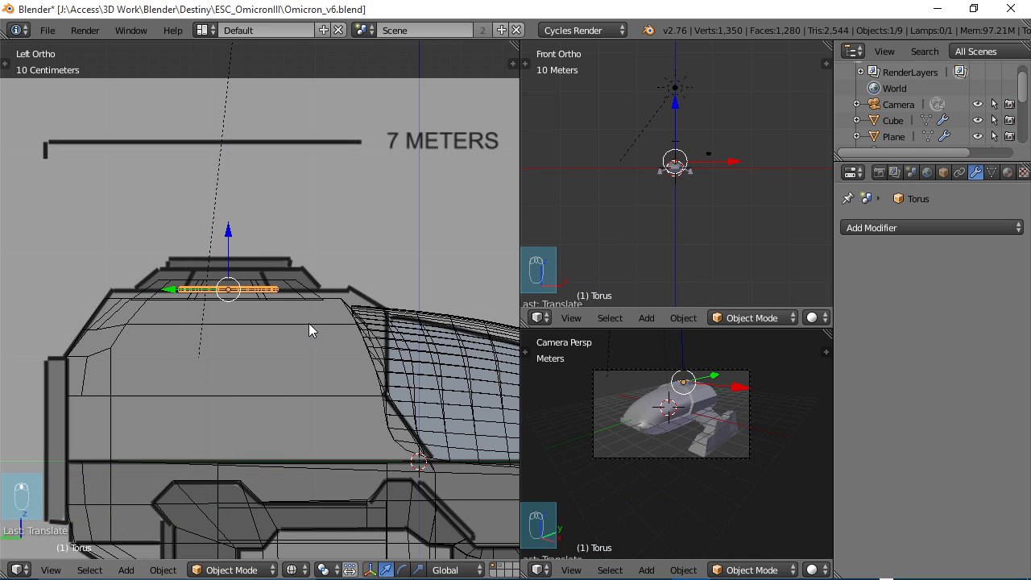
Apply smooth shading to the torus.
middle_click_drag(309, 323, 253, 362)
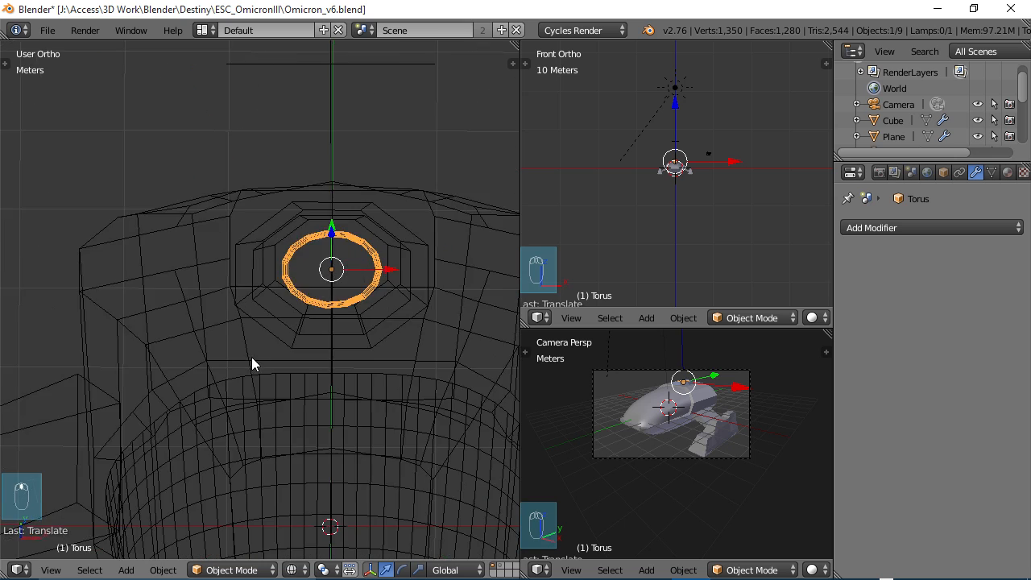
key("t")
scroll(354, 366, "up", 2)
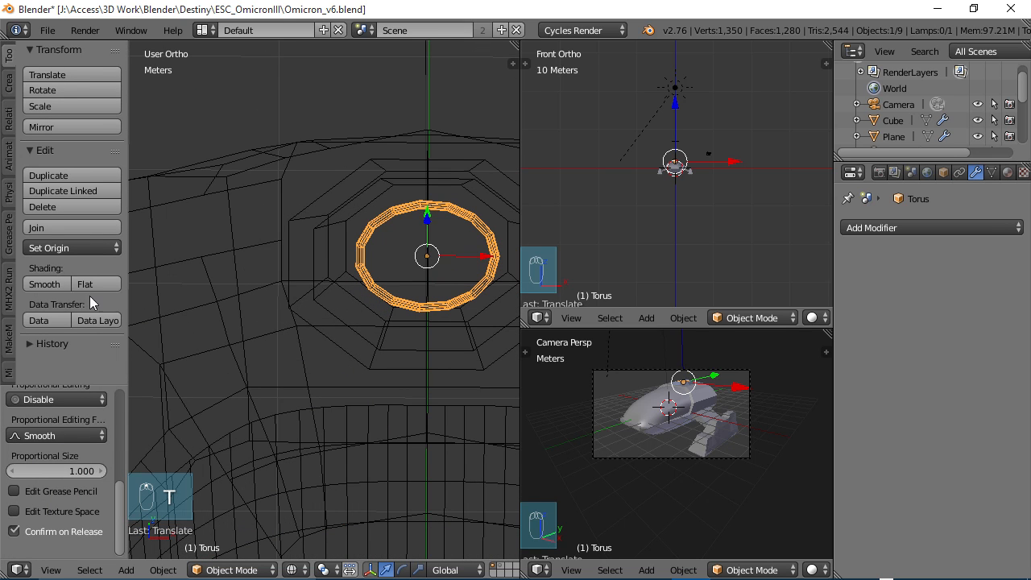
left_click(44, 284)
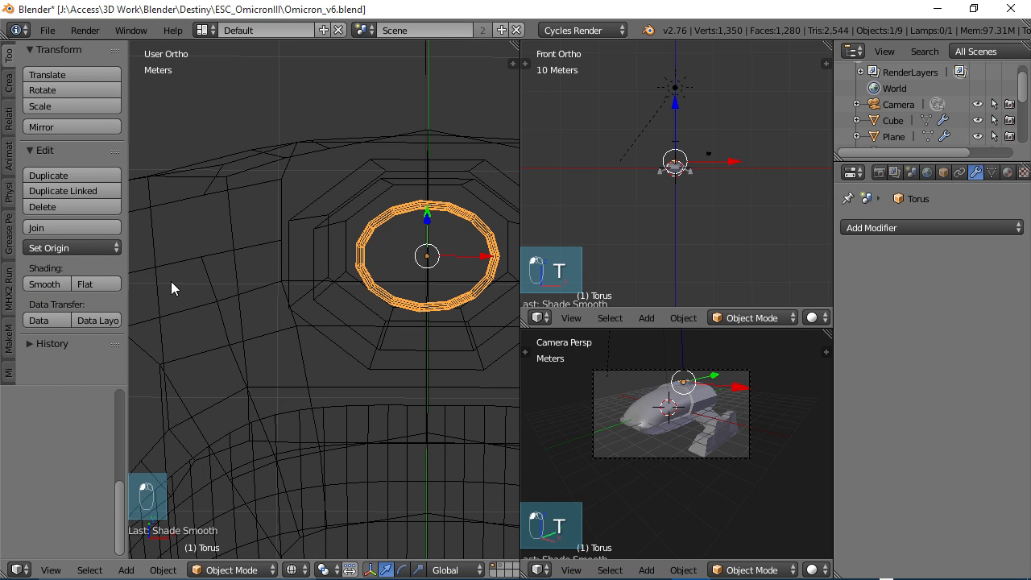
Show the model in solid shading and give the torus a Subdivision Surface modifier with 1 render subdivision.
scroll(280, 301, "down", 2)
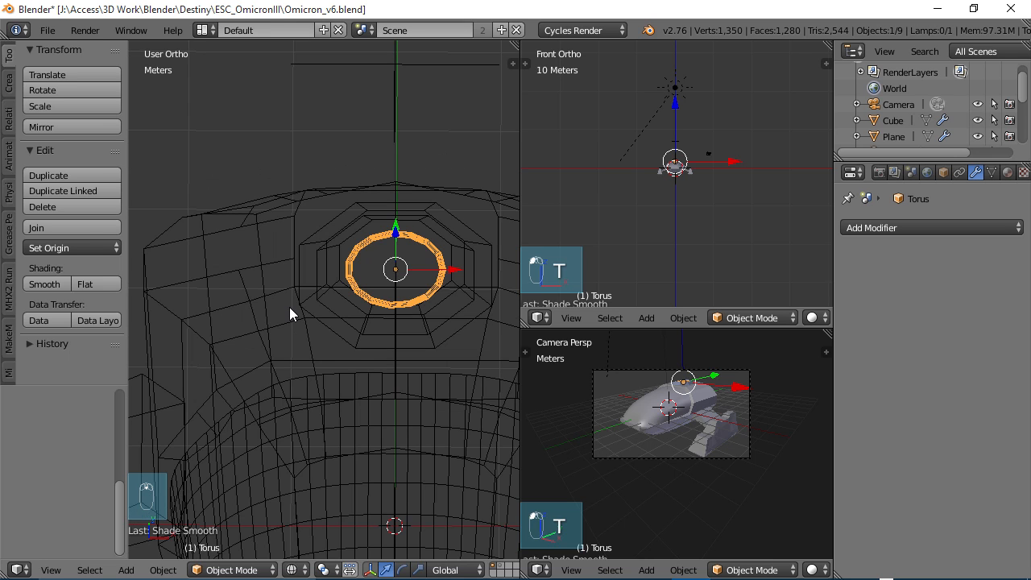
key("z")
mouse_move(292, 309)
middle_mouse_down()
mouse_move(306, 294)
mouse_move(280, 303)
mouse_move(276, 355)
mouse_move(367, 353)
mouse_move(398, 324)
mouse_move(277, 347)
middle_mouse_up()
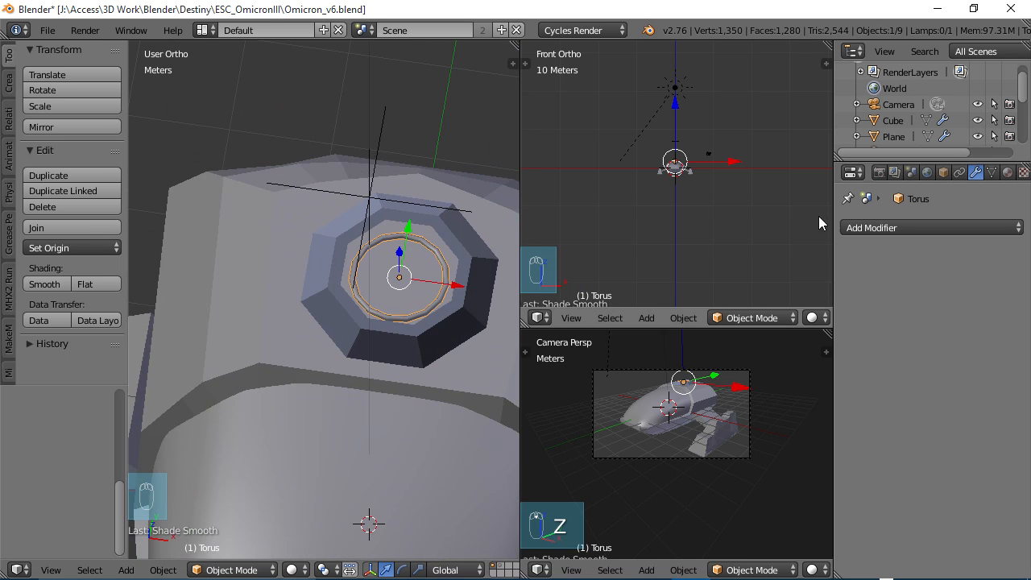
left_click(861, 228)
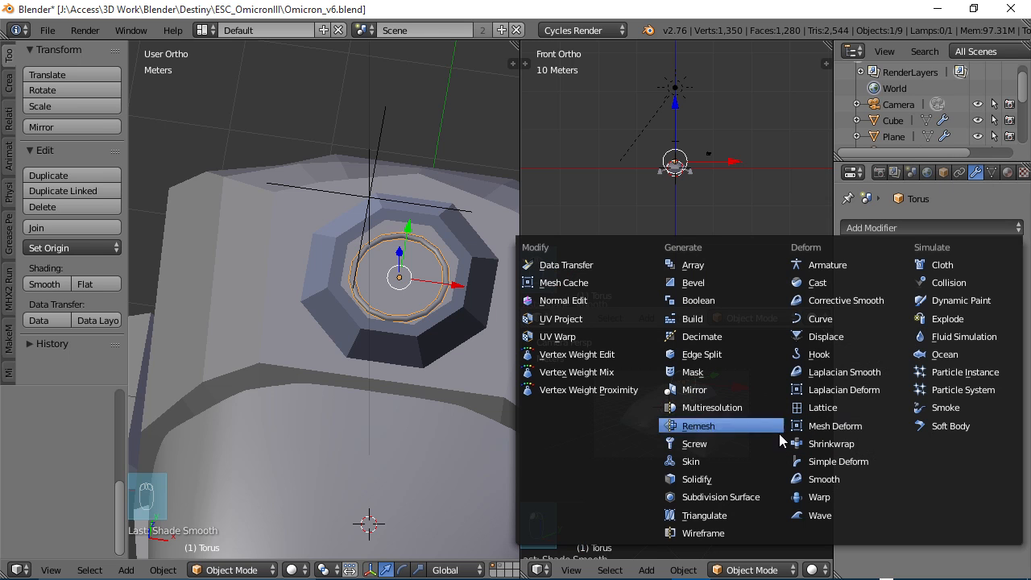
left_click(727, 495)
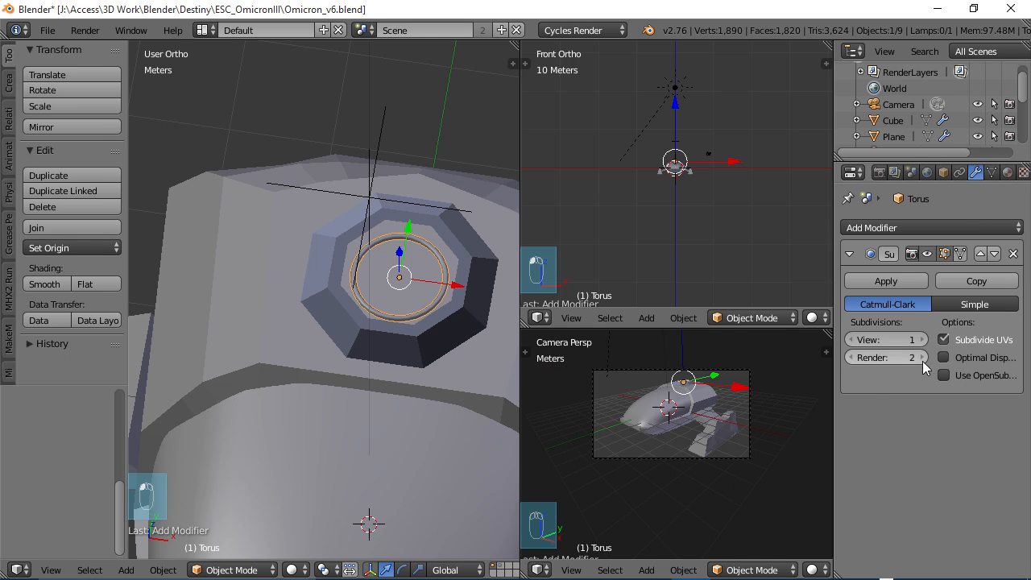
left_click(854, 360)
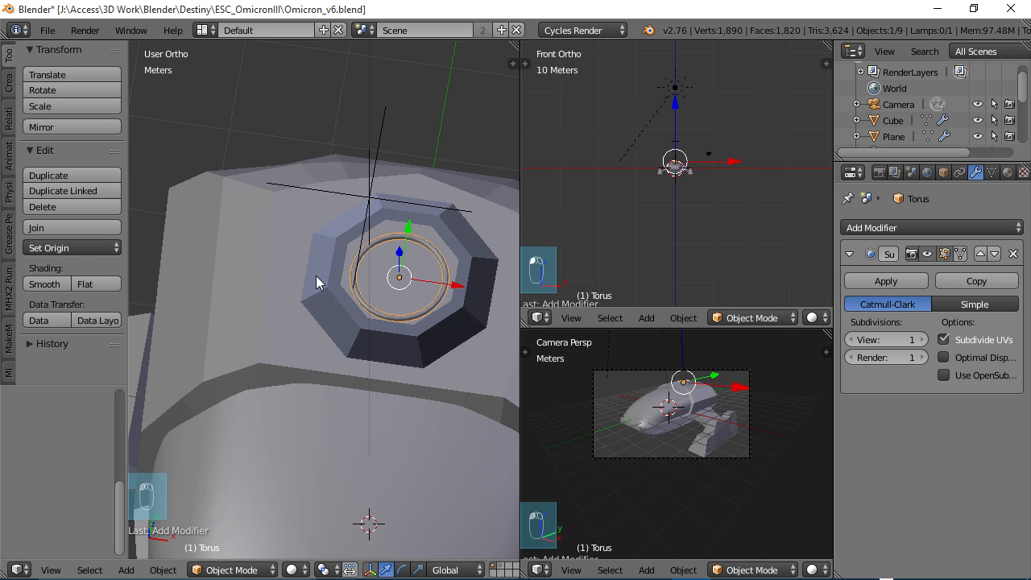
Add a cylinder inside the torus's mesh in Edit Mode and bring its radius and depth settings into view.
middle_click_drag(415, 286, 397, 254)
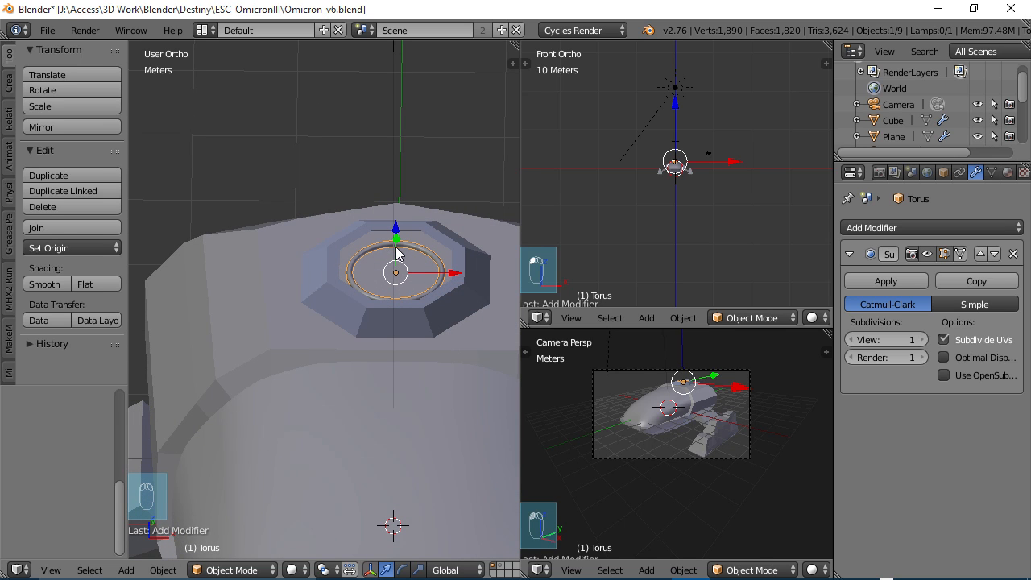
key("Tab")
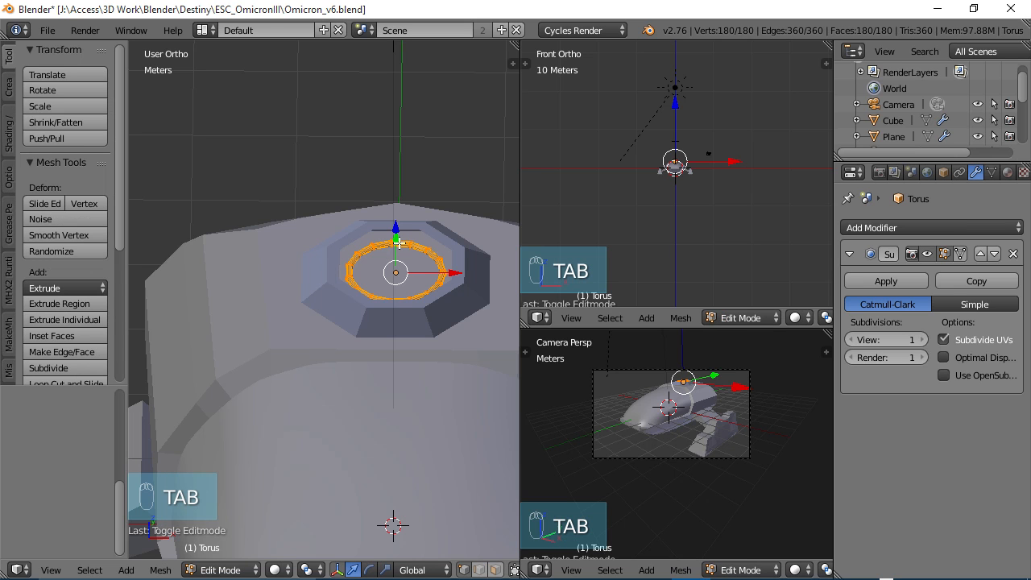
key("shift+a")
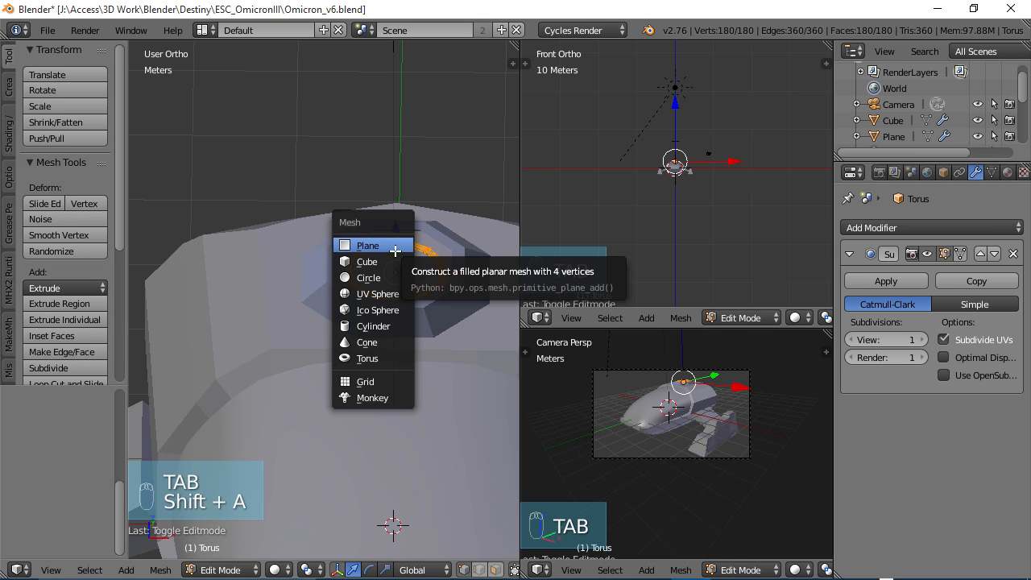
left_click(380, 325)
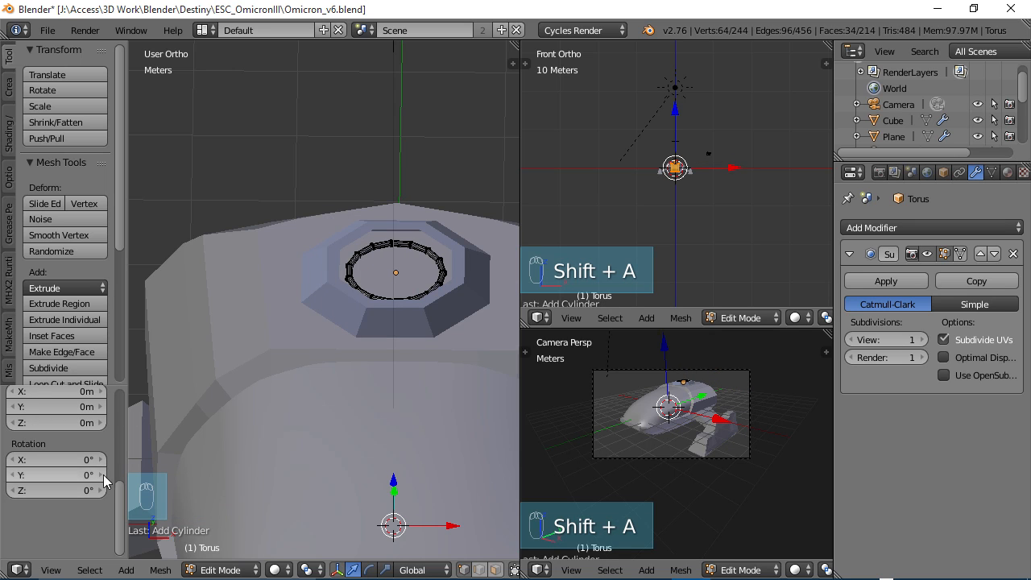
left_click_drag(118, 494, 119, 428)
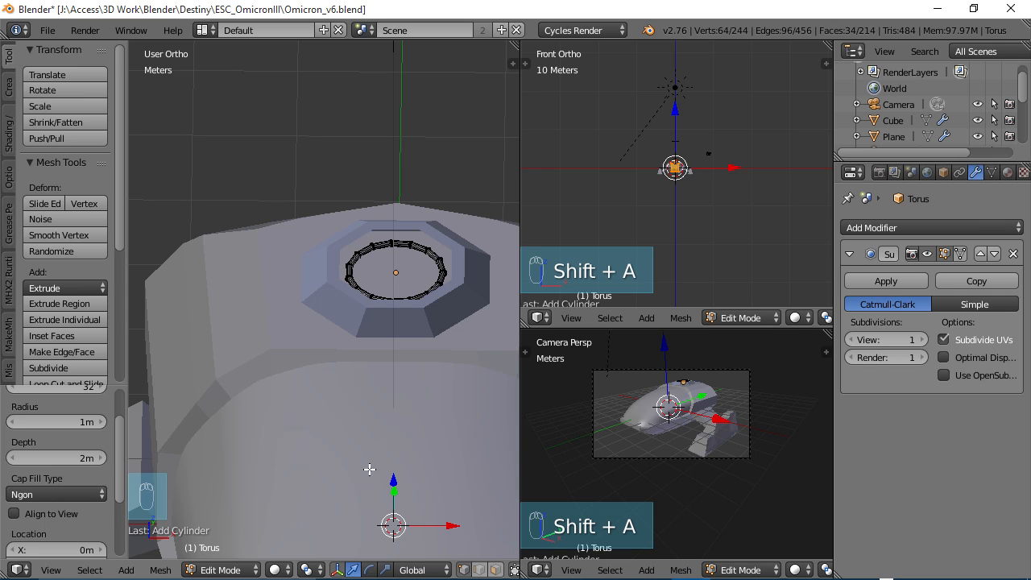
Move the cylinder up about 1.7 m along Z and about 2.03 m along Y over the hatch.
middle_click_drag(428, 473, 515, 410)
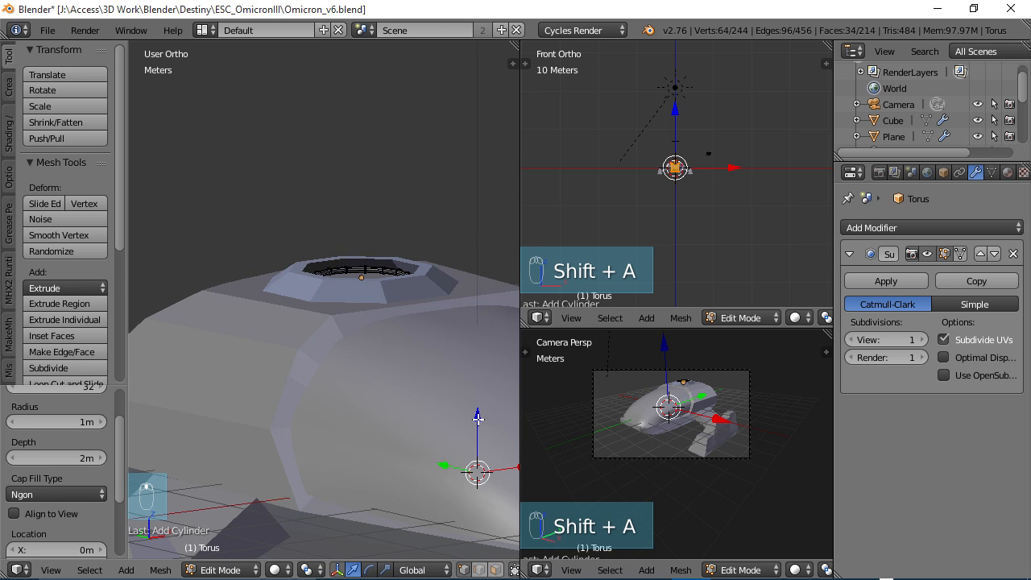
left_click_drag(478, 419, 475, 244)
scroll(472, 311, "down", 4)
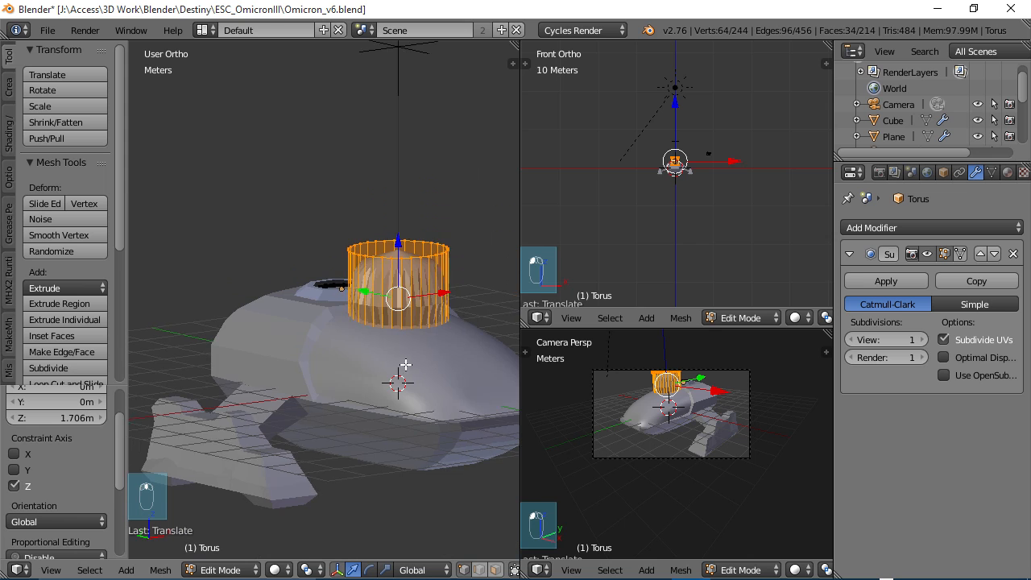
middle_click_drag(405, 365, 442, 394)
left_click_drag(378, 290, 290, 253)
mouse_move(357, 321)
middle_mouse_down()
mouse_move(273, 312)
mouse_move(191, 322)
mouse_move(355, 333)
middle_mouse_up()
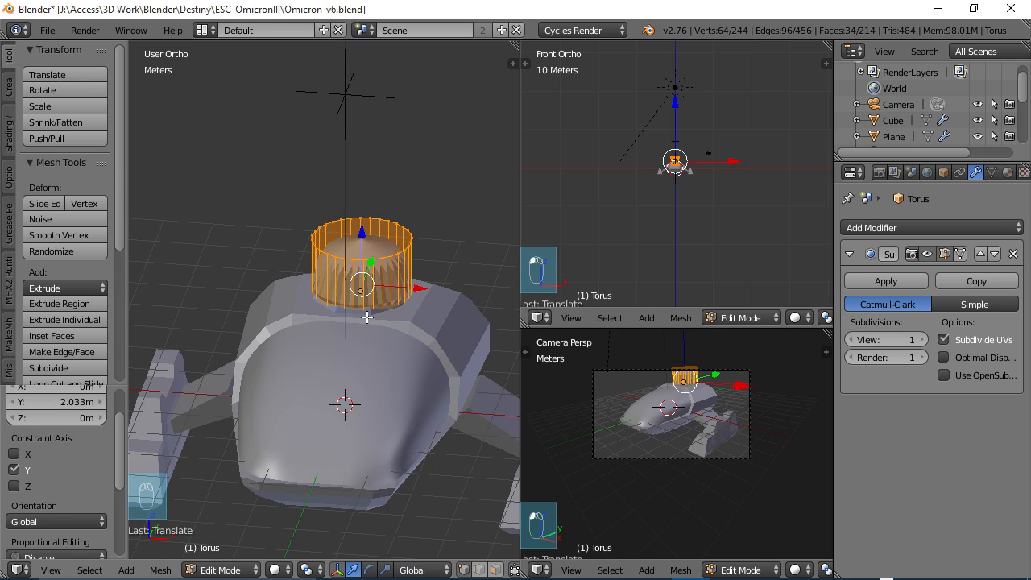
Leave Edit Mode and delete the torus object together with the cylinder in its mesh.
key("Tab")
key("x")
left_click(356, 314)
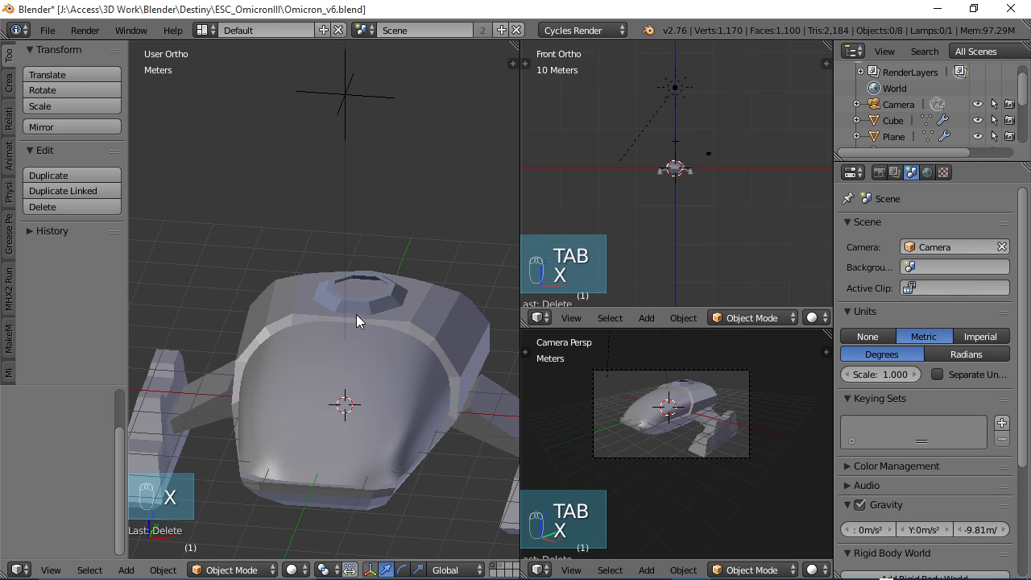
Add a cylinder as a separate mesh object and raise it along Z by about 2.2 m above the body.
key("shift+a")
mouse_move(356, 314)
left_click(415, 400)
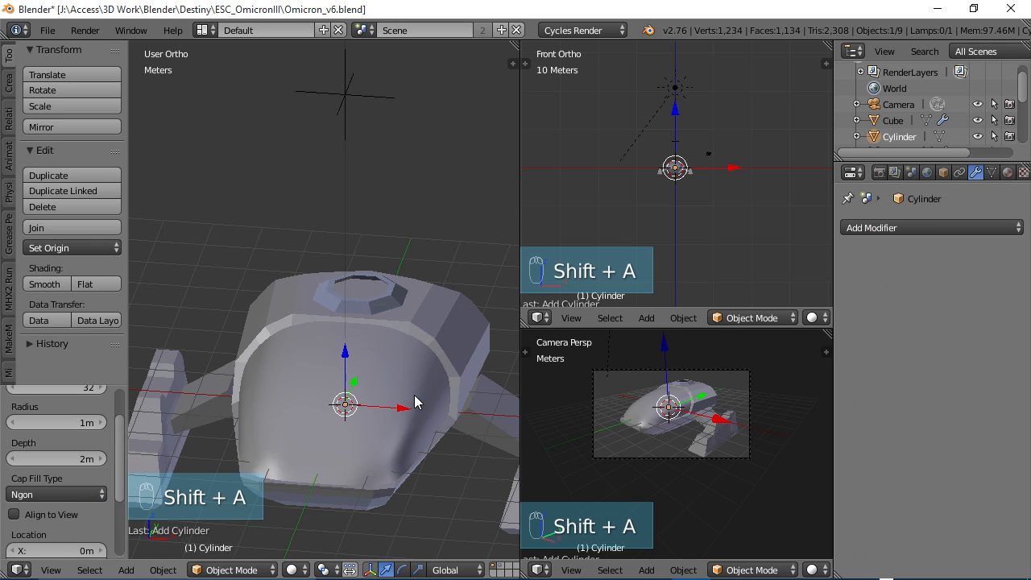
left_click_drag(341, 361, 348, 256)
mouse_move(347, 258)
middle_mouse_down()
mouse_move(436, 347)
mouse_move(501, 337)
mouse_move(348, 264)
middle_mouse_up()
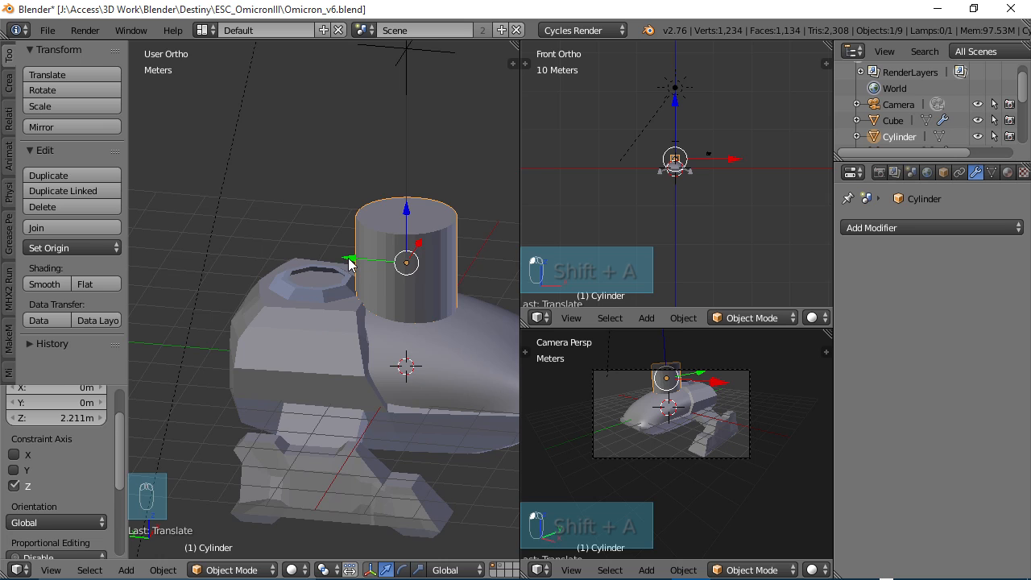
Move the cylinder along Y onto the hatch in top view and scale it down to about 0.174.
key("KP_7")
left_click_drag(364, 324, 367, 234)
key("s")
left_click(373, 317)
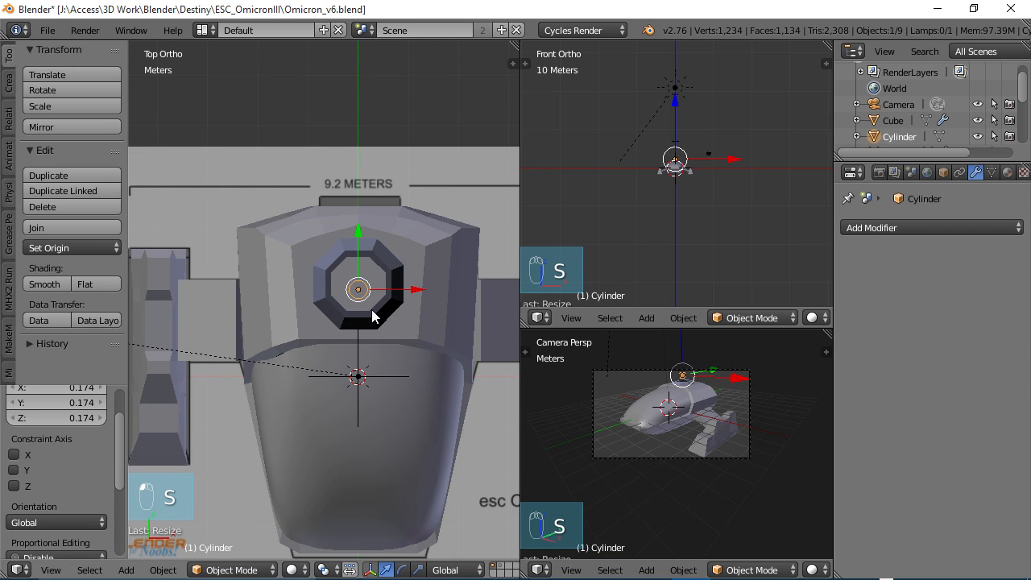
Switch to wireframe, centre the cylinder on the drawn handwheel hub, and scale it to about 0.75 to match the hub's outline.
key("z")
scroll(371, 310, "up", 6)
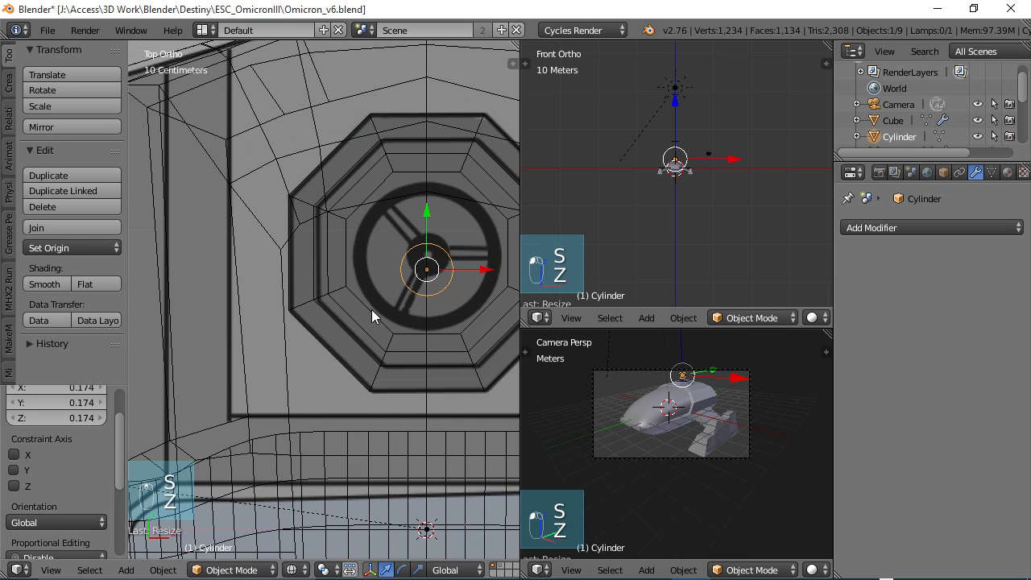
middle_click_drag(456, 268, 338, 339, "shift")
key("t")
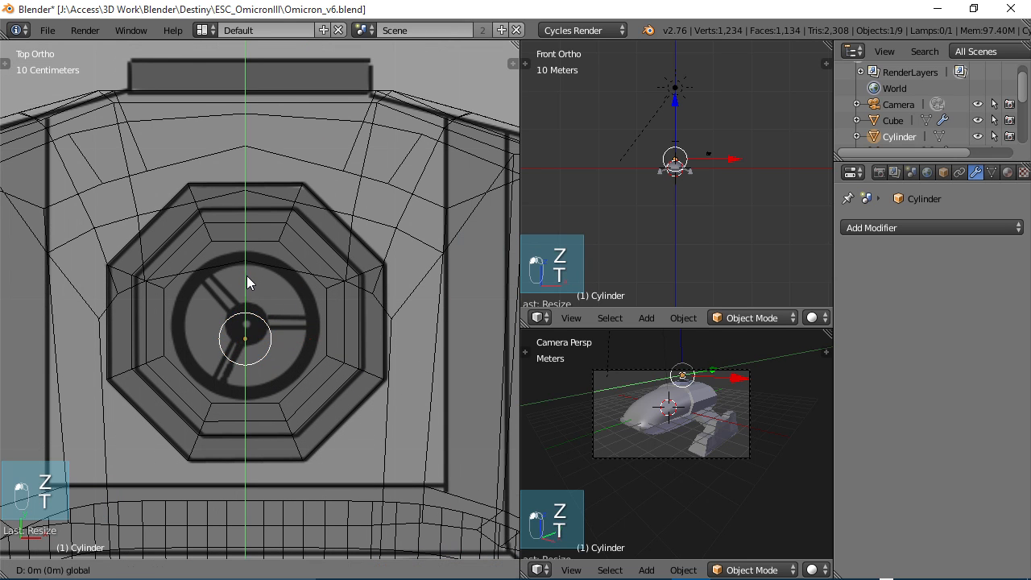
left_click_drag(246, 276, 246, 261)
key("s")
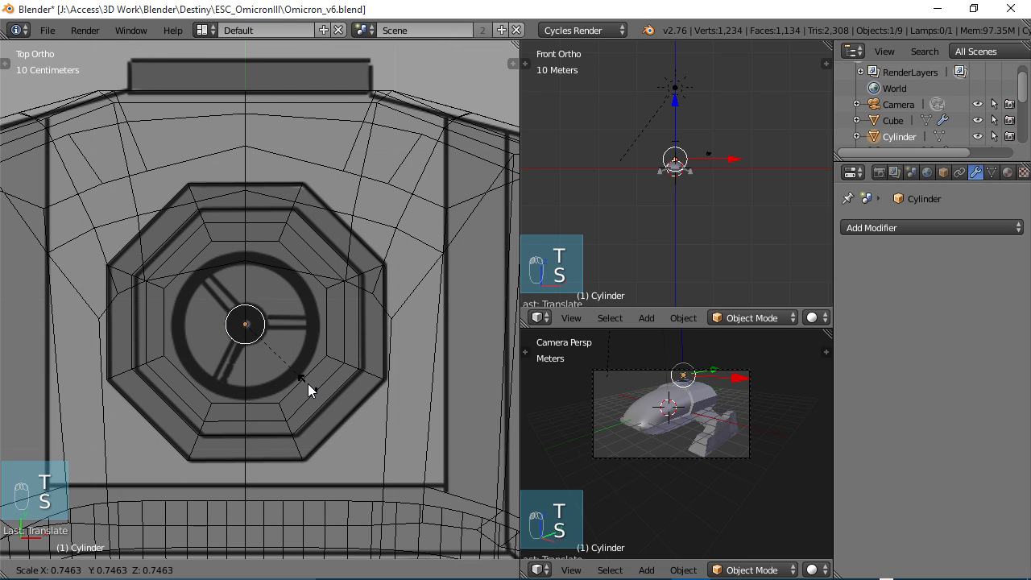
left_click(304, 380)
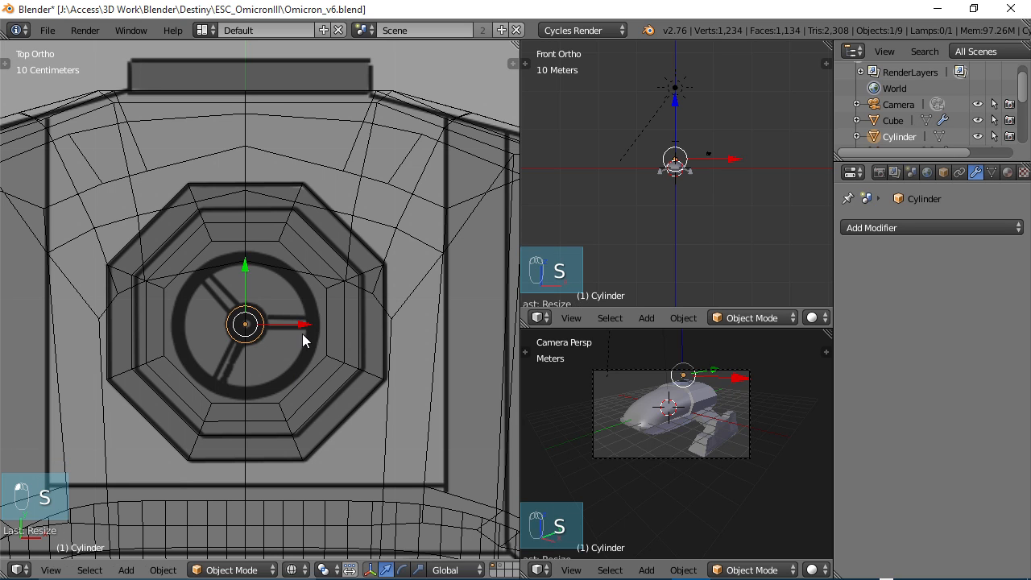
left_click_drag(302, 326, 304, 324)
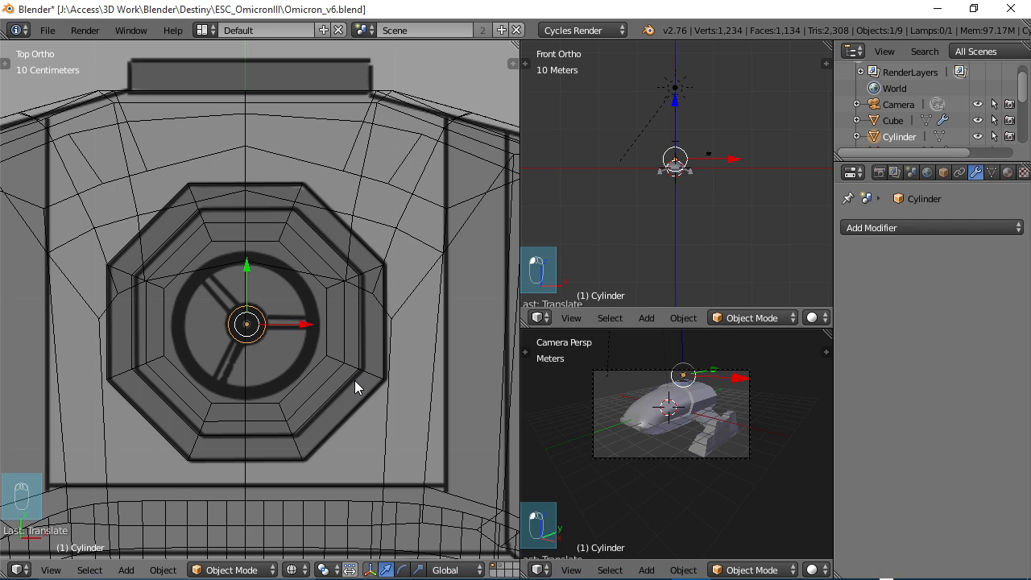
Add a second cylinder as a separate mesh object and set its cap fill type to Nothing.
key("shift+a")
mouse_move(341, 334)
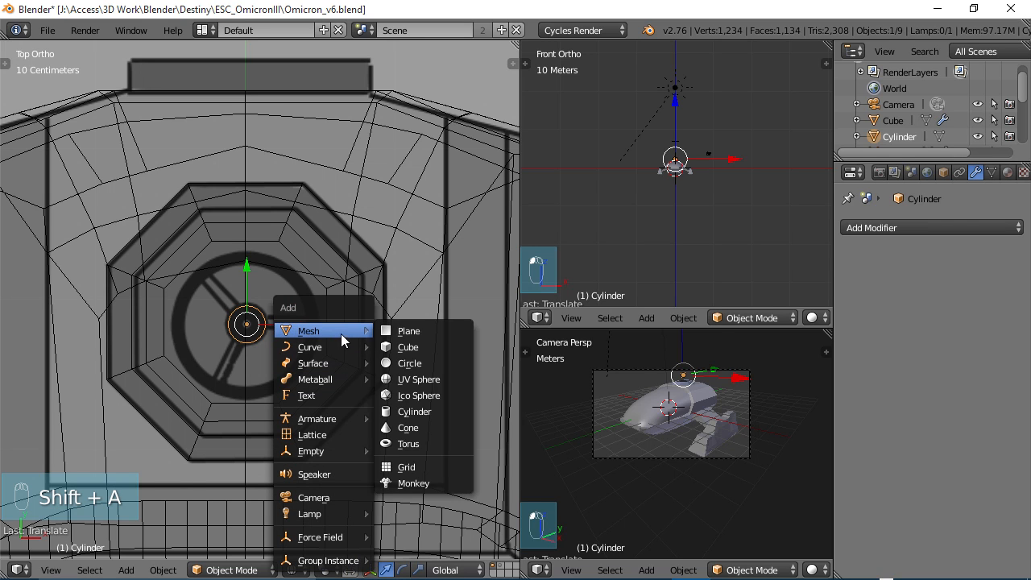
left_click(423, 412)
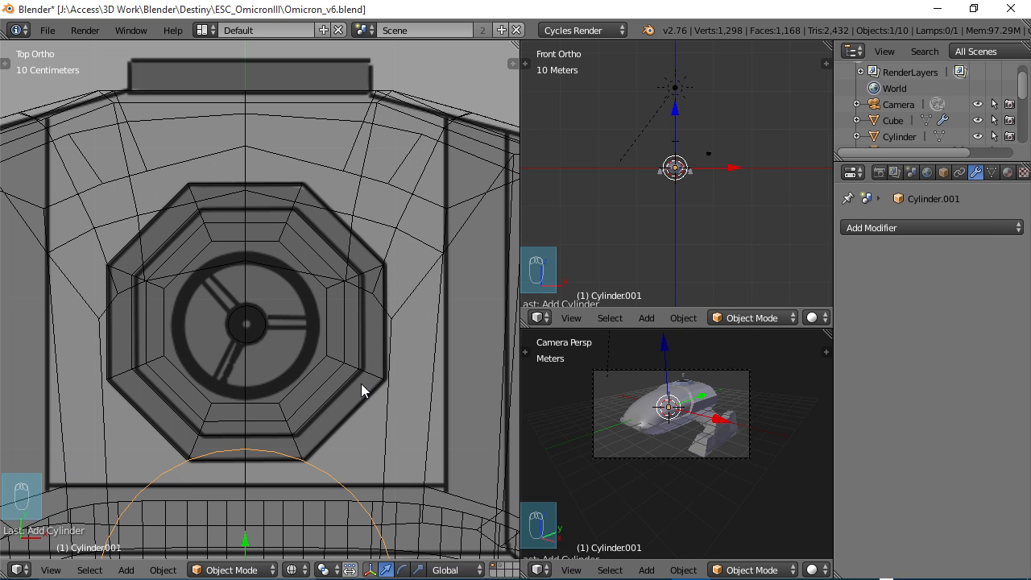
scroll(361, 384, "down", 2)
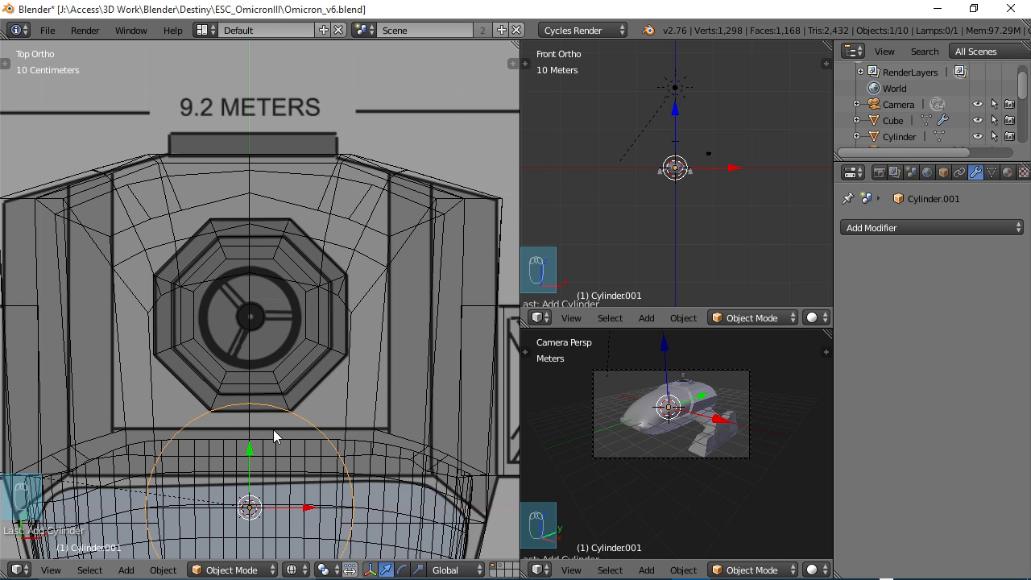
key("t")
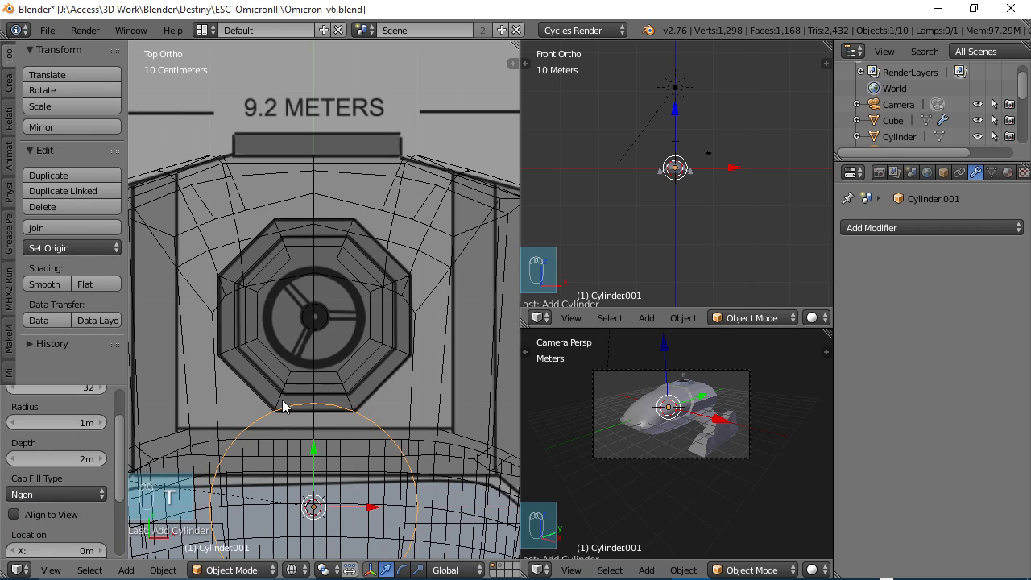
left_click_drag(117, 442, 114, 479)
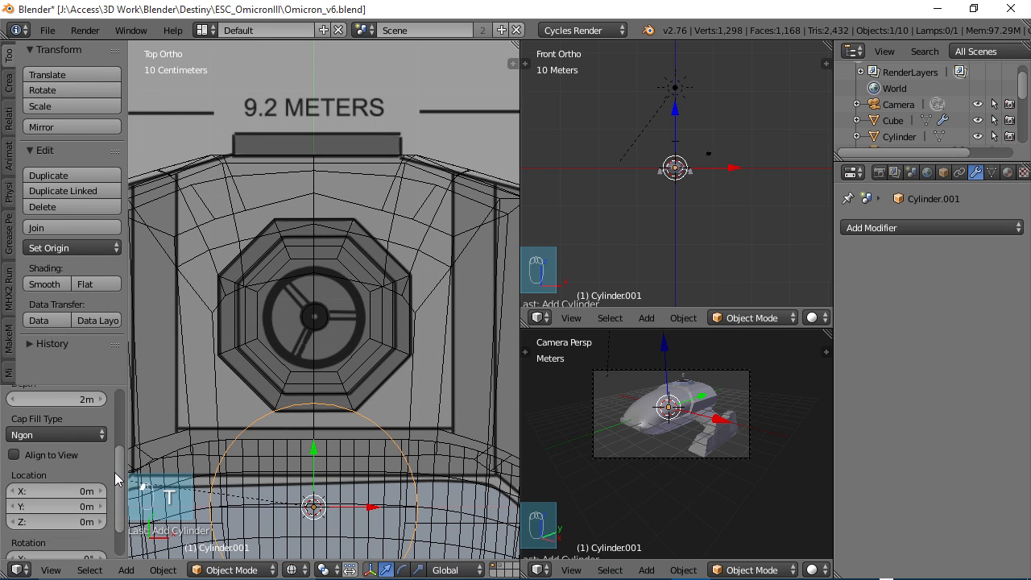
left_click(89, 435)
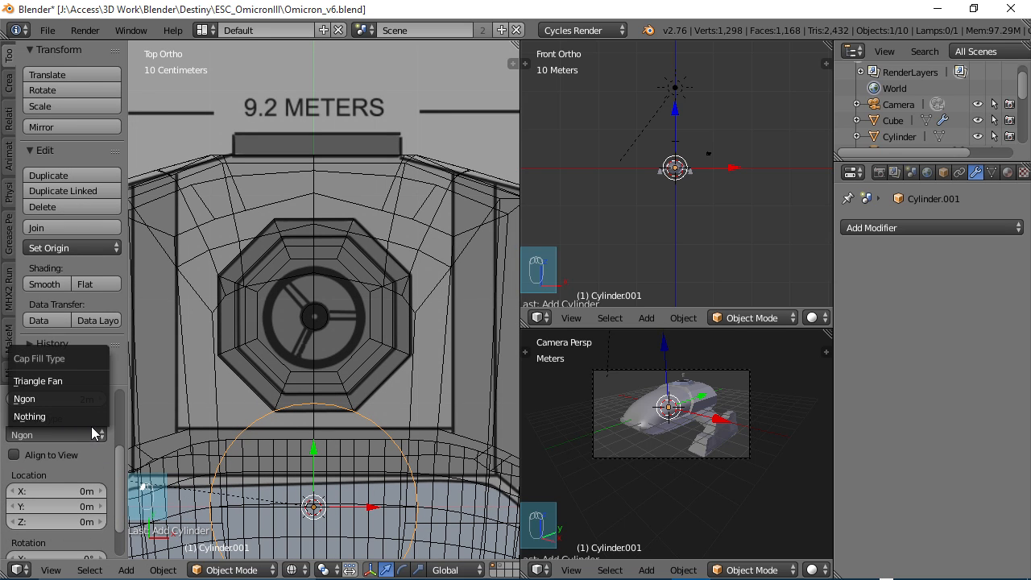
left_click(43, 416)
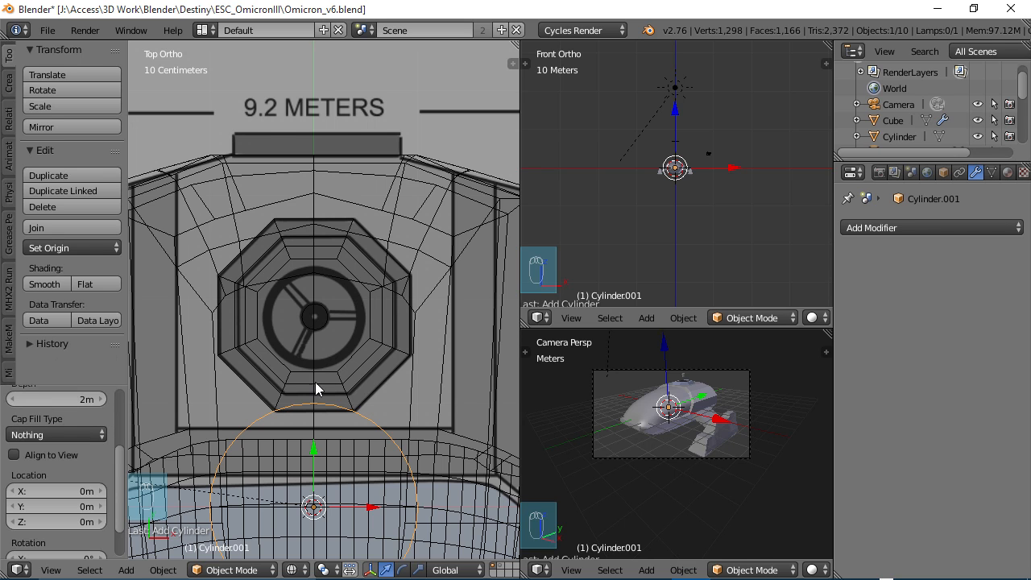
scroll(307, 387, "down", 1)
key("t")
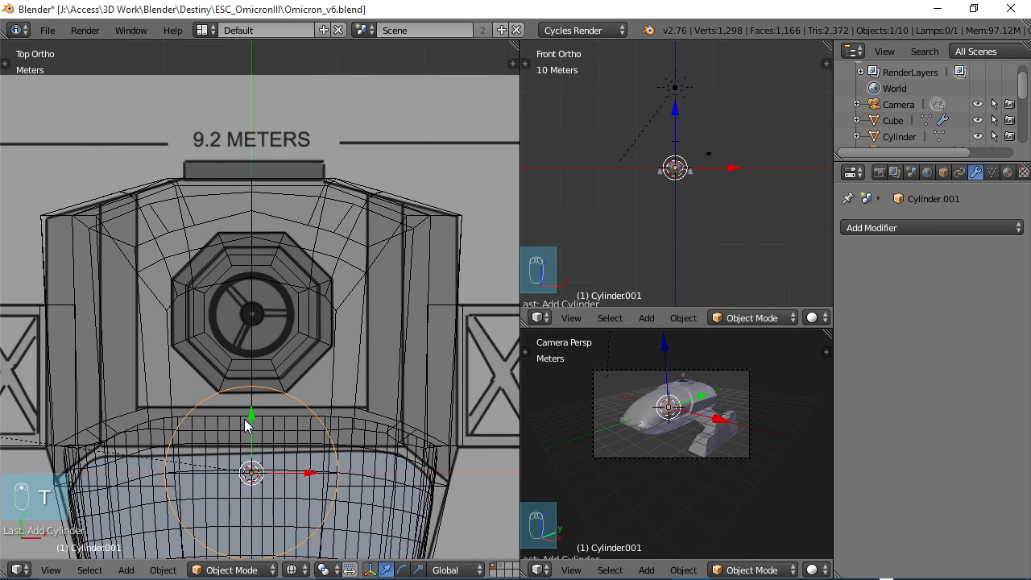
Move the open cylinder along Y onto the hatch, rotate it 90° about Y, and scale it down to roughly hub size.
left_click_drag(247, 426, 258, 258)
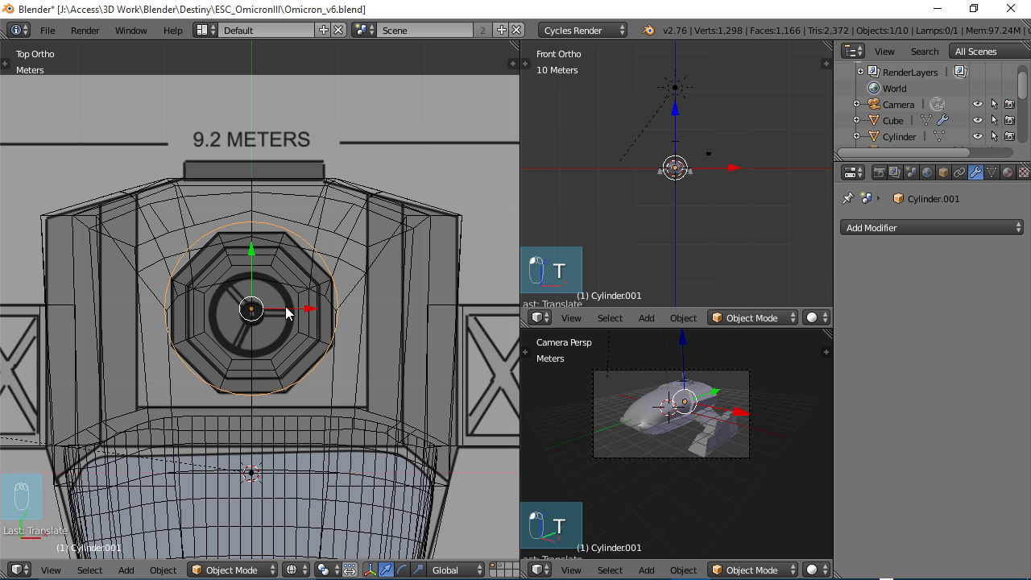
type("ry90")
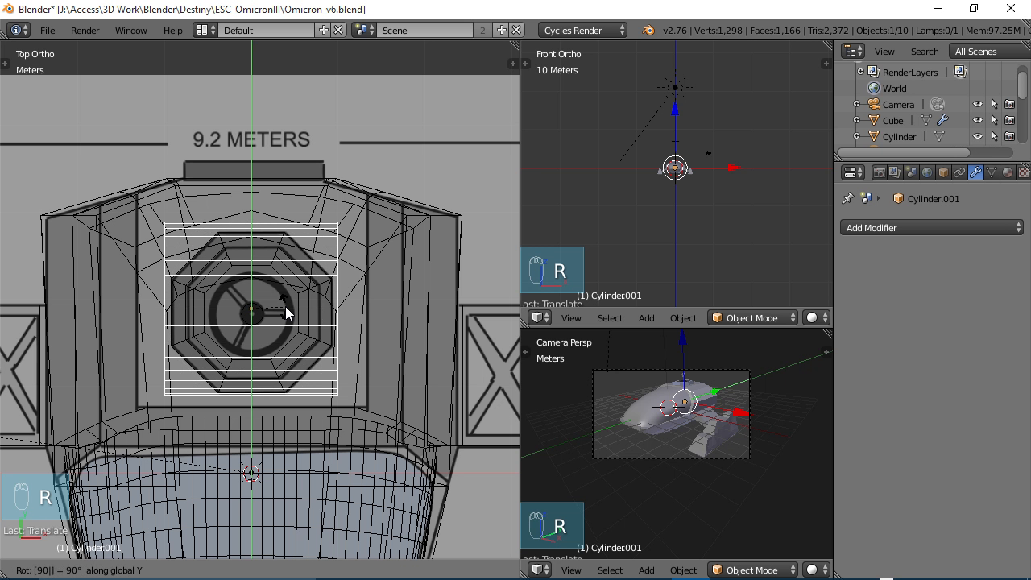
key("Return")
key("s")
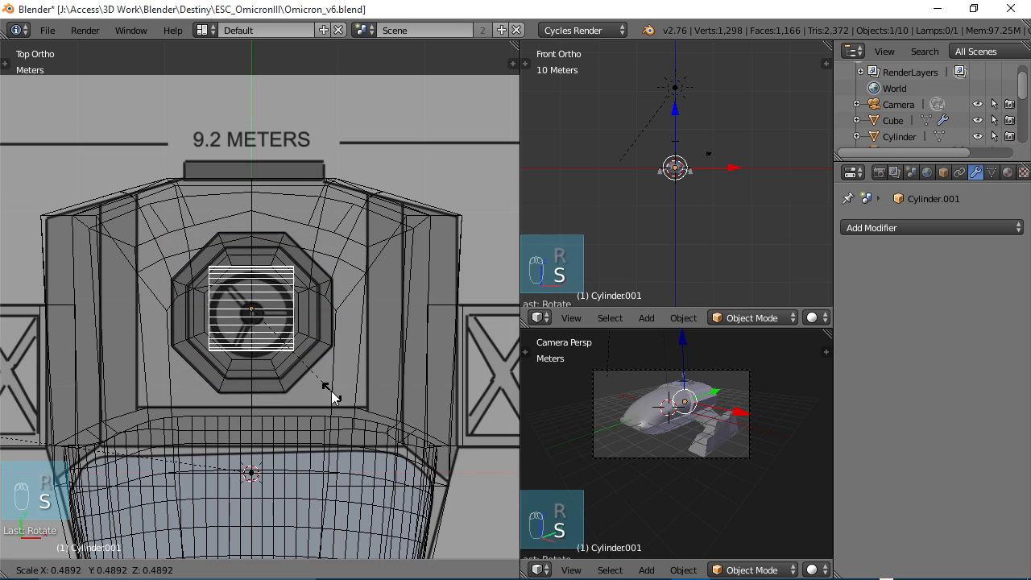
left_click(259, 323)
Stretch the cylinder along X and reduce its thickness to shape it into a long, thin spoke rod.
scroll(278, 356, "up", 8)
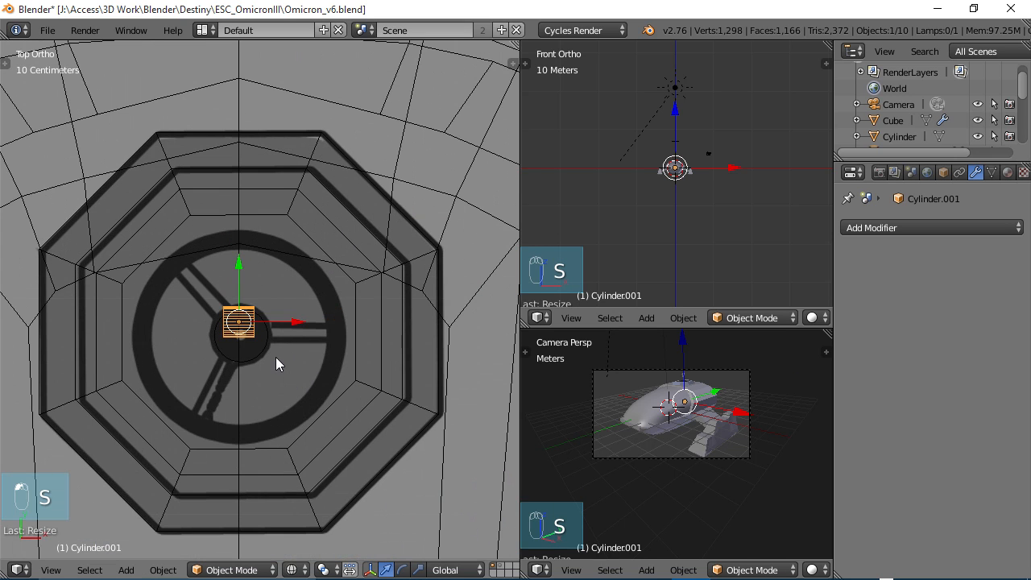
key("s")
key("x")
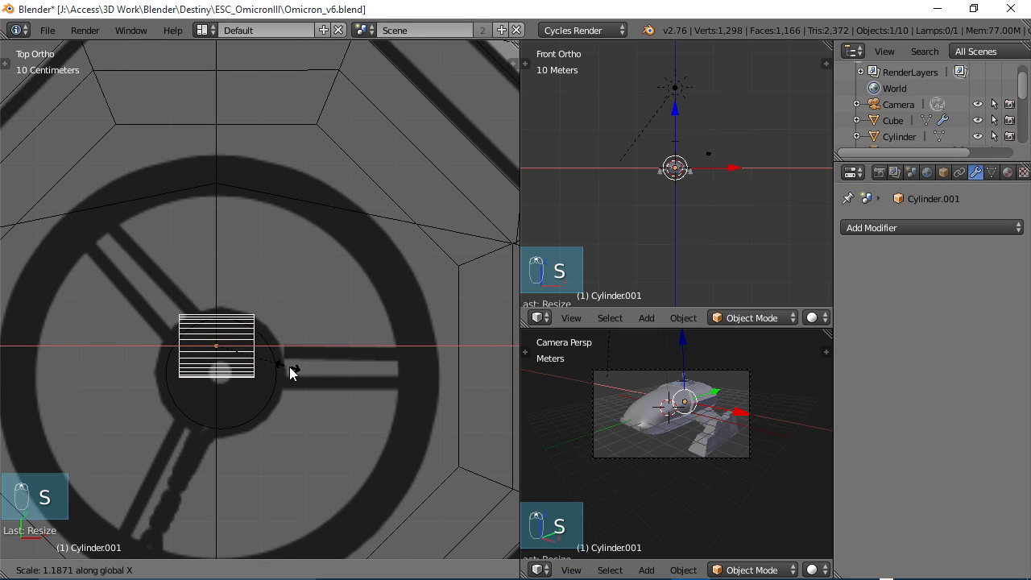
left_click(573, 393)
key("s")
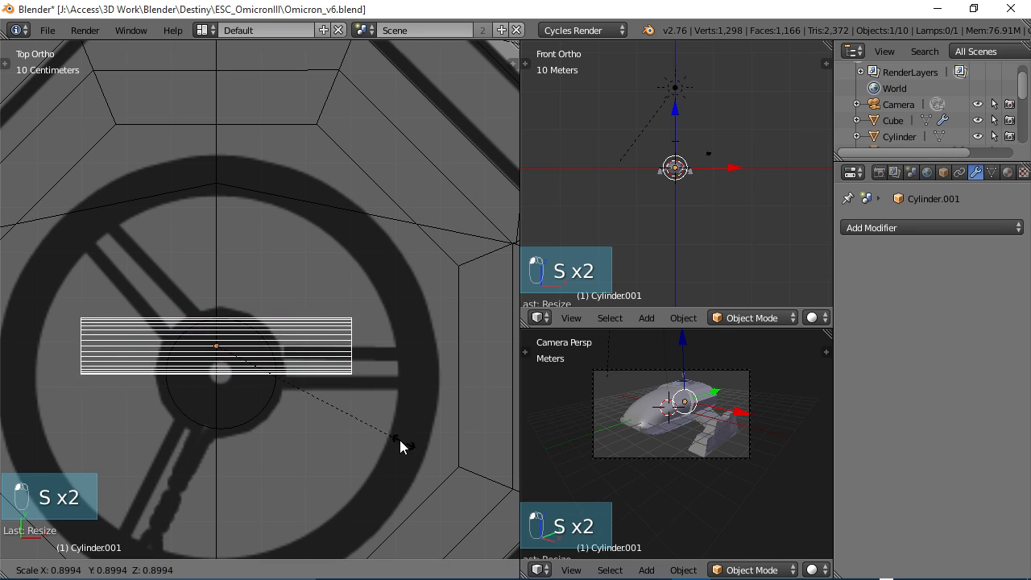
left_click(316, 403)
key("s")
key("x")
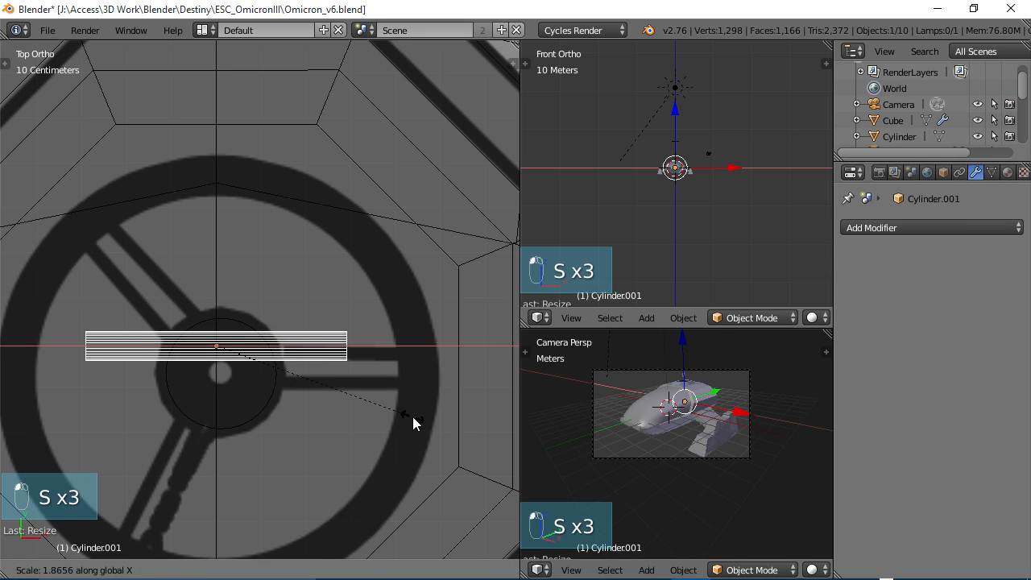
left_click(412, 417)
Move the rod onto the handwheel's horizontal spoke and scale it to span from the hub to the rim.
left_click_drag(278, 344, 376, 348)
left_click_drag(317, 288, 320, 306)
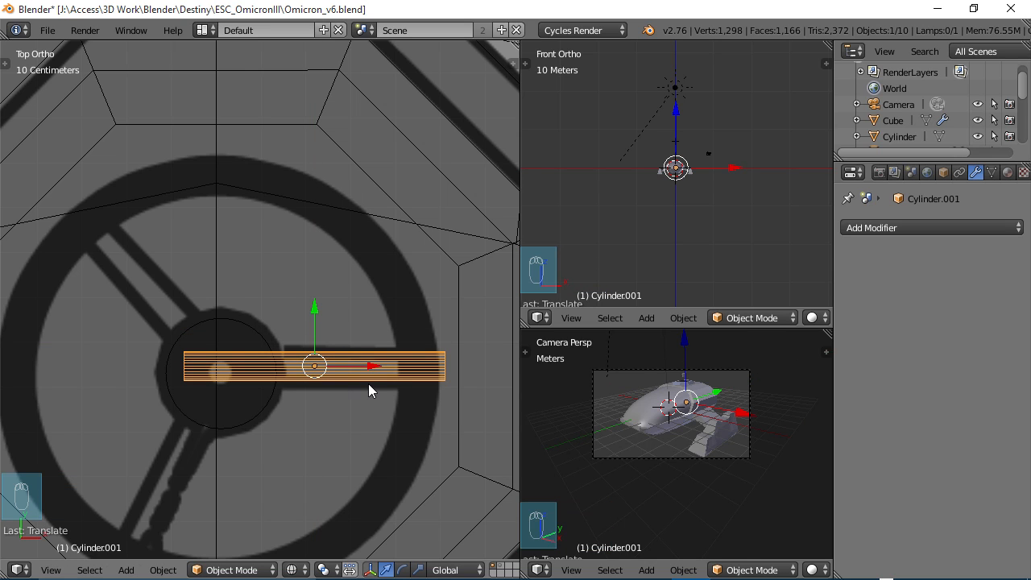
key("s")
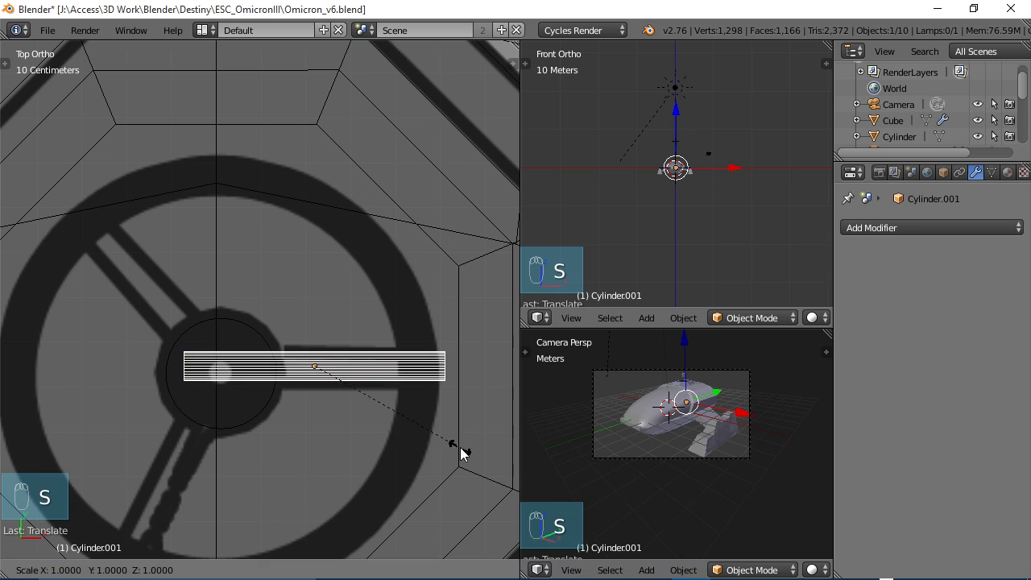
key("x")
left_click(419, 425)
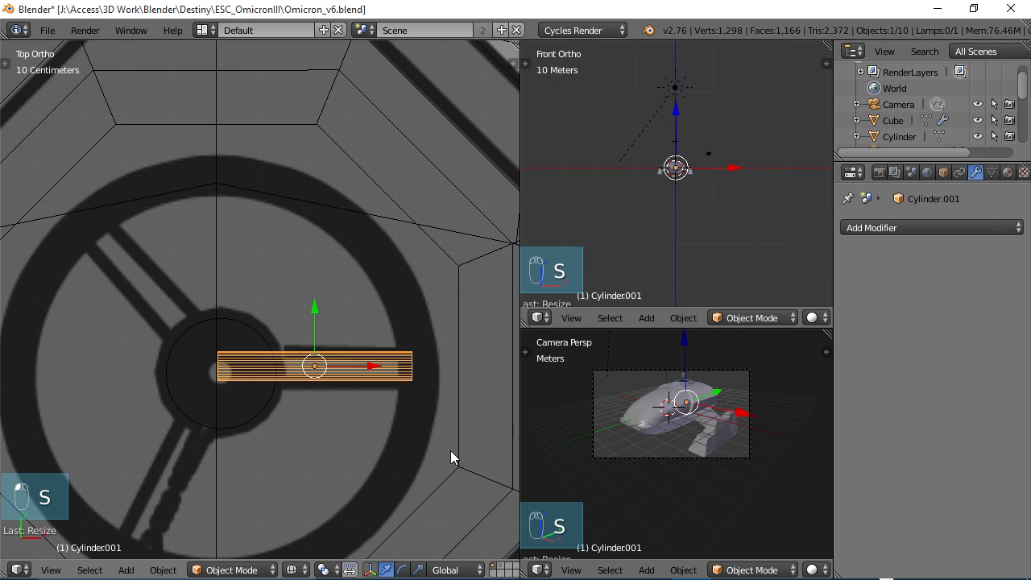
key("s")
left_click(398, 426)
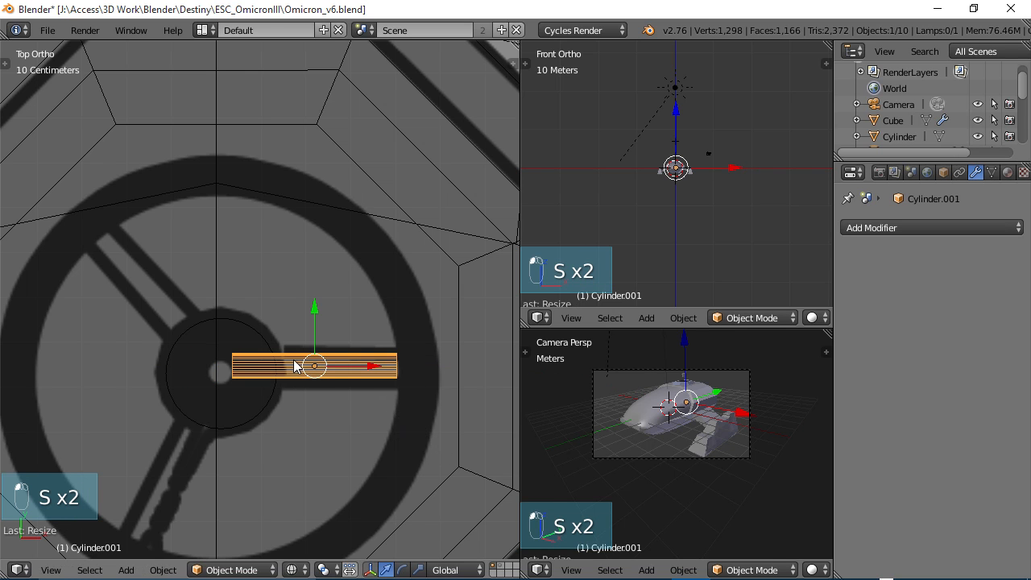
left_click_drag(371, 366, 392, 366)
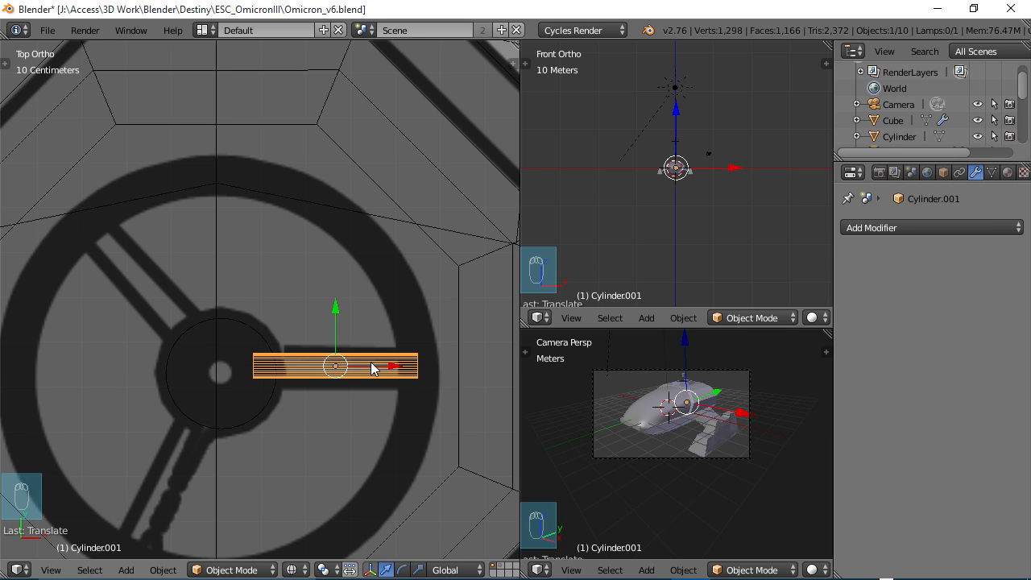
Select the hub cylinder, flatten it along Z to about 0.5 in the left view, and lower it into the hatch opening.
key("ctrl+KP_3")
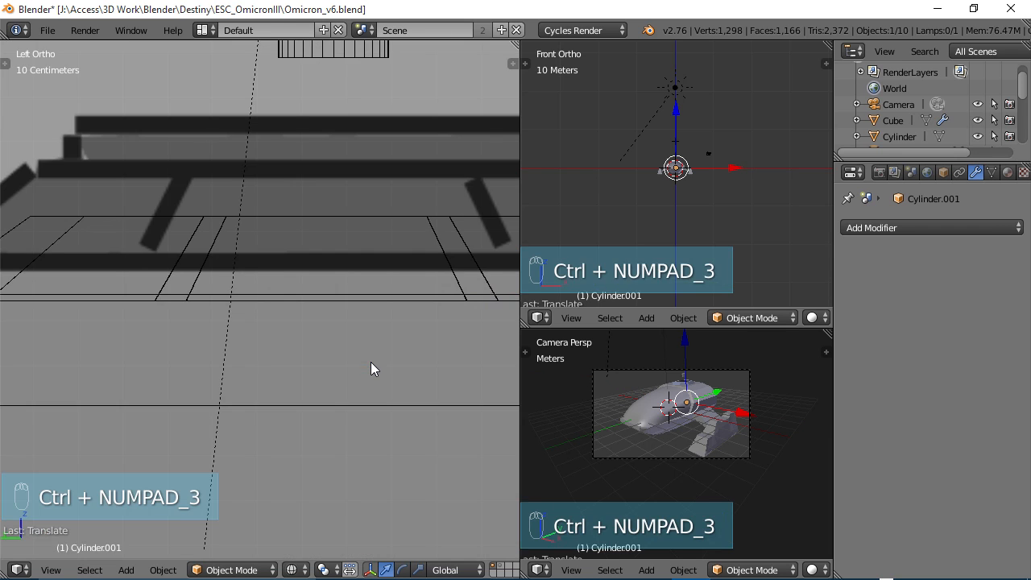
key("KP_1")
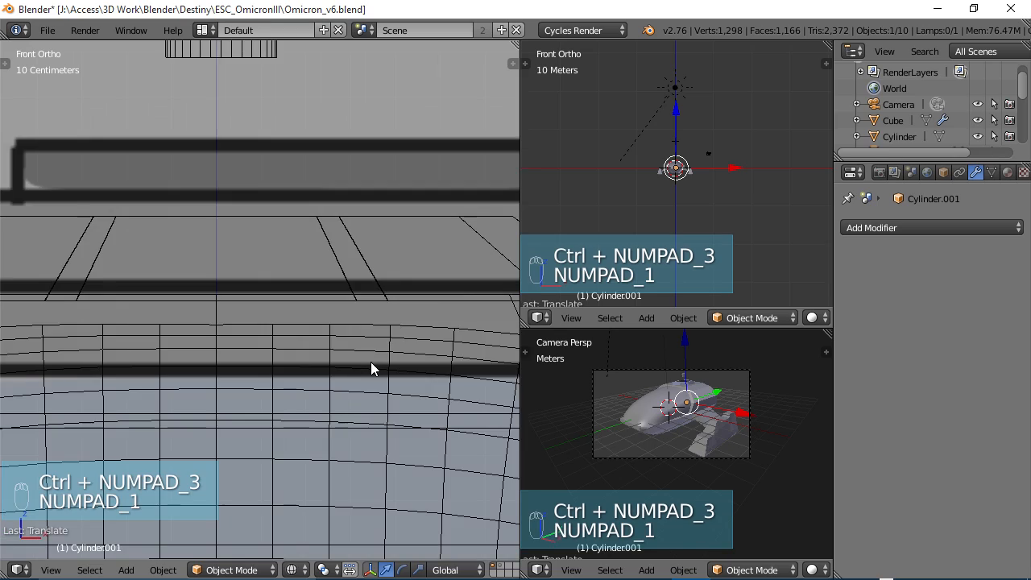
middle_click_drag(283, 278, 283, 221)
right_click(274, 211)
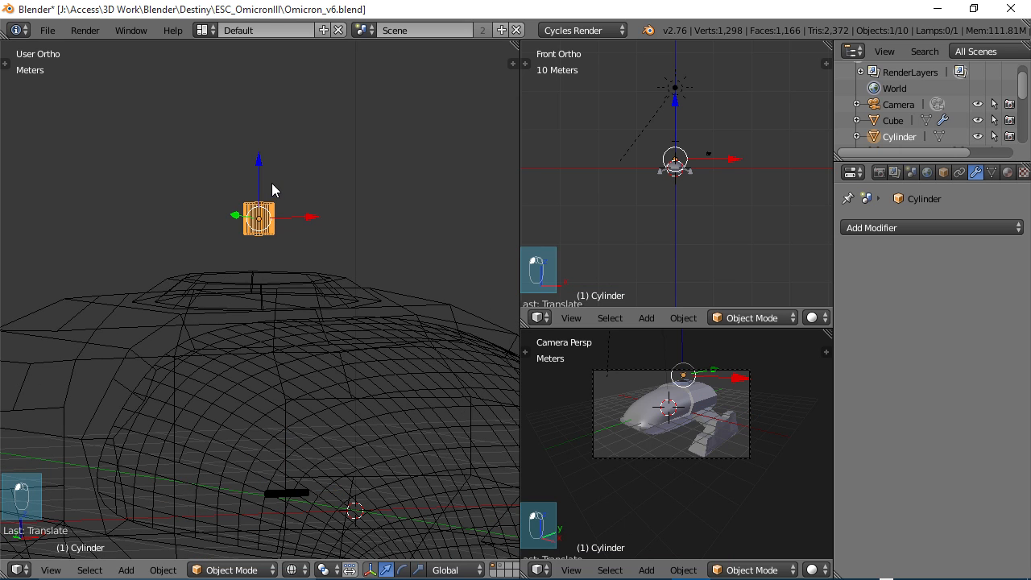
key("ctrl+KP_3")
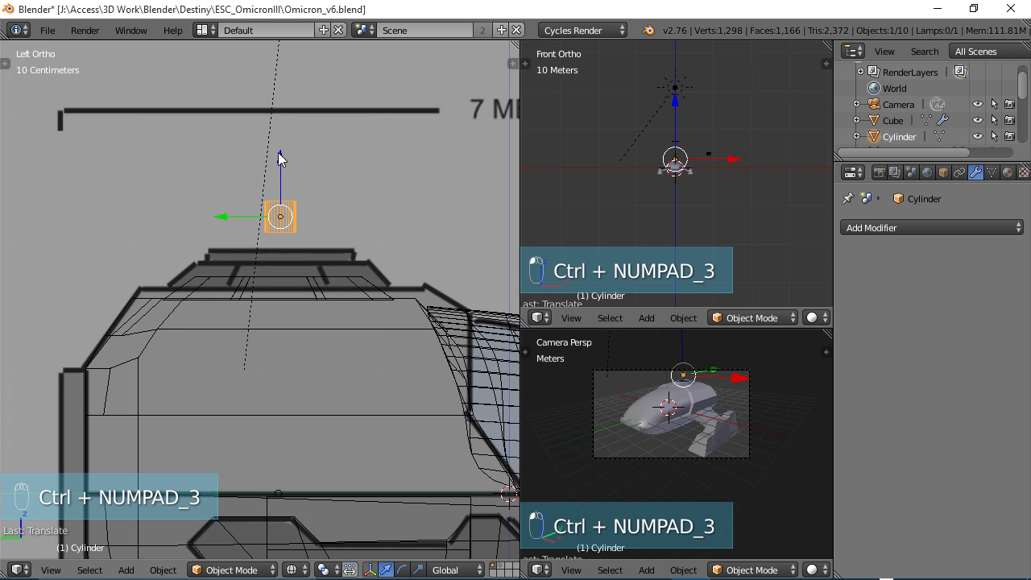
key("s")
key("z")
left_click(301, 233)
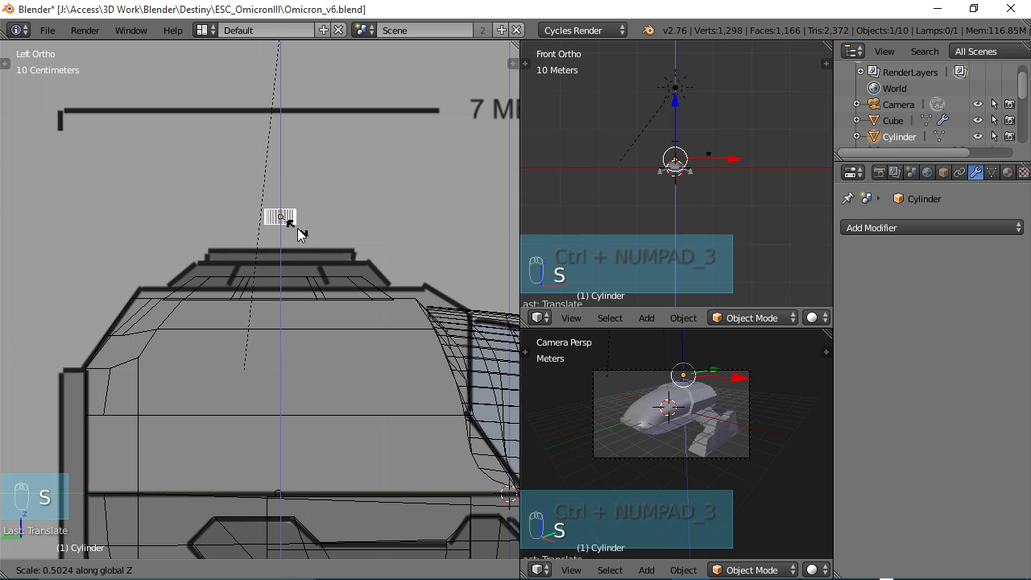
left_click_drag(279, 194, 282, 167)
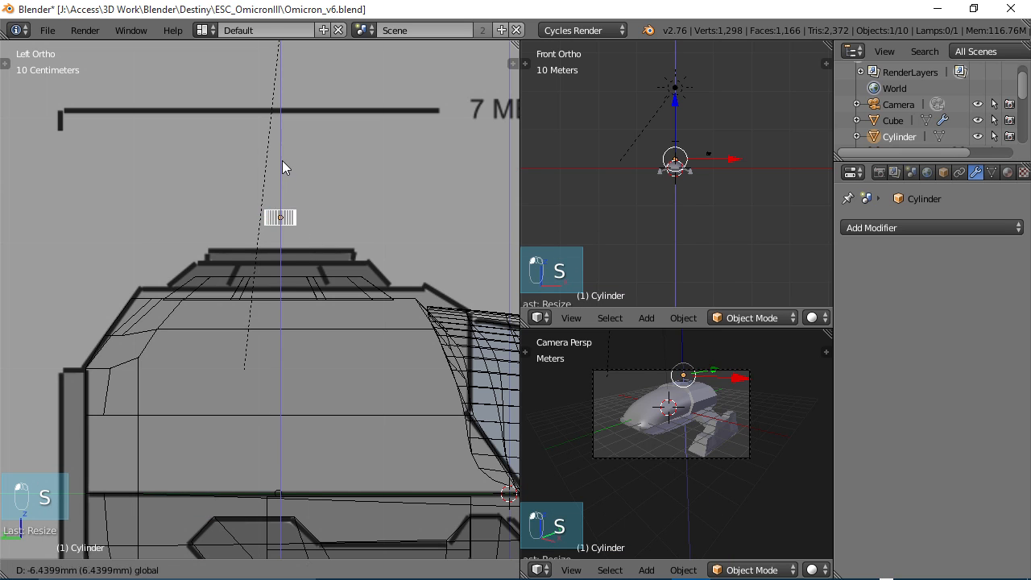
left_click(291, 231)
Examine the hub inside the hatch and the spacecraft body in solid shading, and deselect everything.
middle_click_drag(305, 235, 257, 310)
scroll(341, 317, "down", 3)
key("z")
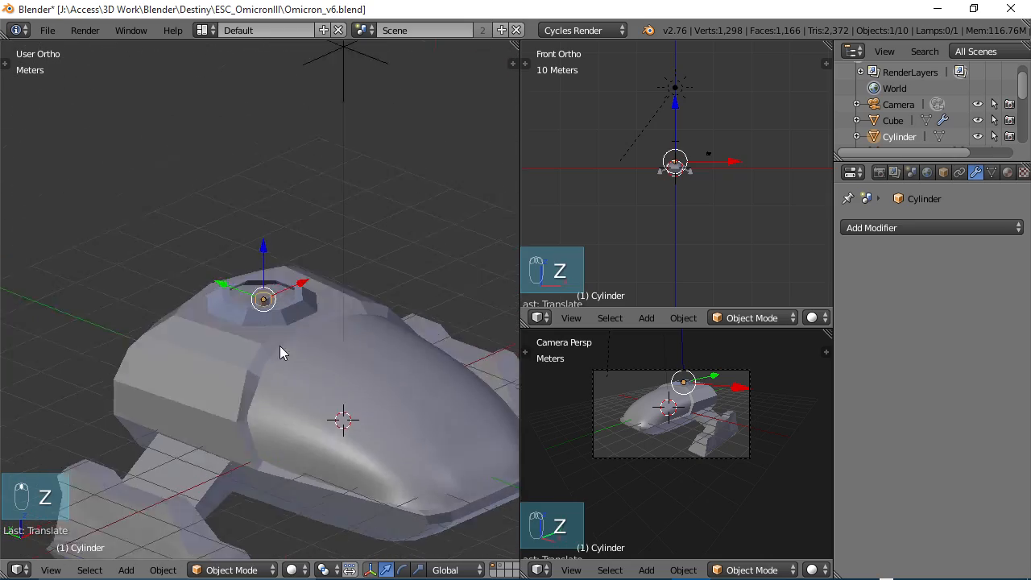
mouse_move(280, 346)
middle_mouse_down()
mouse_move(302, 455)
mouse_move(253, 318)
mouse_move(226, 281)
mouse_move(248, 274)
mouse_move(304, 355)
mouse_move(238, 312)
mouse_move(228, 292)
middle_mouse_up()
scroll(302, 354, "up", 4)
right_click(238, 277)
right_click(239, 282)
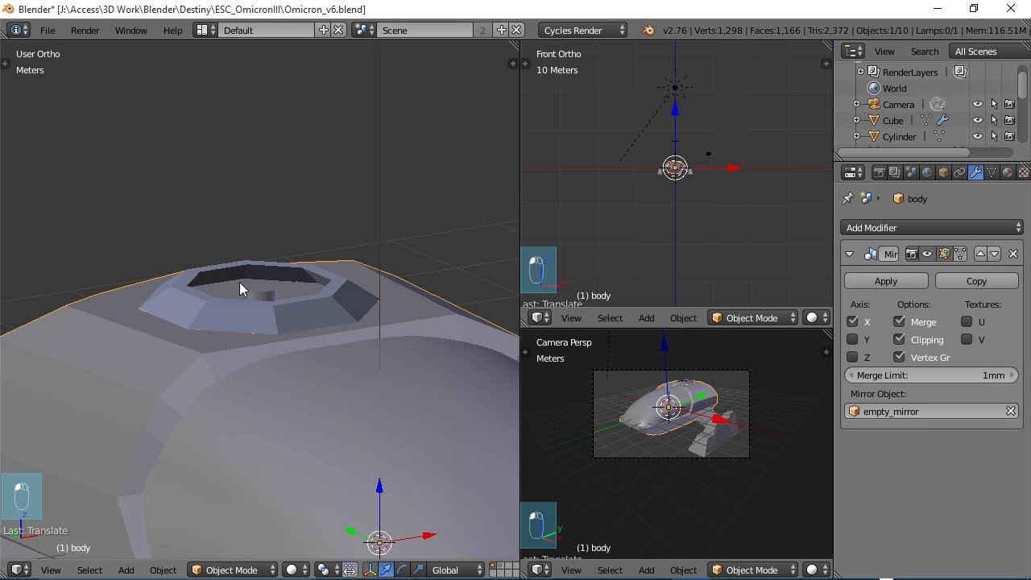
scroll(262, 297, "down", 4)
key("a")
middle_click_drag(260, 334, 299, 327)
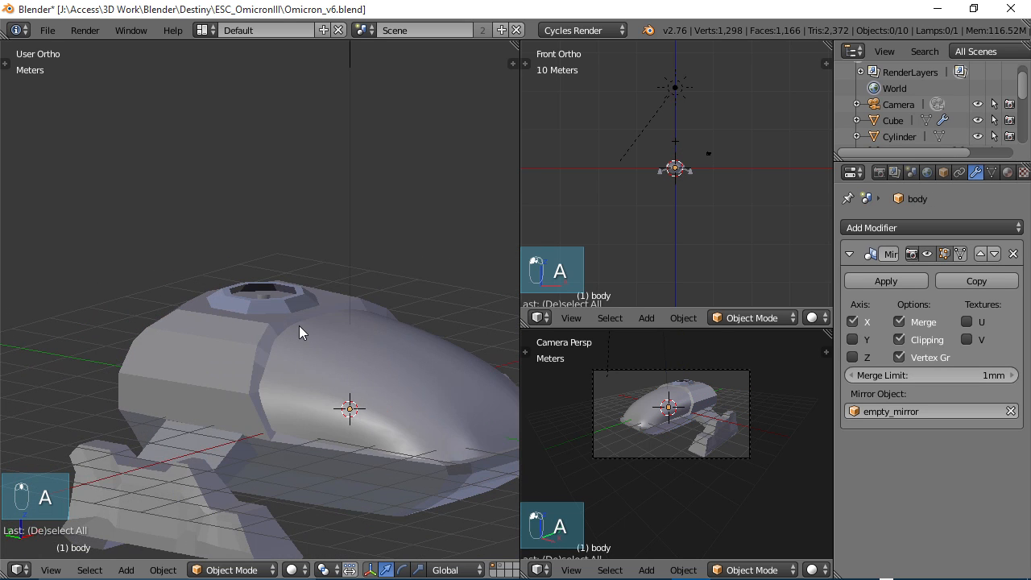
Switch to wireframe and select the spoke object Cylinder.001 in the scene's object list.
mouse_move(1030, 97)
left_mouse_down()
mouse_move(1027, 142)
mouse_move(1029, 102)
left_mouse_up()
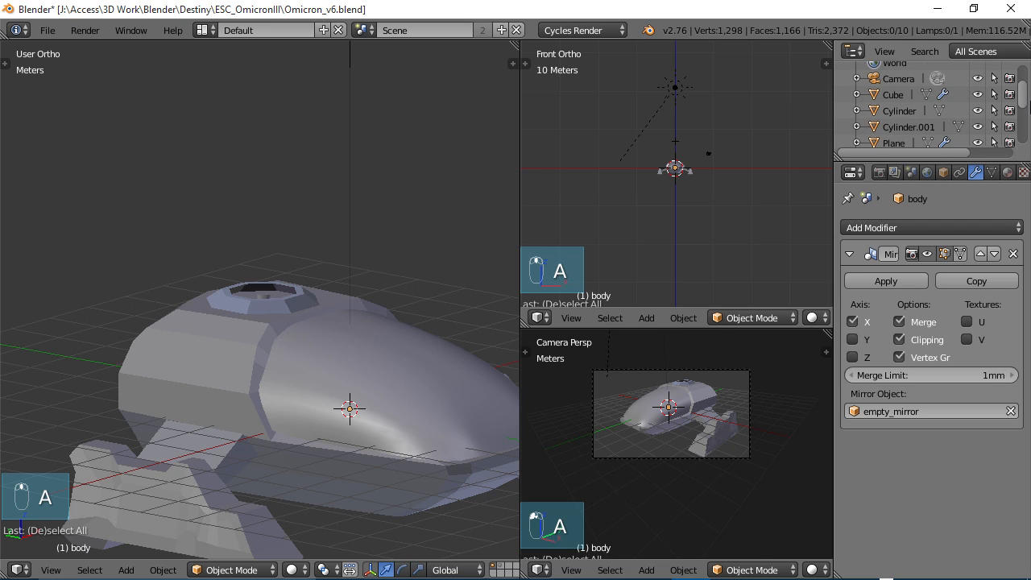
left_click(905, 126)
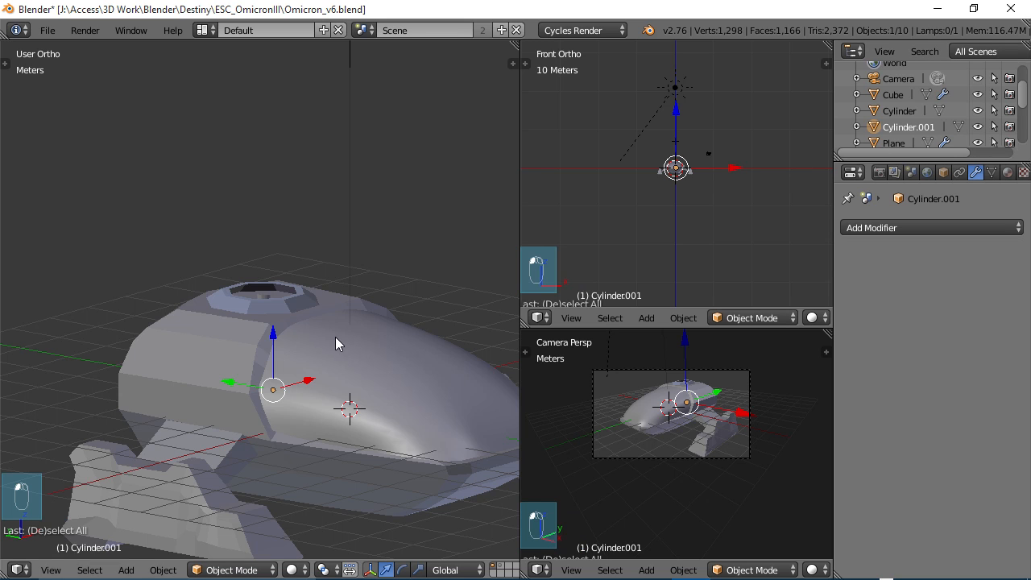
key("z")
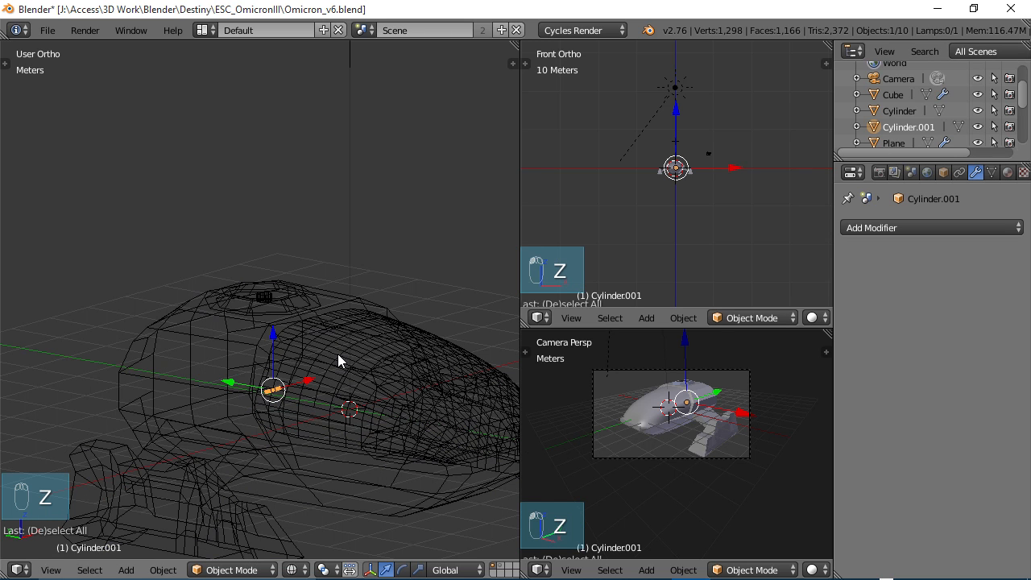
left_click(904, 113)
left_click(898, 95)
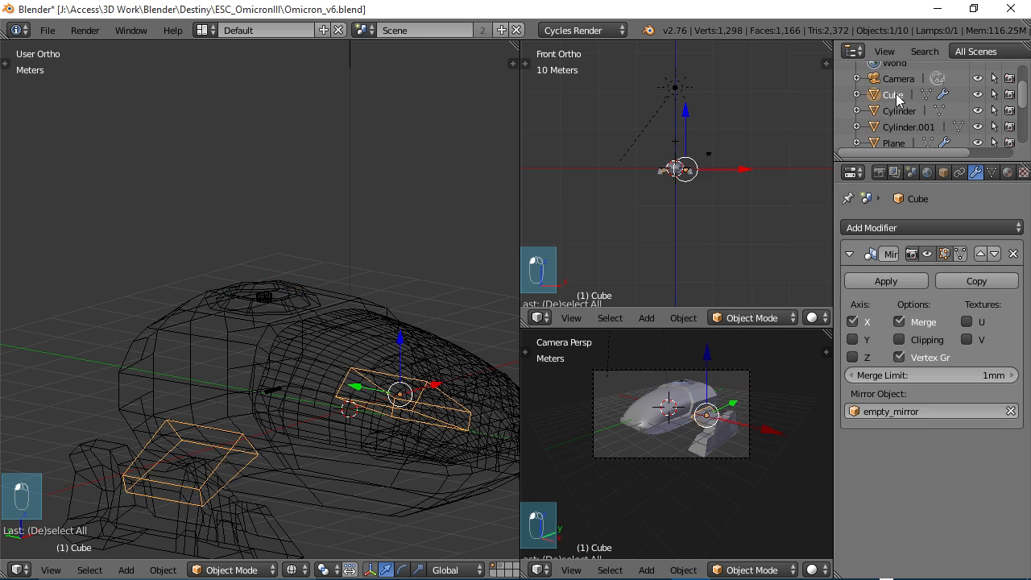
left_click(897, 79)
mouse_move(1022, 95)
left_mouse_down()
mouse_move(1022, 158)
mouse_move(1028, 94)
mouse_move(1029, 110)
left_mouse_up()
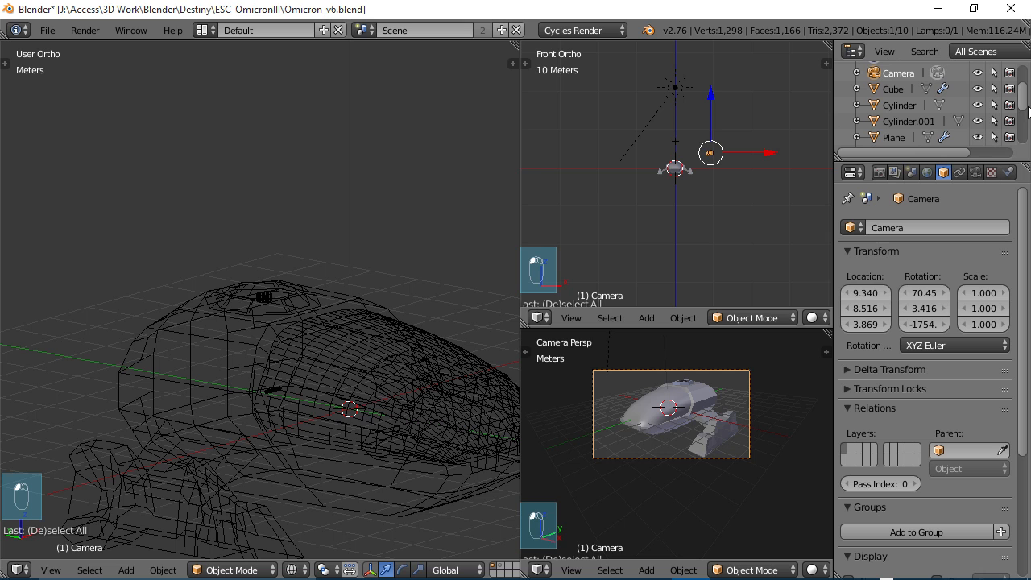
left_click(919, 125)
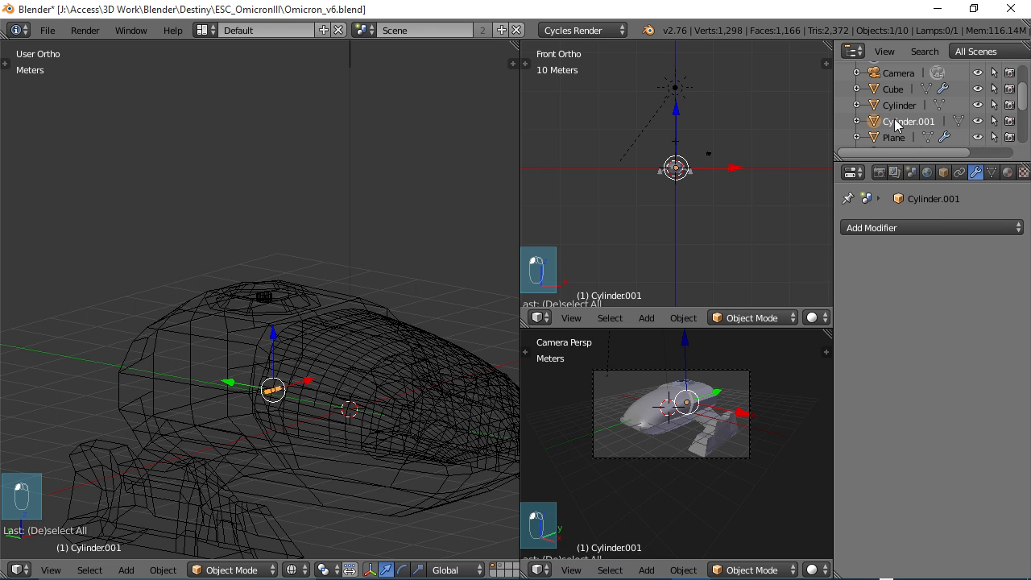
Undo the previous handwheel edits back to the point where only the full-size cylinder stands above the spacecraft body.
left_click(897, 105)
left_click(895, 88)
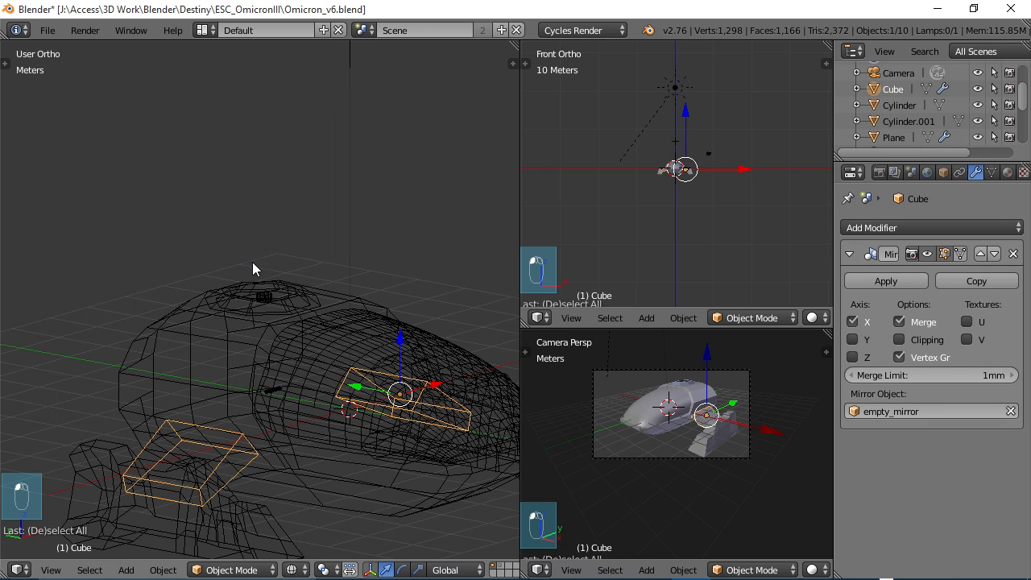
scroll(253, 268, "down", 2)
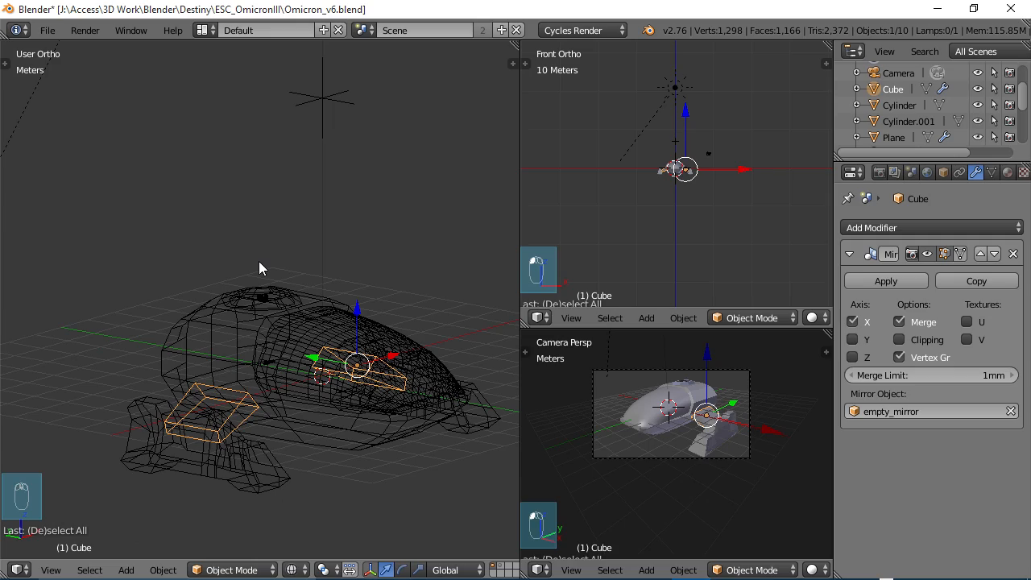
key("ctrl+z")
key("ctrl+z")
key("ctrl+z")
key("ctrl+z")
key("ctrl+z")
key("ctrl+z")
key("ctrl+z")
key("ctrl+z")
key("ctrl+z")
key("ctrl+z")
key("ctrl+z")
key("ctrl+z")
key("ctrl+z")
key("ctrl+z")
key("ctrl+z")
key("ctrl+z")
key("ctrl+z")
key("ctrl+z")
key("ctrl+z")
key("ctrl+z")
middle_click_drag(307, 288, 285, 330)
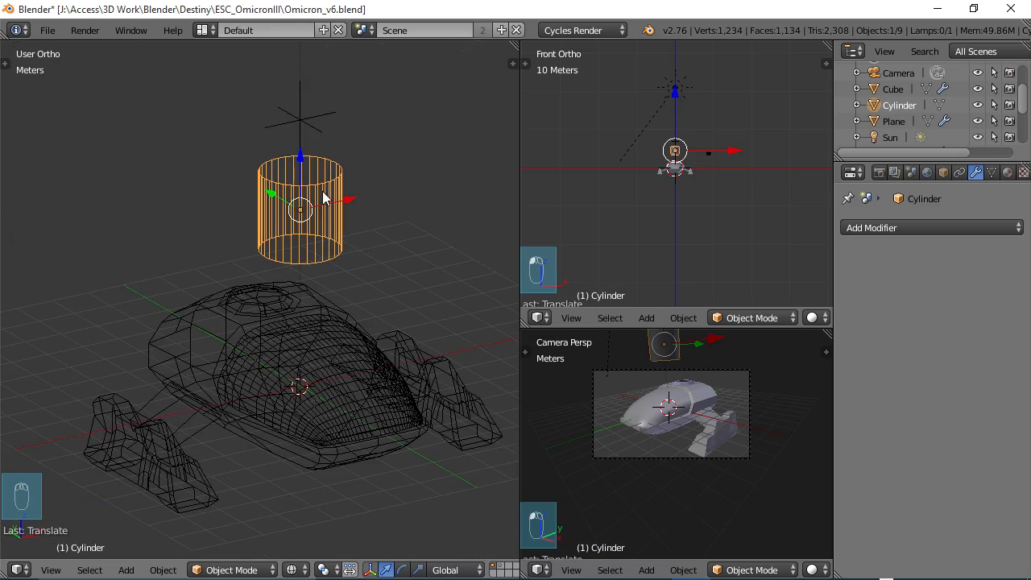
Delete the cylinder above the body and show the hatch from above in solid shading.
middle_click_drag(337, 217, 304, 320)
key("x")
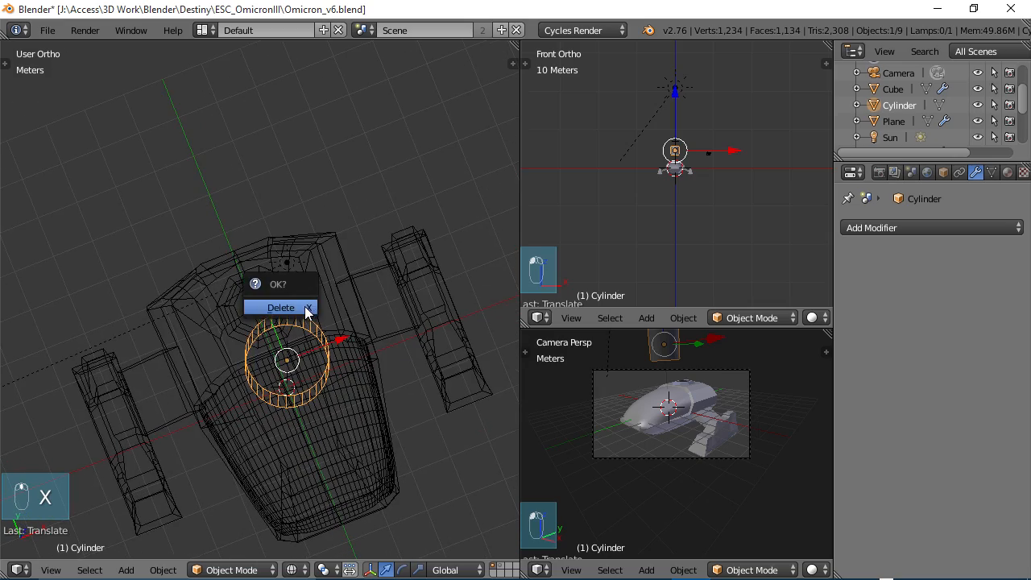
left_click(306, 307)
middle_click_drag(374, 346, 348, 241)
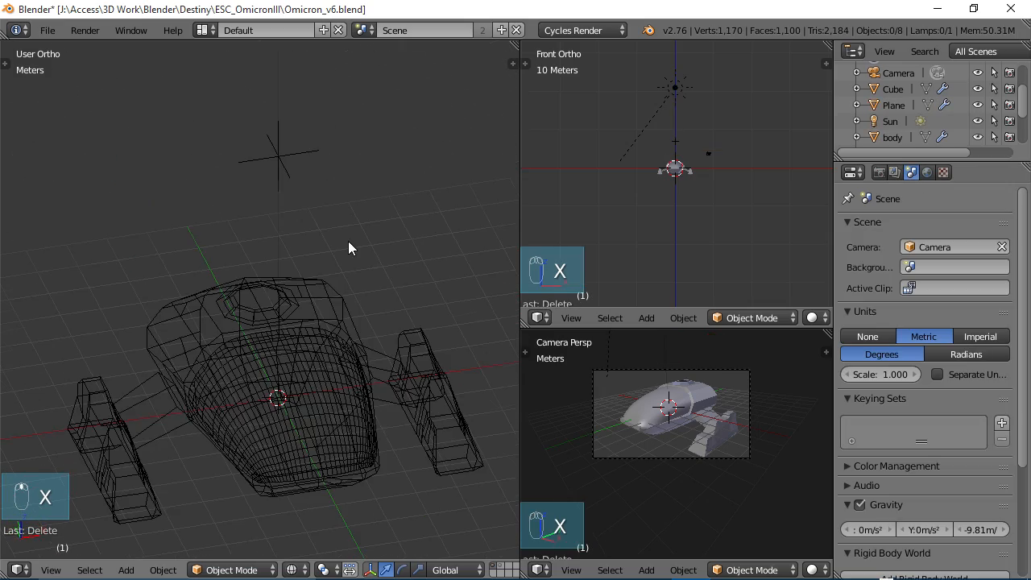
key("z")
mouse_move(333, 311)
middle_mouse_down()
mouse_move(350, 315)
mouse_move(296, 342)
mouse_move(306, 371)
middle_mouse_up()
scroll(302, 366, "up", 4)
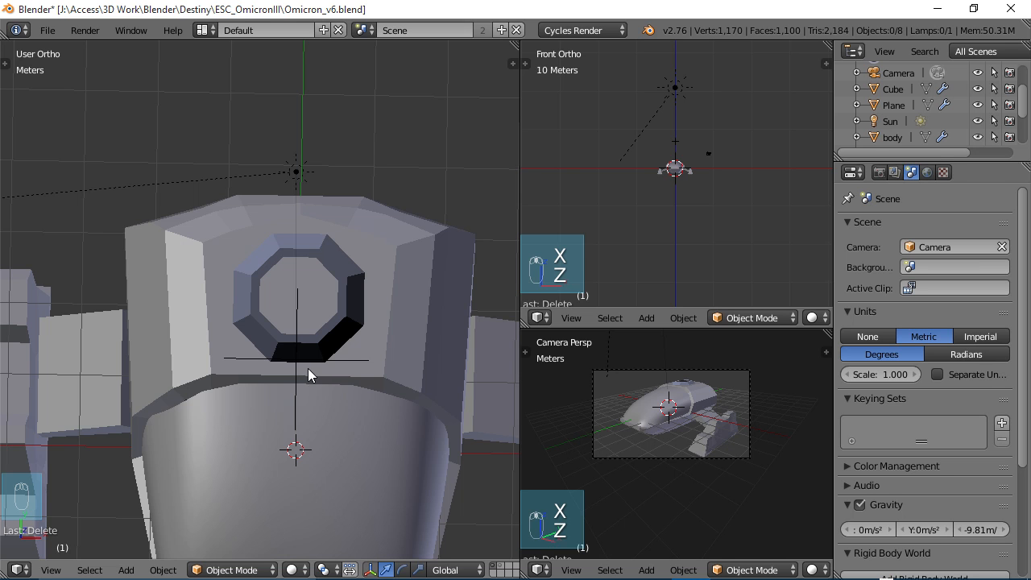
Add a torus, move it along Y over the hatch and scale it to the handwheel rim in the top reference.
key("shift+a")
left_click(343, 443)
key("t")
key("z")
left_click_drag(362, 394, 362, 242)
key("t")
key("KP_7")
key("s")
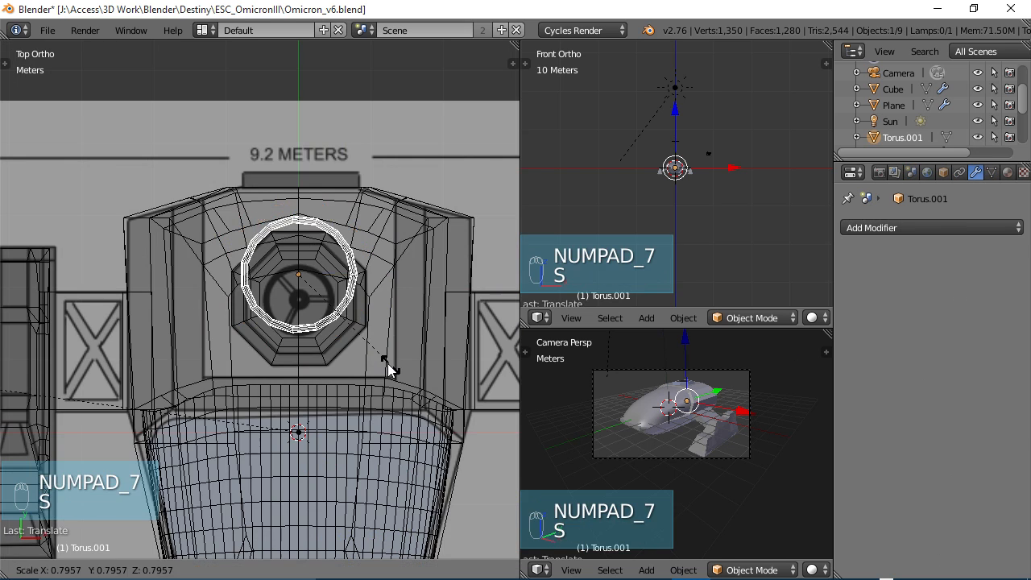
left_click(352, 329)
left_click_drag(299, 216, 299, 240)
scroll(362, 379, "up", 5)
Give the rim torus a Subdivision Surface modifier with 1 render subdivision and smooth shading.
left_click(918, 228)
left_click(697, 502)
left_click(858, 358)
key("t")
left_click(50, 300)
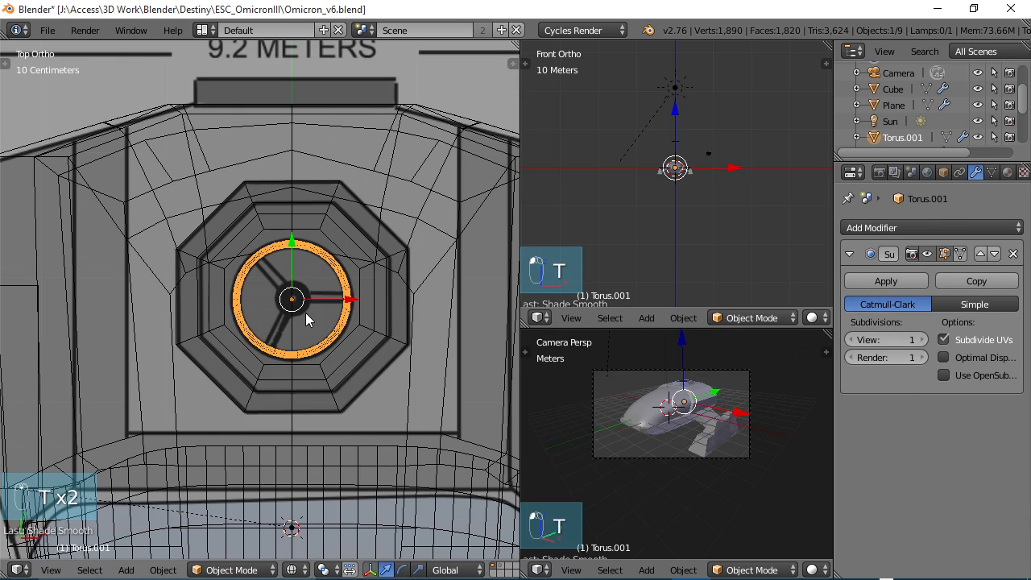
Add a cylinder scaled to the handwheel's hub and raise it together with the rim to the hatch's height.
key("shift+a")
left_click(355, 394)
key("s")
left_click(258, 361)
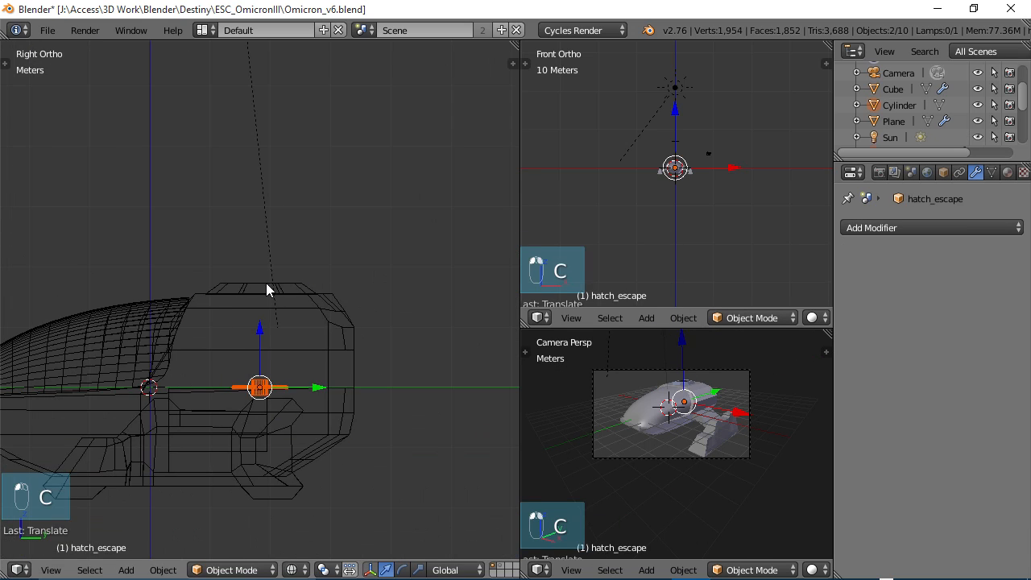
key("ctrl+KP_3")
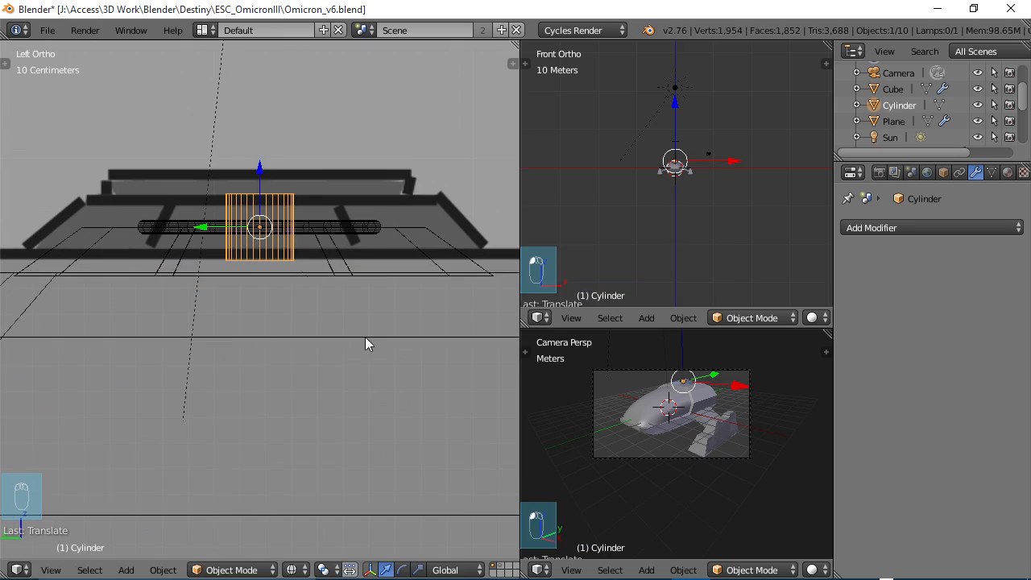
Flatten the hub cylinder along Z in the left view.
key("s")
key("z")
left_click(280, 243)
Cap the hub by extruding its top edge loop inward and merging the new vertices at the center.
key("Tab")
middle_click_drag(270, 403, 130, 380)
key("z")
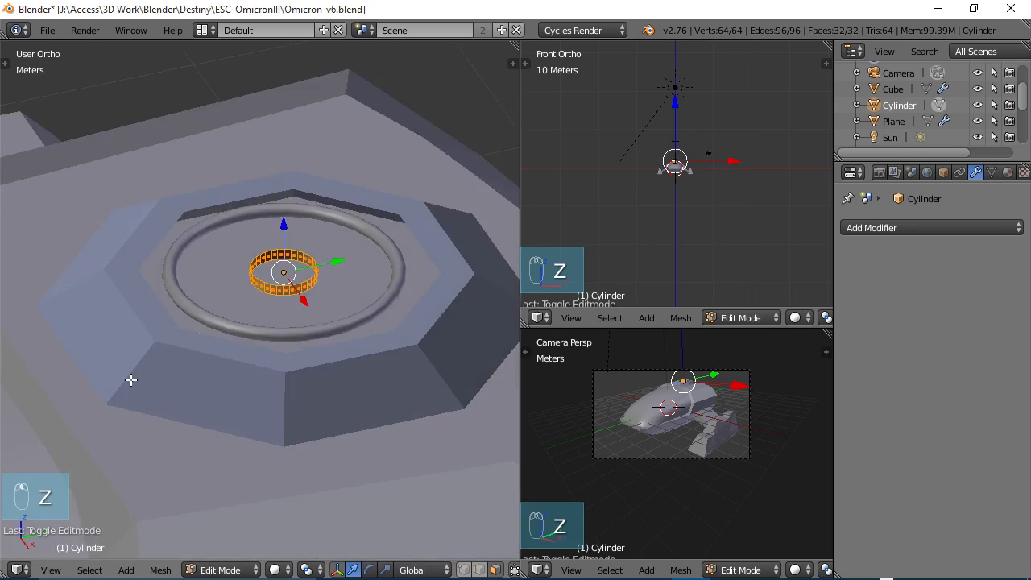
scroll(130, 379, "up", 5)
right_click(373, 243, "alt")
key("e")
key("s")
left_click(392, 292)
key("alt+m")
key("a")
key("Tab")
Add another cylinder, move it above the hatch and rotate it 90° in the right view.
scroll(396, 314, "down", 12)
key("shift+a")
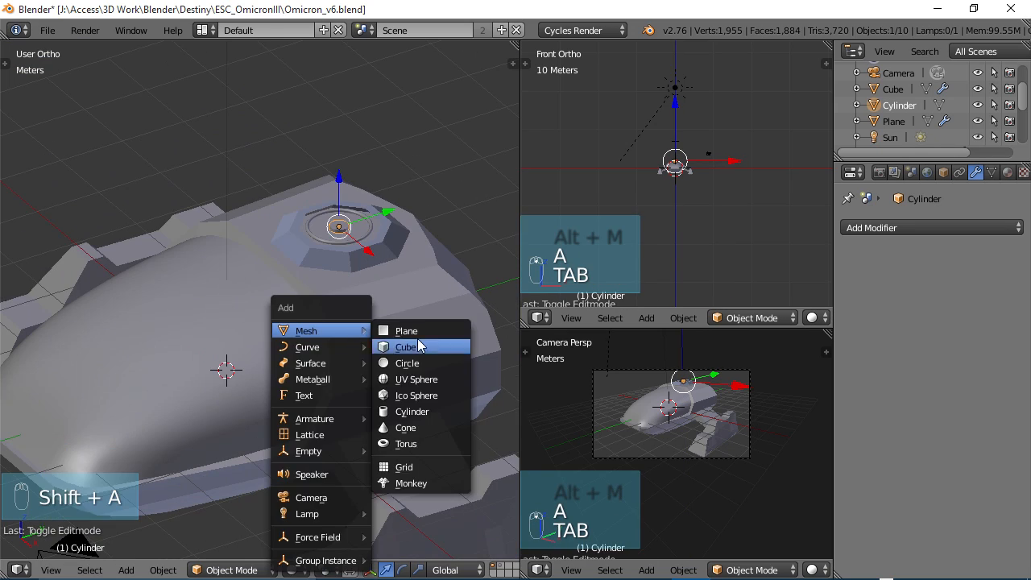
left_click(413, 411)
key("KP_7")
left_click_drag(288, 301, 289, 169)
key("KP_3")
key("z")
left_click_drag(331, 295, 331, 156)
key("r")
key("9")
key("0")
key("Return")
Scale the new cylinder down and rotate it 90° in the top view.
key("s")
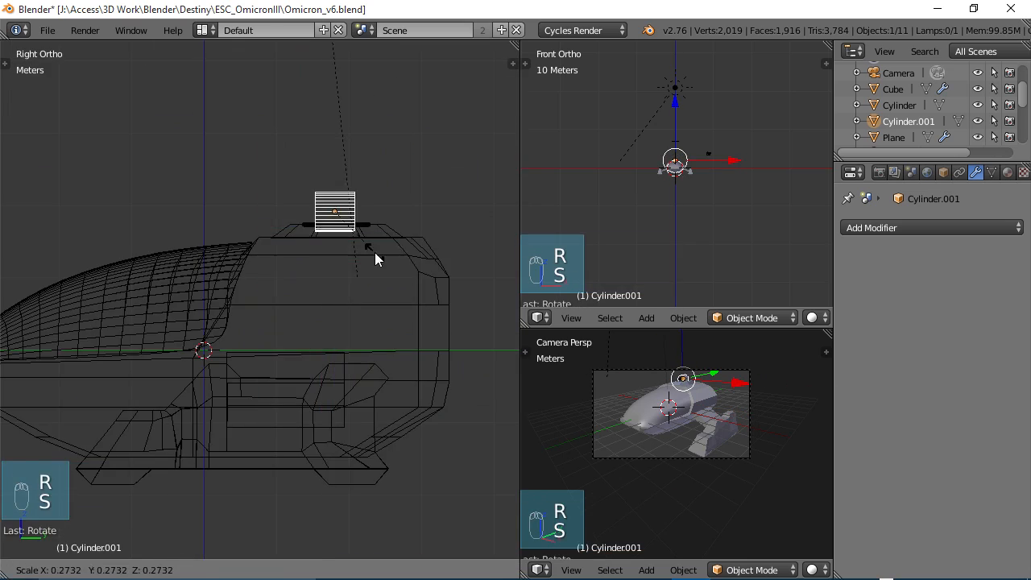
left_click(355, 232)
key("KP_7")
scroll(295, 193, "up", 7)
key("r")
key("9")
key("0")
key("Return")
Scale the rod and move it along X onto the handwheel's horizontal spoke in the top reference.
key("s")
left_click(209, 395)
key("g")
key("s")
left_click_drag(343, 335, 375, 338)
Lower the spoke to the rim's height in the front view and scale it to fit between hub and rim.
key("KP_1")
key("KP_3")
key("KP_1")
left_click_drag(315, 125, 315, 179)
scroll(317, 181, "up", 3)
key("s")
left_click(352, 153)
left_click_drag(352, 138, 352, 137)
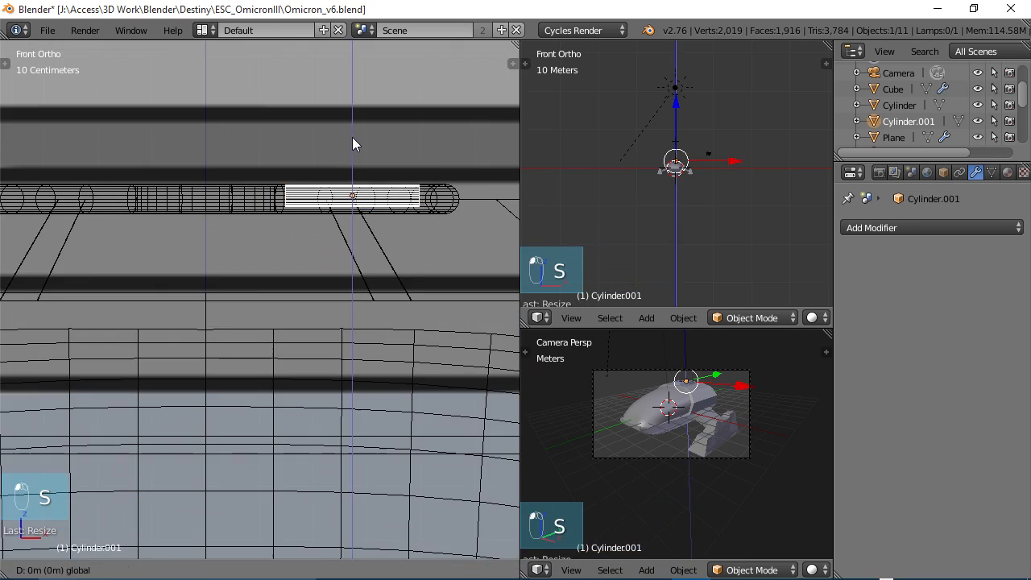
key("KP_7")
left_click(315, 332)
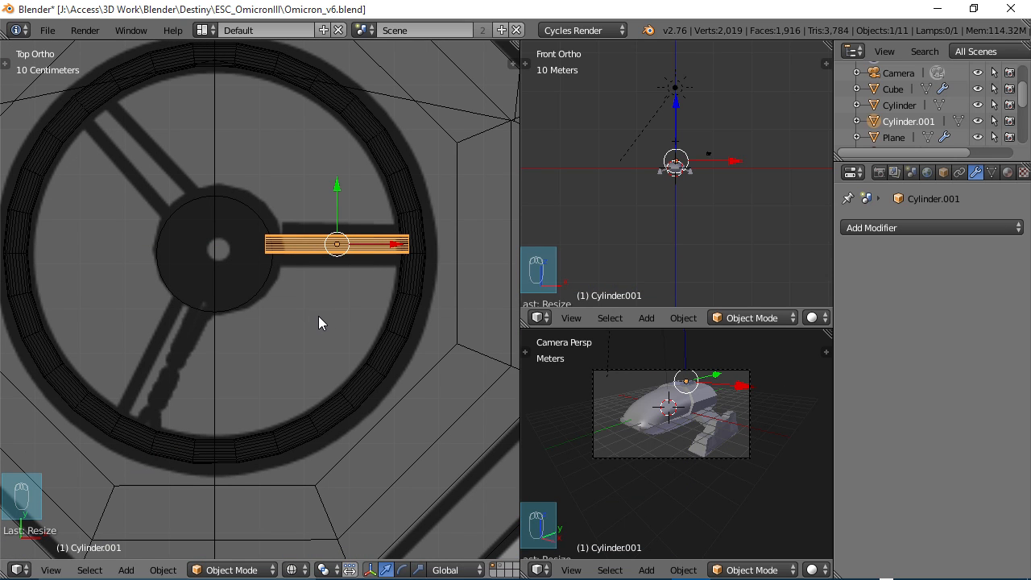
Place the 3D cursor at the hub's center and set the spoke's origin to the cursor.
scroll(294, 292, "down", 3)
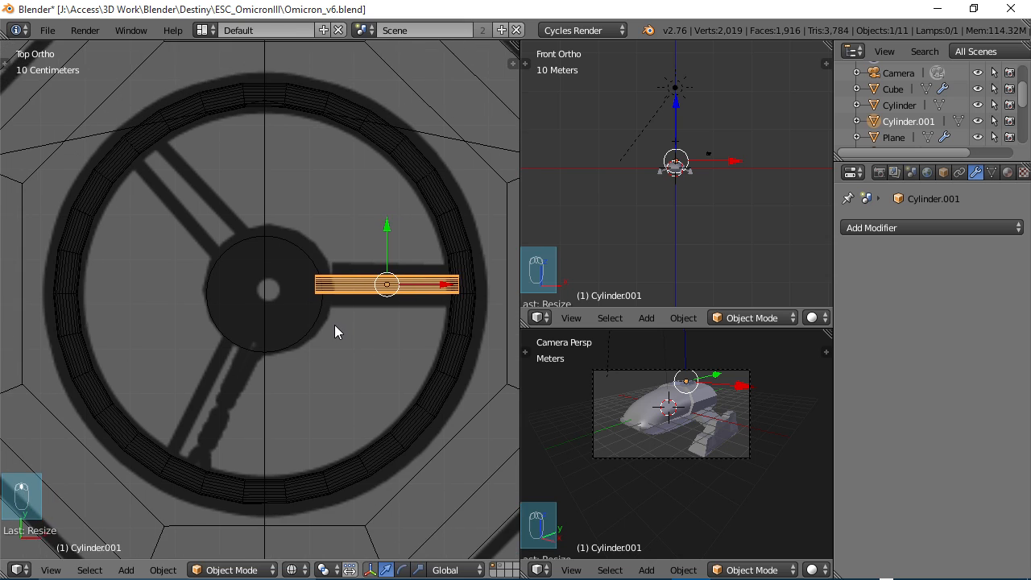
scroll(334, 313, "up", 4)
middle_click_drag(318, 318, 312, 341, "shift")
scroll(323, 348, "down", 1)
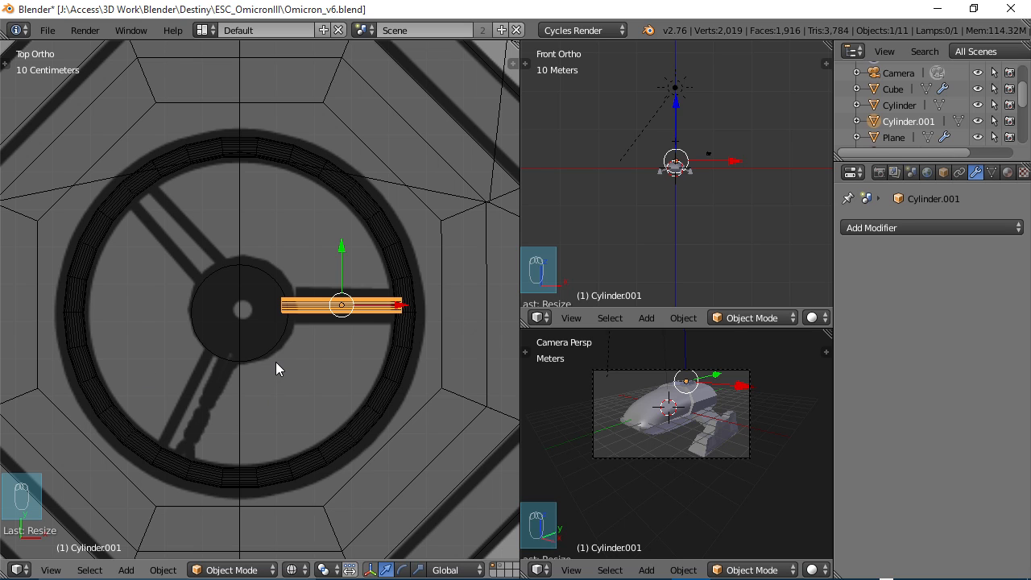
middle_click_drag(272, 378, 306, 364, "shift")
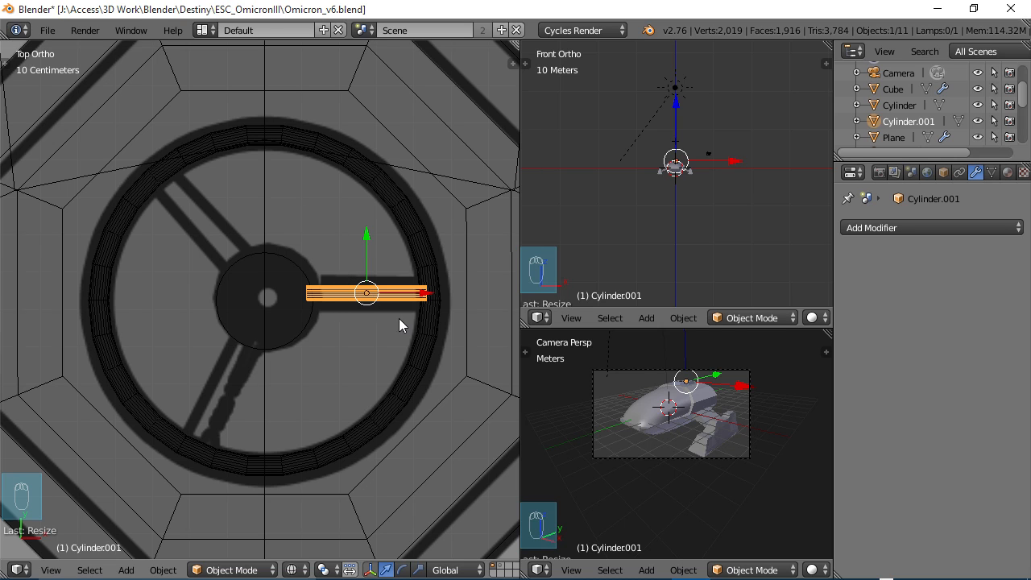
left_click(267, 297)
key("x")
key("t")
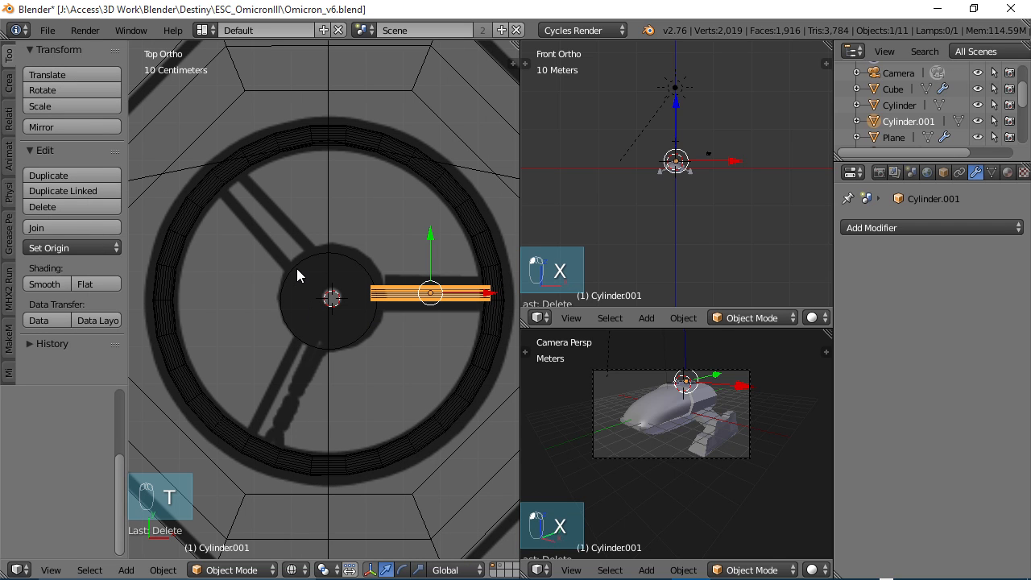
left_click(61, 250)
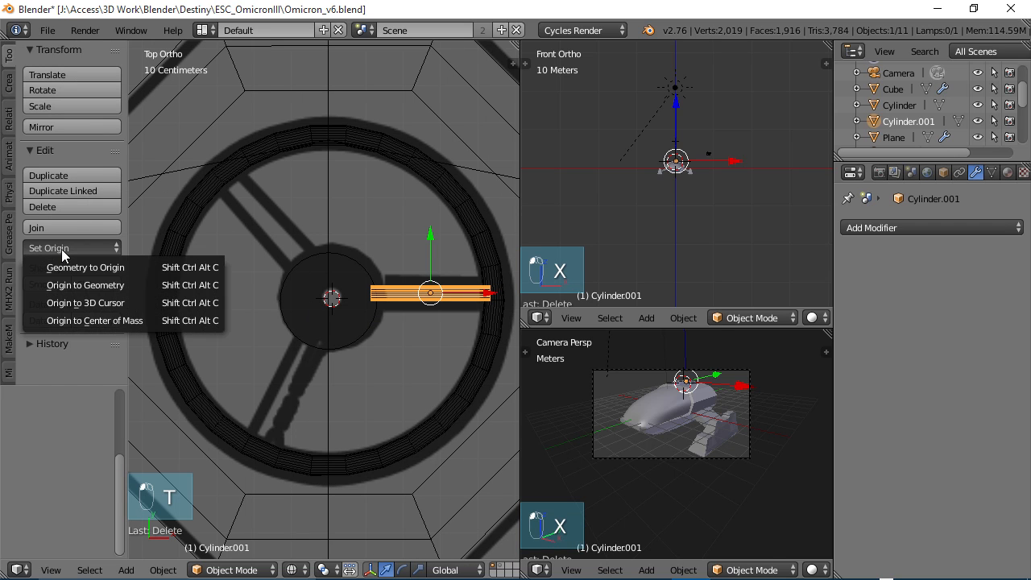
left_click(78, 305)
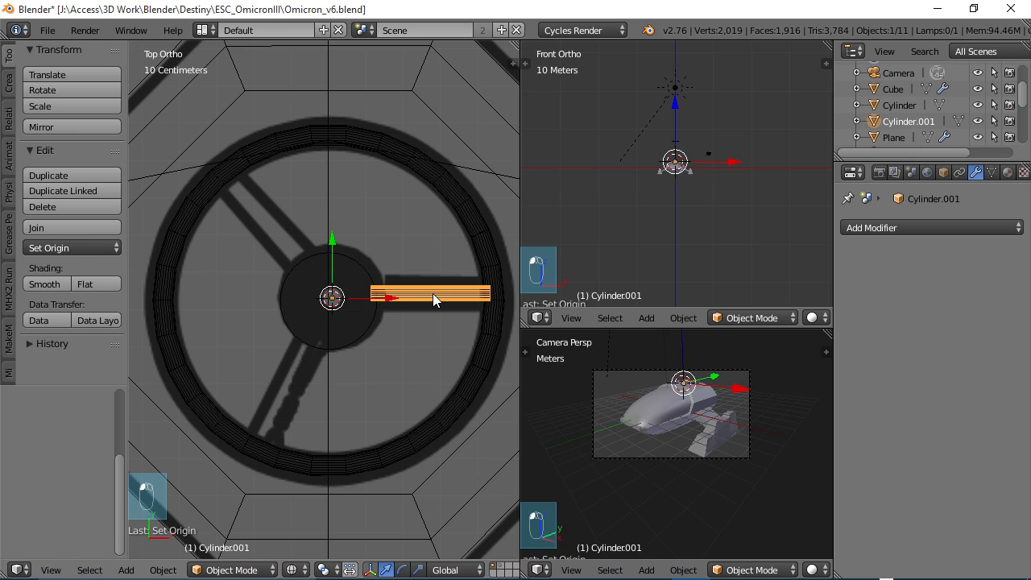
Duplicate the spoke and rotate the copy about the hub onto the reference's upper-left spoke.
key("shift+d")
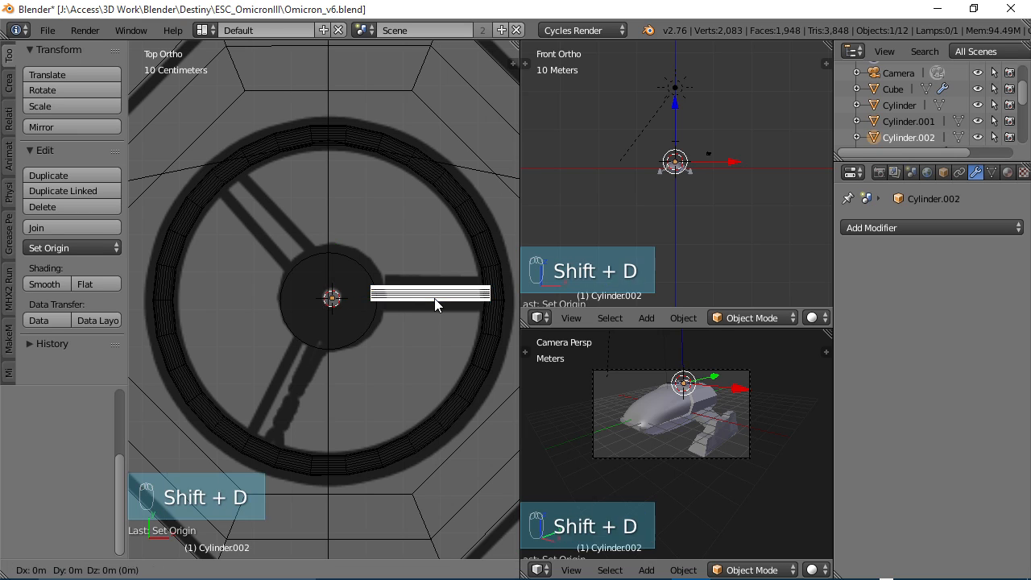
left_click(435, 298)
key("r")
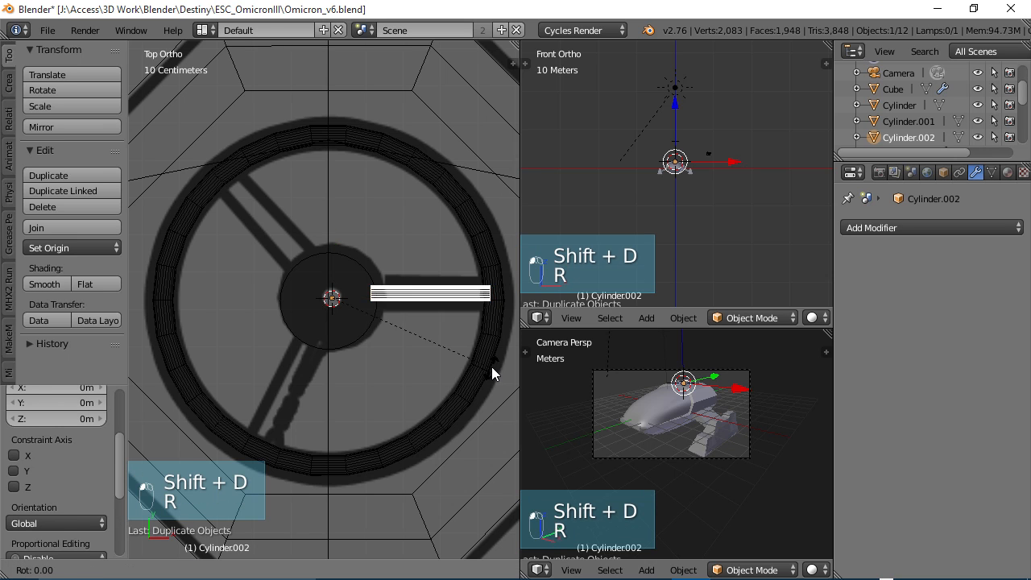
left_click(300, 217)
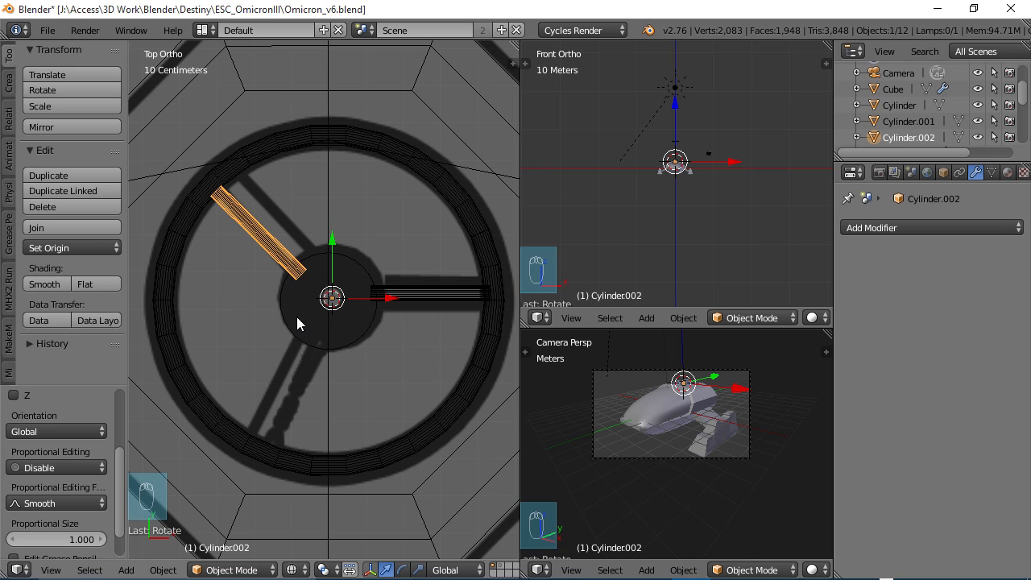
Duplicate the upper-left spoke and rotate the copy about the hub onto the reference's lower-left spoke.
key("shift+d")
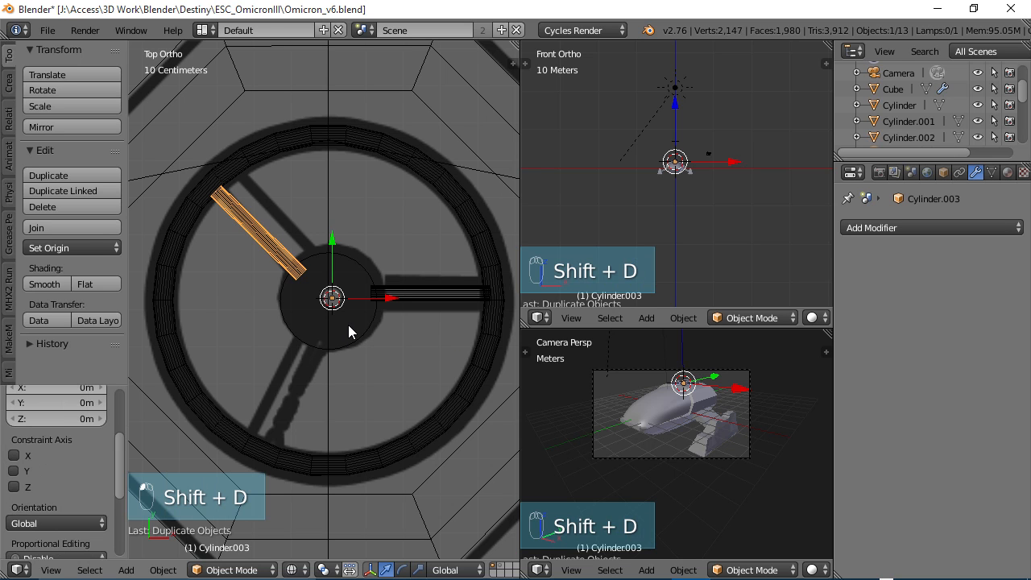
key("r")
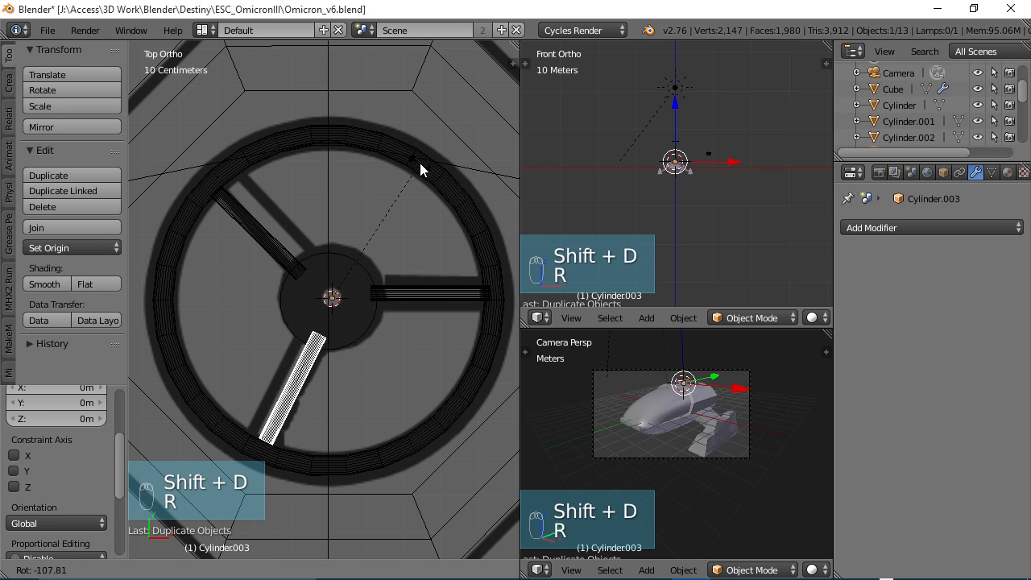
left_click(421, 172)
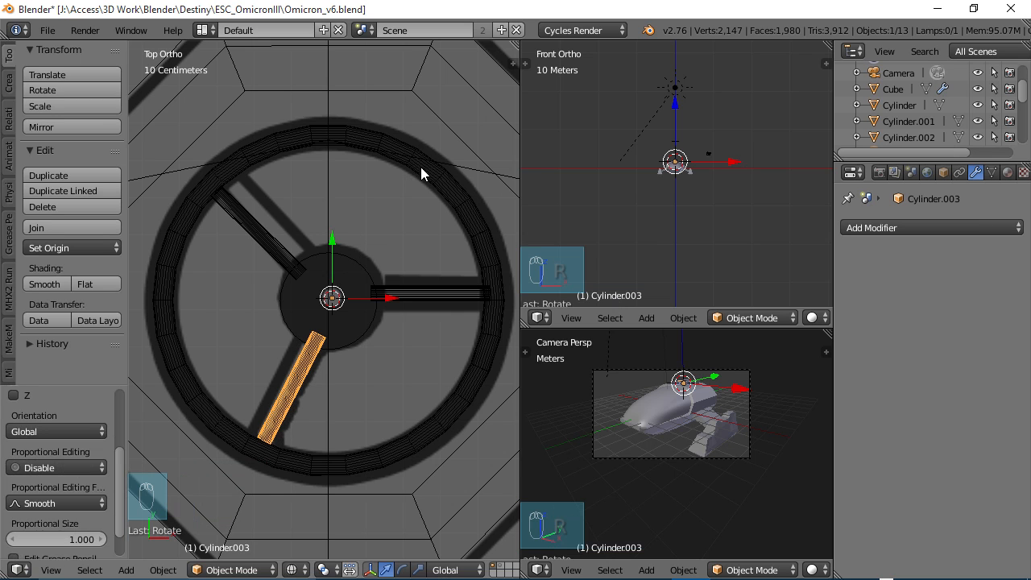
key("r")
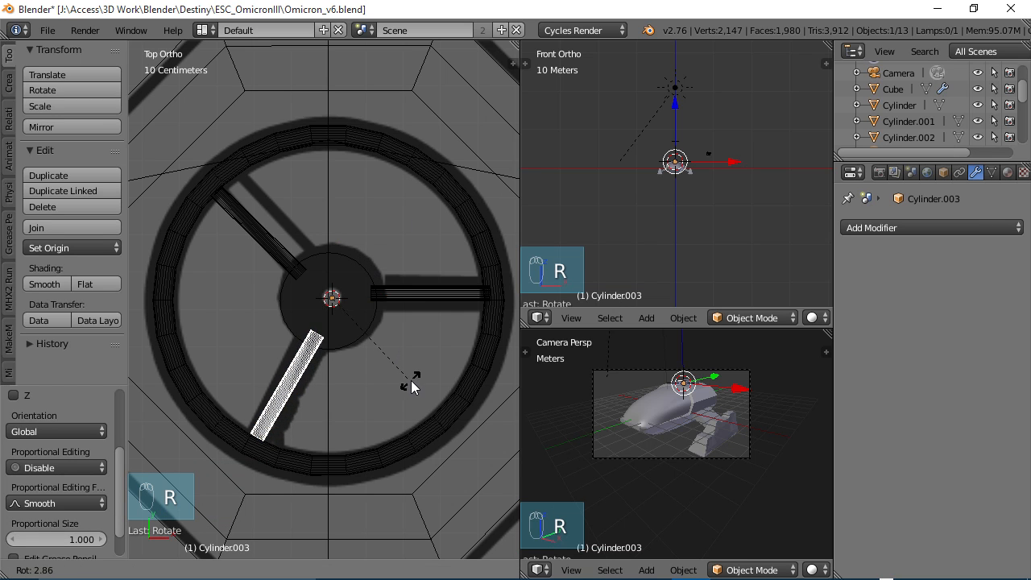
left_click(419, 380)
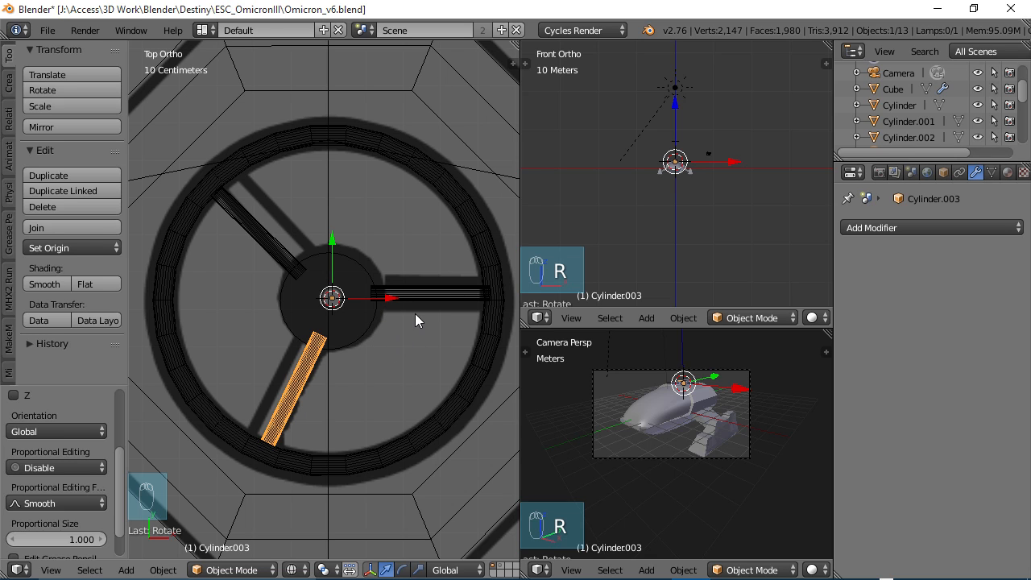
Set the lower-left spoke's origin to its geometry and snap the 3D cursor to the scene center.
left_click(74, 247)
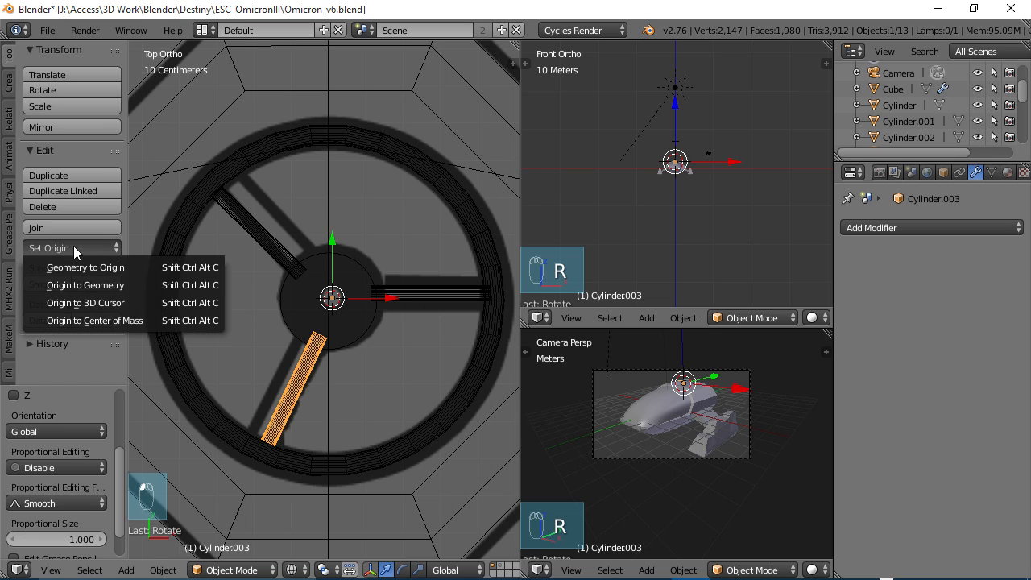
left_click(97, 279)
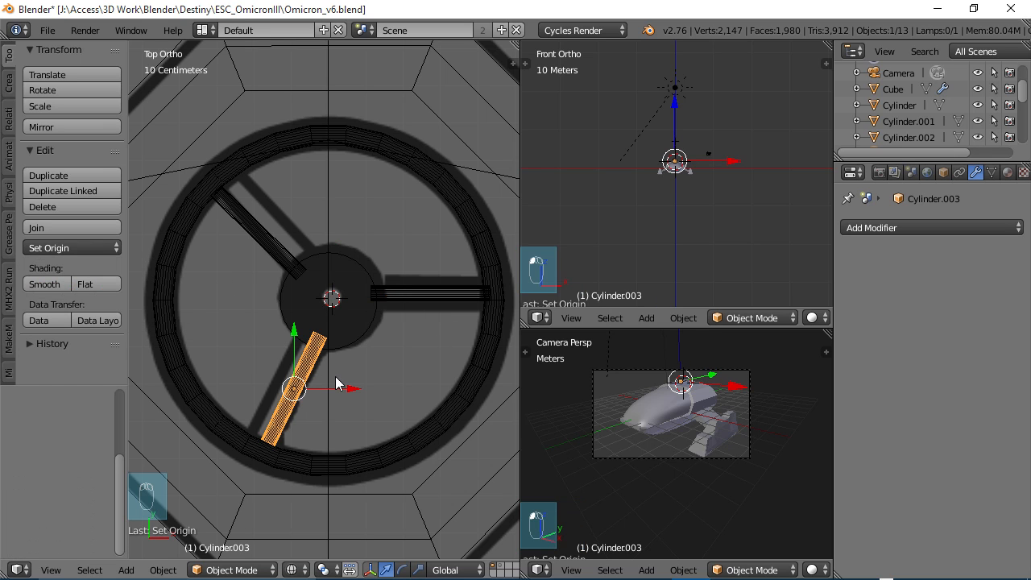
key("shift+s")
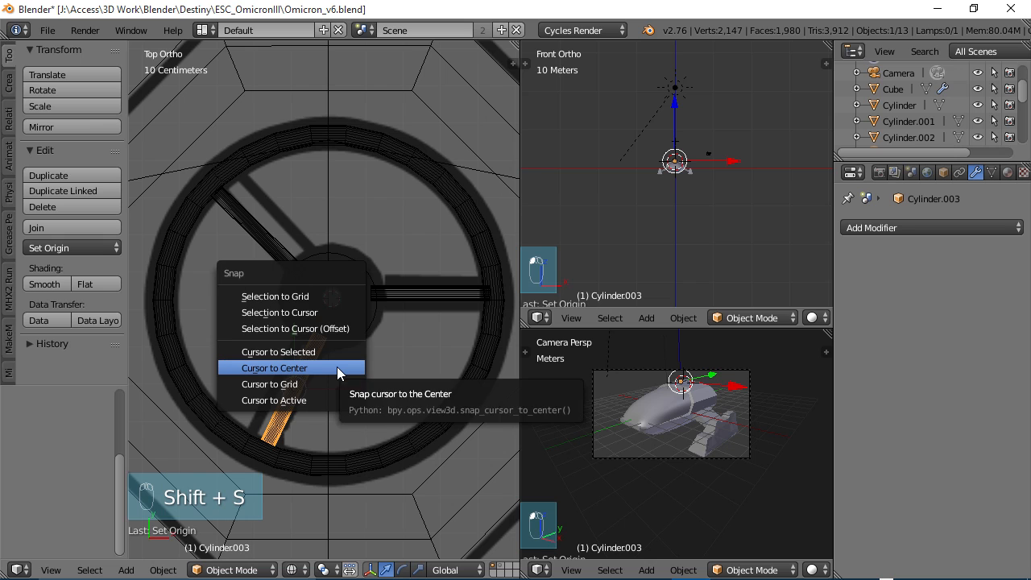
left_click(291, 367)
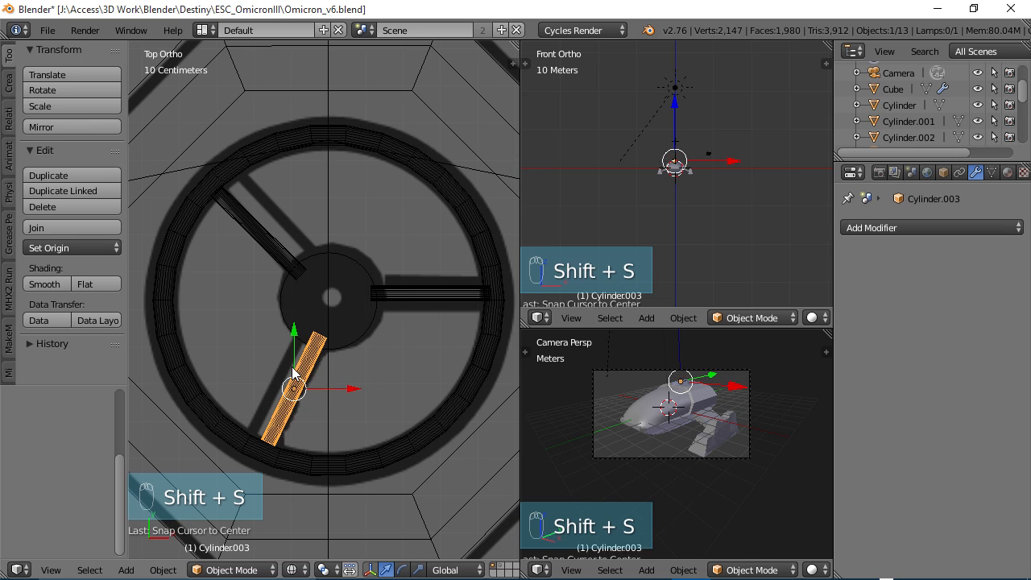
Set the origins of the right and upper-left spokes to their own geometry.
scroll(332, 346, "down", 3)
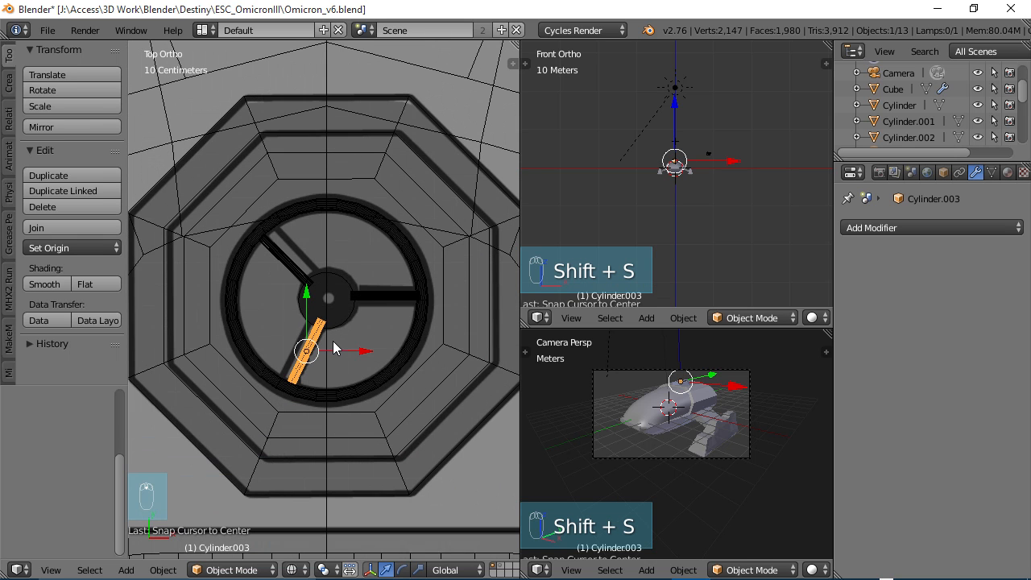
right_click(386, 296)
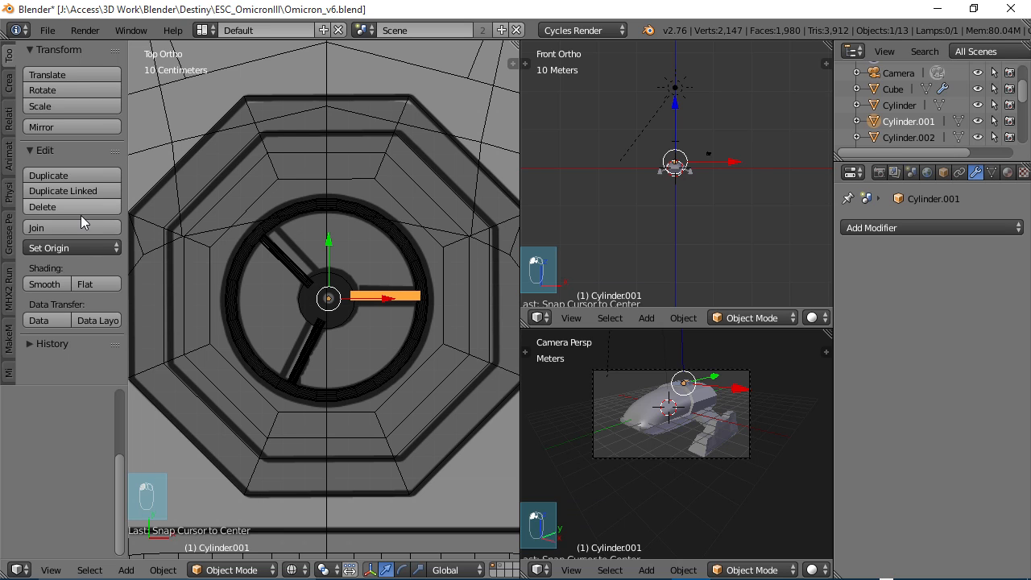
left_click(63, 249)
left_click(84, 287)
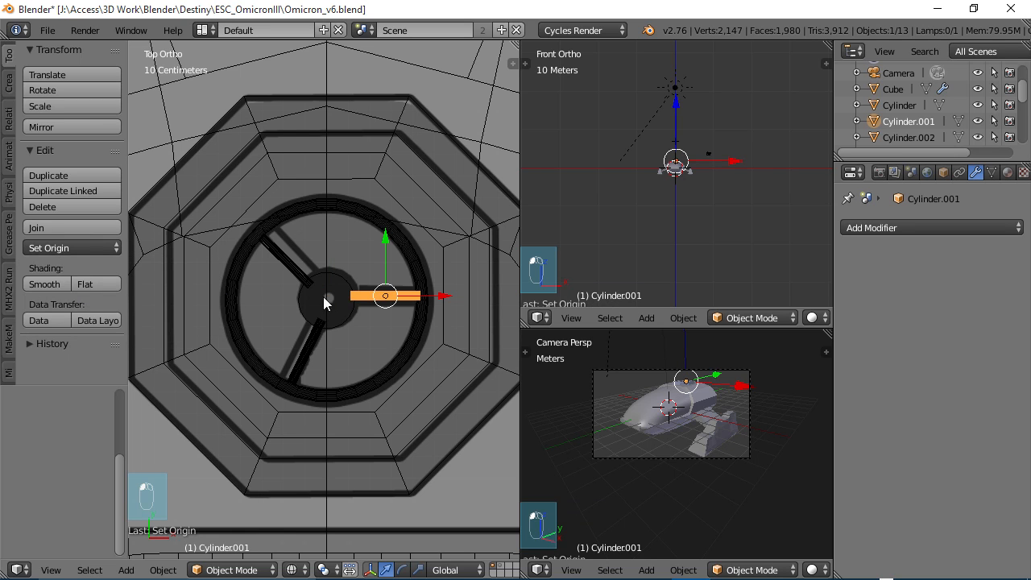
right_click(292, 264)
left_click(44, 246)
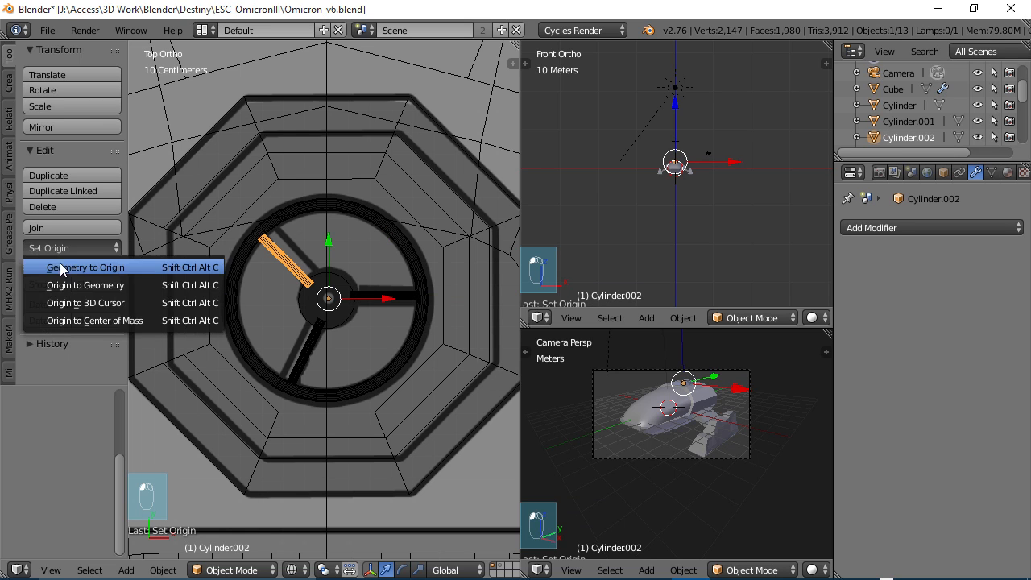
left_click(67, 285)
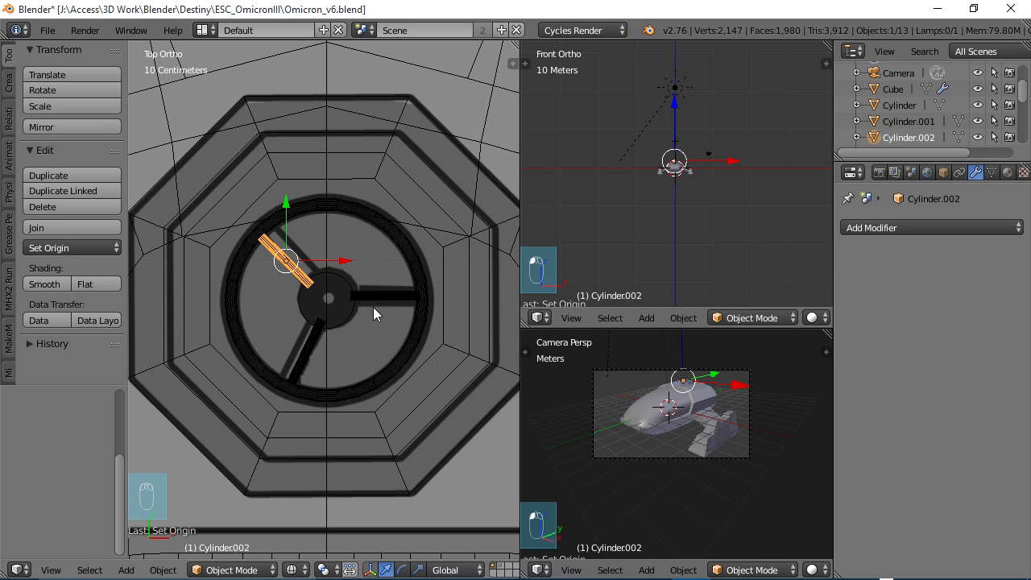
key("t")
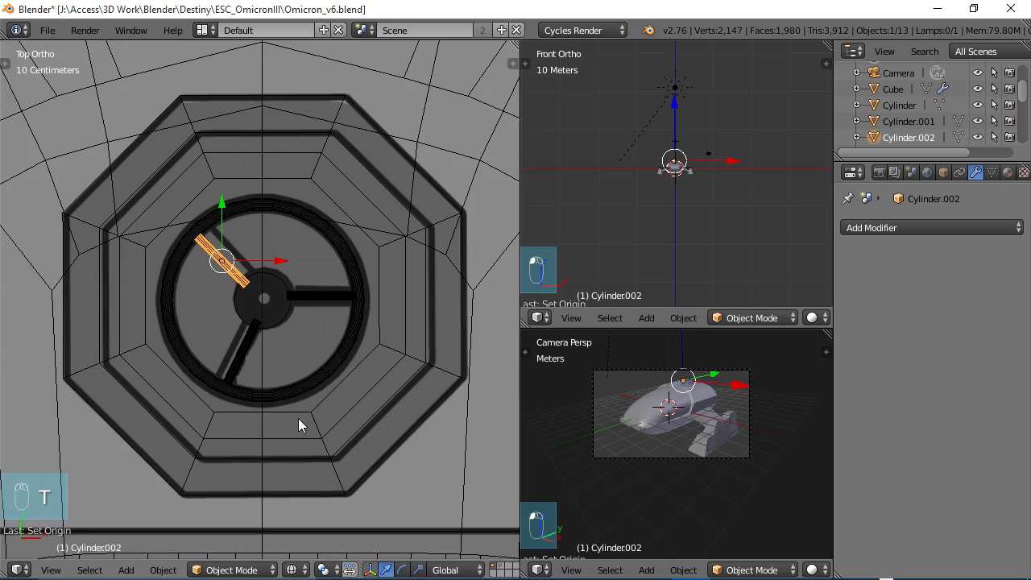
Open the escape hatch ring's mesh for editing and view its underside in wireframe.
mouse_move(279, 415)
middle_mouse_down()
mouse_move(352, 261)
mouse_move(311, 230)
mouse_move(341, 272)
mouse_move(343, 300)
mouse_move(227, 271)
mouse_move(199, 210)
mouse_move(178, 243)
mouse_move(143, 222)
mouse_move(169, 228)
mouse_move(161, 216)
mouse_move(143, 222)
mouse_move(160, 246)
middle_mouse_up()
key("z")
scroll(297, 289, "up", 3)
scroll(294, 269, "down", 3)
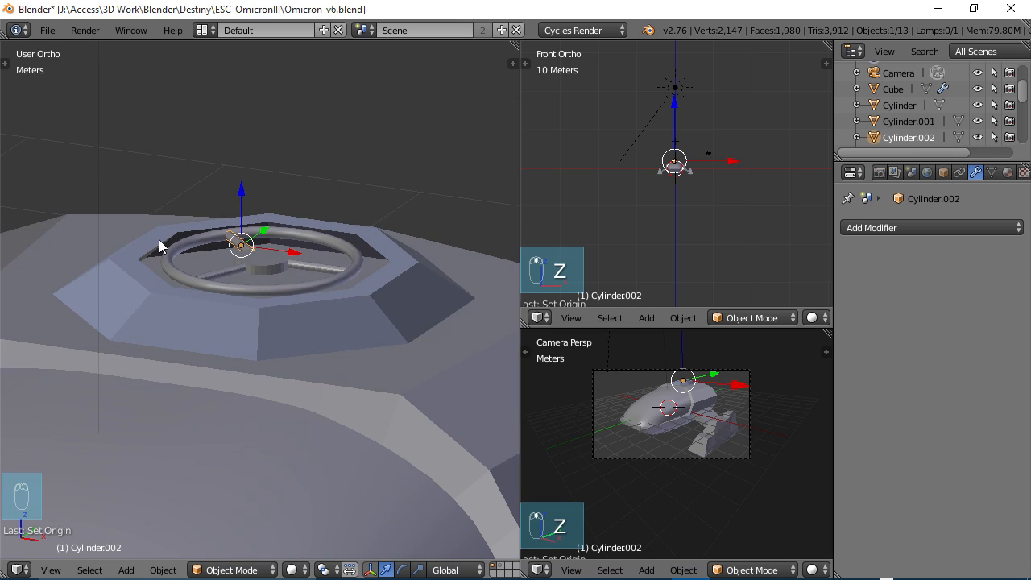
right_click(148, 301)
key("Tab")
mouse_move(147, 304)
middle_mouse_down()
mouse_move(139, 273)
mouse_move(164, 230)
mouse_move(176, 262)
middle_mouse_up()
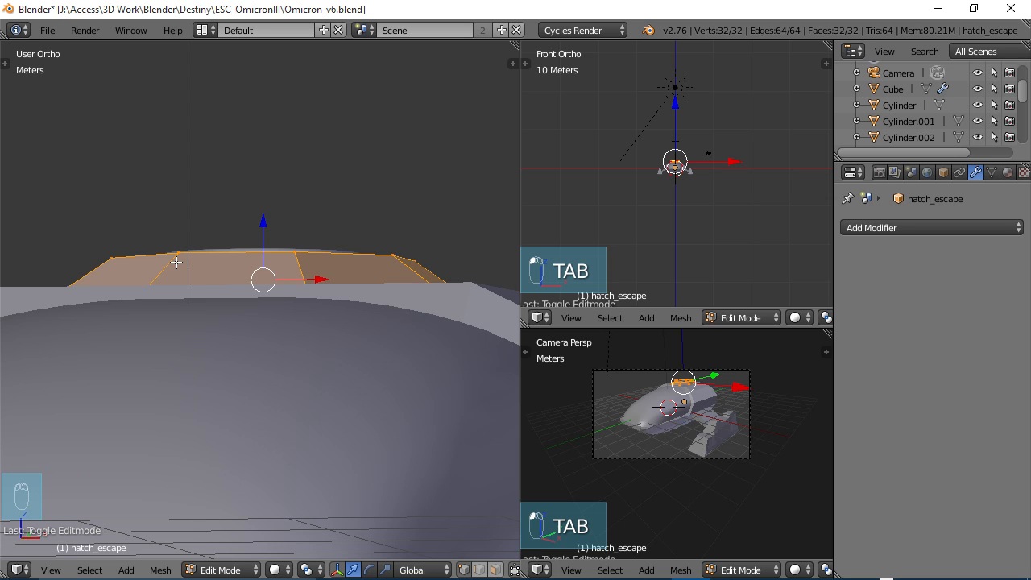
key("ctrl+KP_7")
key("z")
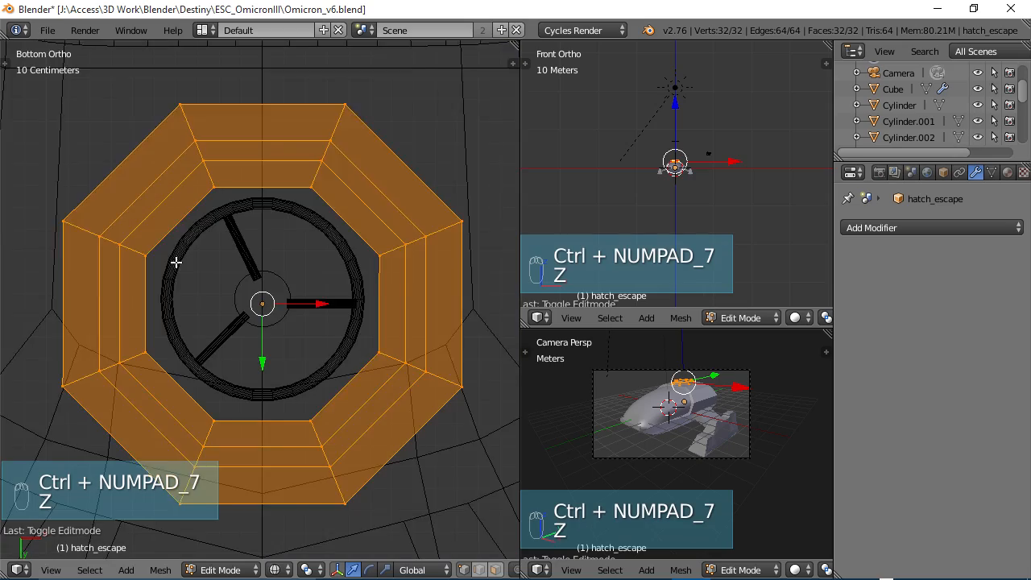
scroll(177, 261, "down", 3)
scroll(244, 361, "up", 2)
mouse_move(245, 362)
middle_mouse_down()
mouse_move(215, 214)
mouse_move(196, 207)
mouse_move(188, 255)
middle_mouse_up()
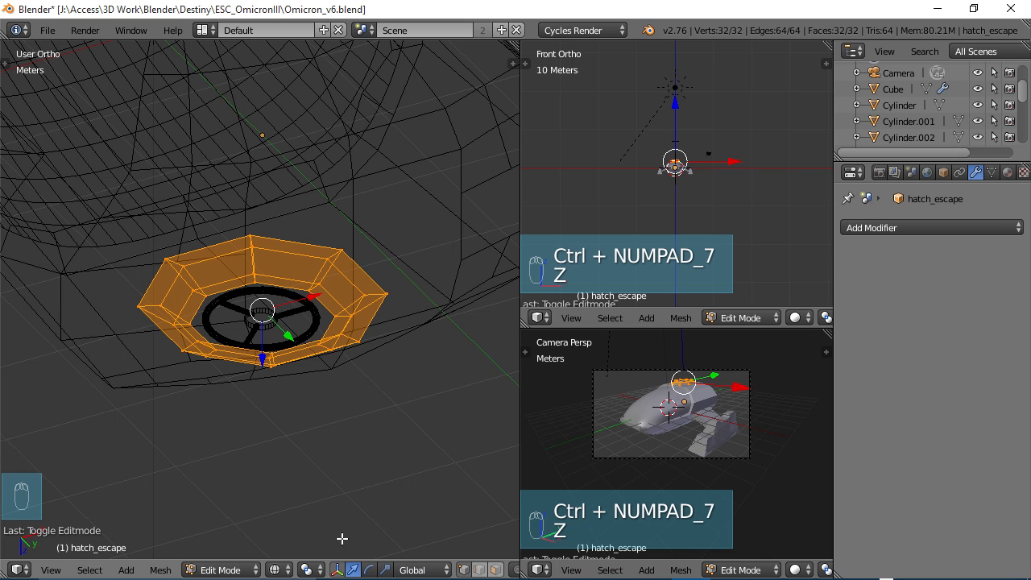
Select the ring of faces on the underside of the escape hatch in face mode and delete those faces.
left_click(496, 570)
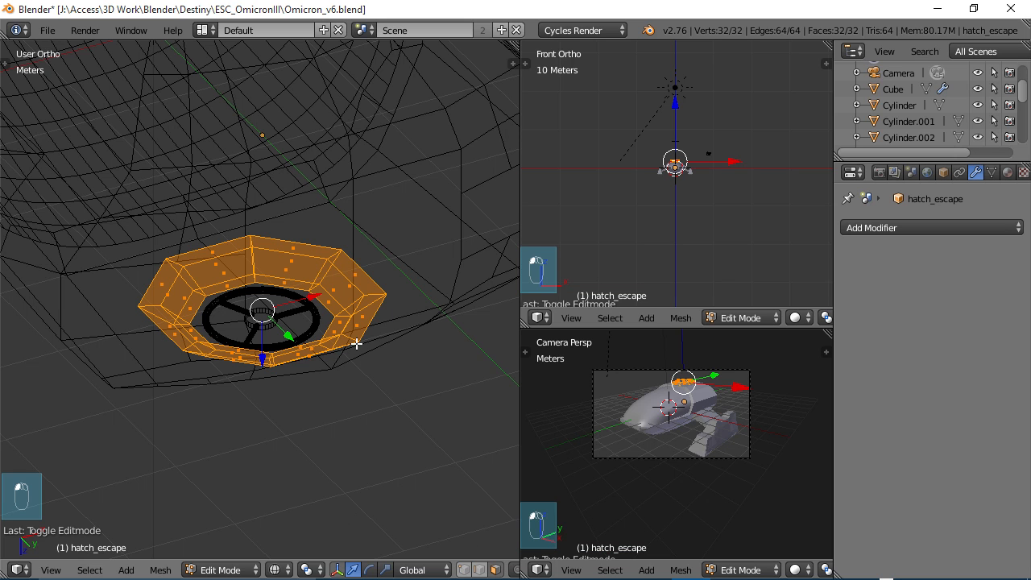
right_click(251, 242, "alt")
mouse_move(253, 263)
middle_mouse_down()
mouse_move(366, 245)
mouse_move(393, 252)
middle_mouse_up()
right_click(158, 286, "alt")
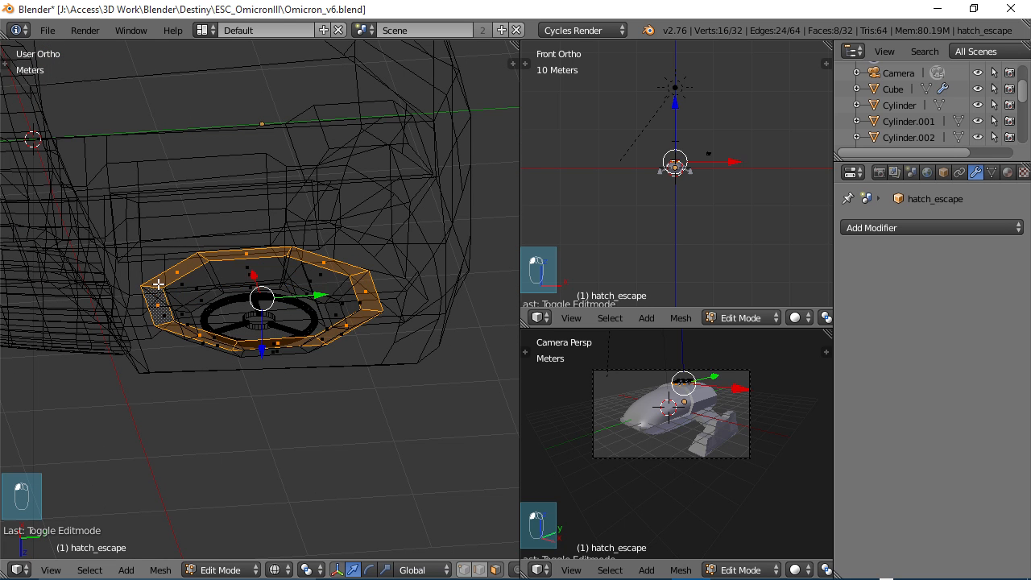
mouse_move(210, 294)
middle_mouse_down()
mouse_move(194, 266)
mouse_move(169, 278)
middle_mouse_up()
key("x")
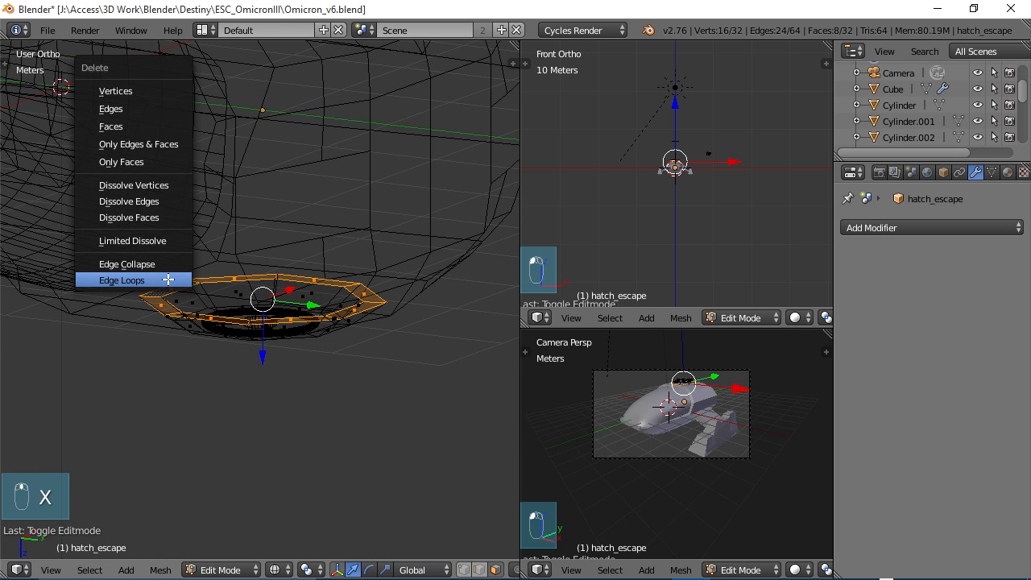
left_click(145, 124)
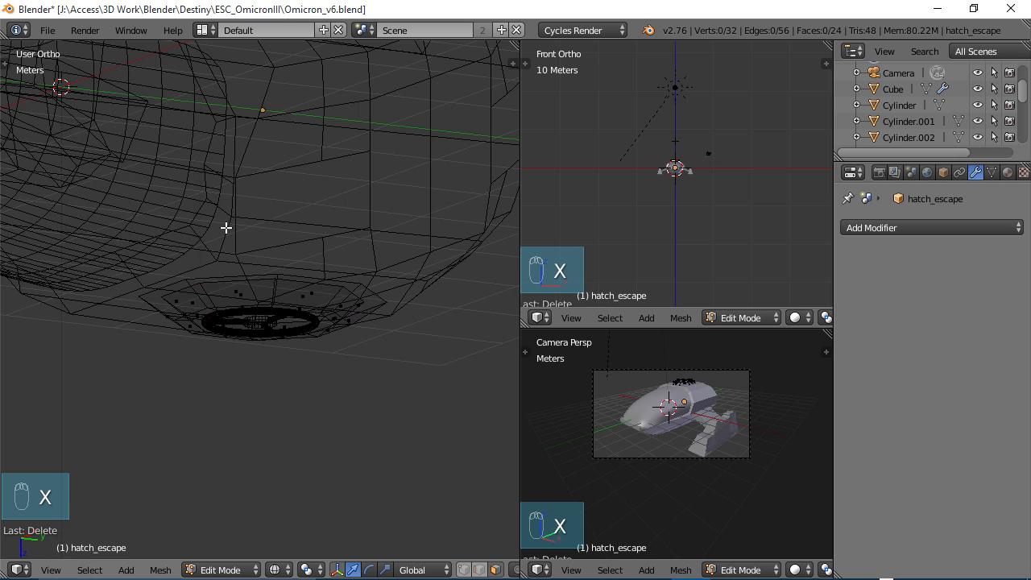
Scale the hatch's inner bottom edge loop to about 0.74 so it lines up with the upper opening, and return to Object Mode.
middle_click_drag(225, 228, 242, 291)
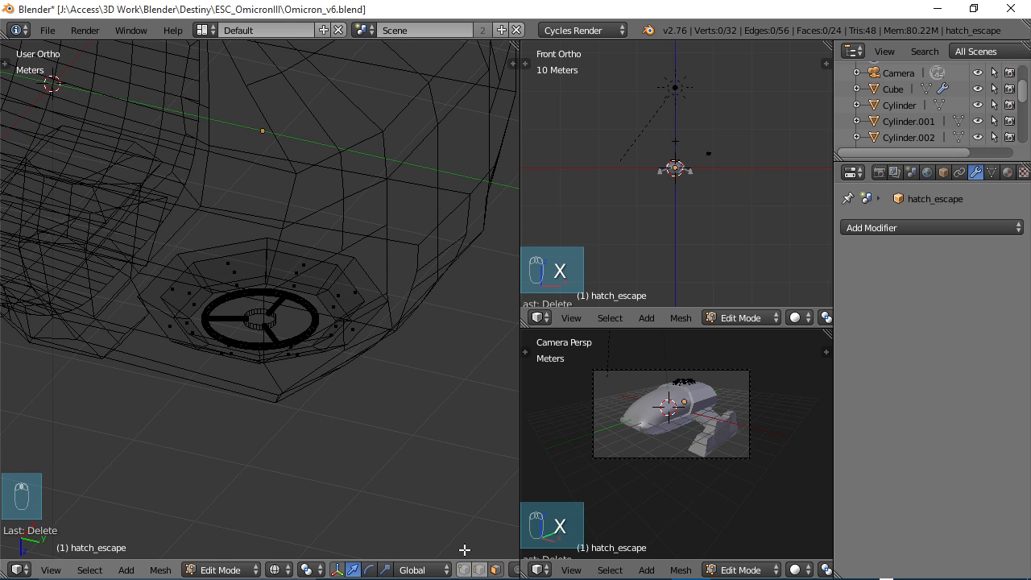
scroll(249, 317, "up", 2)
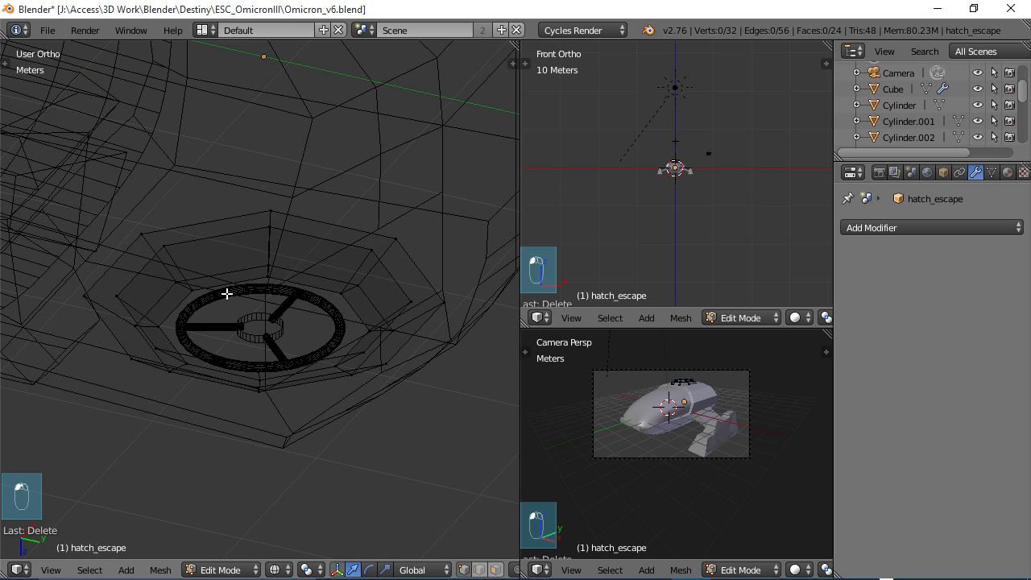
right_click(208, 230, "alt")
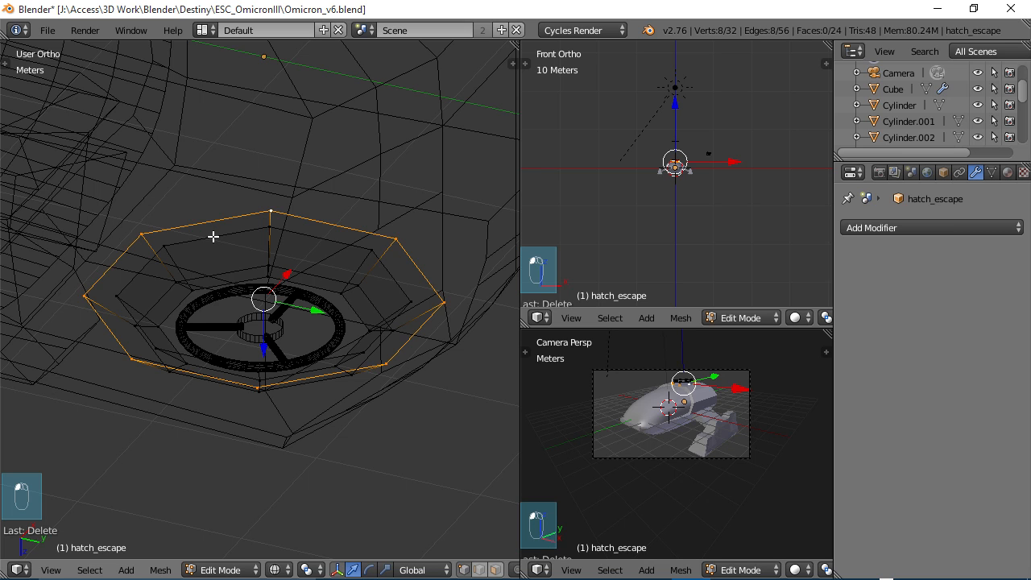
middle_click_drag(308, 281, 297, 352)
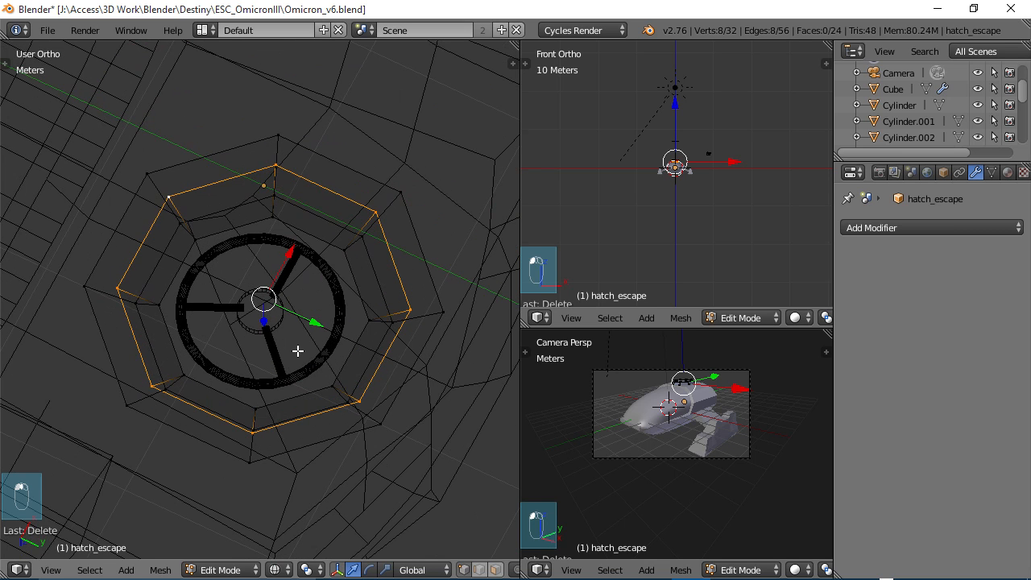
key("KP_7")
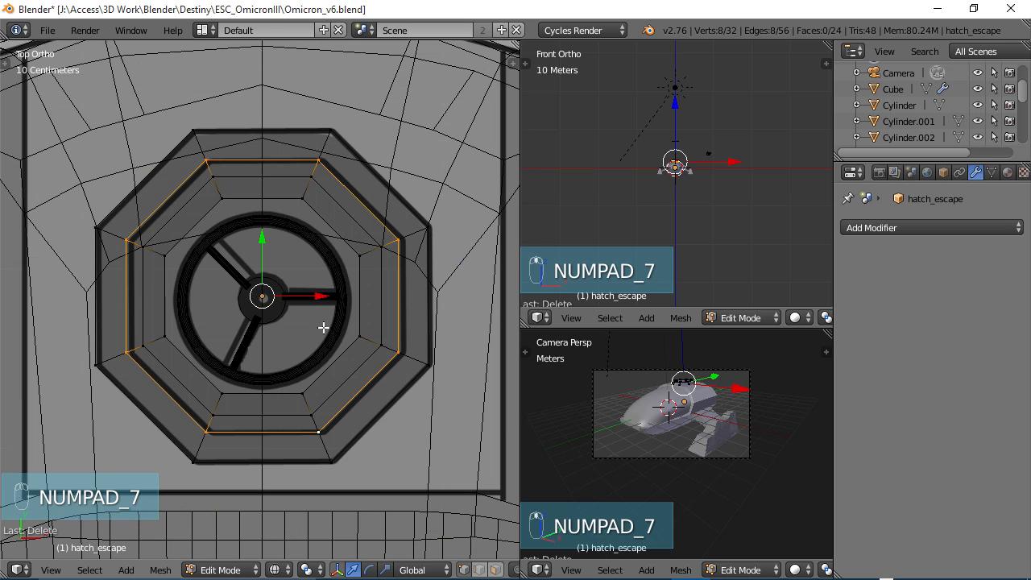
key("s")
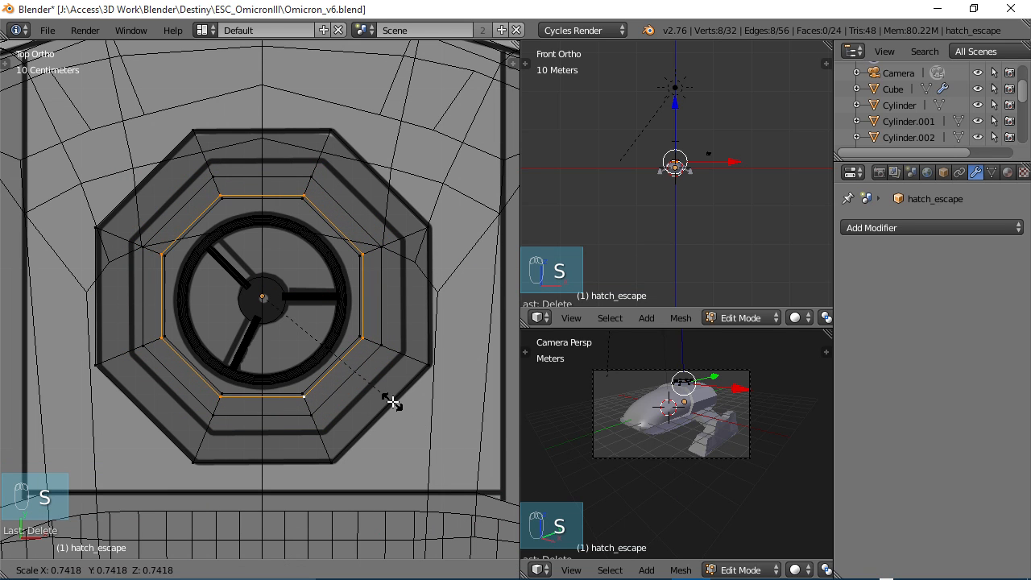
left_click(393, 403)
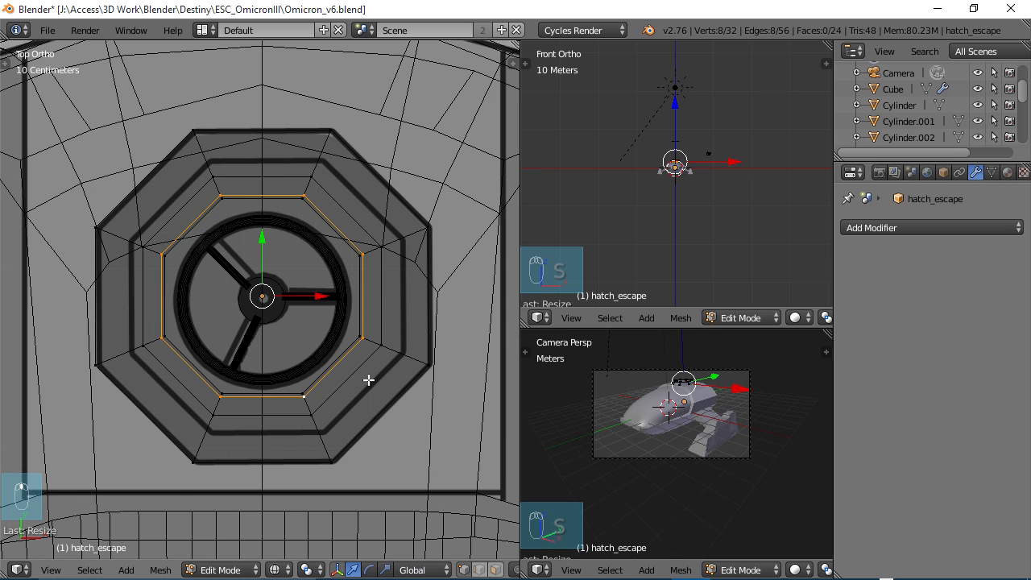
key("z")
mouse_move(368, 373)
middle_mouse_down()
mouse_move(349, 379)
mouse_move(205, 187)
middle_mouse_up()
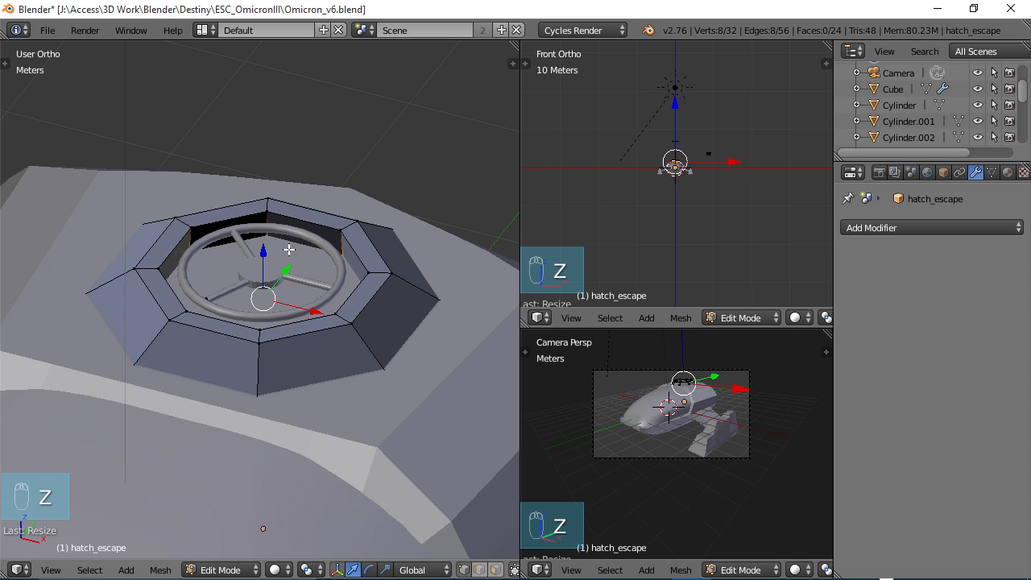
mouse_move(288, 249)
middle_mouse_down()
mouse_move(338, 290)
mouse_move(463, 279)
mouse_move(516, 258)
mouse_move(499, 281)
mouse_move(341, 334)
mouse_move(368, 340)
mouse_move(284, 273)
mouse_move(197, 272)
middle_mouse_up()
middle_click_drag(288, 259, 270, 233)
key("Tab")
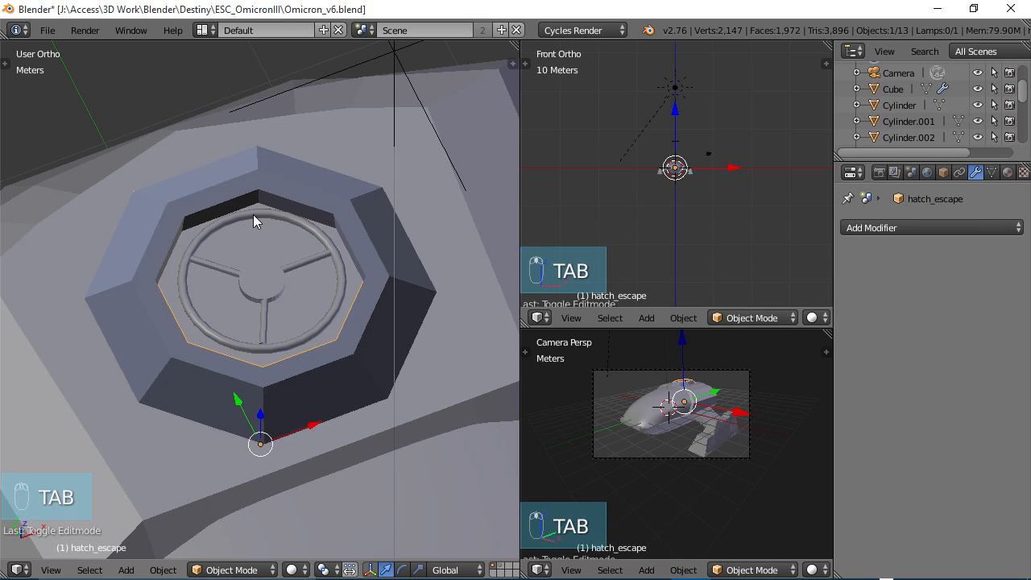
Select the rim, three spokes and hub together and adjust the handwheel's height slightly inside the hatch.
right_click(253, 214)
right_click(259, 303, "shift")
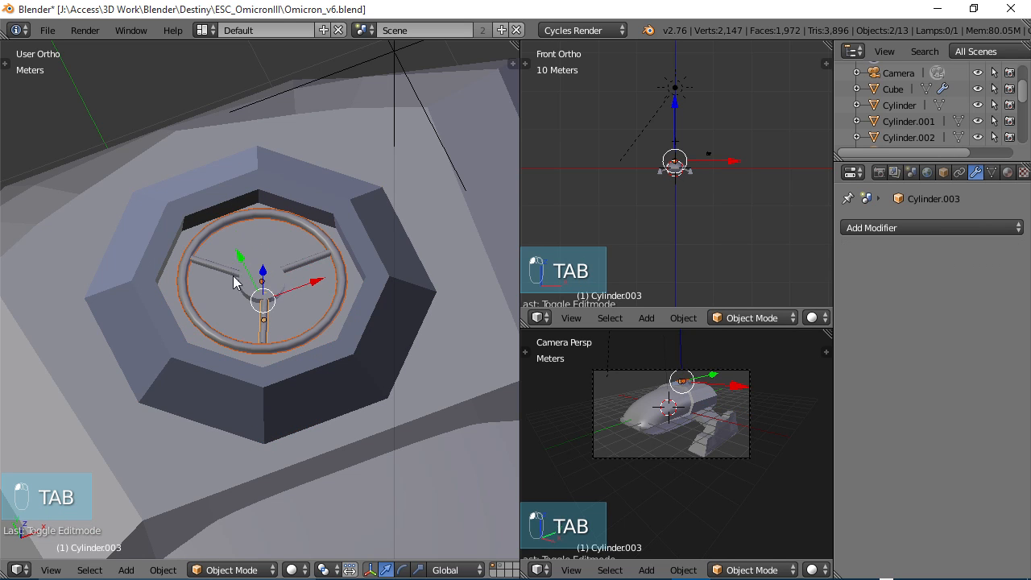
right_click(235, 272, "shift")
right_click(315, 256, "shift")
right_click_drag(281, 285, 279, 289, "shift")
middle_click_drag(281, 299, 229, 212)
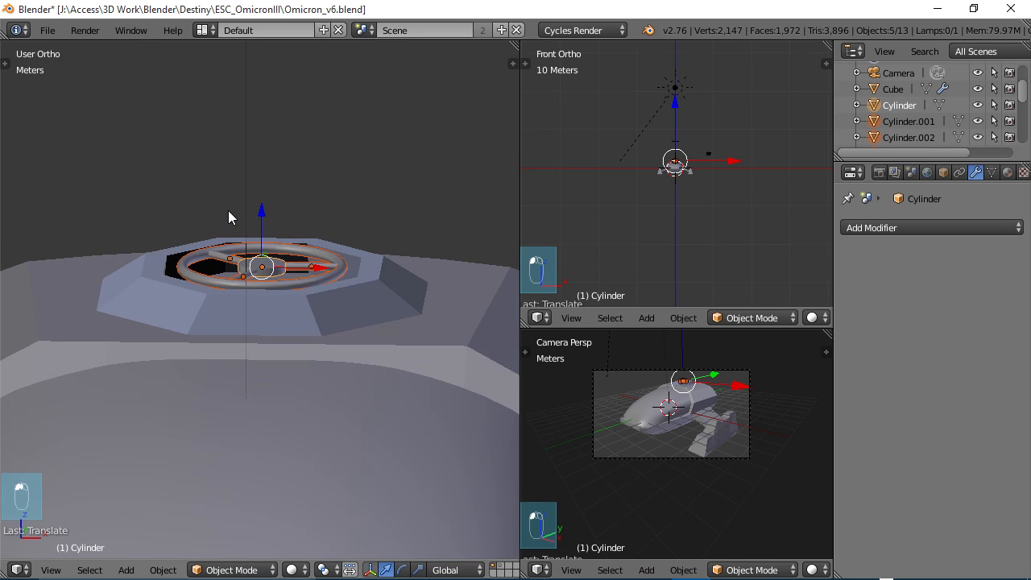
key("KP_3")
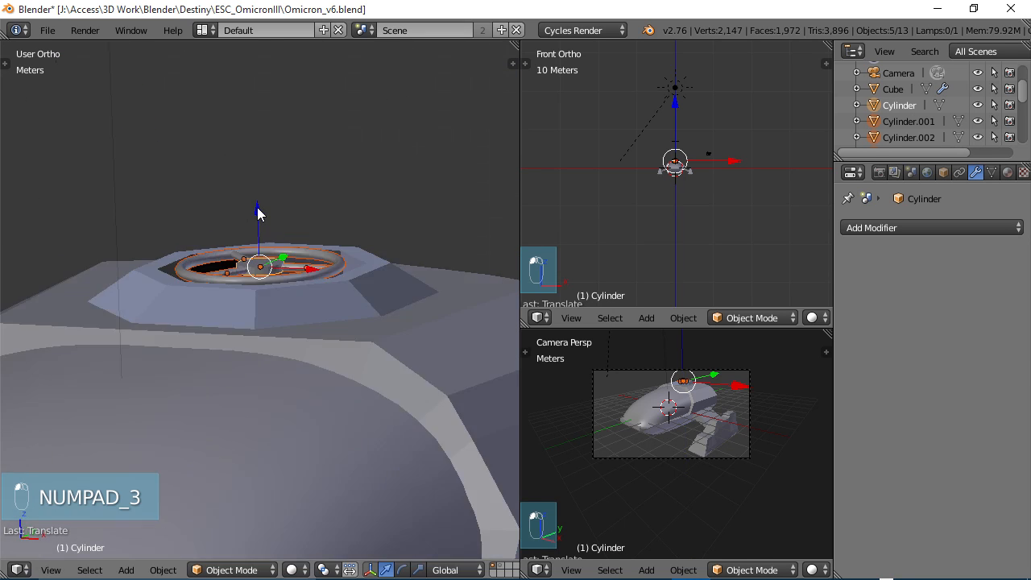
left_click_drag(257, 207, 257, 213)
key("z")
key("z")
middle_click_drag(257, 213, 255, 320)
Duplicate the handwheel's hub and place the copy directly above the original.
scroll(266, 313, "up", 8)
right_click(298, 233)
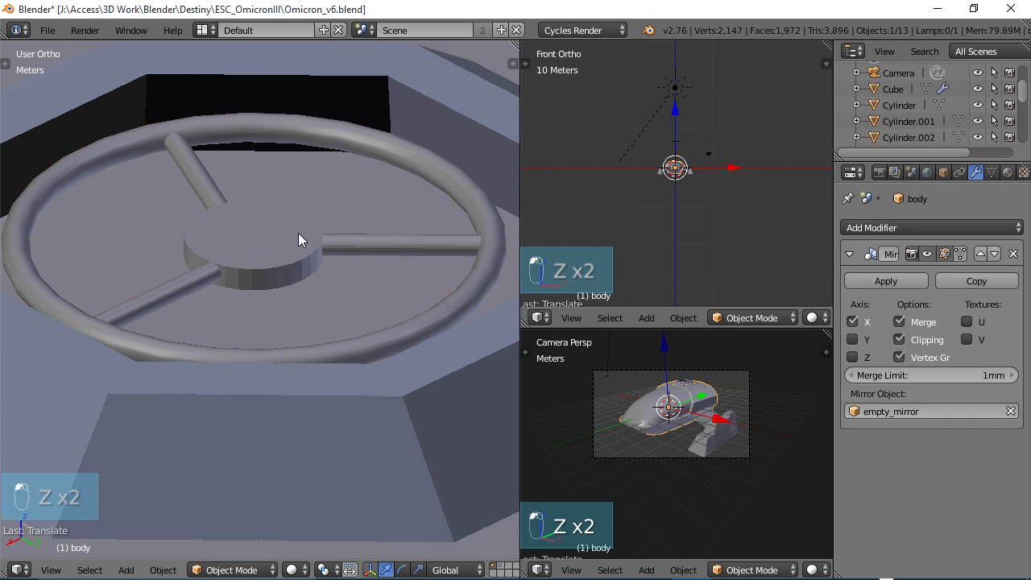
right_click(300, 250)
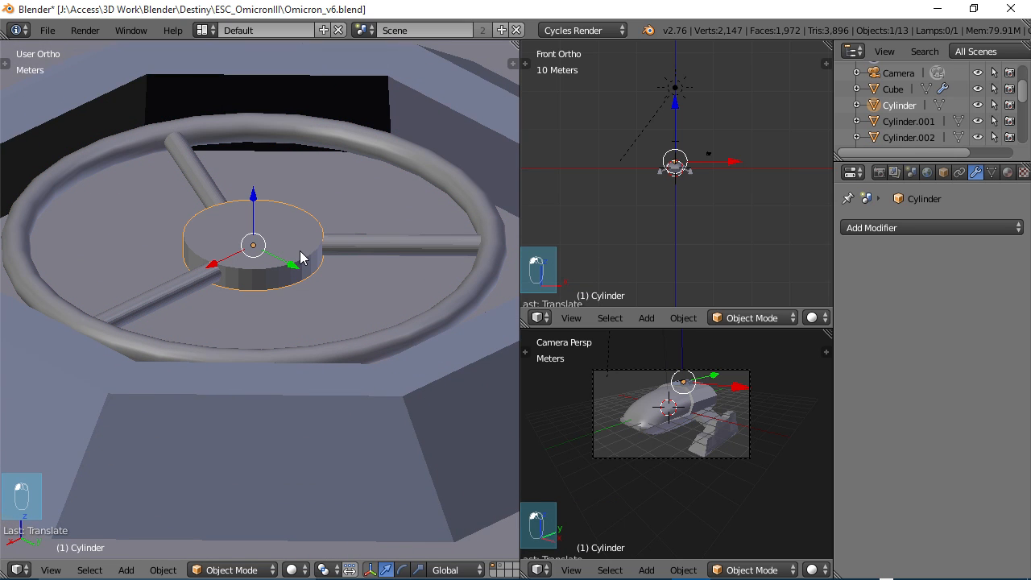
key("shift+d")
left_click(262, 56)
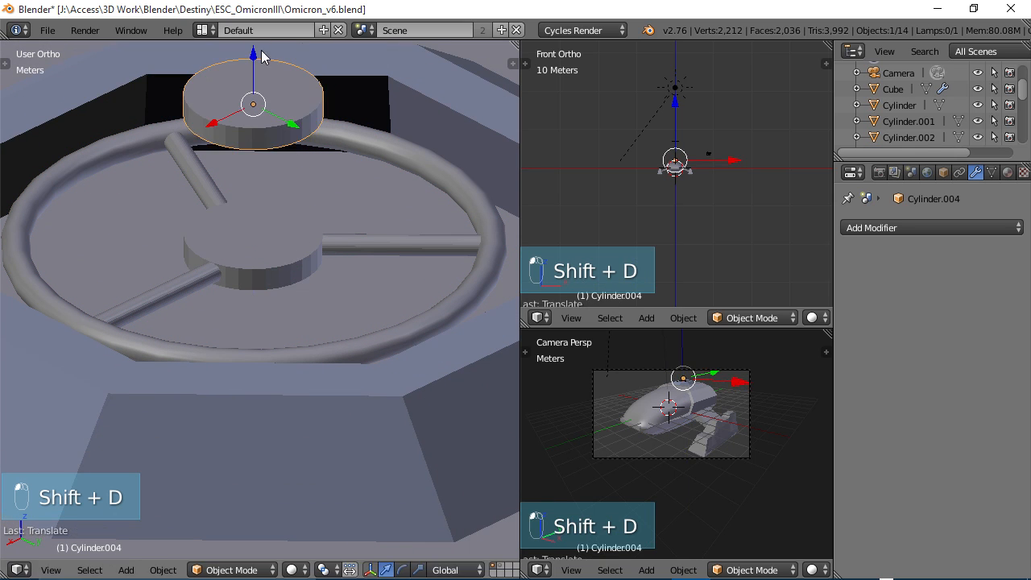
middle_click_drag(261, 55, 198, 228)
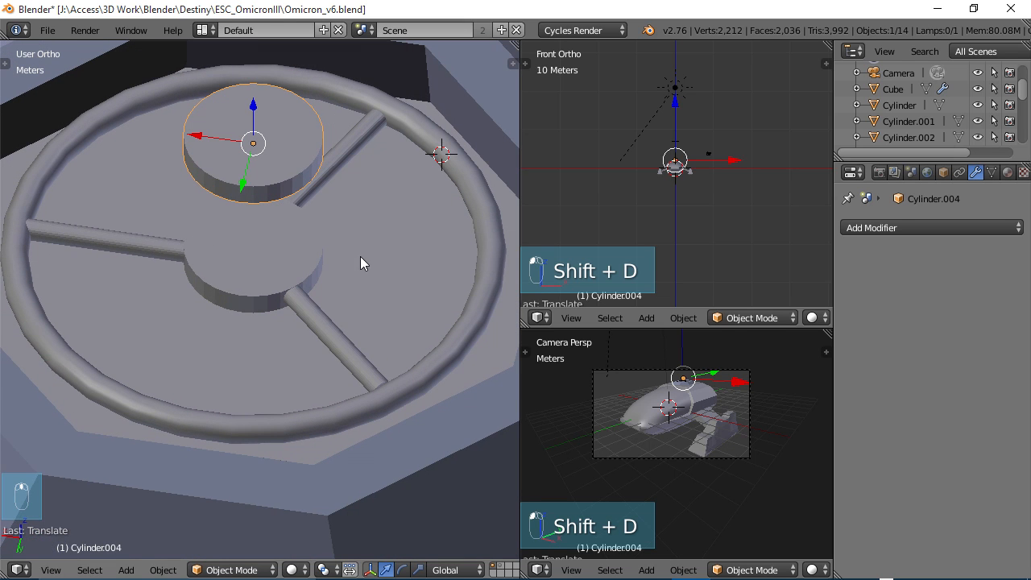
Scale the duplicated hub down from the top view to a much smaller cylinder.
key("KP_7")
key("s")
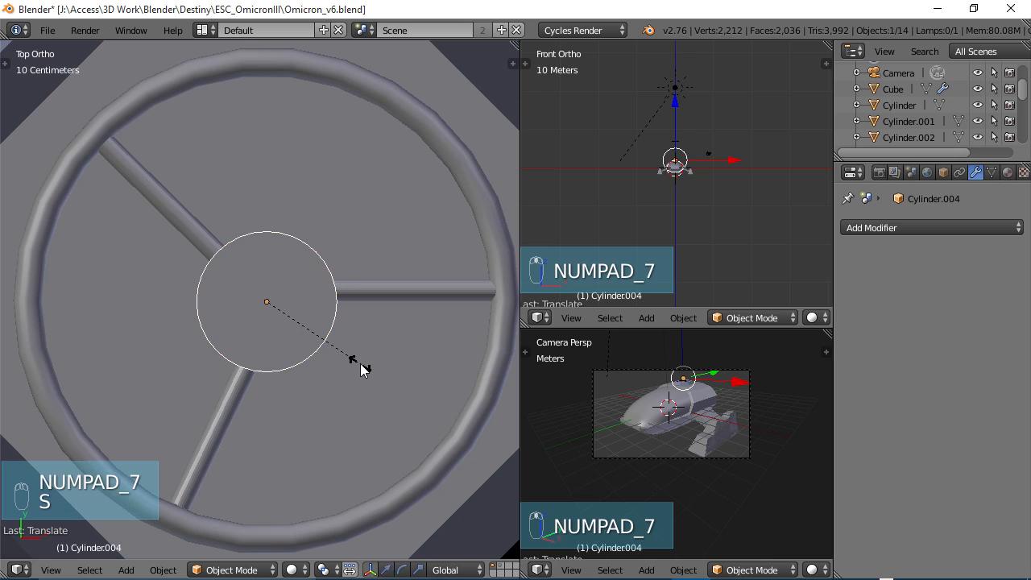
left_click(306, 322)
middle_click_drag(272, 352, 336, 275)
Circle-select the end-cap faces of the small cylinder in face mode and delete them, leaving only the side wall.
key("Tab")
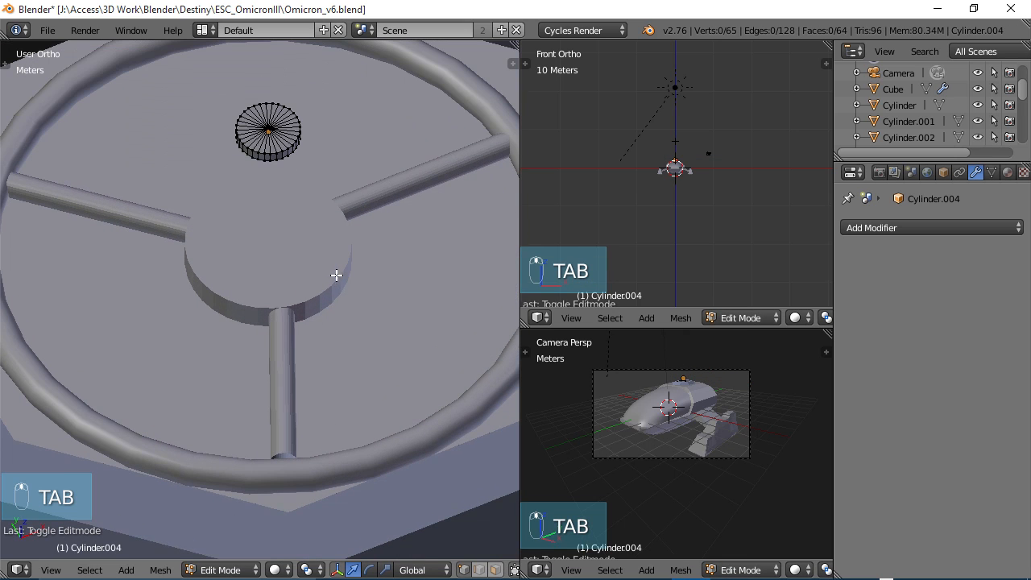
left_click(496, 572)
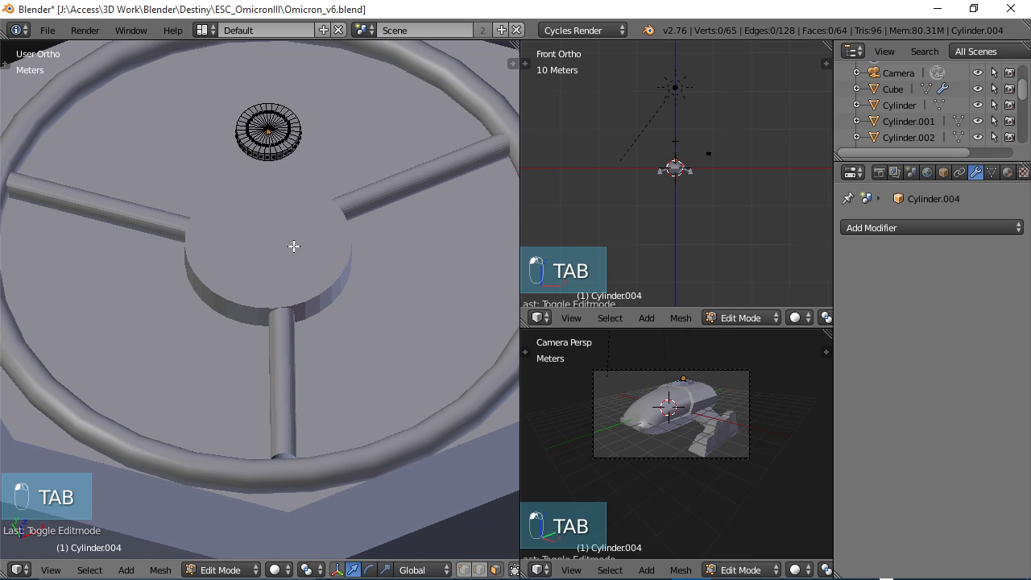
middle_click_drag(294, 246, 311, 233)
key("c")
left_click(270, 282)
key("x")
left_click(266, 266)
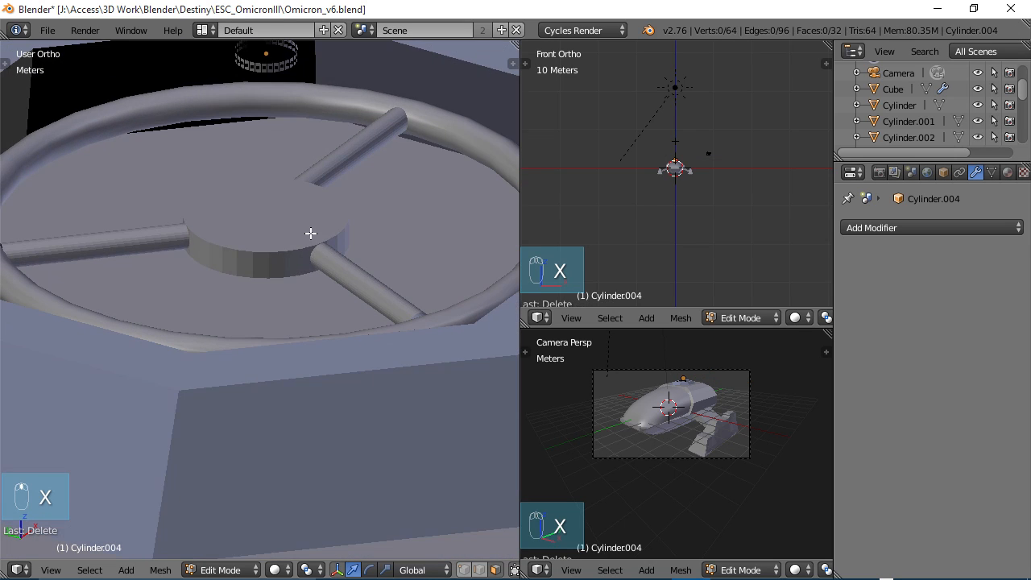
Select the whole small open cylinder and stretch it along the Z axis in two scalings to make a taller shaft.
middle_click_drag(293, 151, 304, 280)
key("a")
key("s")
key("z")
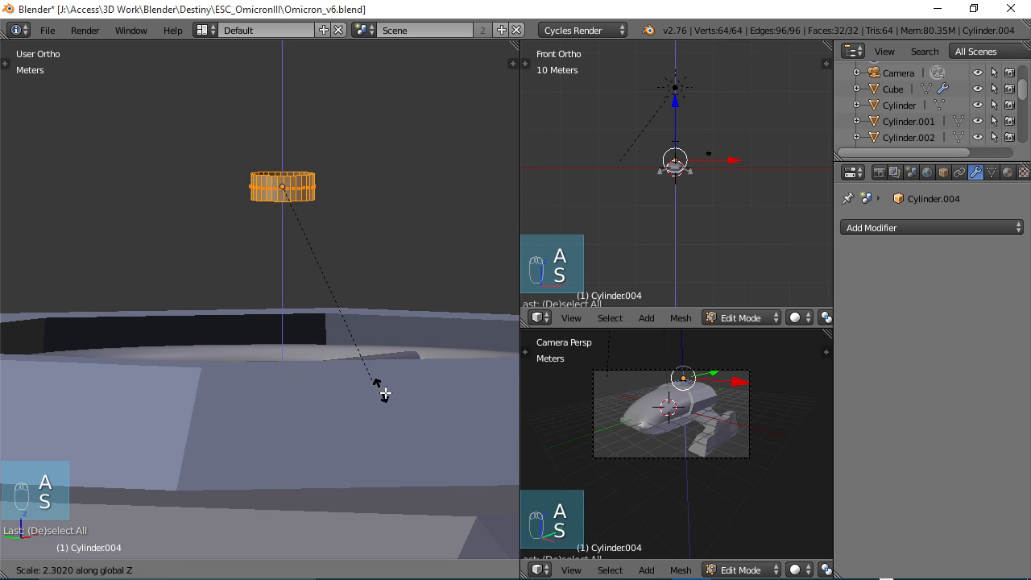
left_click(427, 406)
key("s")
key("z")
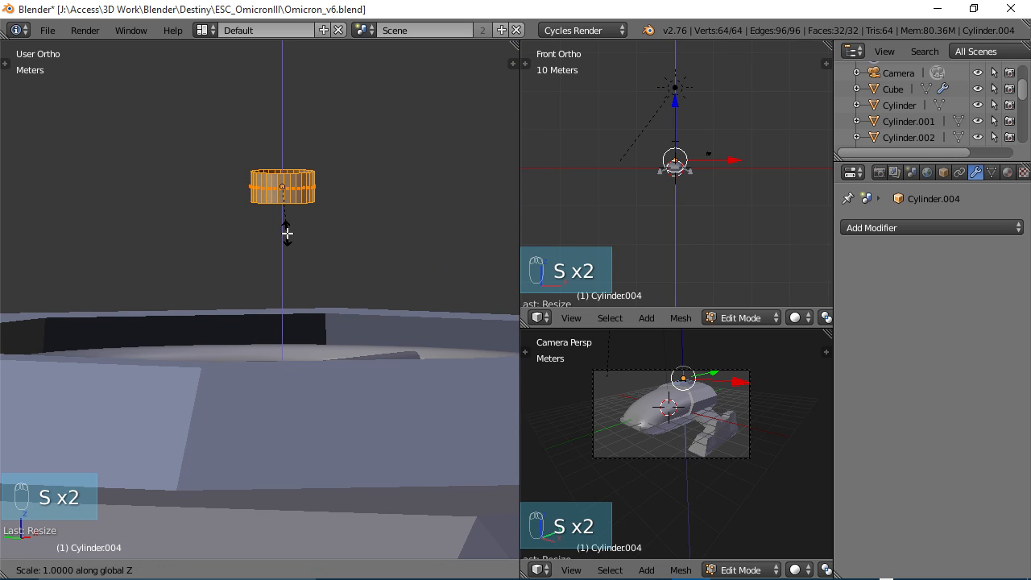
left_click(322, 282)
Lower the shaft about 34.7 cm along Z, nudge it about 7 mm further down beneath the handwheel's hub, and leave edit mode.
middle_click_drag(308, 237, 325, 150)
key("g")
key("z")
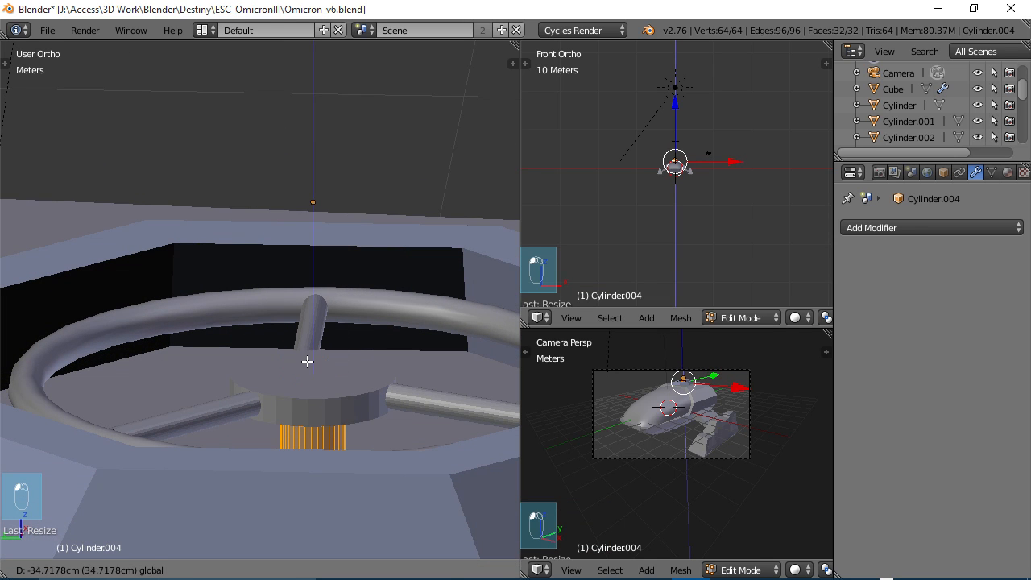
left_click(307, 362)
middle_click_drag(308, 361, 283, 392)
key("g")
key("z")
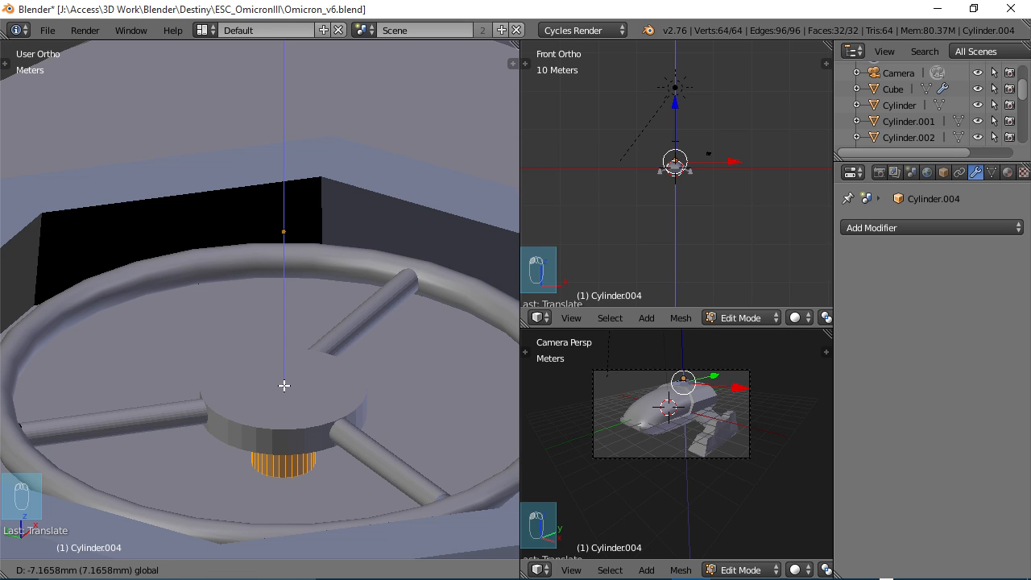
left_click(284, 386)
middle_click_drag(284, 385, 322, 350)
key("a")
key("Tab")
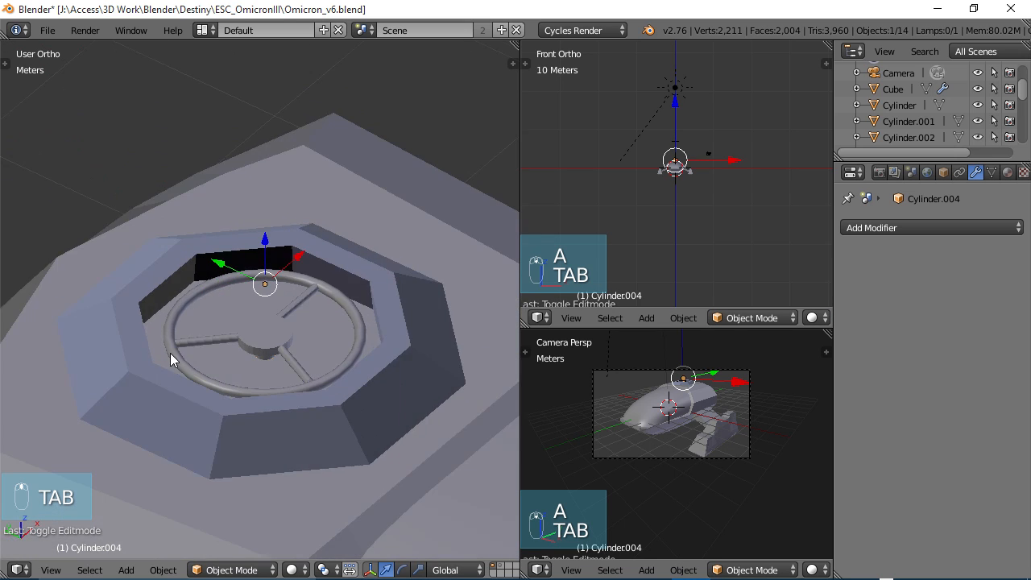
Add a mesh circle with 32 vertices at the 3D cursor.
scroll(185, 350, "down", 6)
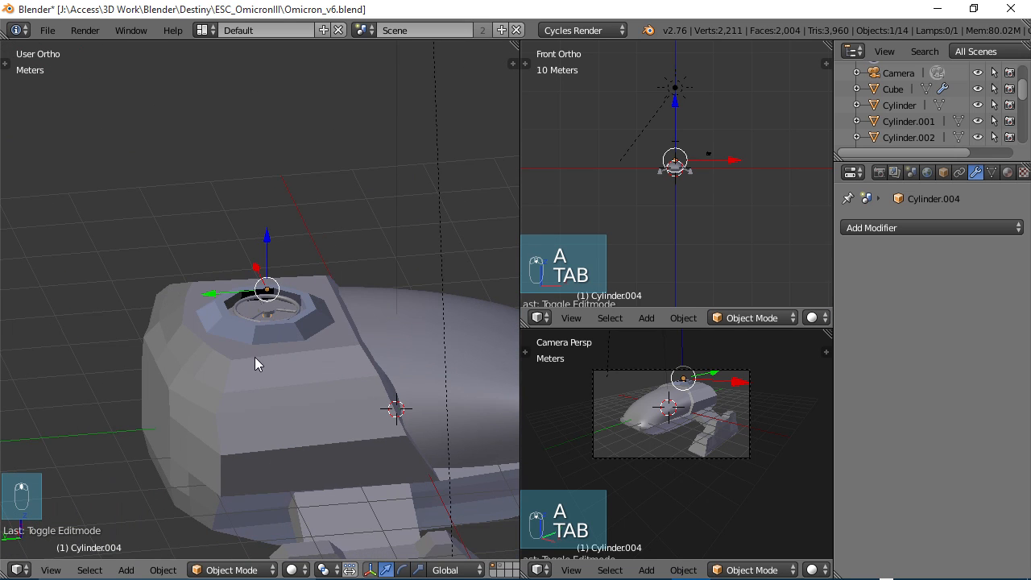
middle_click_drag(255, 357, 332, 353, "shift")
middle_click_drag(303, 399, 364, 342)
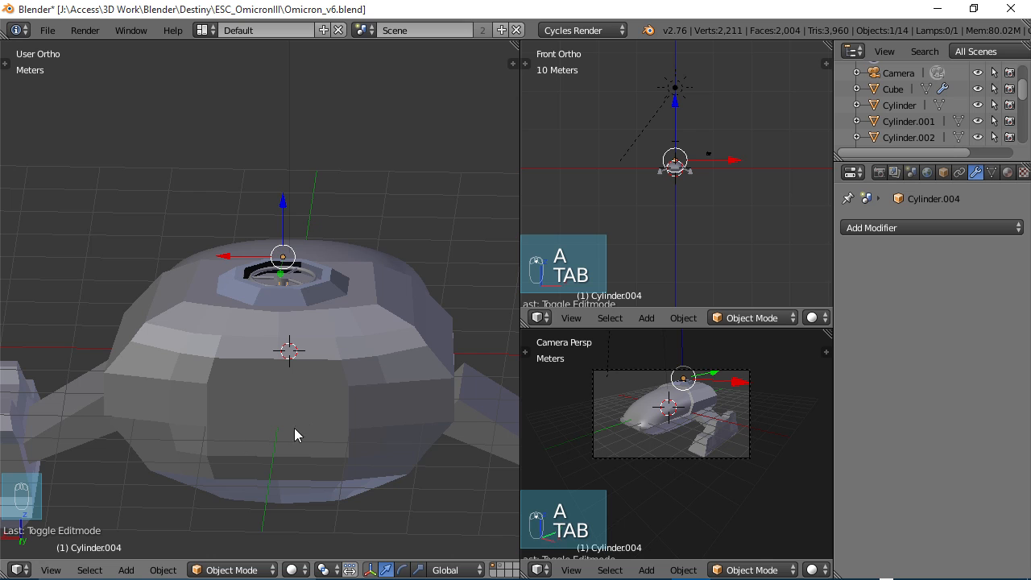
middle_click_drag(308, 400, 180, 395)
key("shift+a")
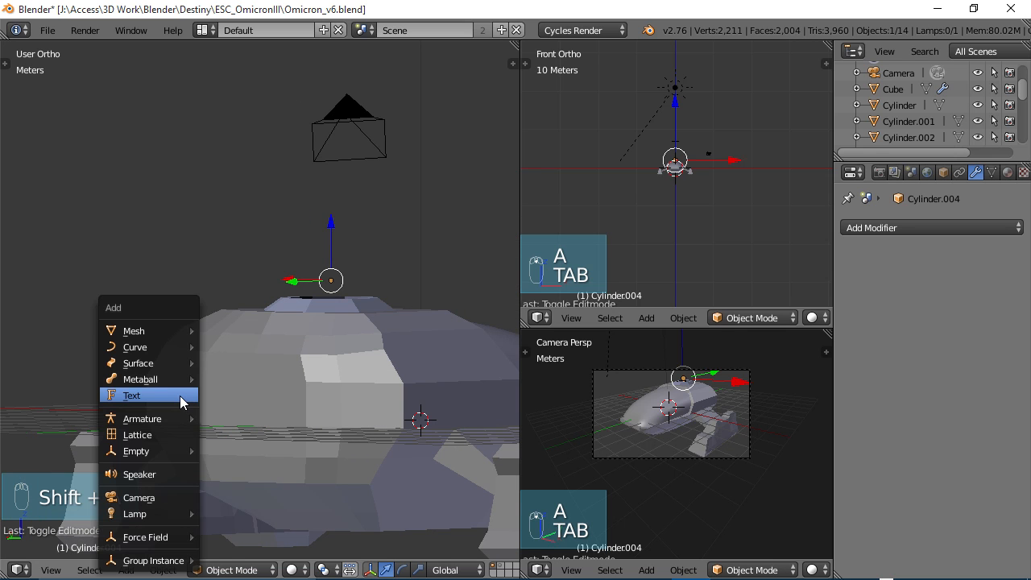
mouse_move(155, 326)
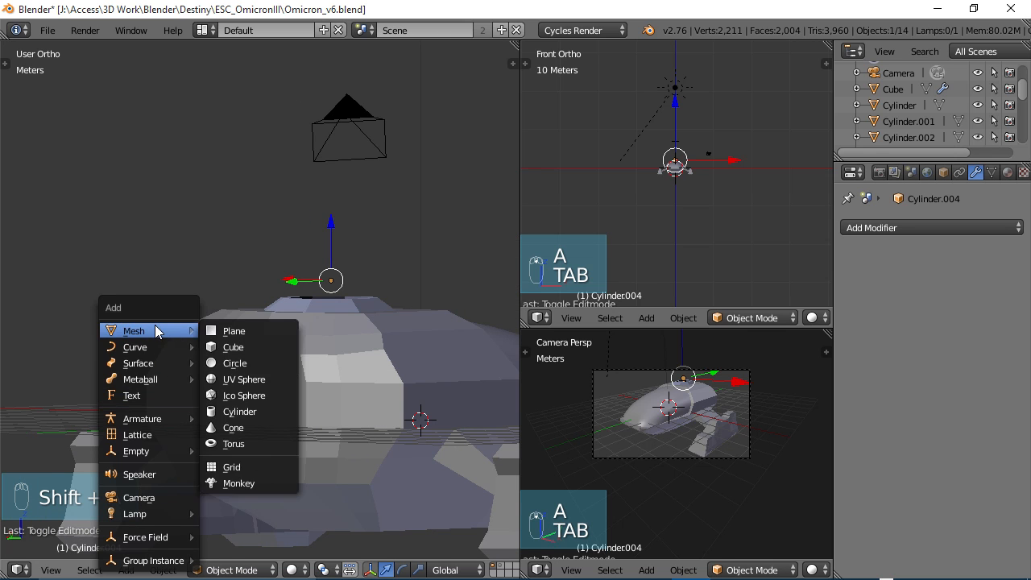
left_click(239, 361)
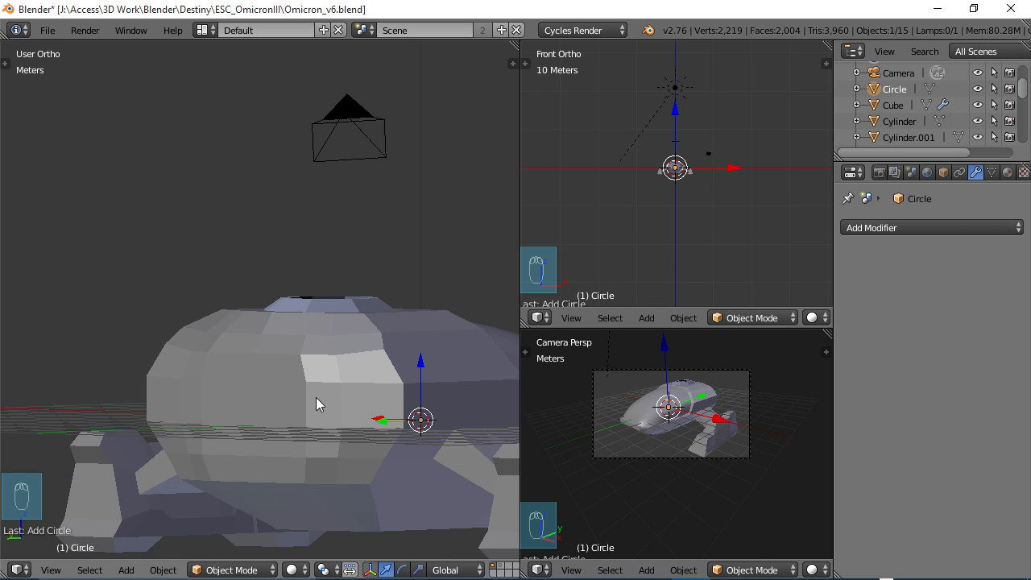
key("t")
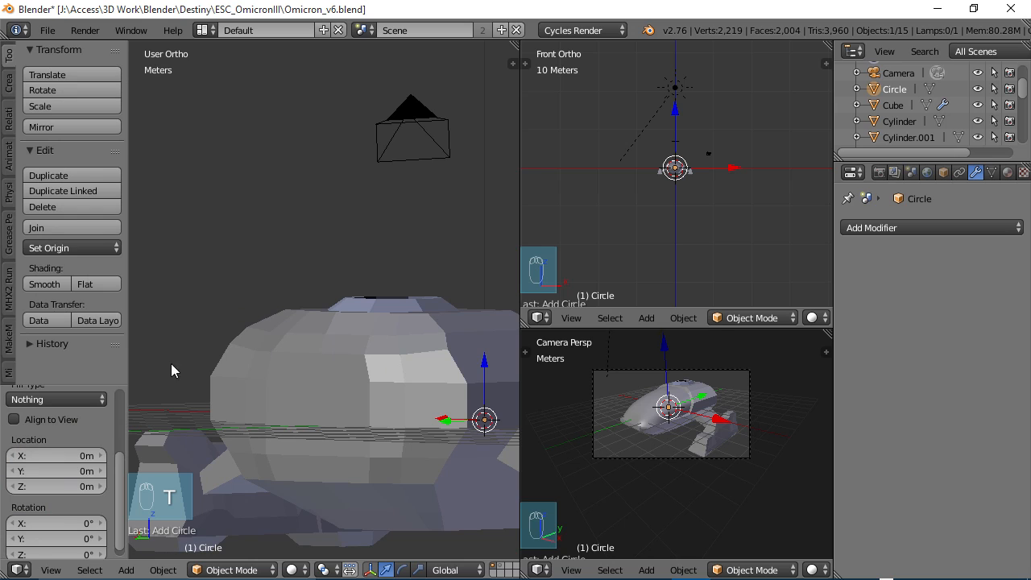
scroll(112, 455, "up", 5)
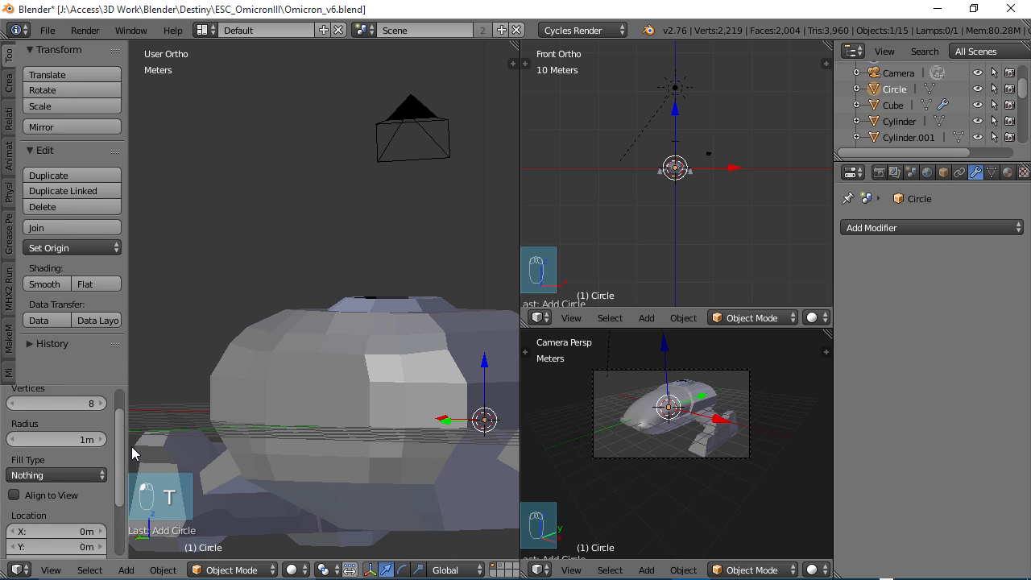
left_click(102, 436)
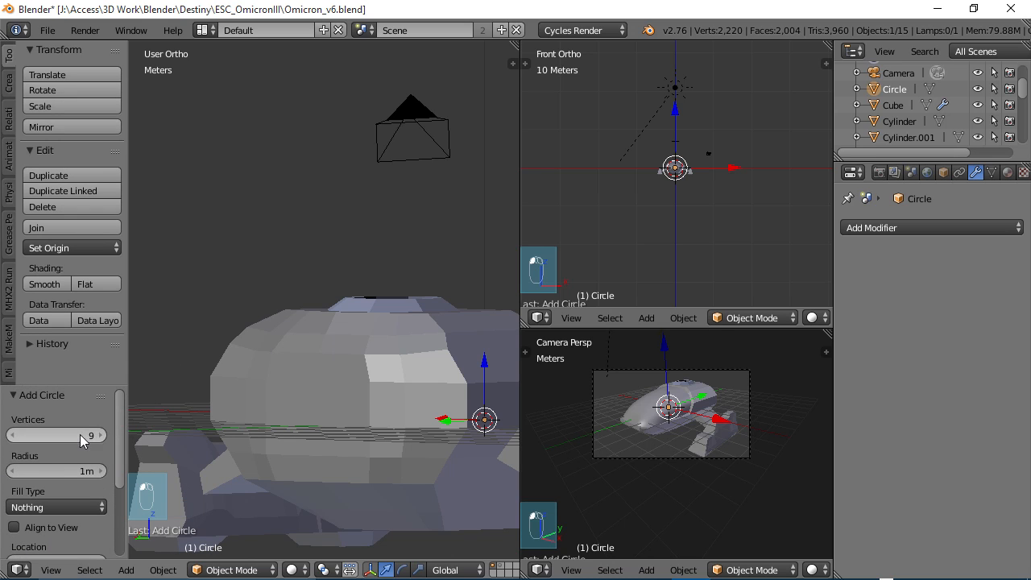
left_click(75, 435)
type("32")
key("Return")
Raise the circle about 2.06 m along Z and rotate it 90° about the X axis.
middle_click_drag(263, 365, 222, 361)
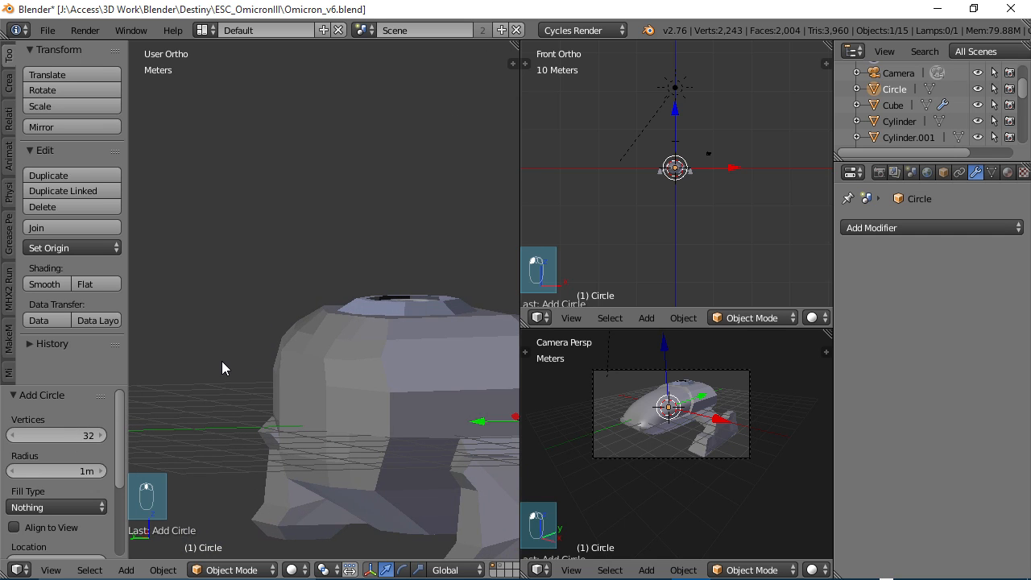
key("KP_3")
scroll(221, 361, "down", 3)
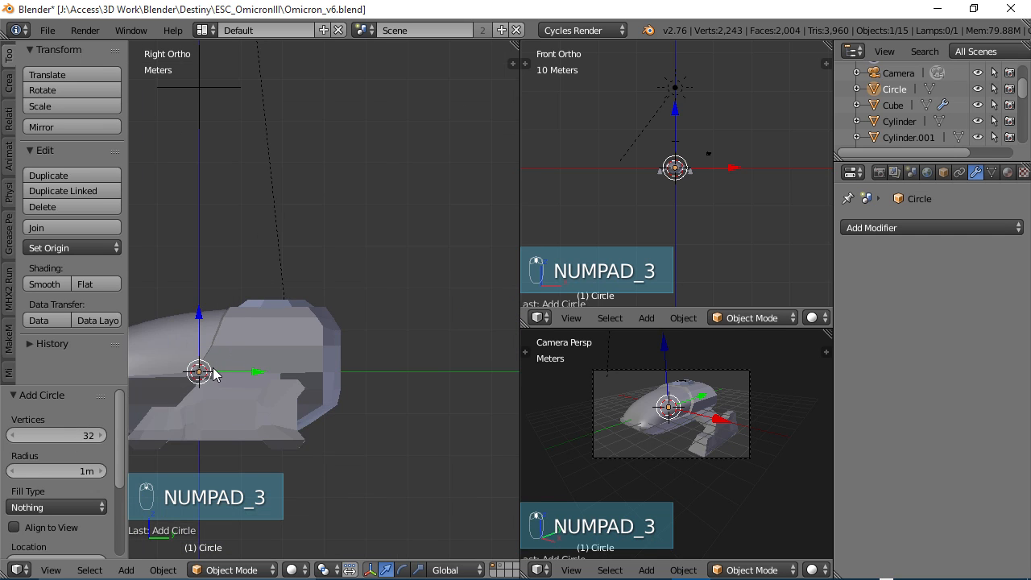
left_click_drag(199, 315, 201, 222)
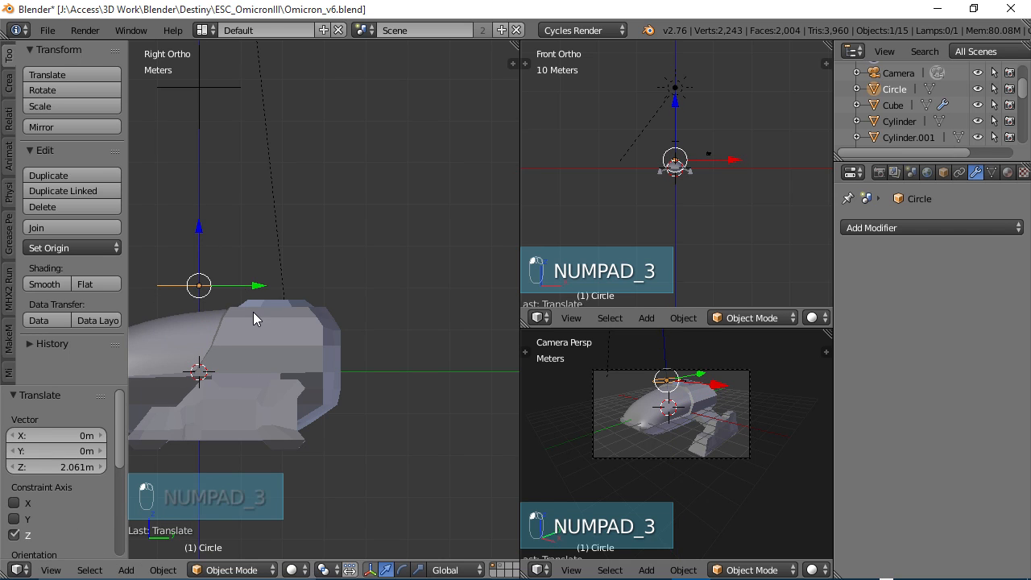
type("rx90")
key("Return")
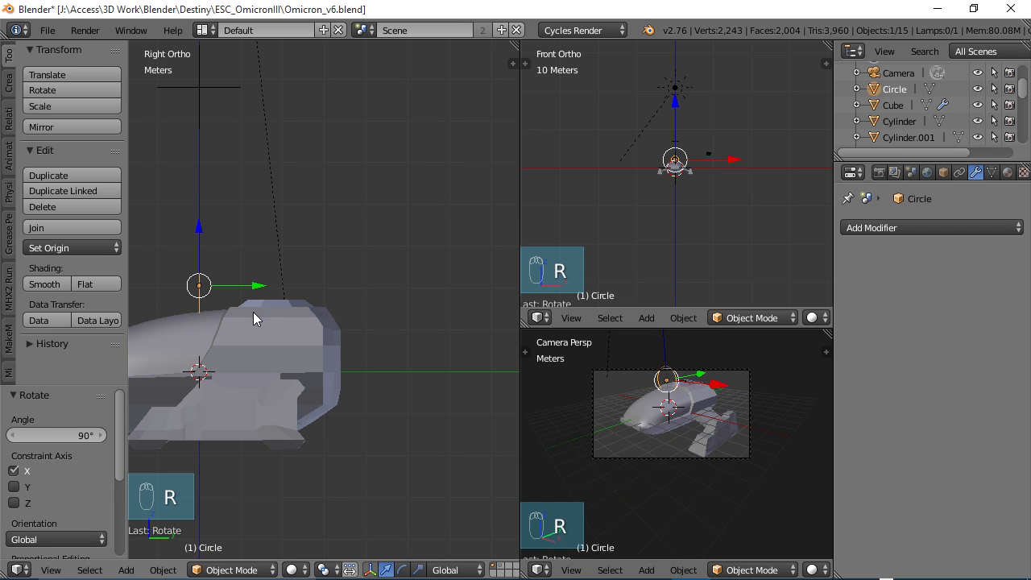
Move the upright circle against the hull's rear end, shifting it about 3.47 m along Y and -1.93 m along Z.
left_click_drag(254, 286, 441, 310)
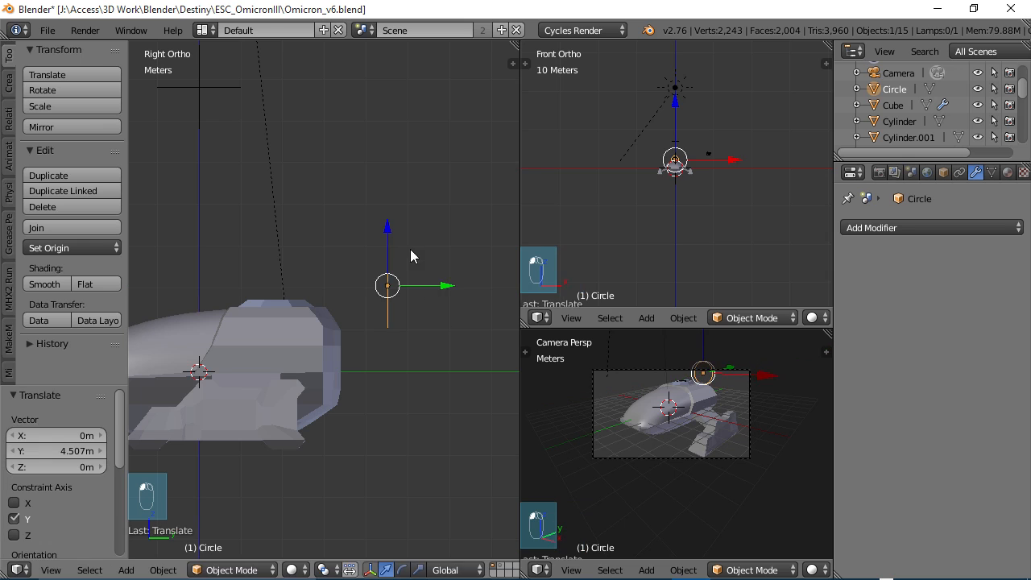
left_click_drag(391, 232, 380, 304)
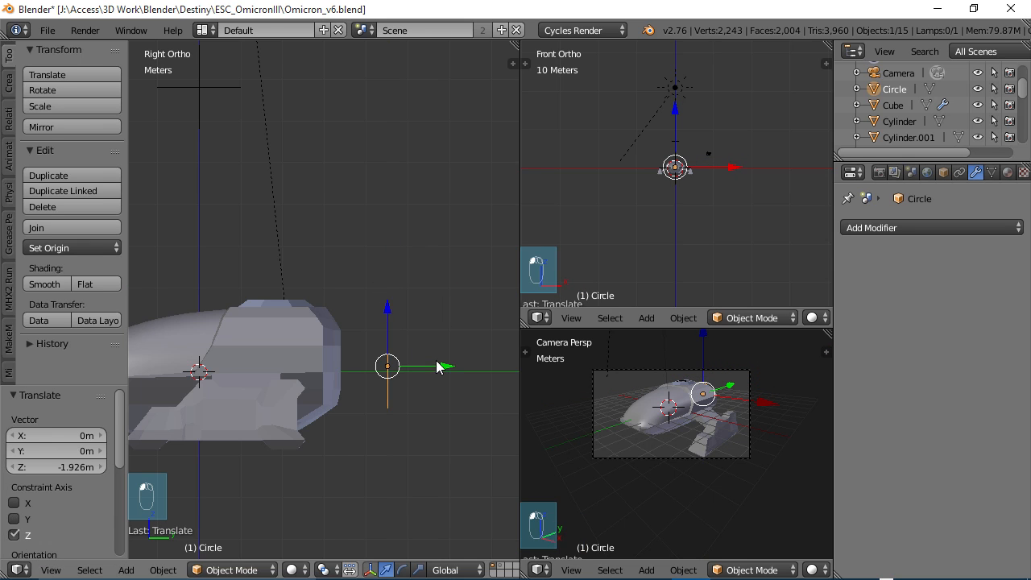
left_click_drag(442, 366, 399, 362)
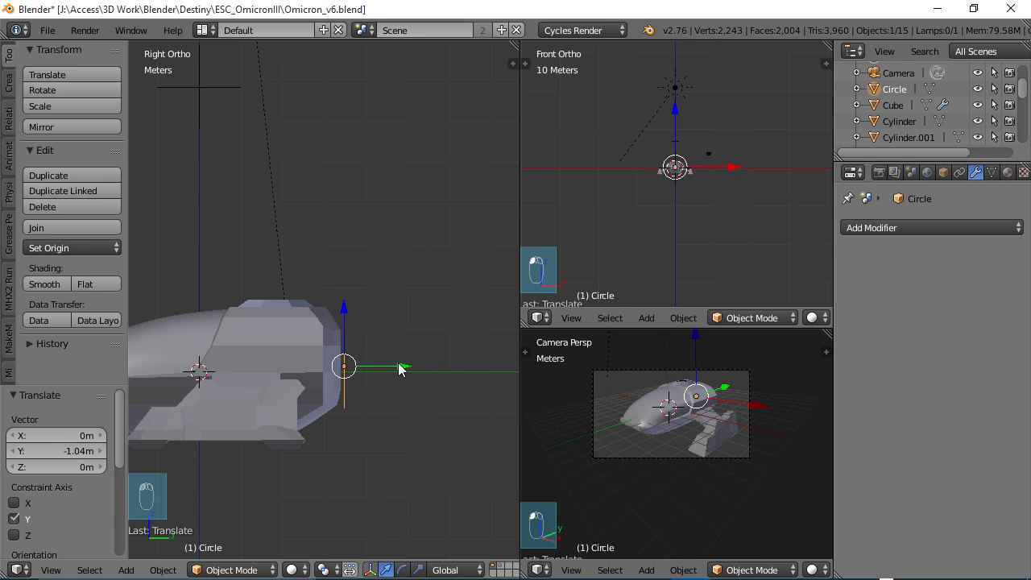
In an enlarged back view, scale the circle down and raise it slightly on the hull's flat rear face.
key("ctrl+KP_1")
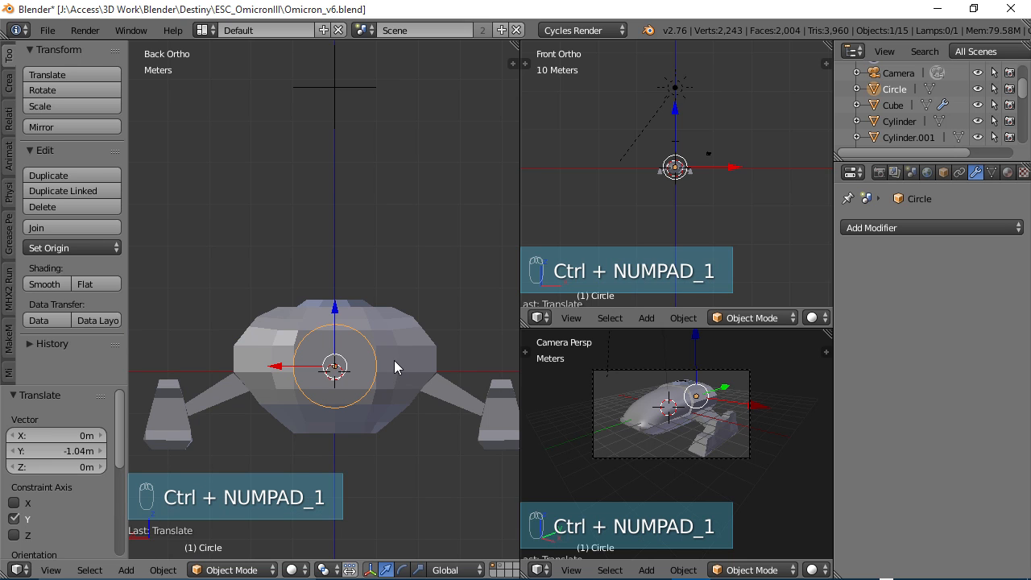
key("t")
scroll(398, 381, "up", 5)
middle_click_drag(368, 396, 310, 230, "shift")
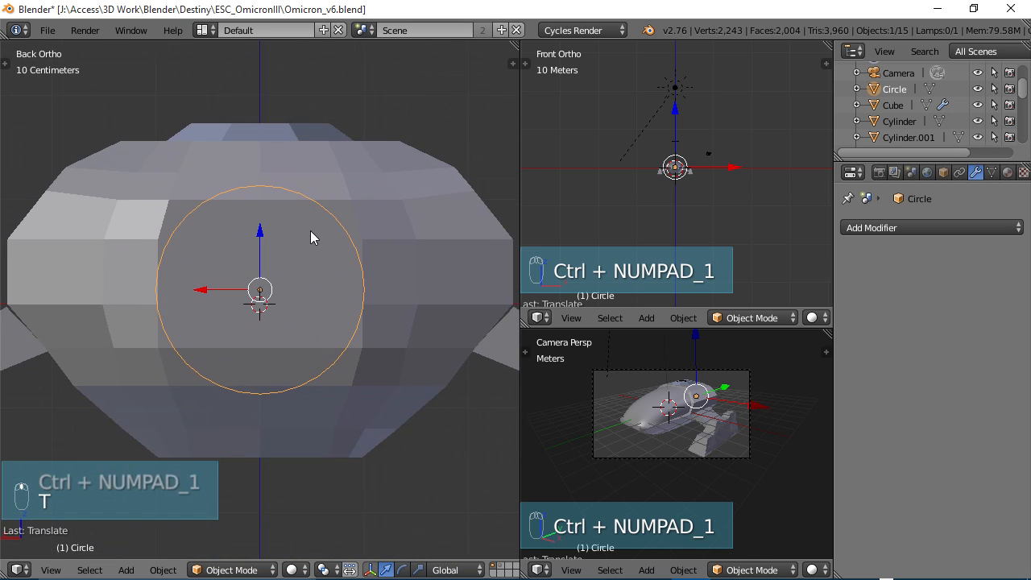
key("ctrl+Up")
scroll(307, 229, "down", 5)
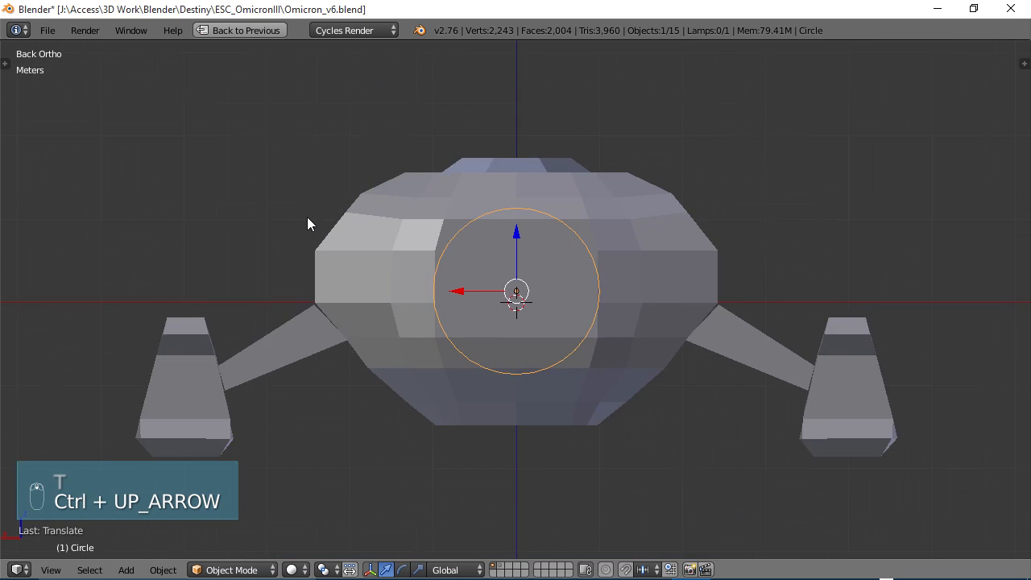
scroll(420, 309, "down", 1)
key("s")
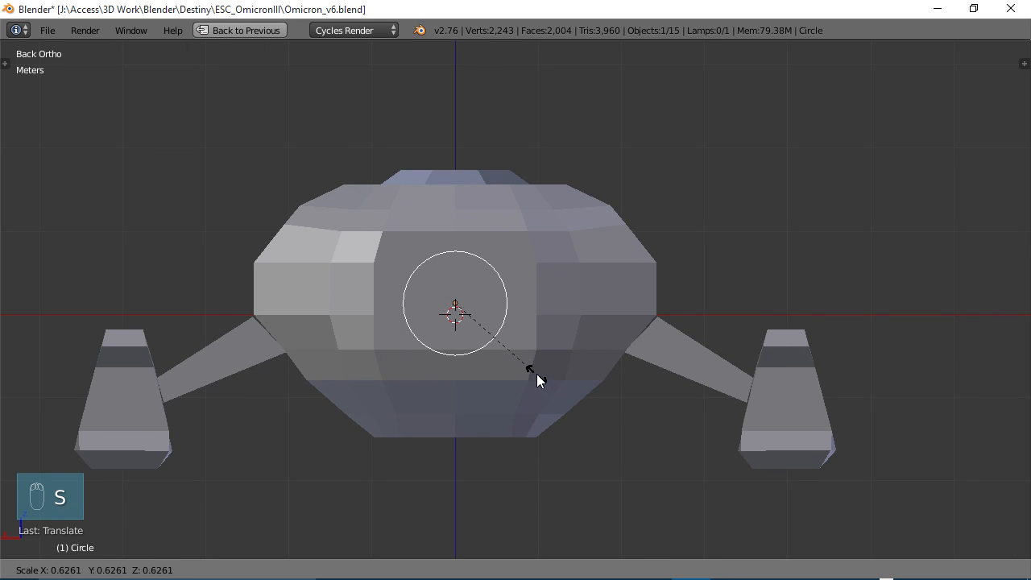
left_click(551, 385)
left_click_drag(453, 242, 456, 232)
key("s")
left_click(552, 379)
Check the circle against the side reference, enter edit mode with all its points selected, and switch to vertex select mode.
middle_click_drag(456, 234, 645, 429)
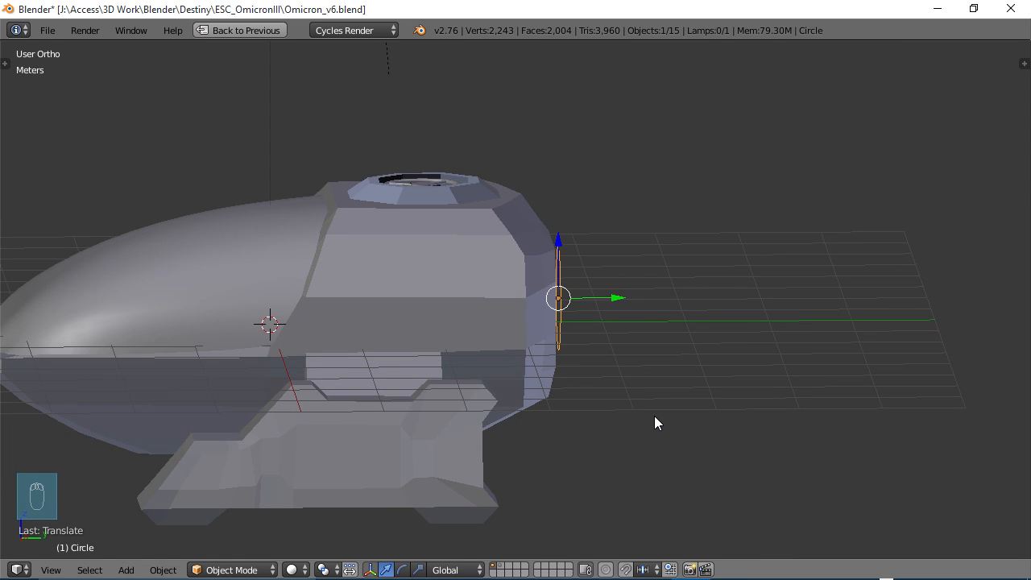
key("ctrl+KP_3")
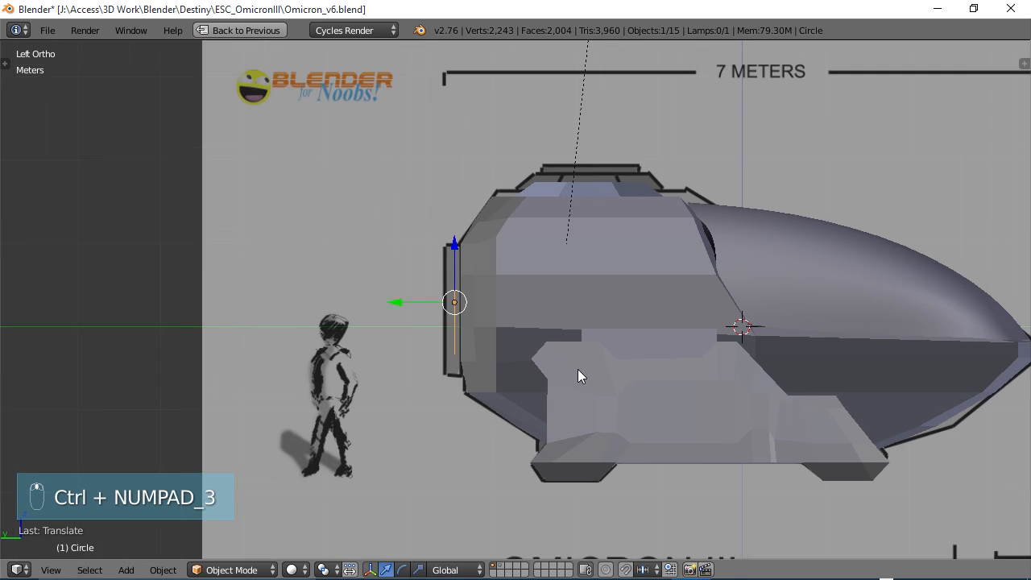
scroll(578, 372, "up", 4)
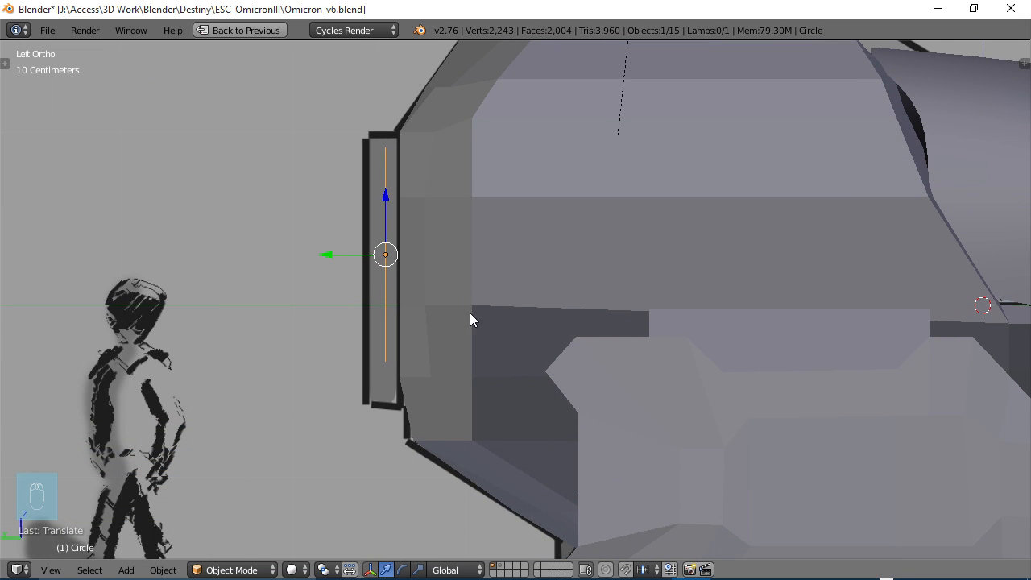
scroll(427, 208, "down", 2)
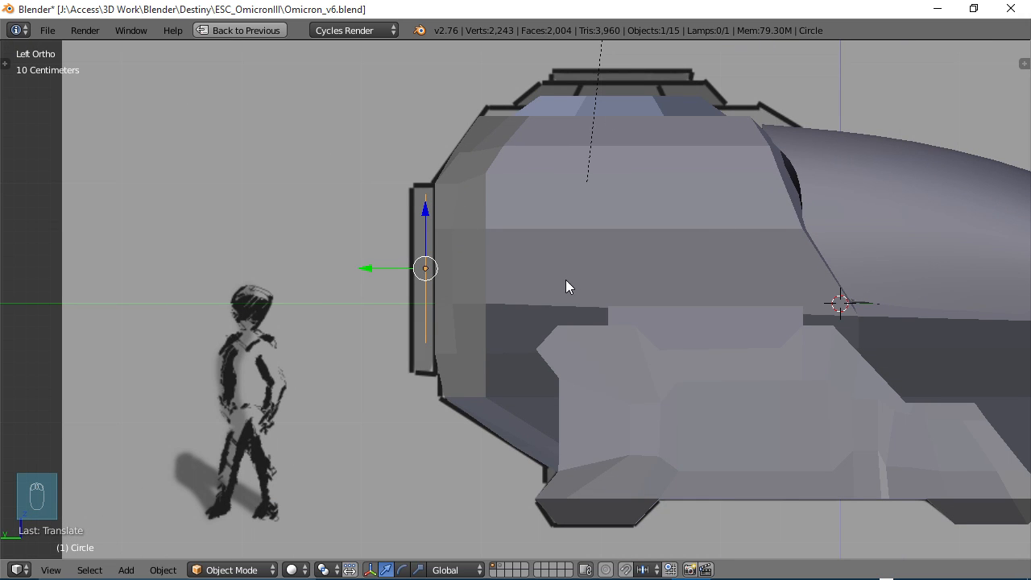
scroll(556, 281, "up", 2)
key("Tab")
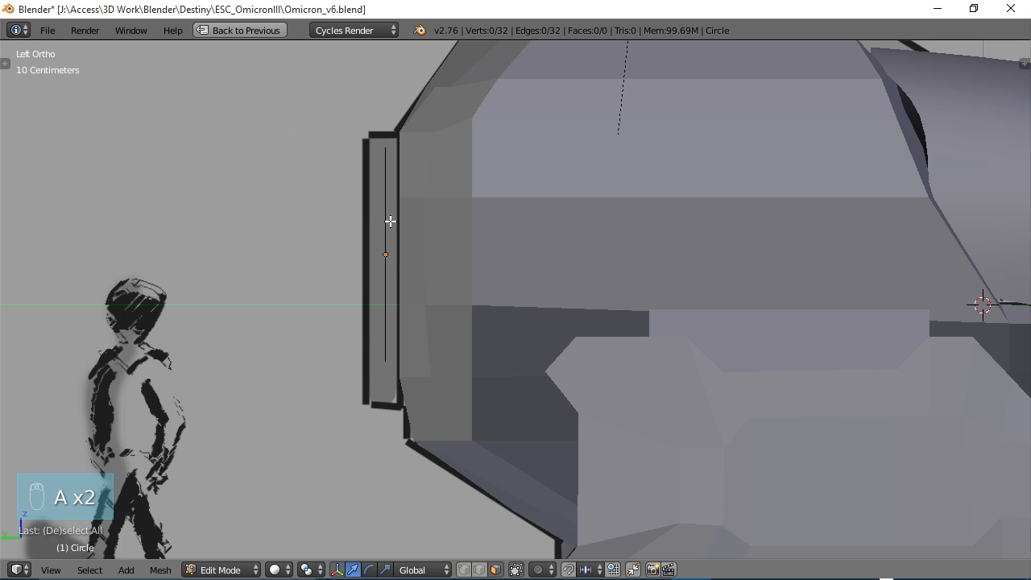
key("a")
key("Tab")
middle_click_drag(391, 223, 491, 245)
key("Tab")
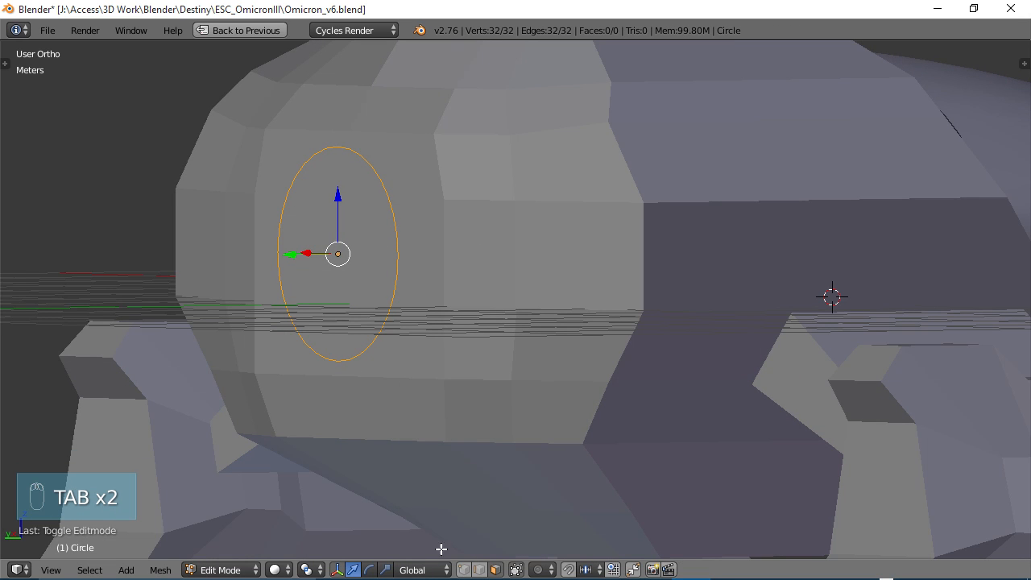
left_click(464, 571)
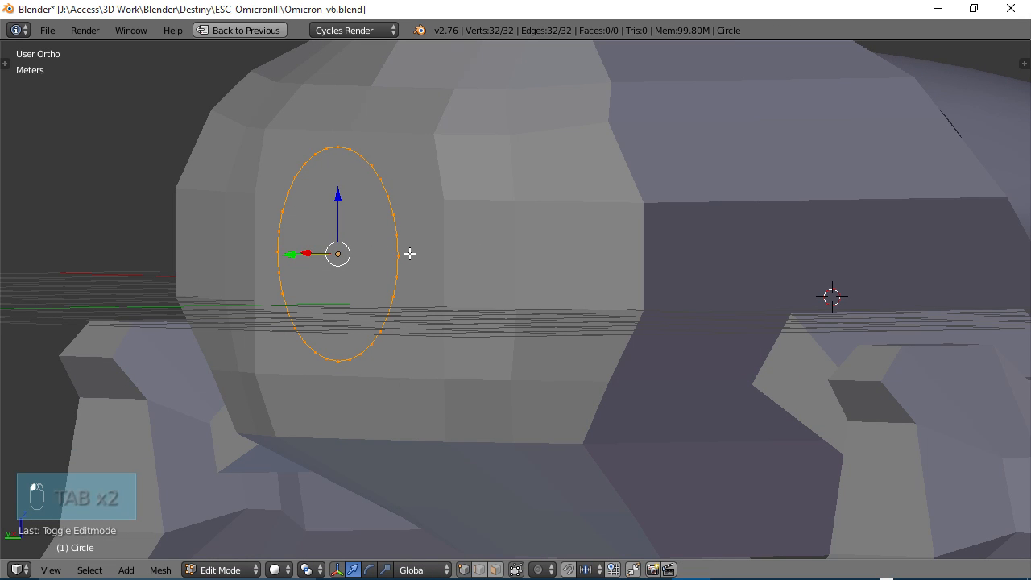
Extrude the circle about 17.8 cm rearward along Y in the left view to form a ring.
key("ctrl+KP_3")
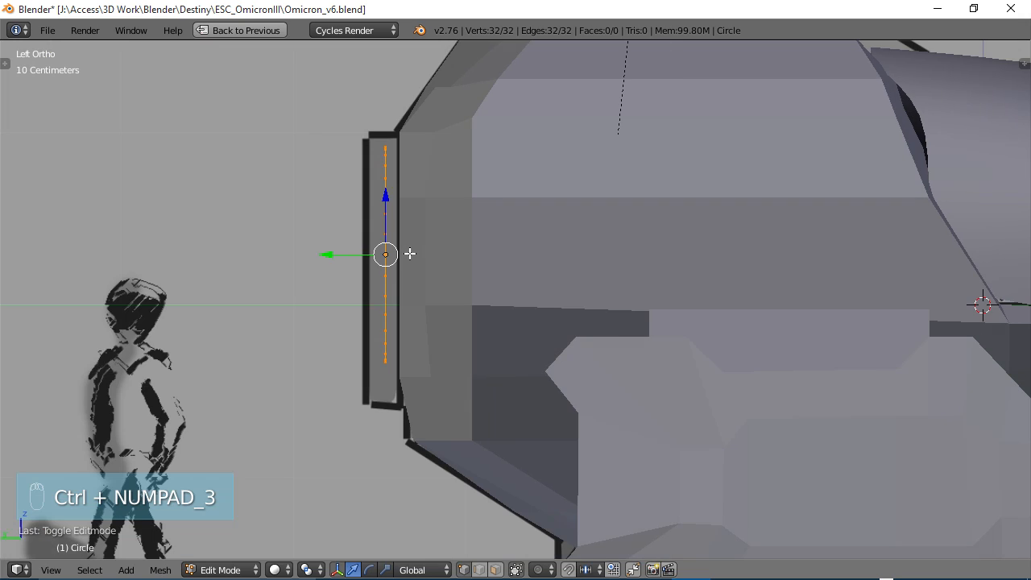
key("e")
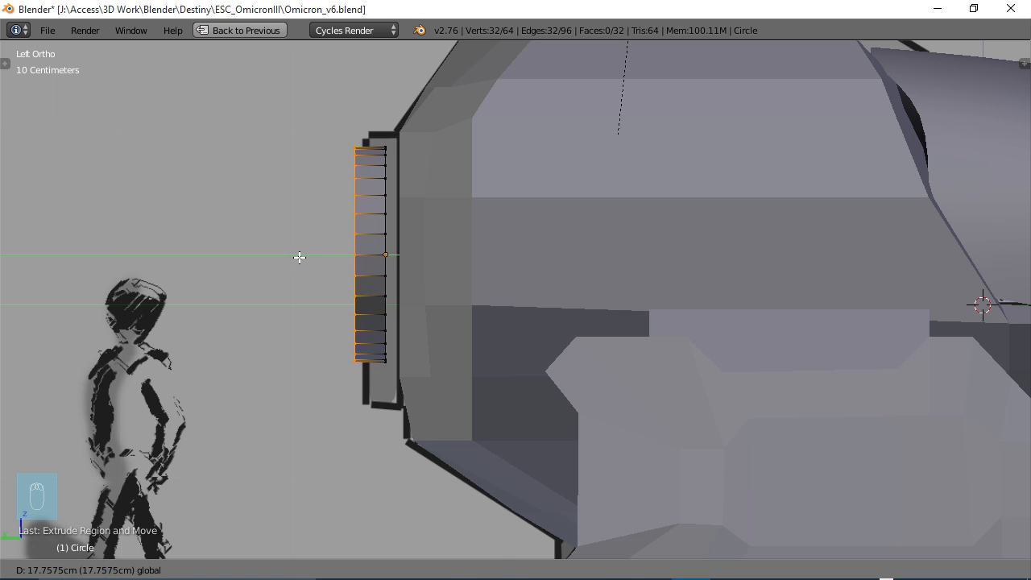
left_click(299, 258)
Select the entire ring and move it slightly along Y toward the hull.
middle_click_drag(315, 284, 624, 309)
key("a")
key("a")
key("a")
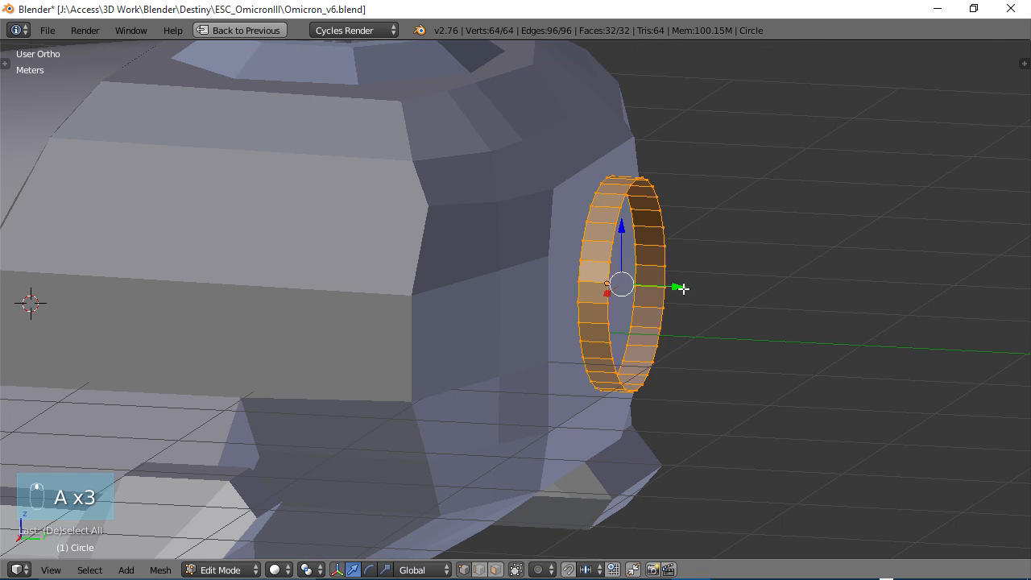
left_click_drag(683, 288, 666, 291)
Extrude the ring's outer rear edge loop and scale it inward slightly to form a narrow flat rim.
middle_click_drag(666, 291, 432, 305)
right_click(397, 259, "alt")
scroll(432, 304, "up", 1)
key("e")
right_click(433, 305)
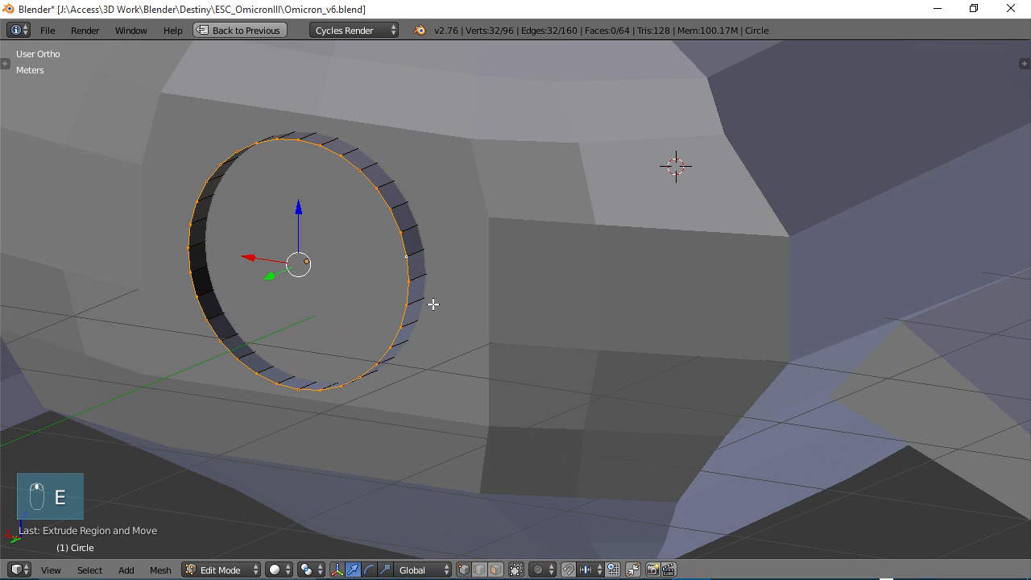
key("s")
left_click(499, 374)
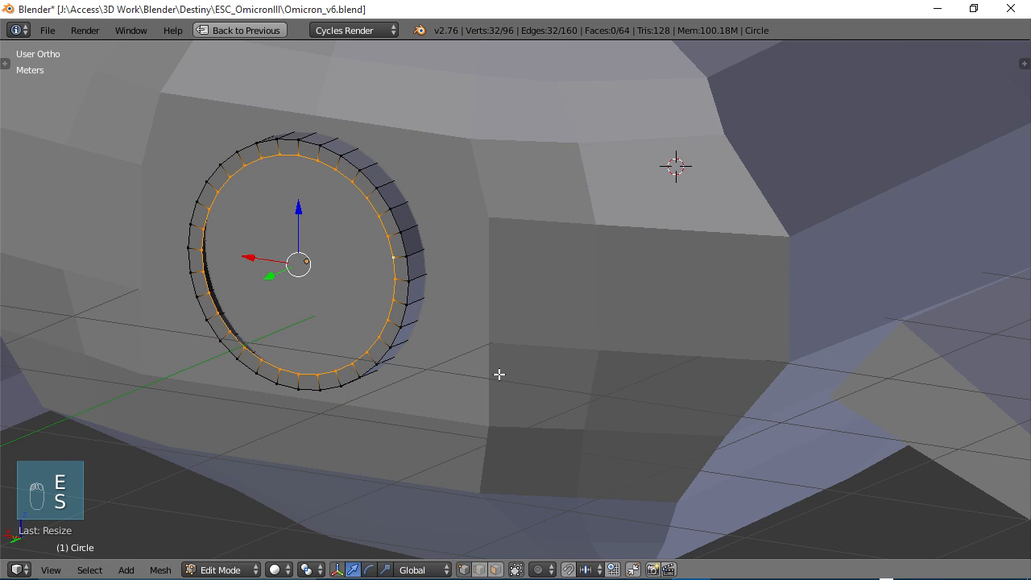
Extrude the rim's inner edge loop and move it along Y toward the hull to form a recessed inner wall.
middle_click_drag(499, 369, 426, 373)
key("e")
right_click(427, 371)
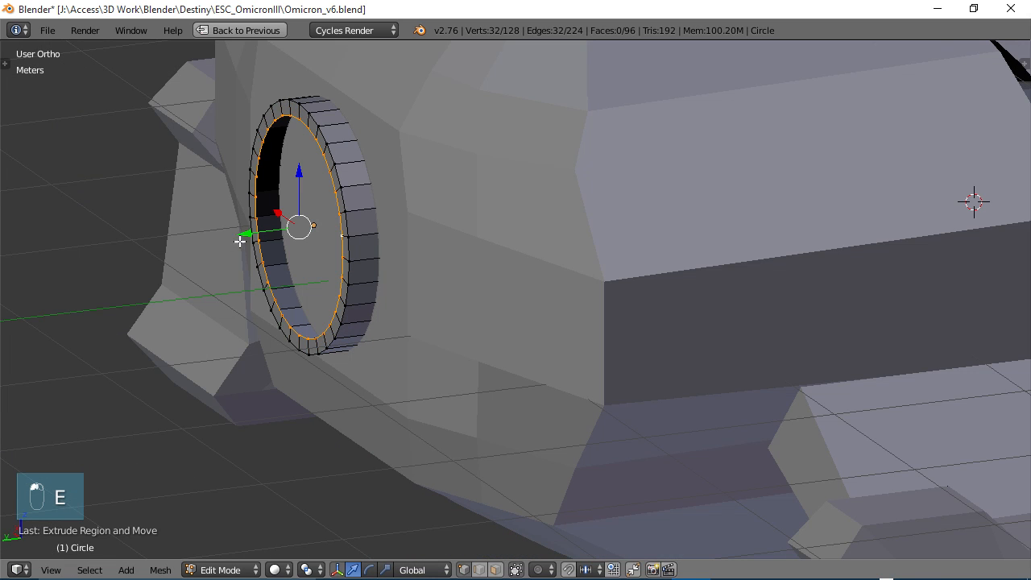
left_click_drag(240, 242, 259, 235)
Extrude the recessed loop inward, merge its vertices at center to cap the opening, and return to object mode.
middle_click_drag(258, 235, 430, 244)
key("e")
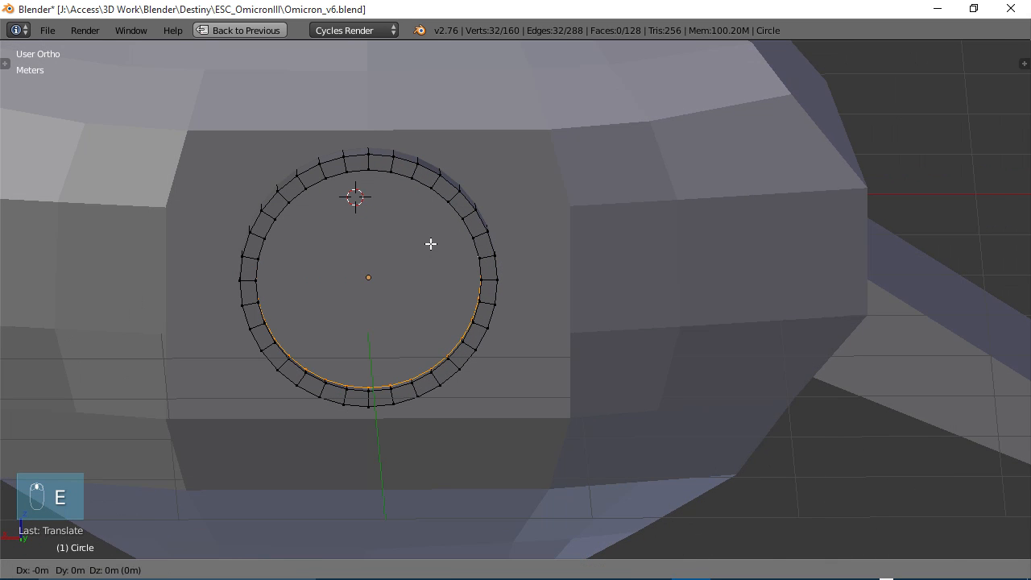
left_click(431, 244)
key("s")
left_click(478, 339)
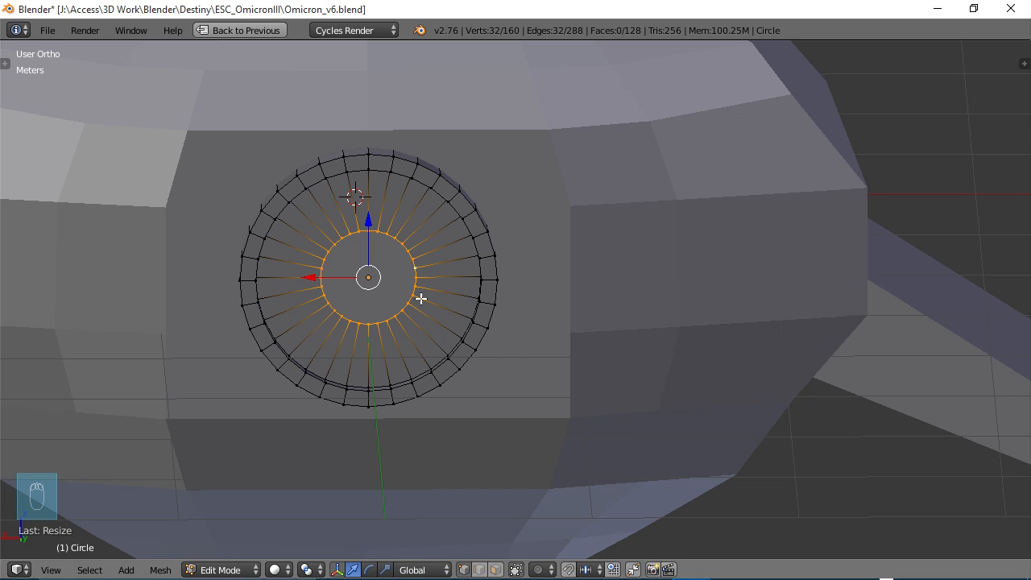
key("alt+m")
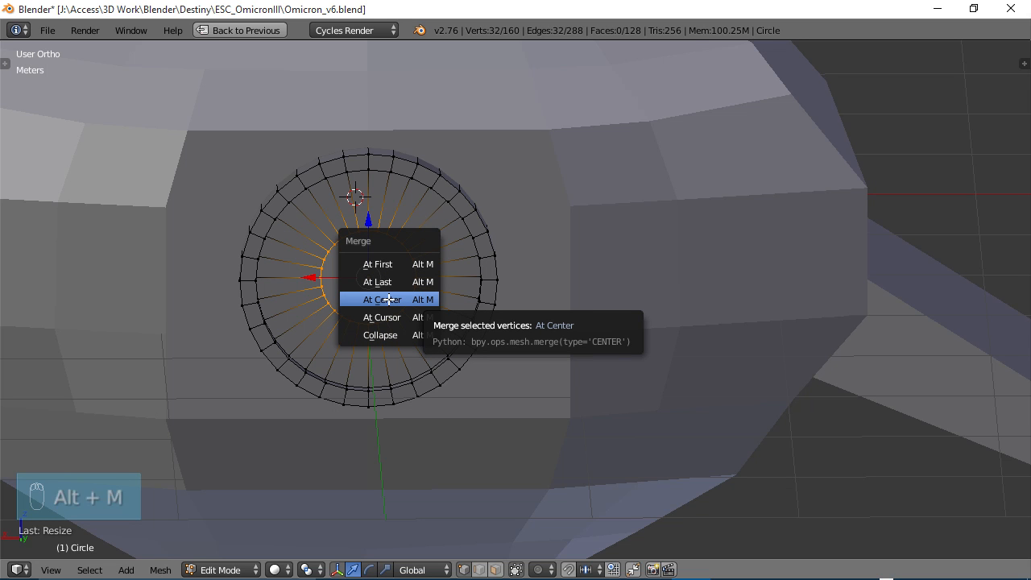
left_click(389, 299)
middle_click_drag(486, 338, 386, 322)
key("a")
key("Tab")
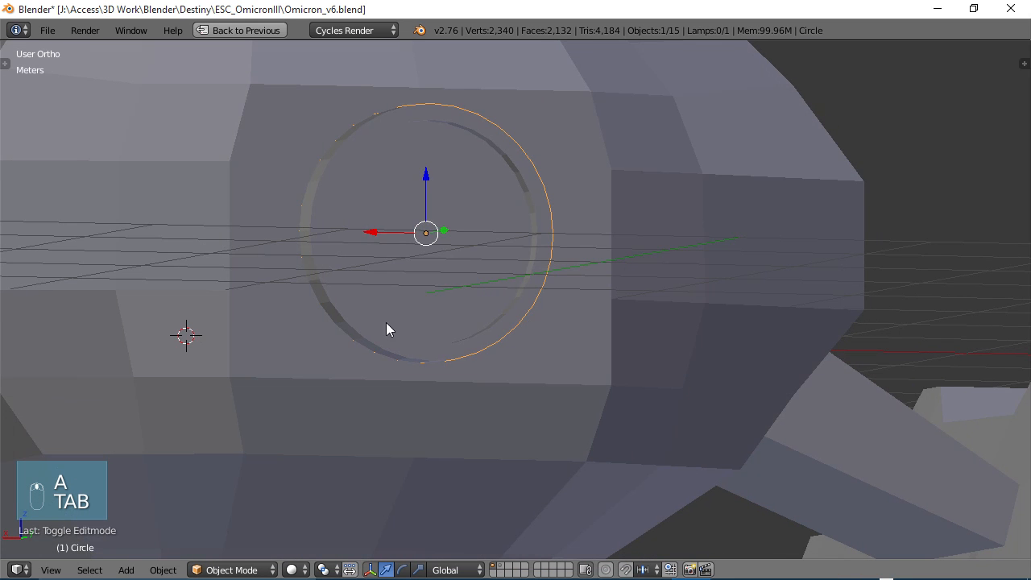
Examine the capped ring on the hull's rear and the surrounding hull from several sides.
middle_click_drag(470, 267, 545, 338)
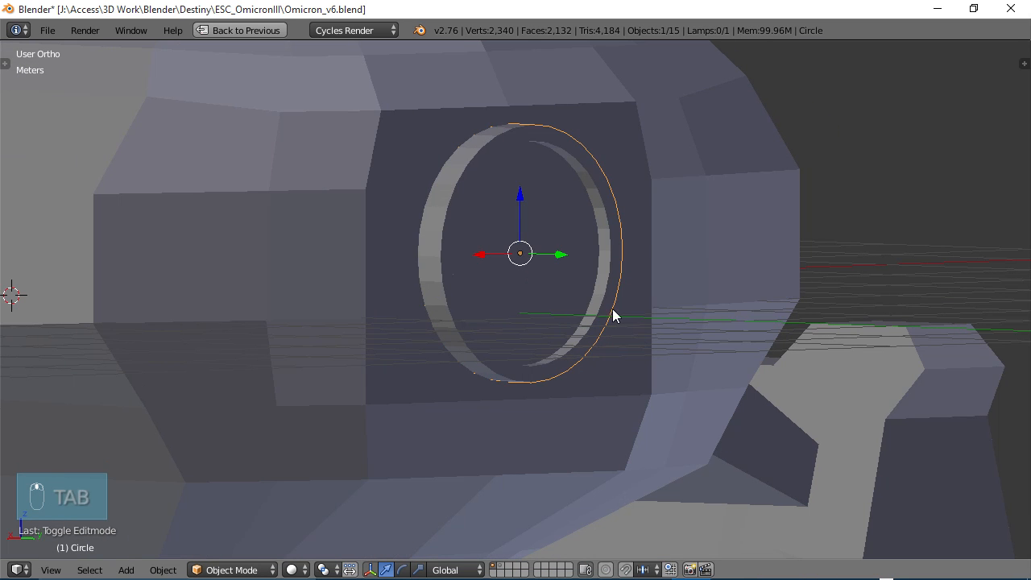
middle_click_drag(615, 313, 361, 272)
scroll(362, 270, "down", 2)
scroll(516, 245, "down", 5)
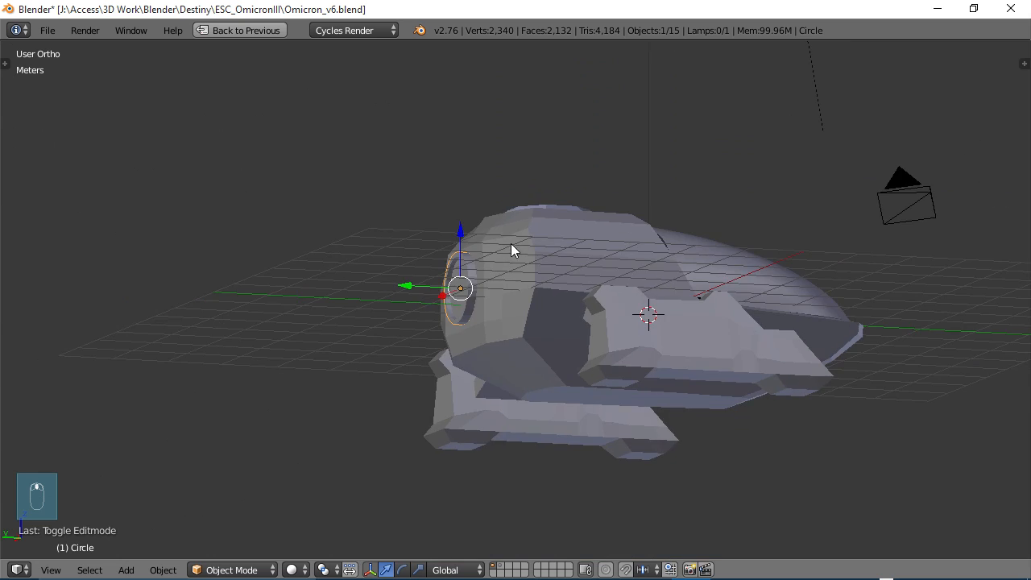
mouse_move(462, 280)
middle_mouse_down()
mouse_move(544, 319)
mouse_move(604, 323)
mouse_move(525, 298)
mouse_move(834, 293)
mouse_move(482, 314)
middle_mouse_up()
scroll(485, 308, "up", 4)
mouse_move(299, 298)
middle_mouse_down()
mouse_move(521, 311)
mouse_move(630, 301)
middle_mouse_up()
middle_click_drag(691, 286, 634, 260)
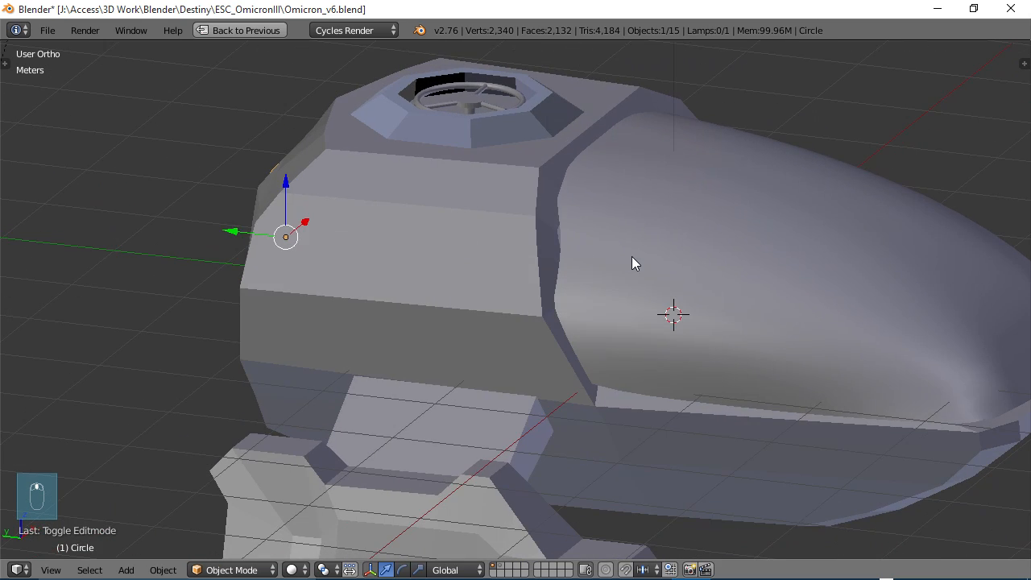
Move the shield's side vertex at its rear edge about 20 cm along Y toward the body, then leave edit mode.
right_click(634, 260)
middle_click_drag(665, 188, 651, 211)
key("Tab")
right_click(624, 208)
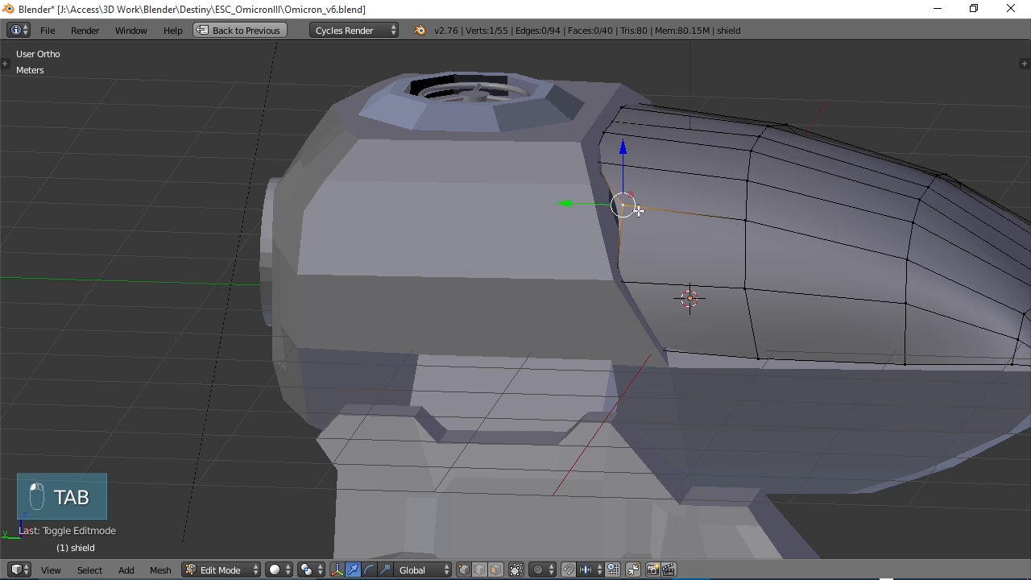
key("g")
key("y")
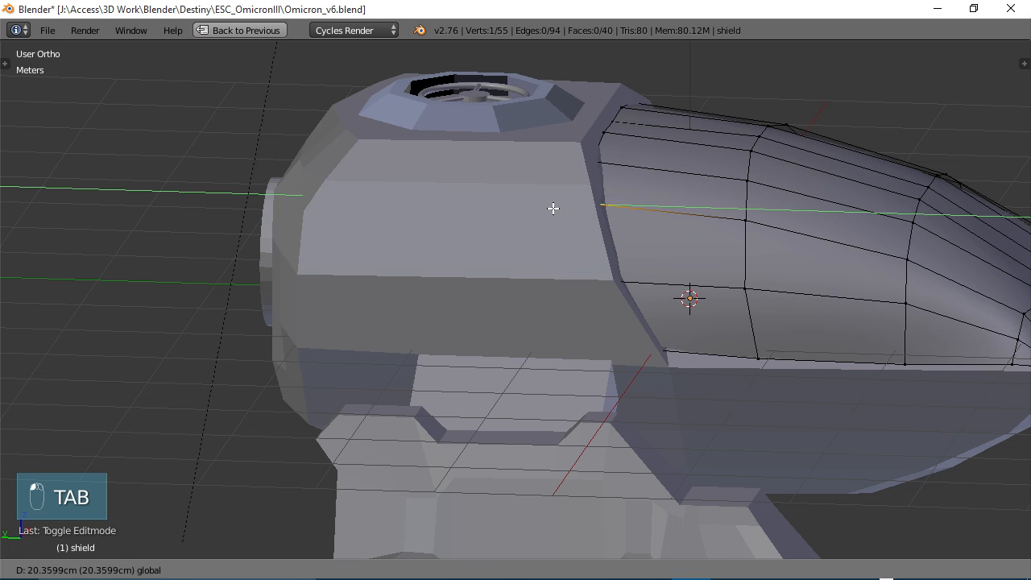
left_click(552, 209)
key("a")
key("Tab")
Save over Omicron_v6.blend and start a test render from the camera, closing it before completion.
scroll(739, 247, "down", 4)
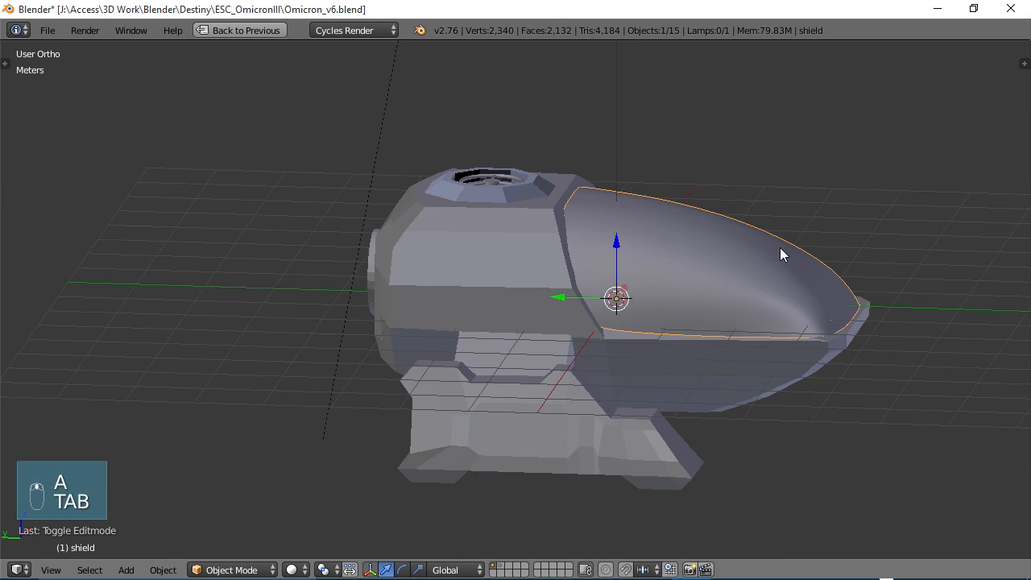
middle_click_drag(780, 254, 529, 295)
scroll(516, 268, "down", 2)
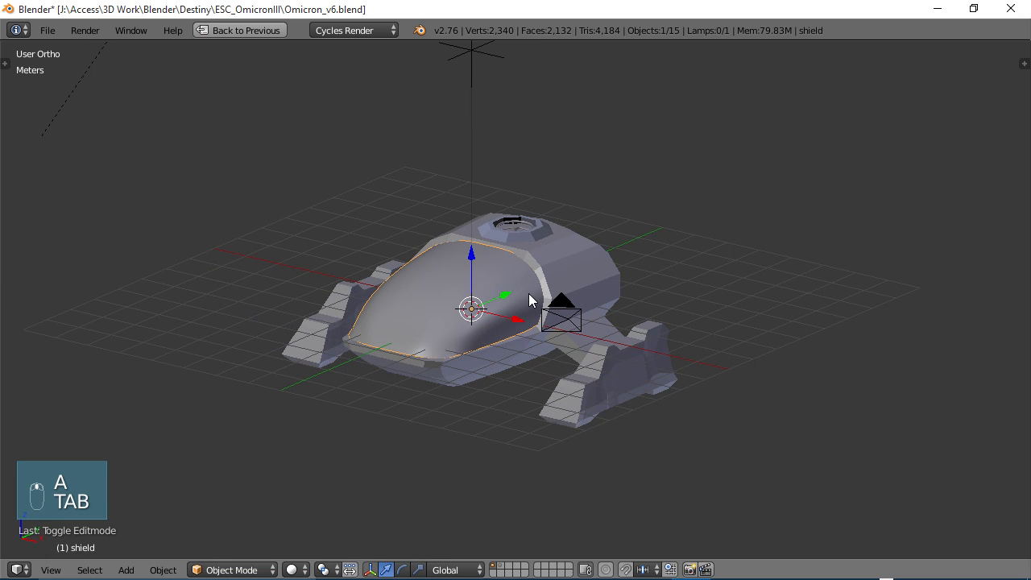
key("ctrl+s")
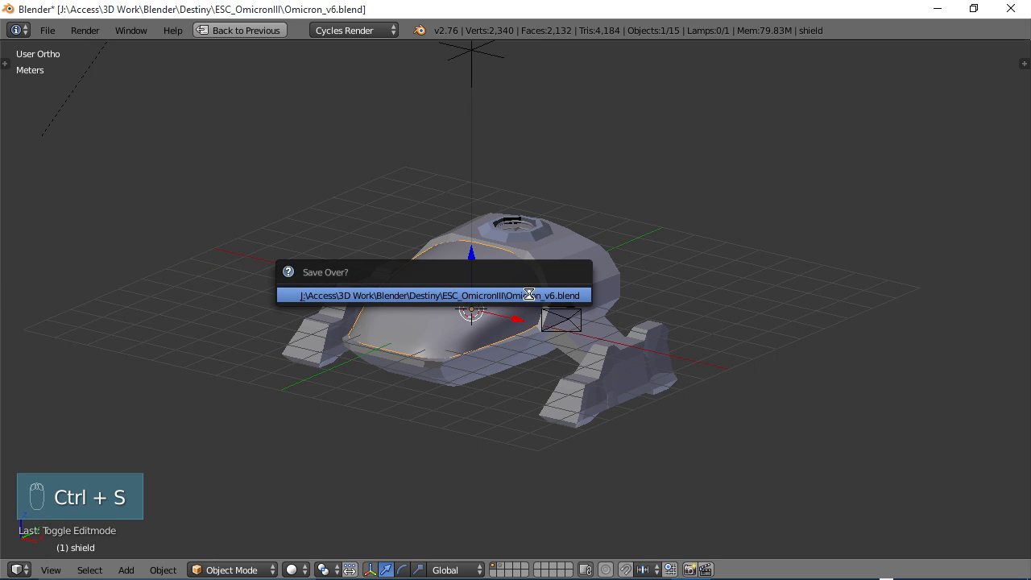
left_click(529, 295)
key("F12")
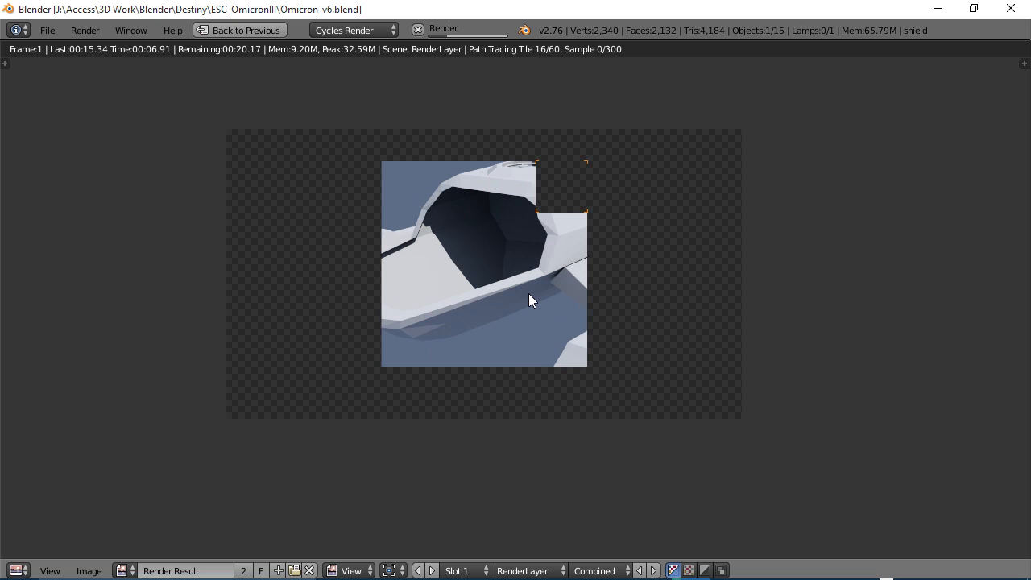
key("Escape")
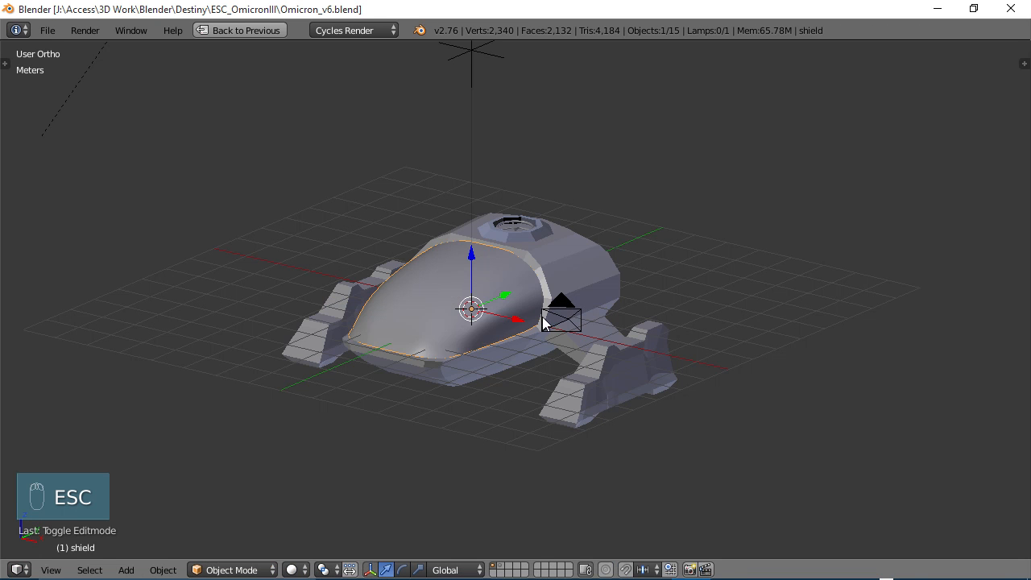
Restore the multi-view layout and enable render visibility for the shield object in the outliner.
key("ctrl+Up")
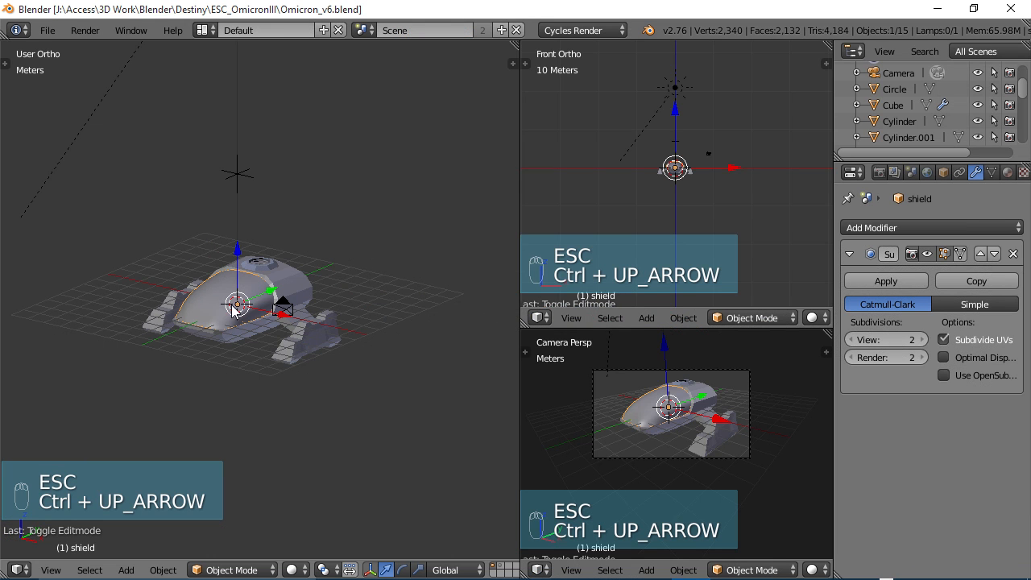
left_click_drag(1028, 98, 1027, 141)
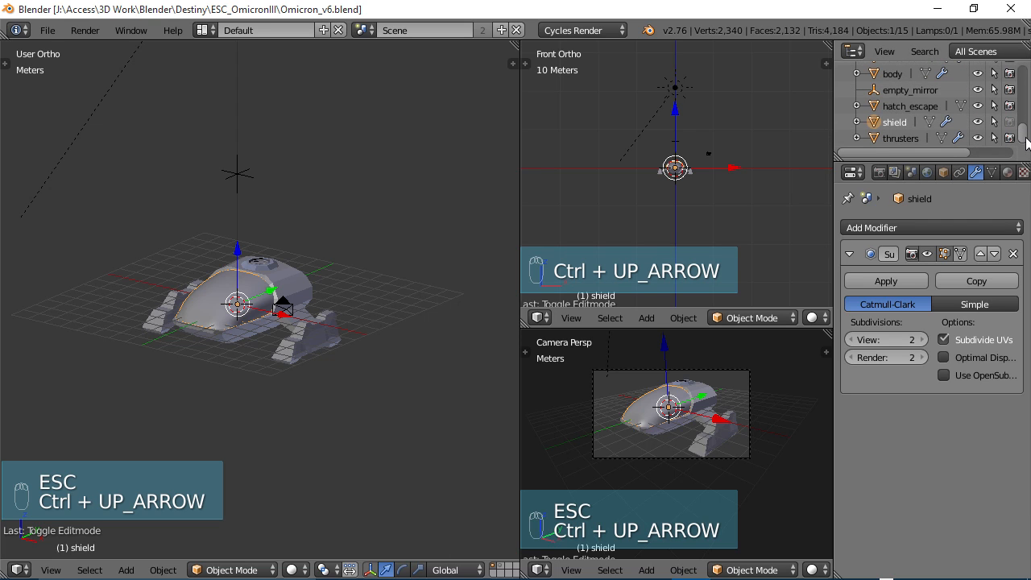
left_click(1012, 122)
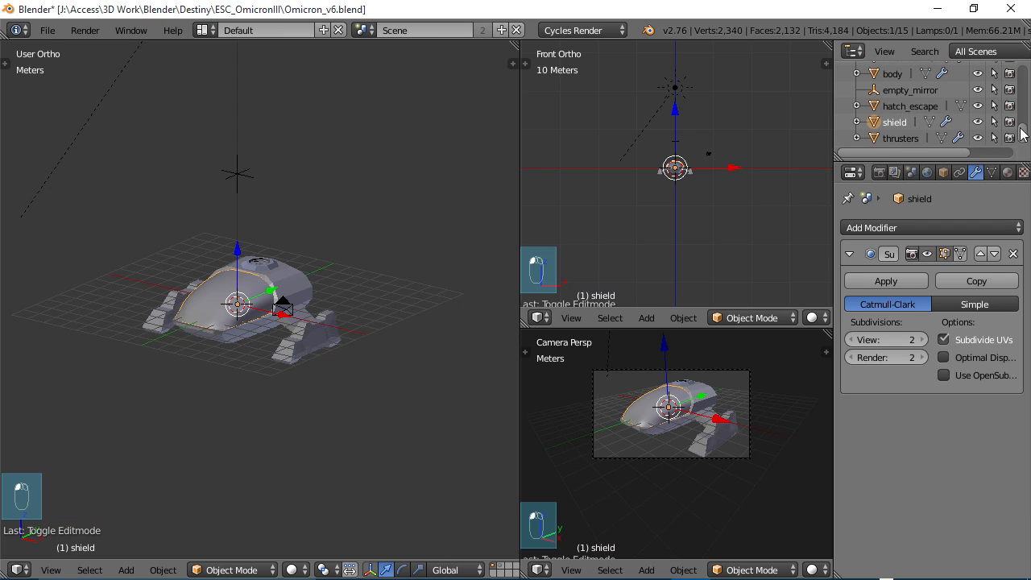
Save over Omicron_v6.blend again and render the scene with the render view maximized.
scroll(296, 335, "up", 3)
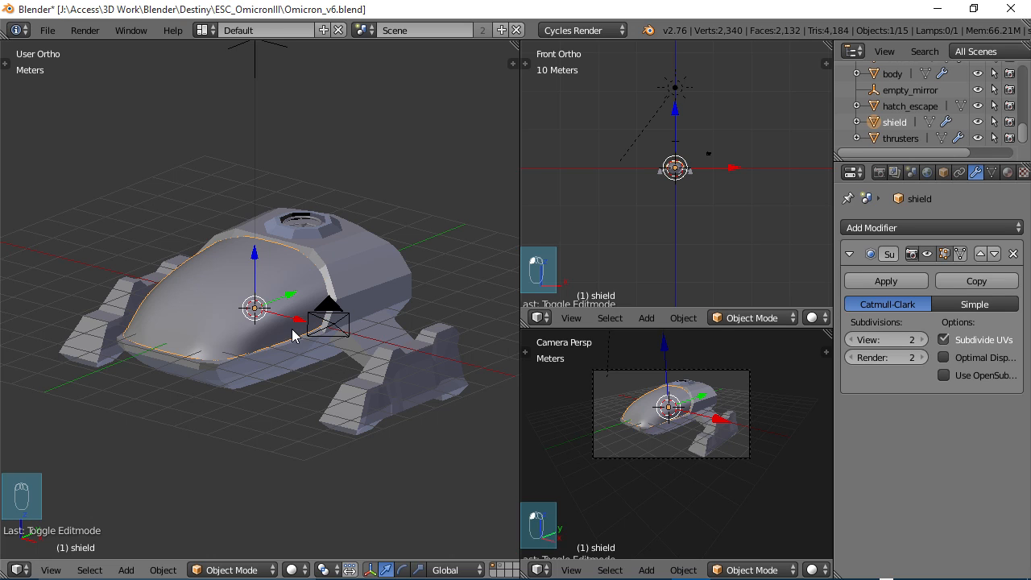
key("ctrl+s")
left_click(293, 335)
key("F12")
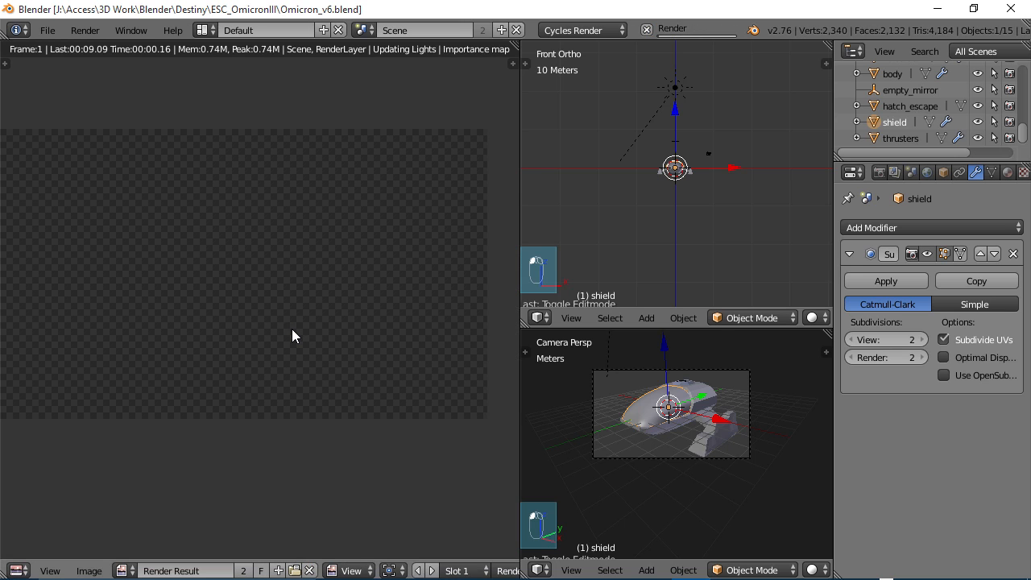
key("ctrl+Up")
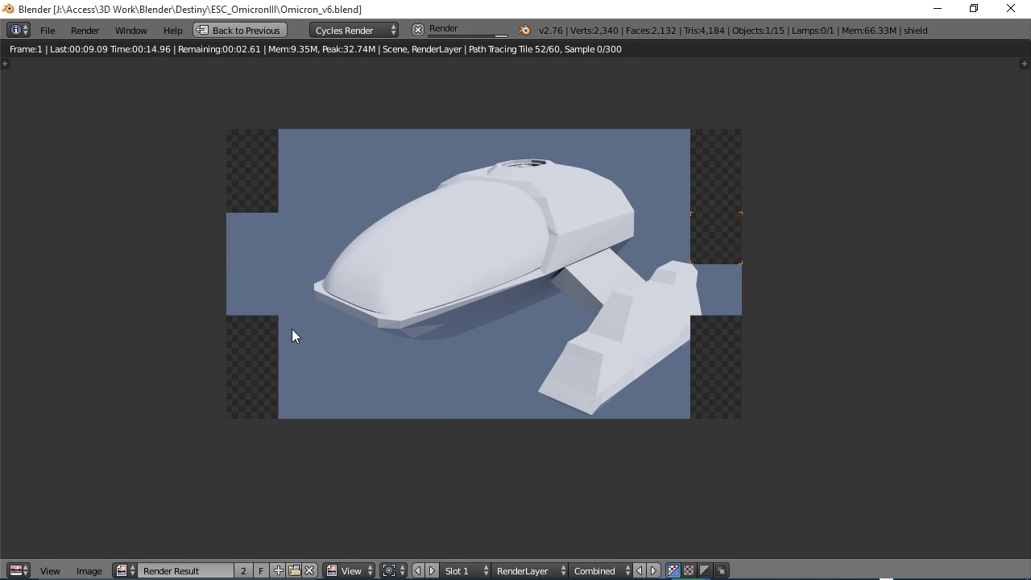
Save the rendered image as OmicronIII_v6.jpg in the screenshots folder.
left_click(95, 569)
left_click(119, 474)
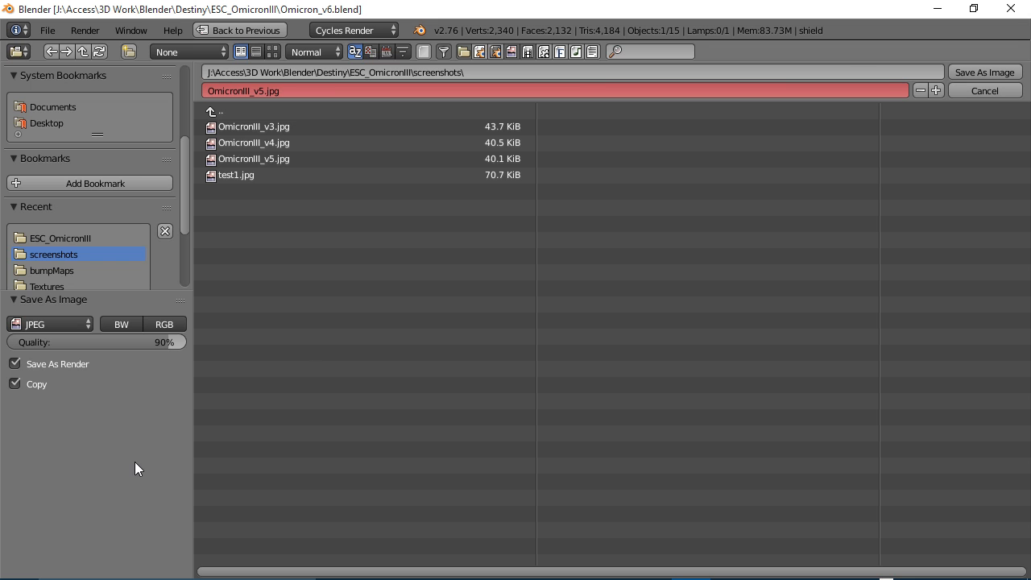
left_click(257, 90)
left_click(258, 88)
key("Delete")
type("6")
key("Return")
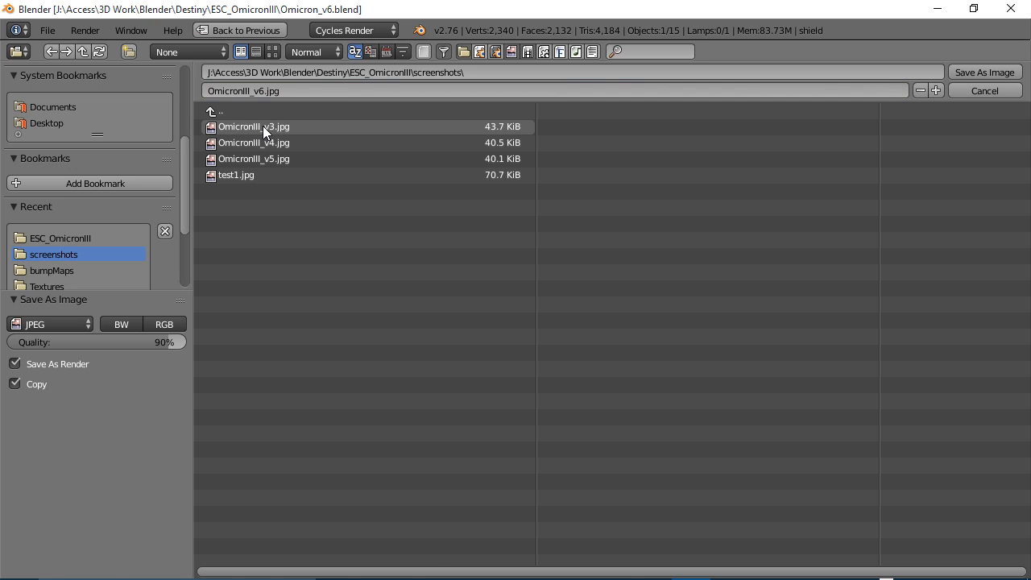
key("Return")
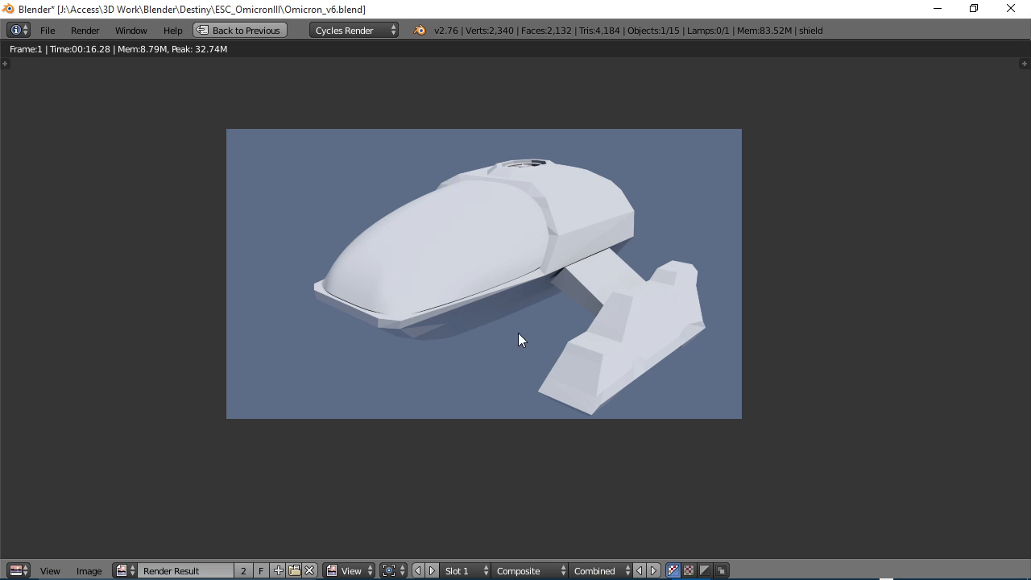
Review the rendered image, close it, and examine the spacecraft model from the side and front.
middle_click_drag(516, 309, 501, 320)
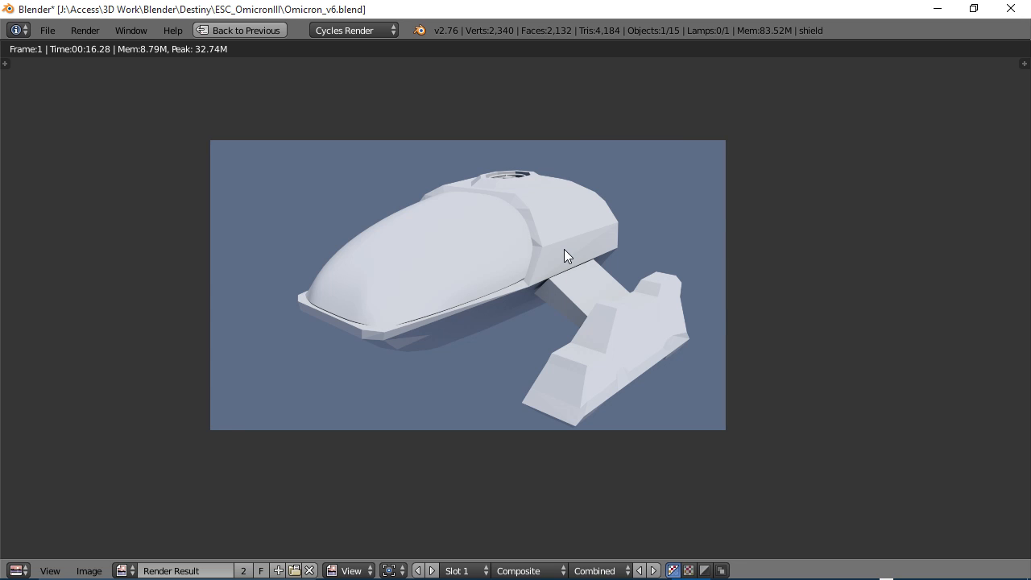
key("Escape")
scroll(553, 282, "down", 3)
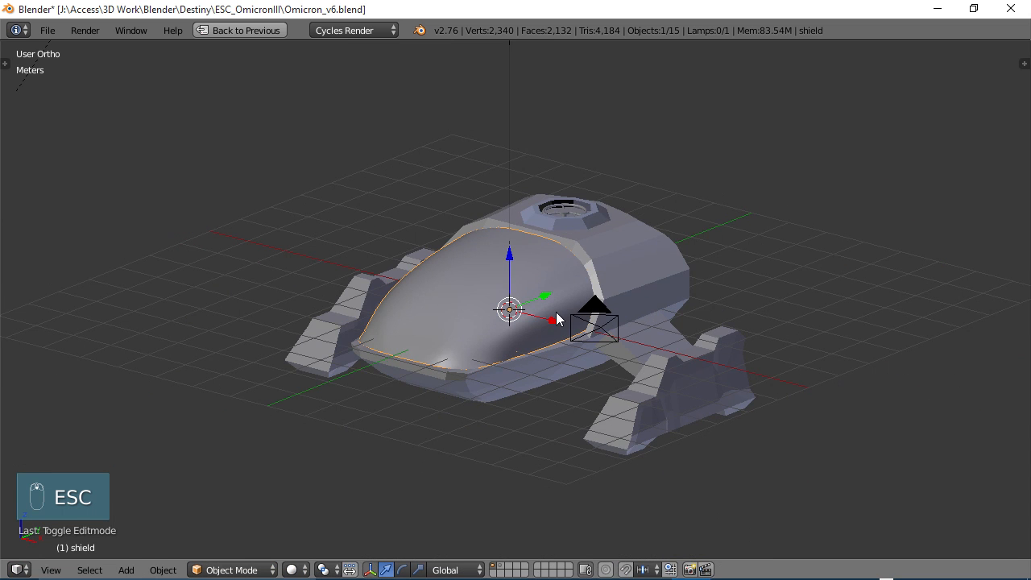
middle_click_drag(557, 317, 514, 280)
scroll(468, 334, "up", 3)
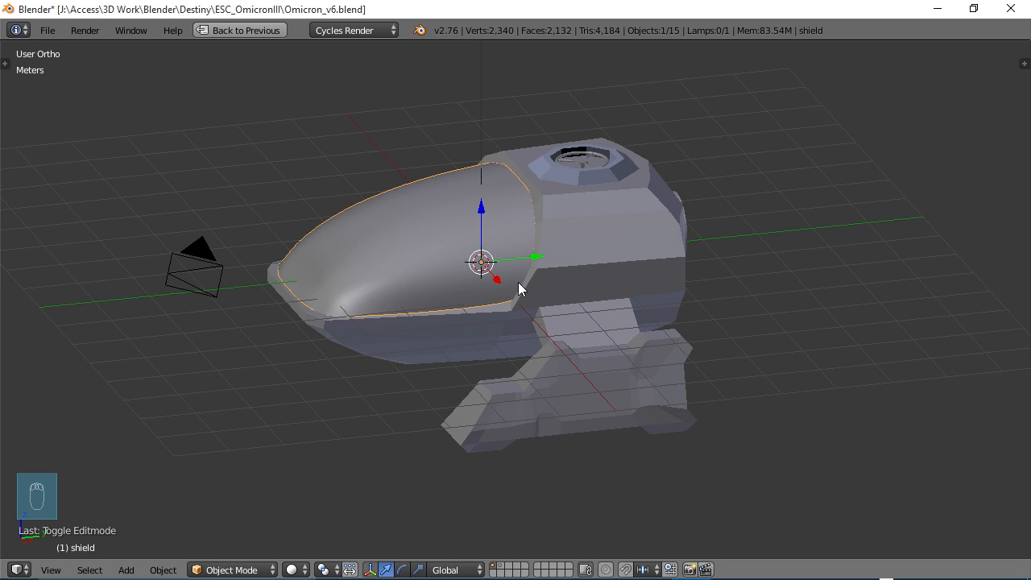
middle_click_drag(518, 282, 589, 307)
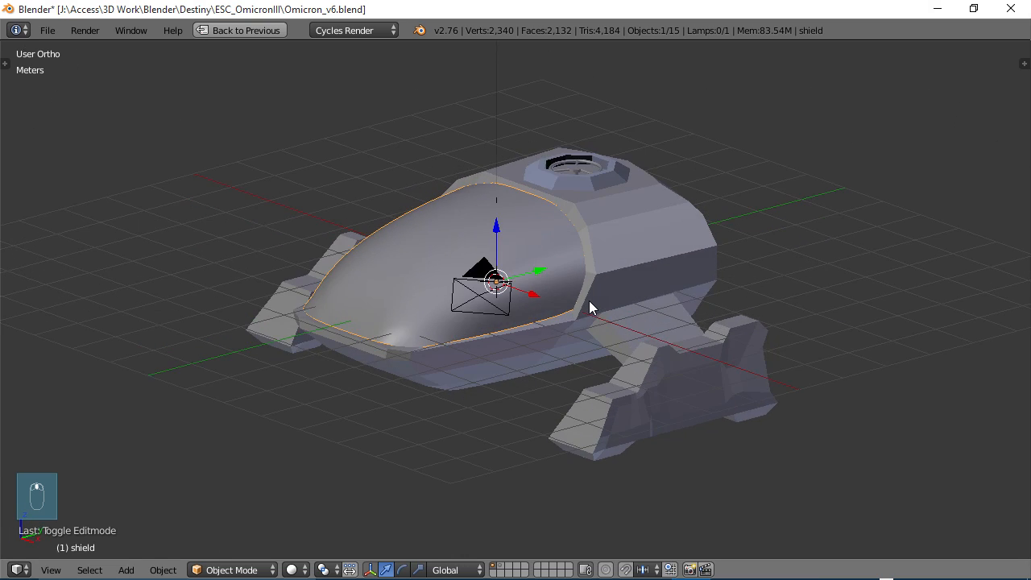